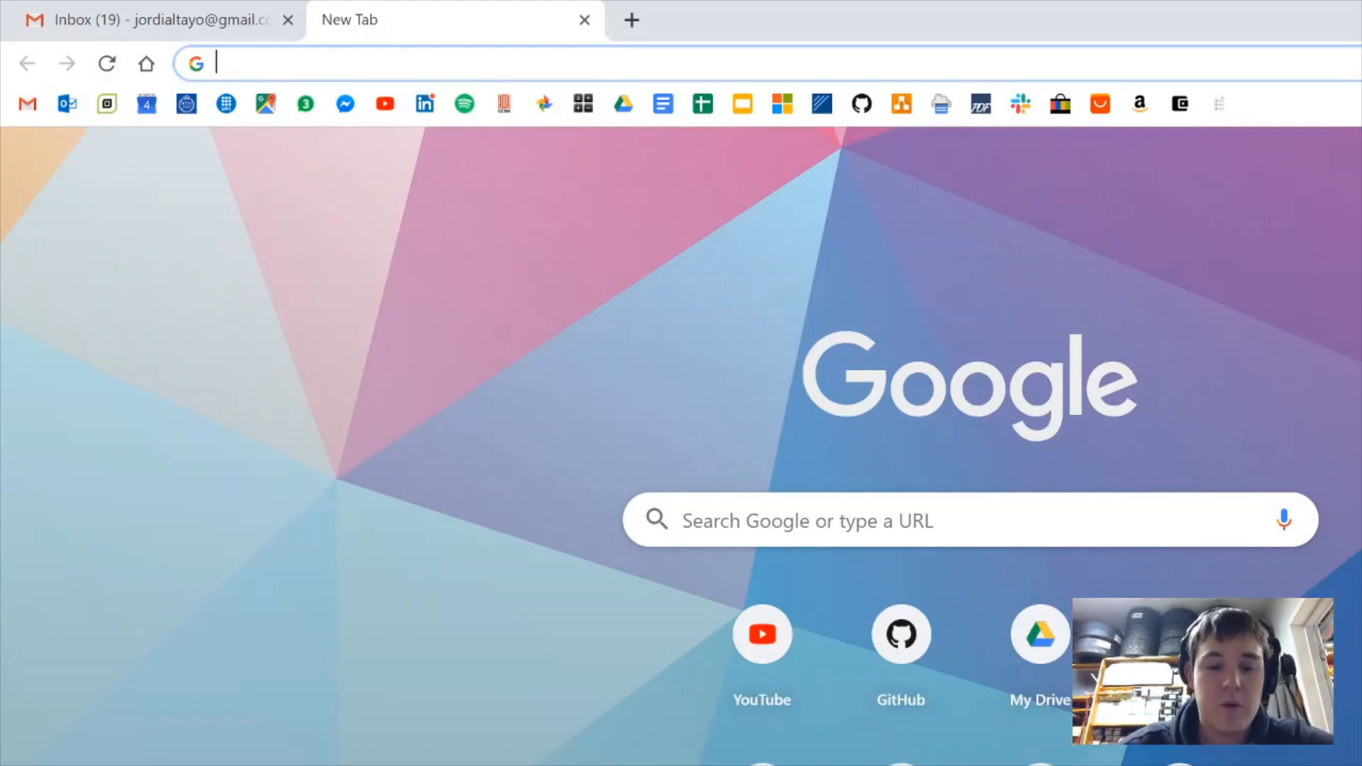
Search the web for 'stm32 simulink'
text(stm2)
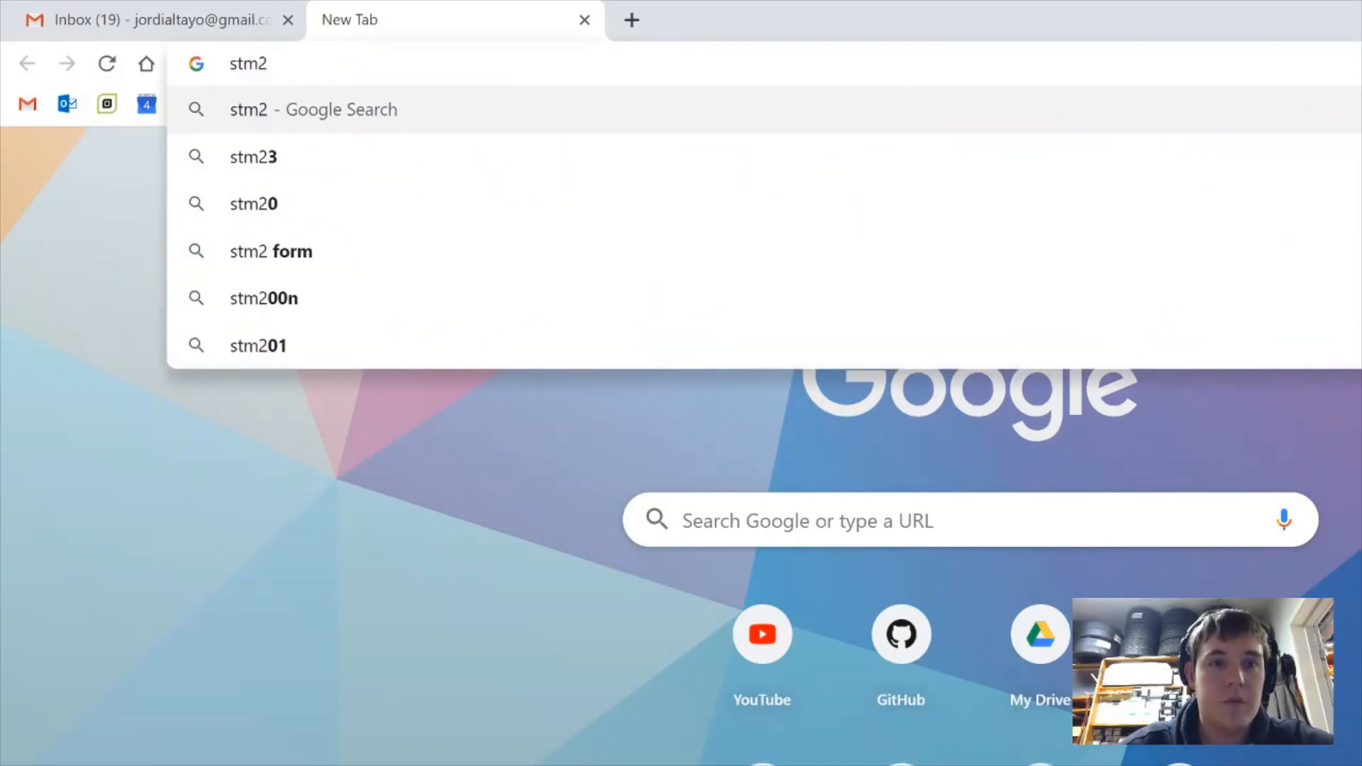
key(BackSpace)
text(32 simulink)
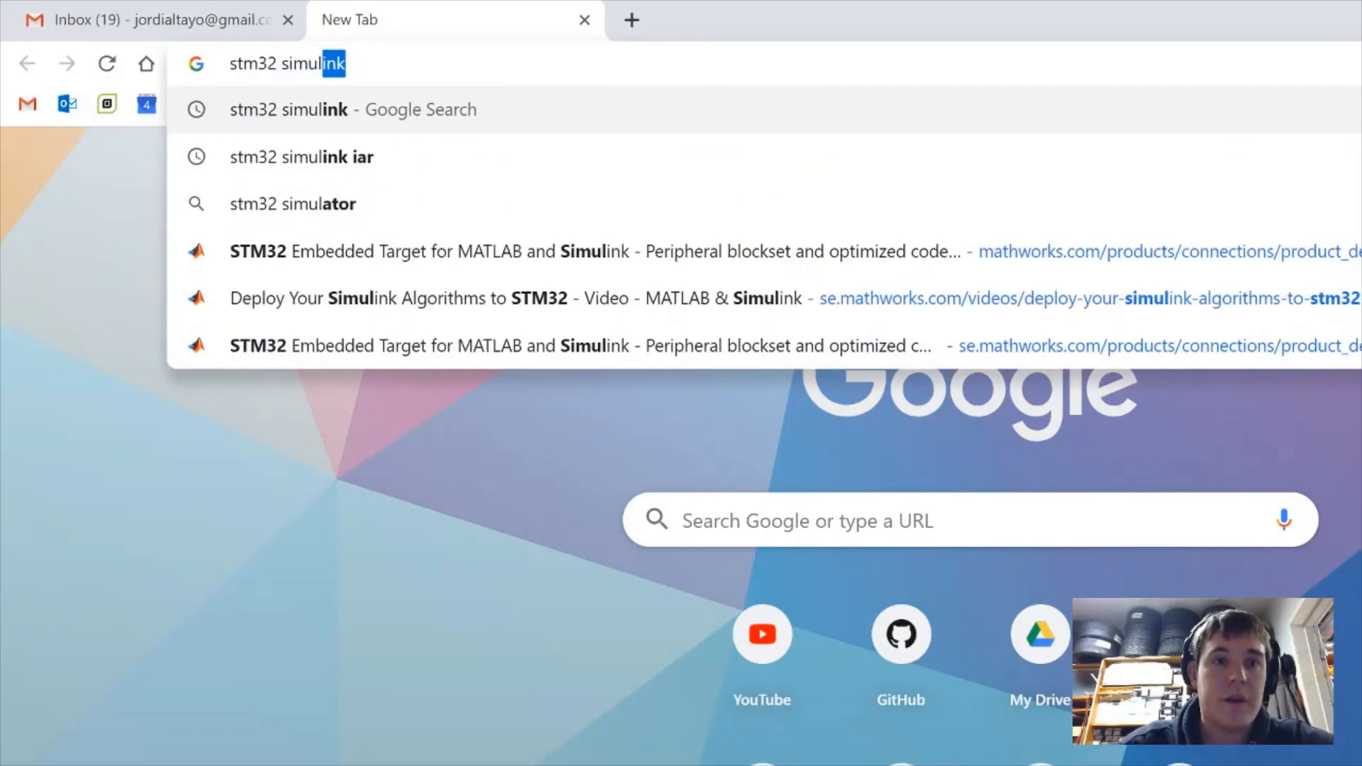
key(Return)
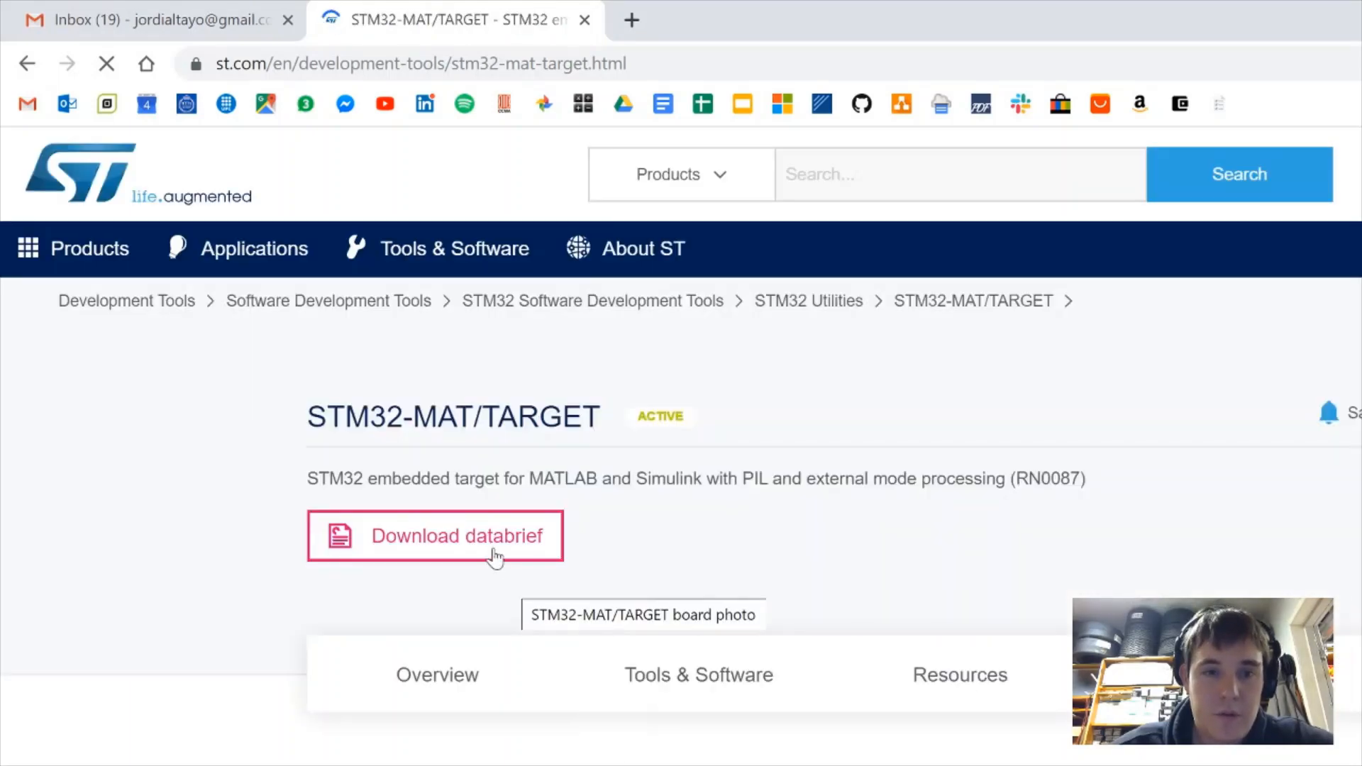
Jump to the STM32-MAT/TARGET Get Software section and dismiss the download registration form
scroll(681, 522, down, 7)
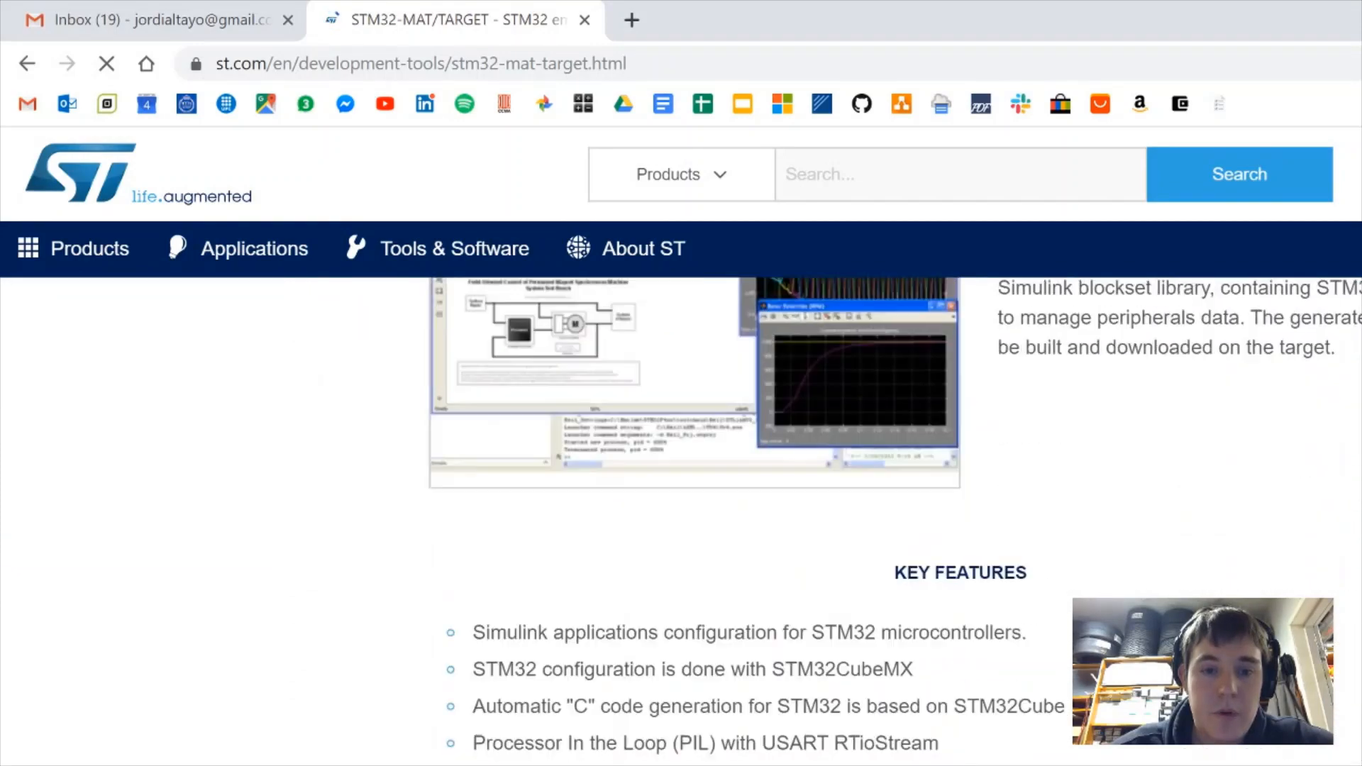
scroll(682, 521, up, 6)
scroll(850, 618, up, 2)
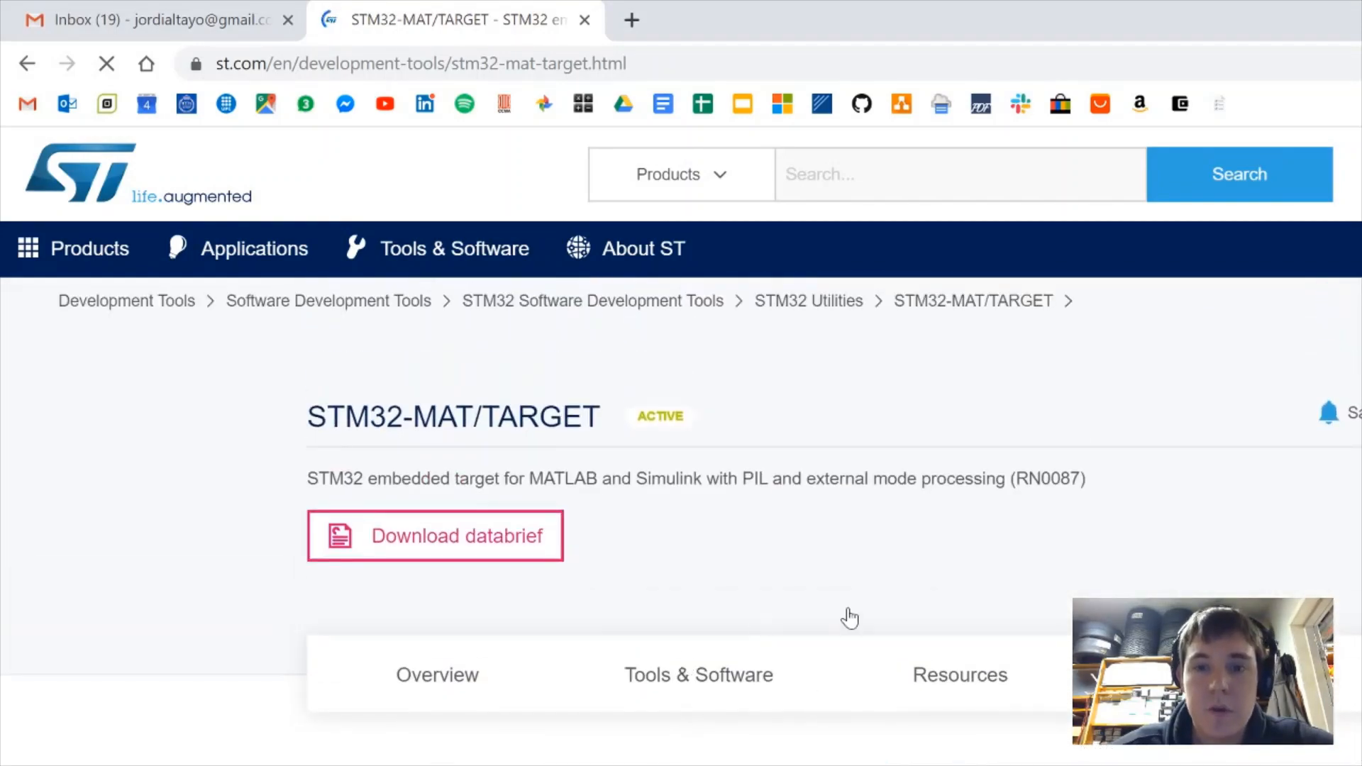
scroll(535, 662, down, 5)
scroll(560, 675, up, 5)
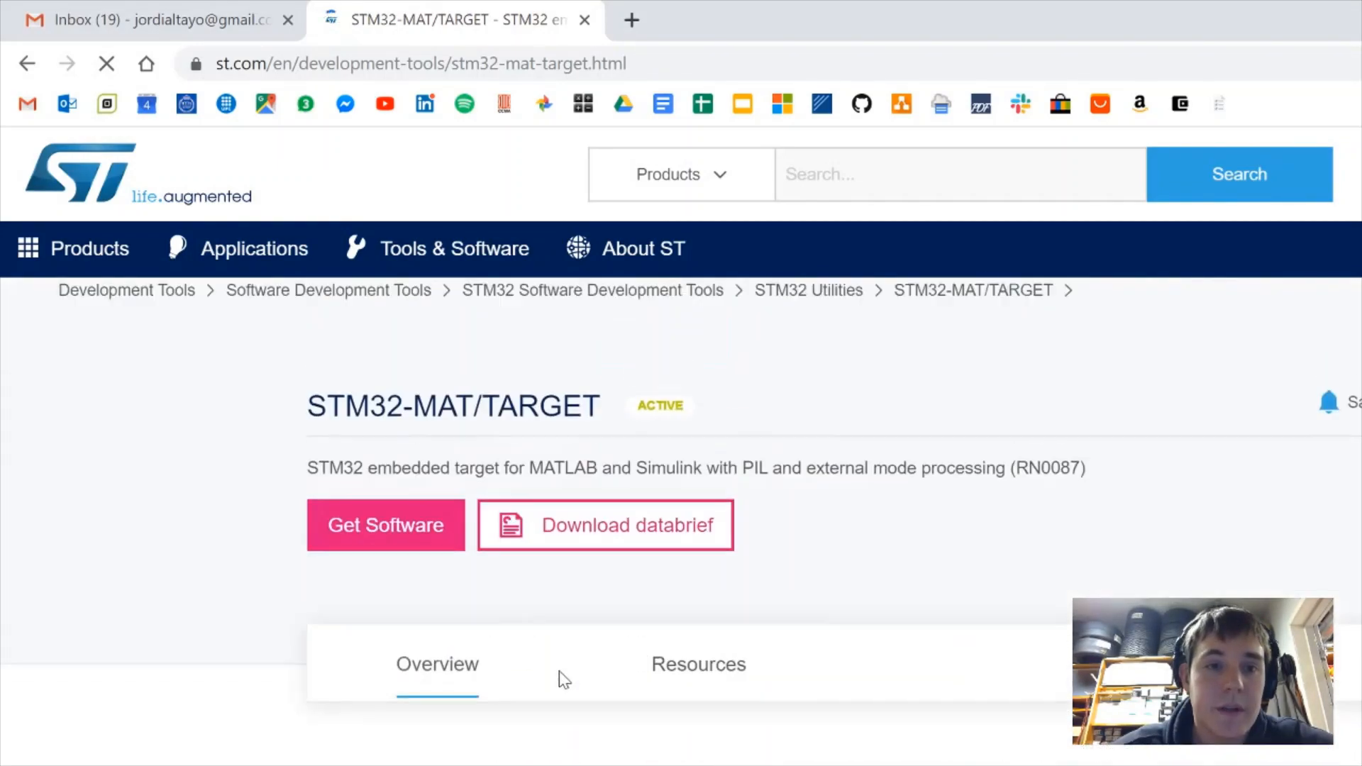
click(424, 552)
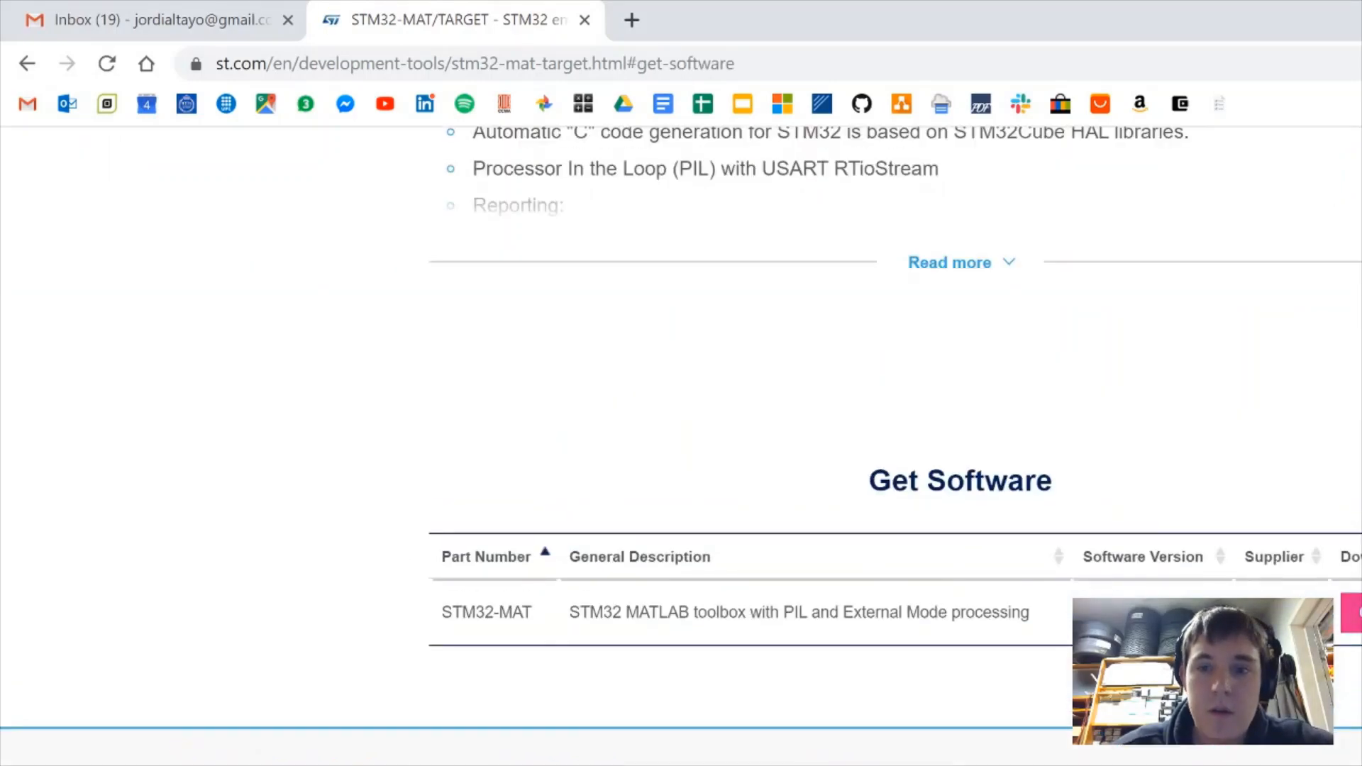
click(1352, 617)
scroll(906, 631, up, 5)
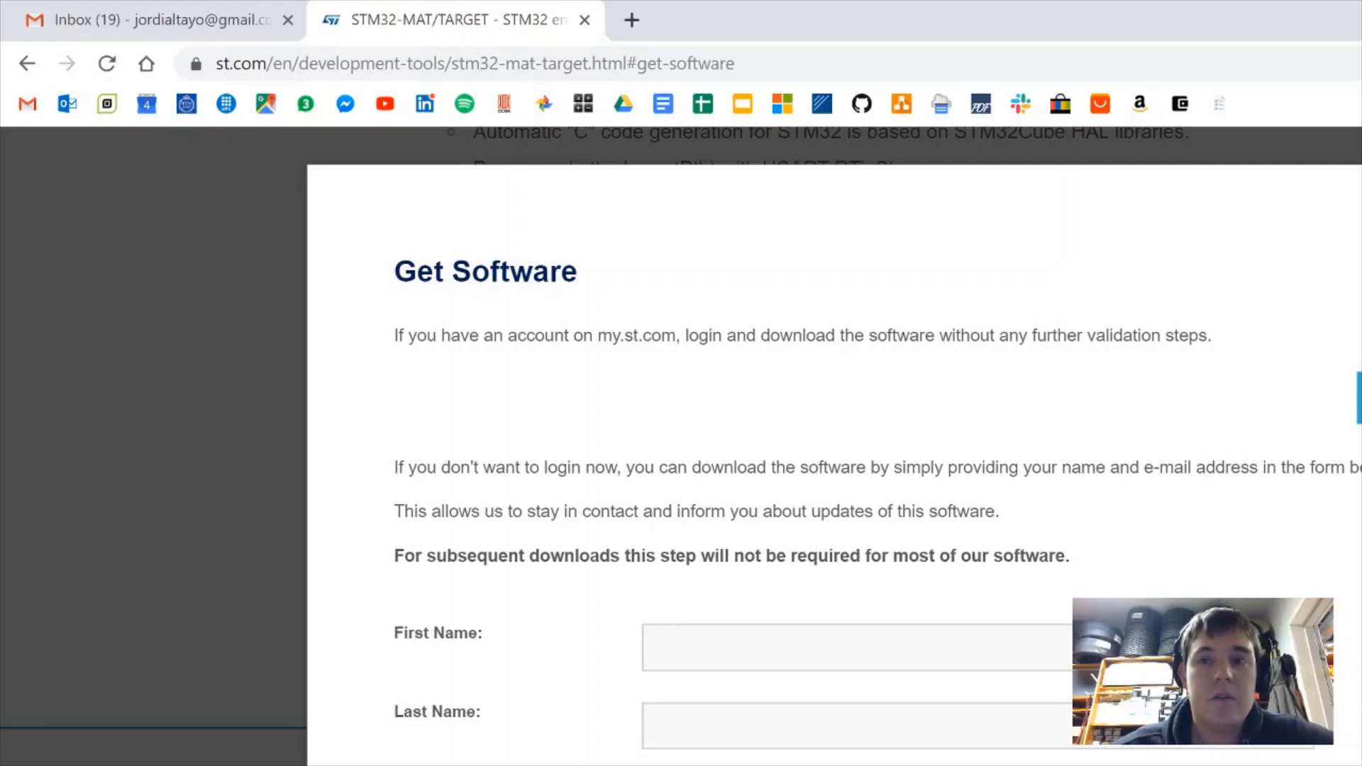
key(Escape)
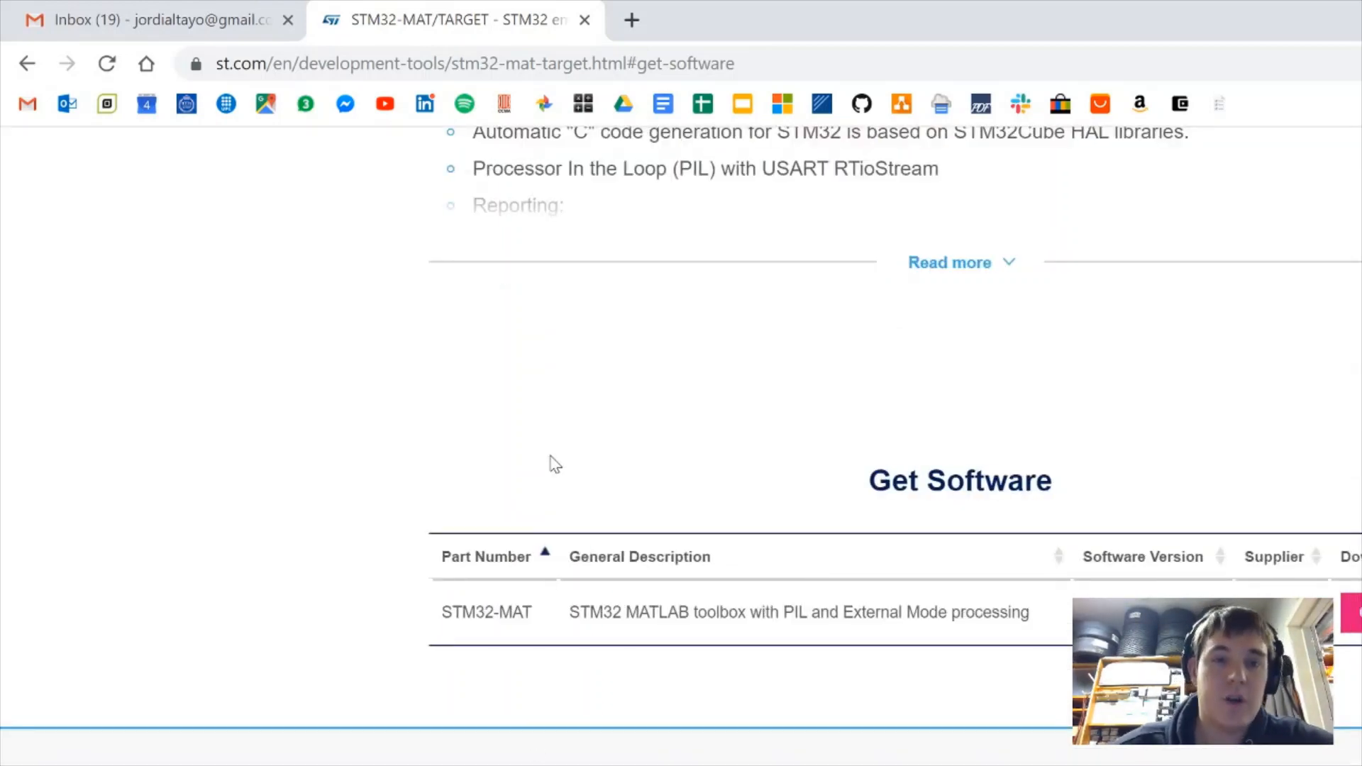
Search 'stm32 cube mx' in a new tab for the STM32CubeMX page, then switch to MATLAB
click(631, 20)
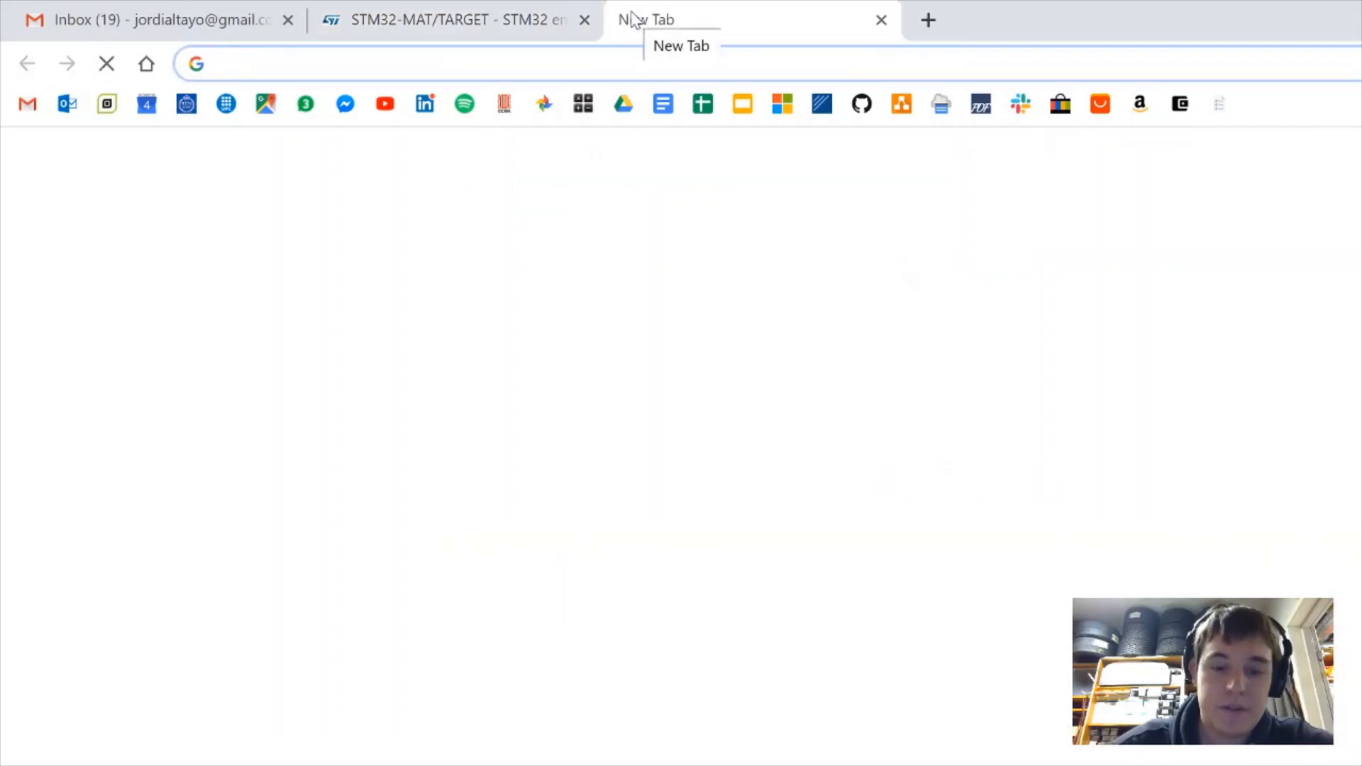
text(sm)
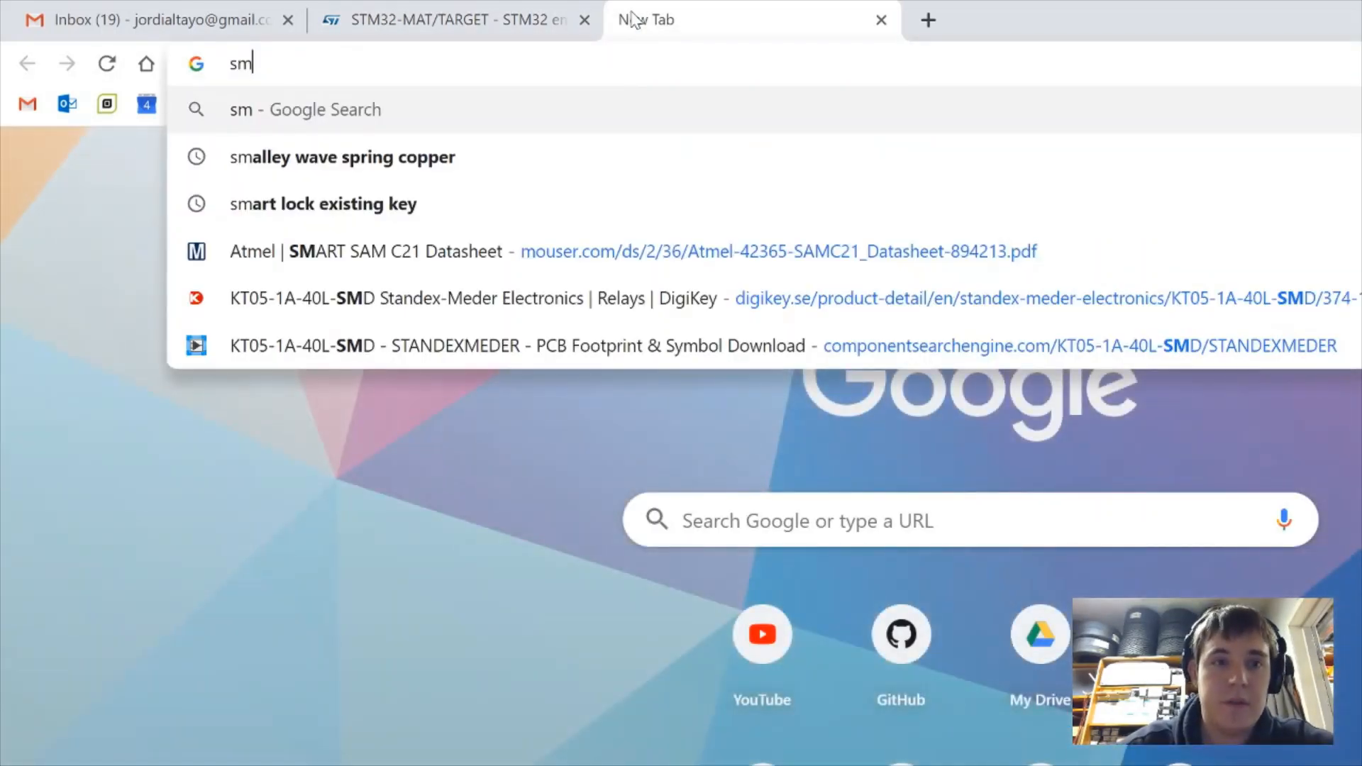
key(BackSpace)
text(tmre)
key(BackSpace)
key(BackSpace)
text(32 )
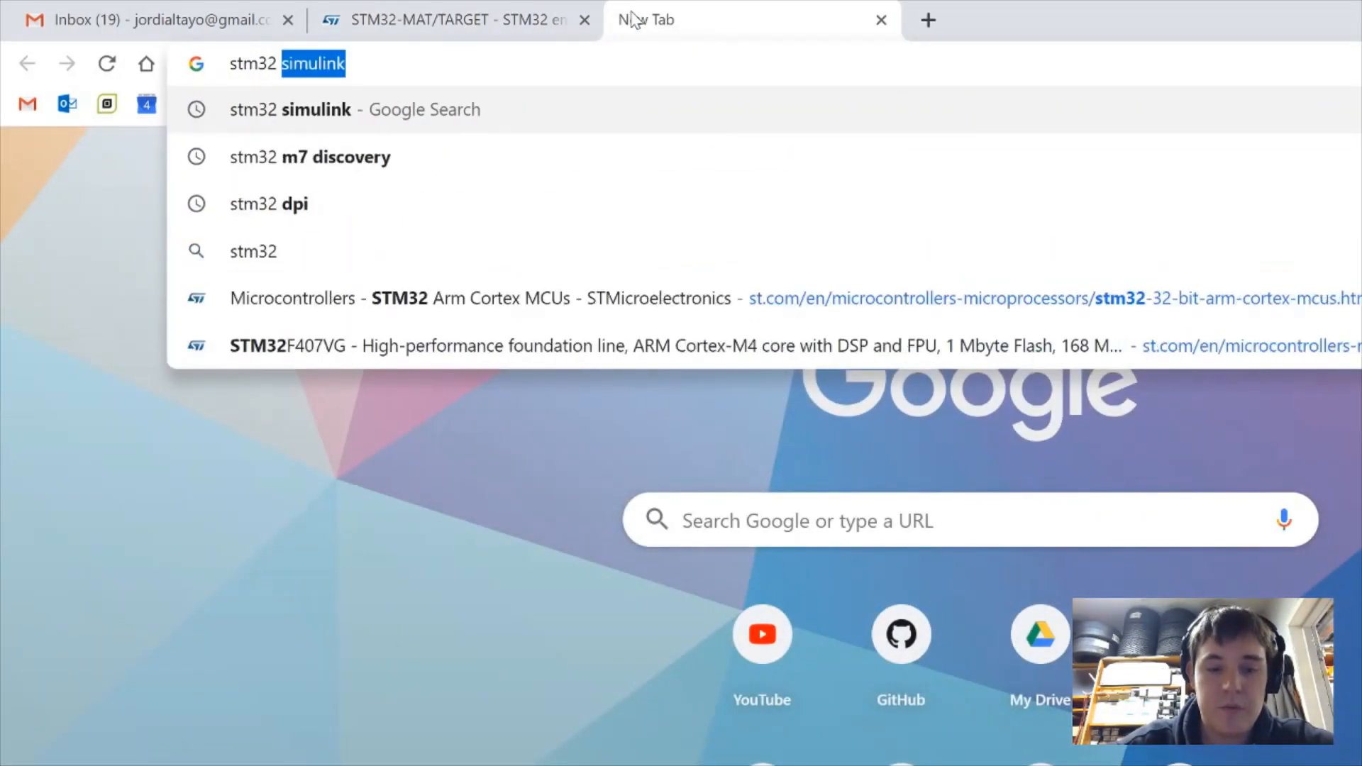
text(cube mx)
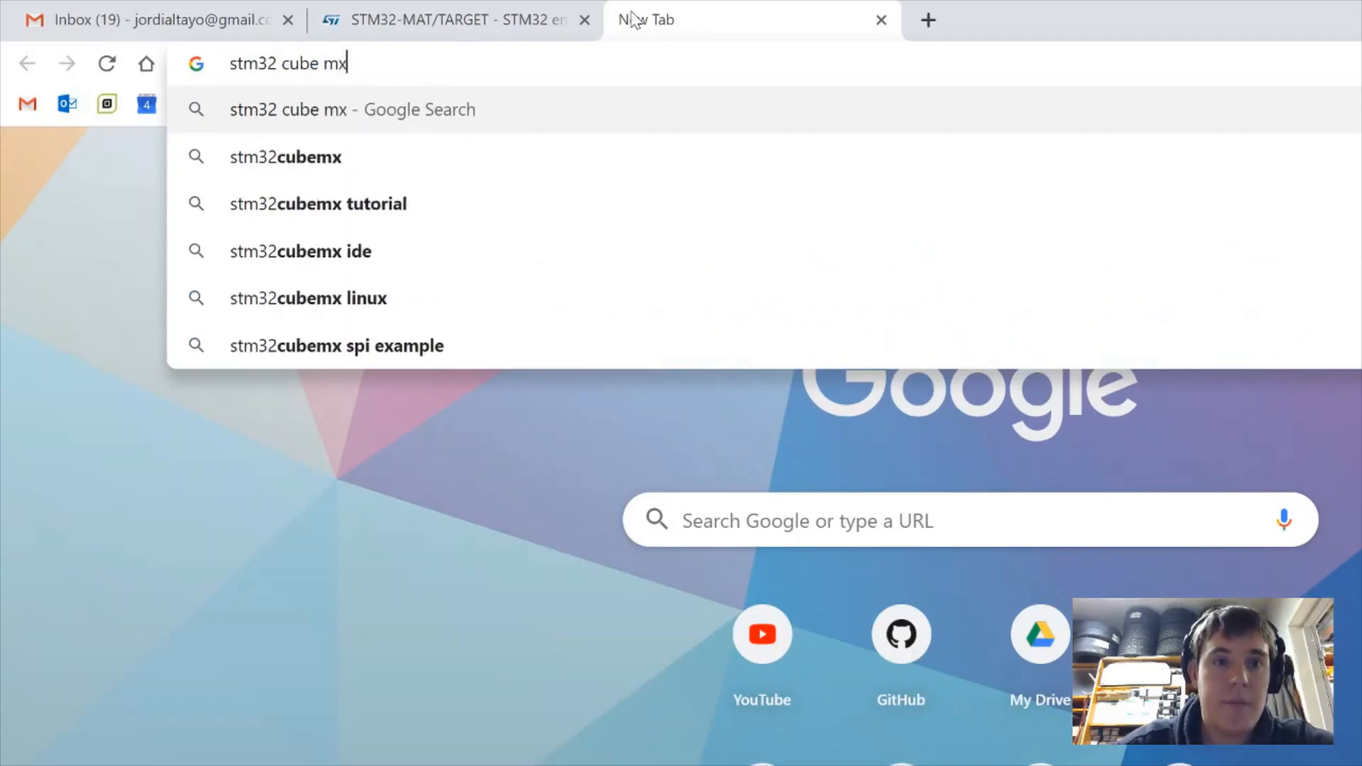
key(Return)
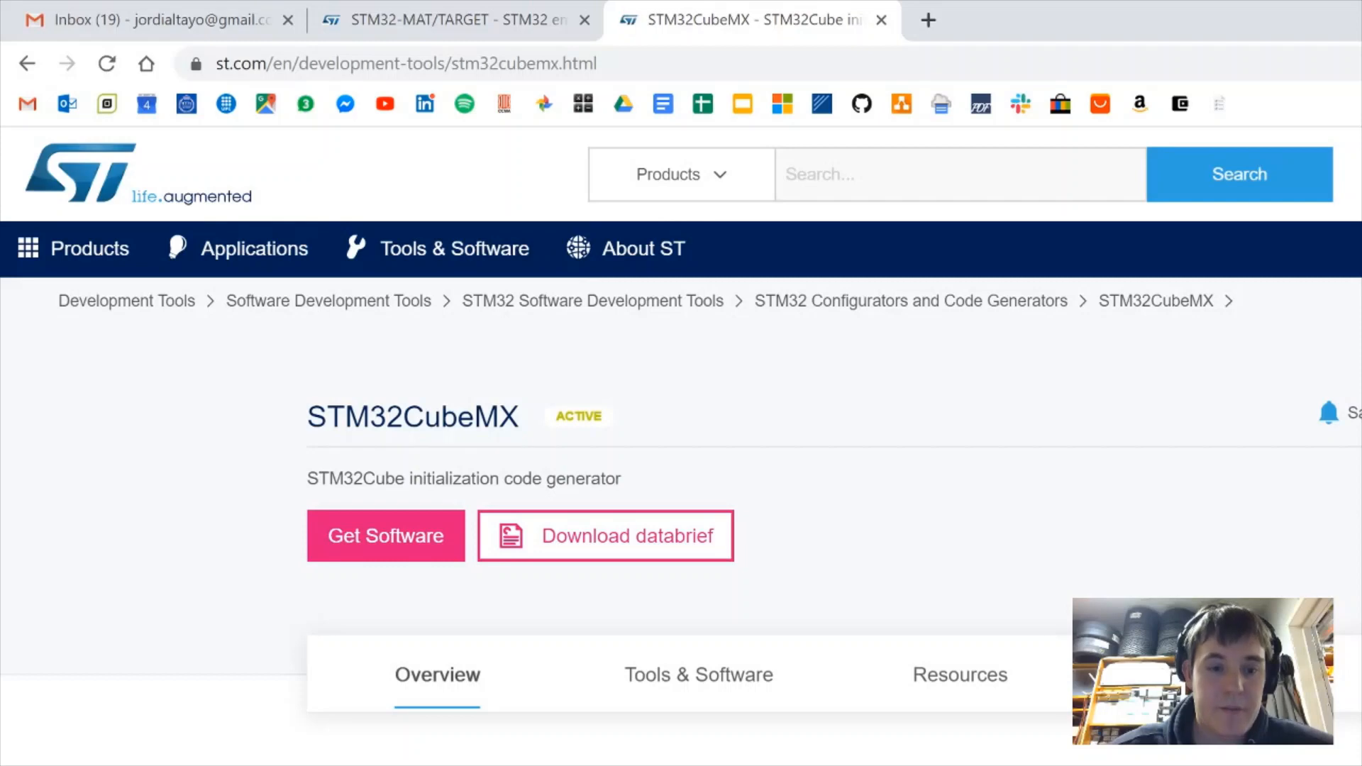
key(alt+Tab)
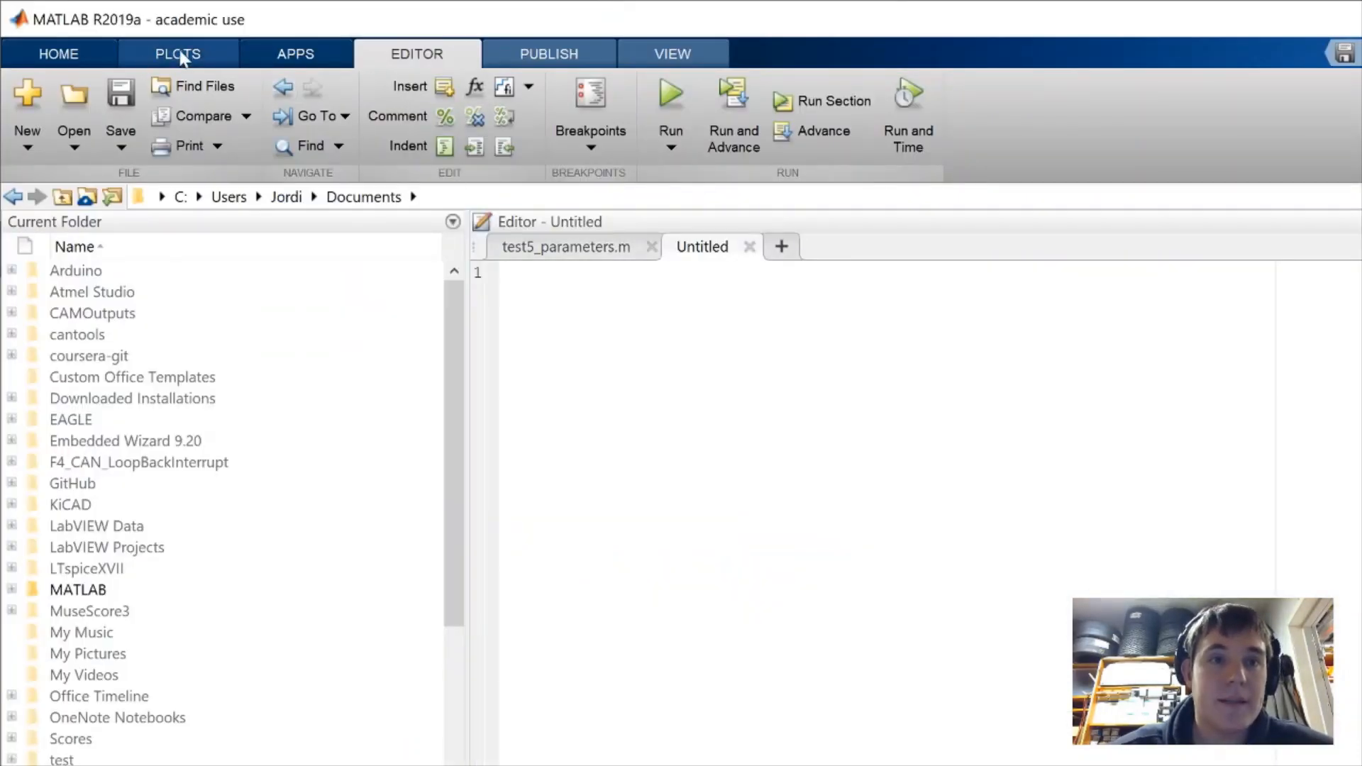
Open MATLAB's Set Path dialog and start Add with Subfolders
click(46, 57)
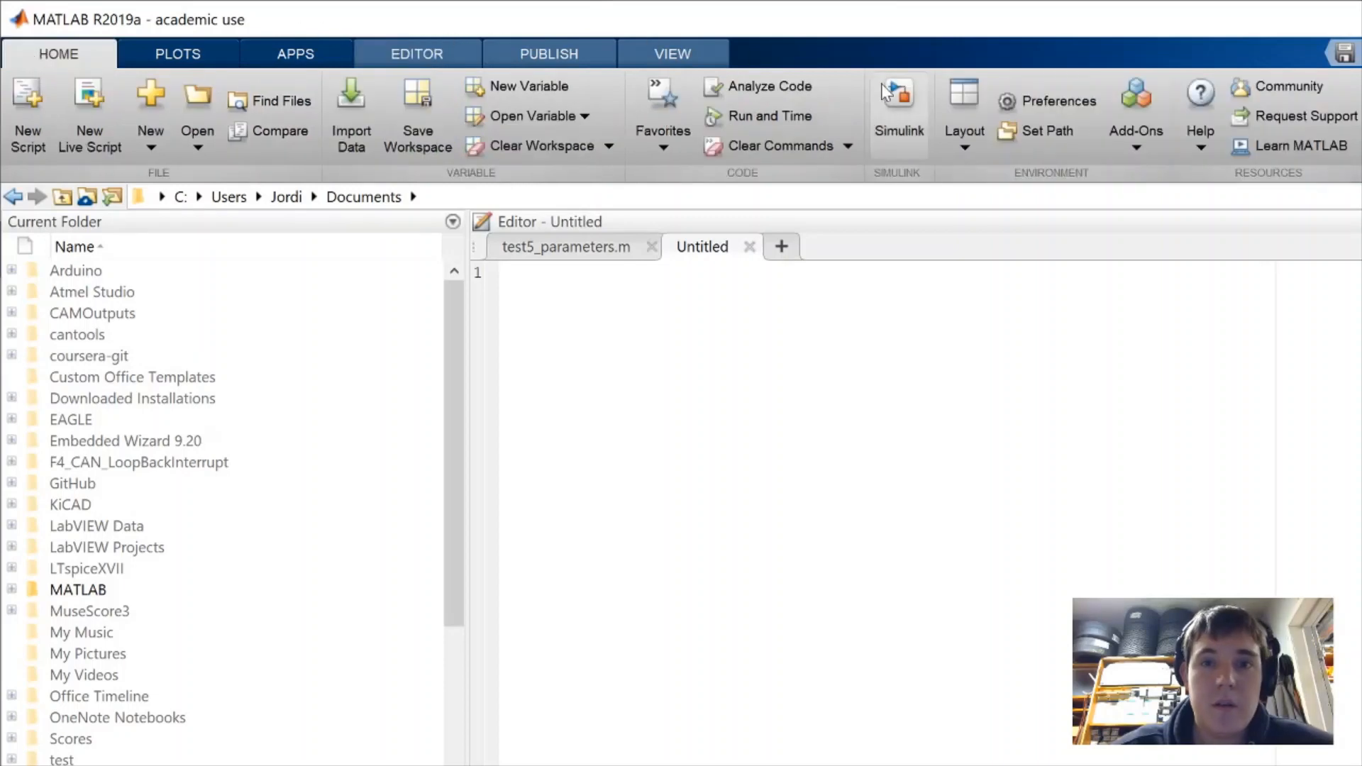
click(1038, 135)
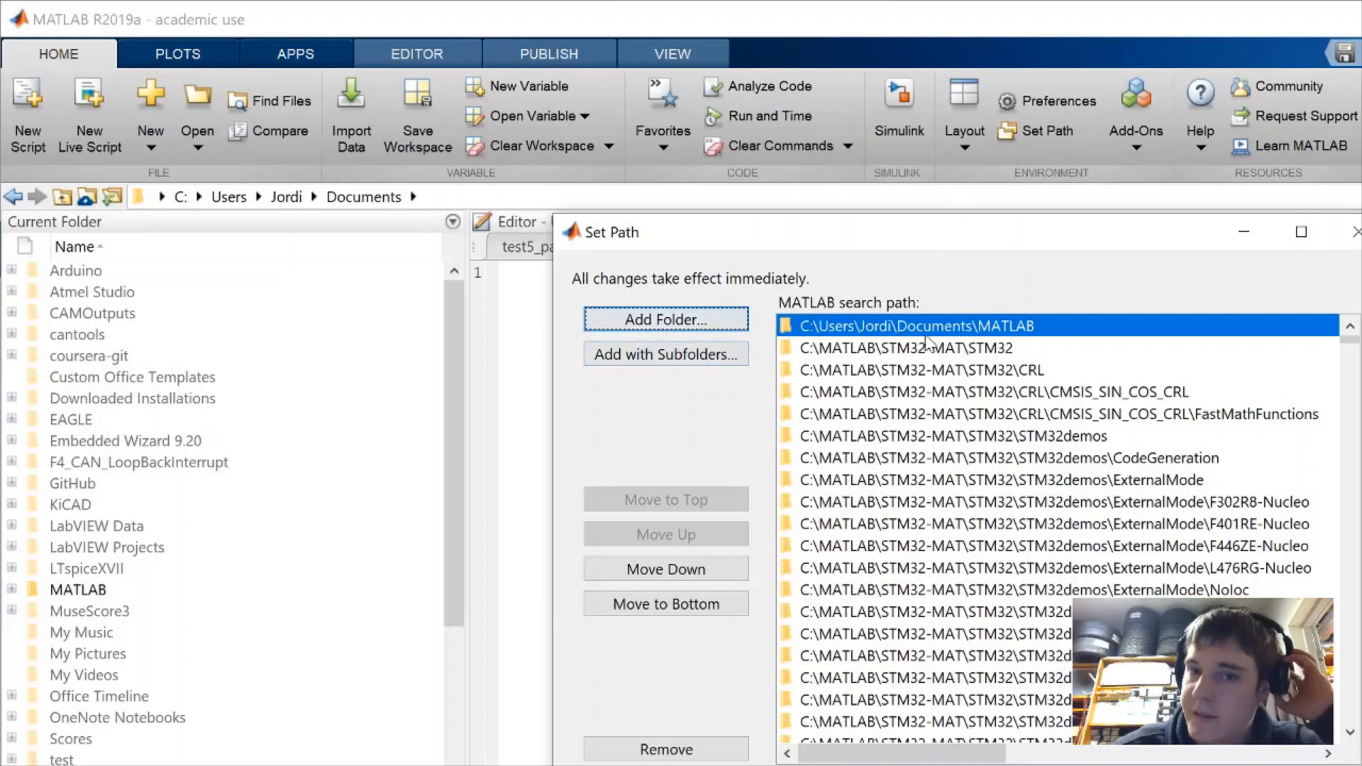
click(670, 355)
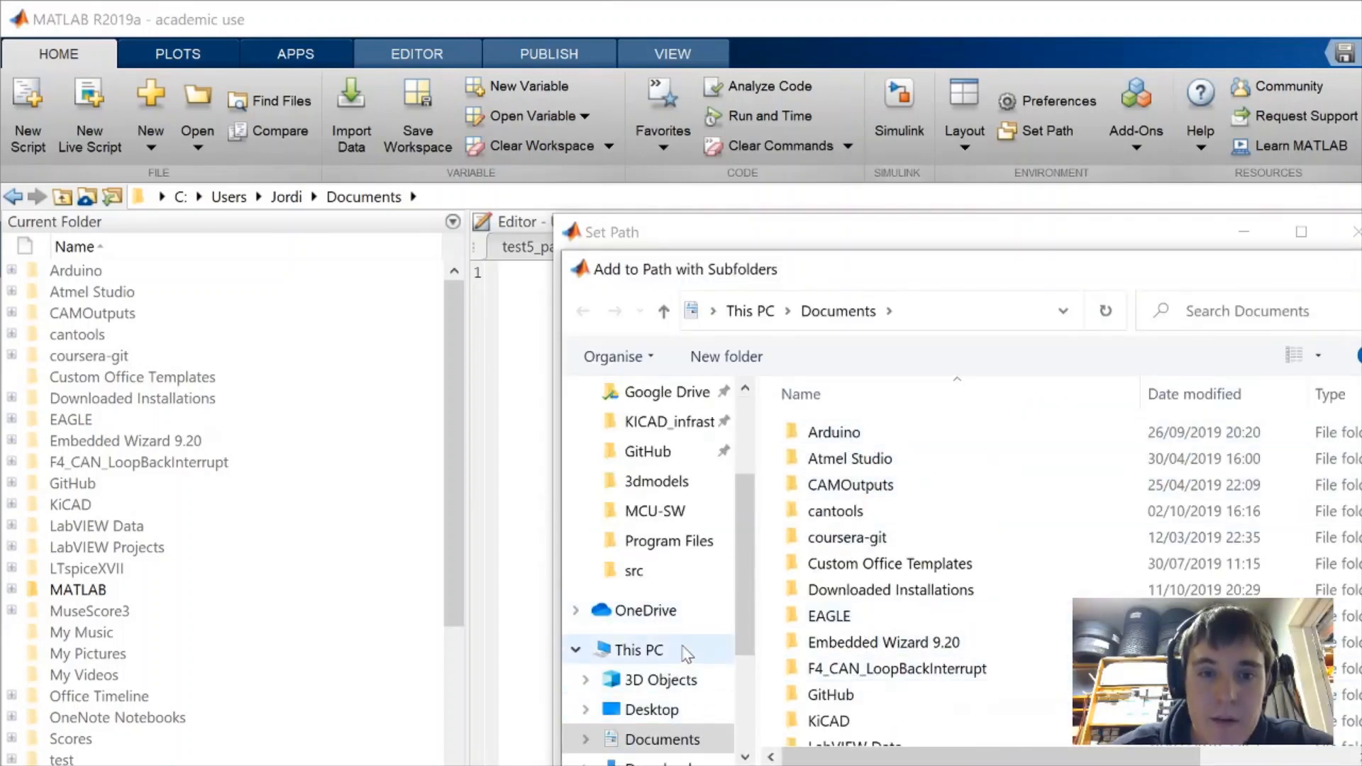
Add C:\MATLAB\STM32-MAT\STM32 with its subfolders and check the new path entries
scroll(678, 656, down, 1)
scroll(670, 666, down, 2)
click(666, 678)
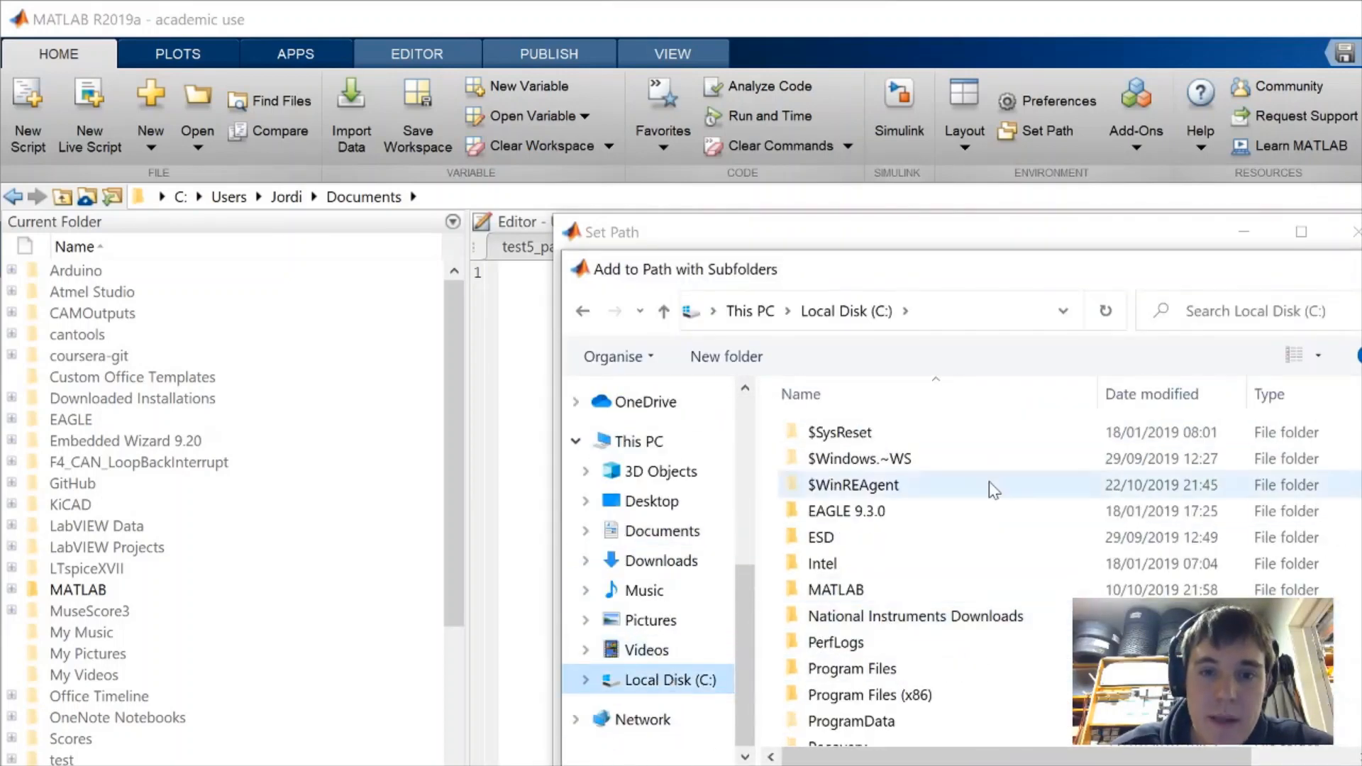
scroll(978, 624, up, 1)
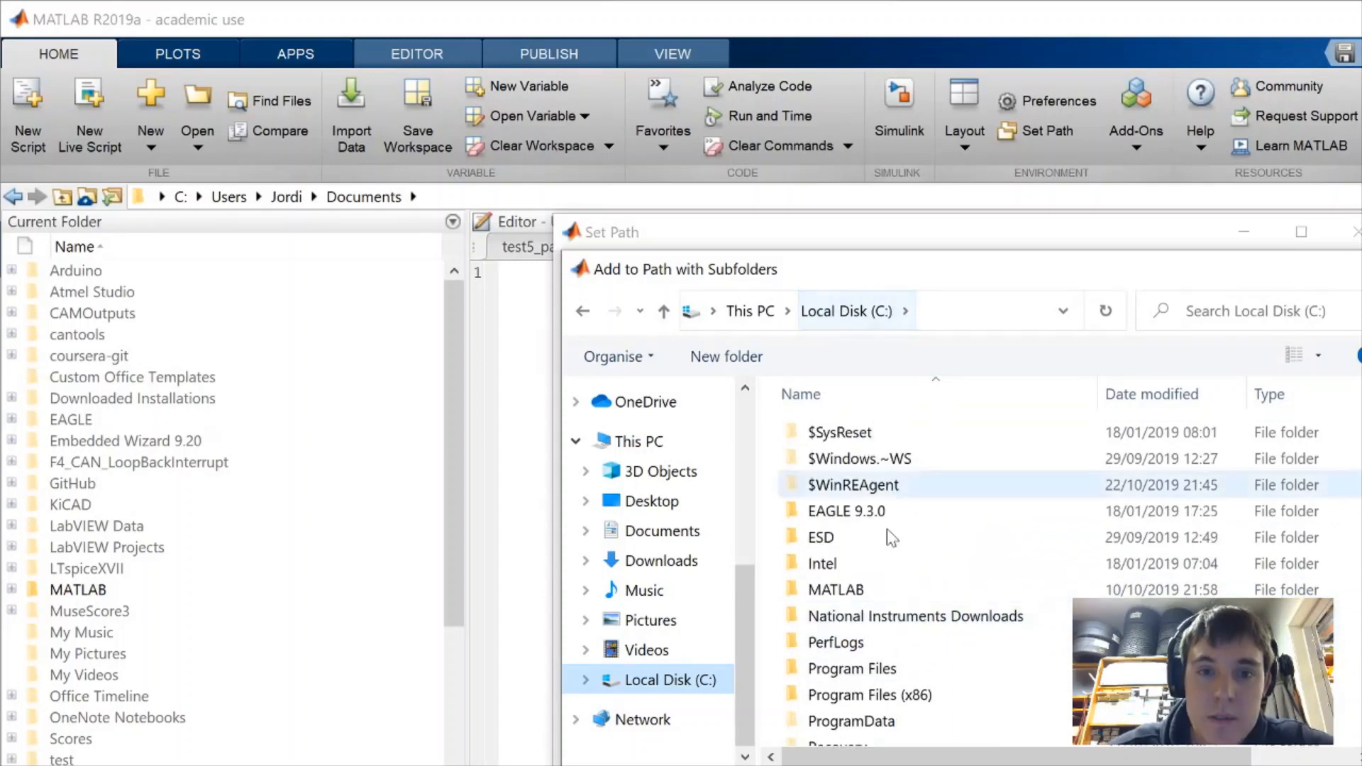
double_click(887, 591)
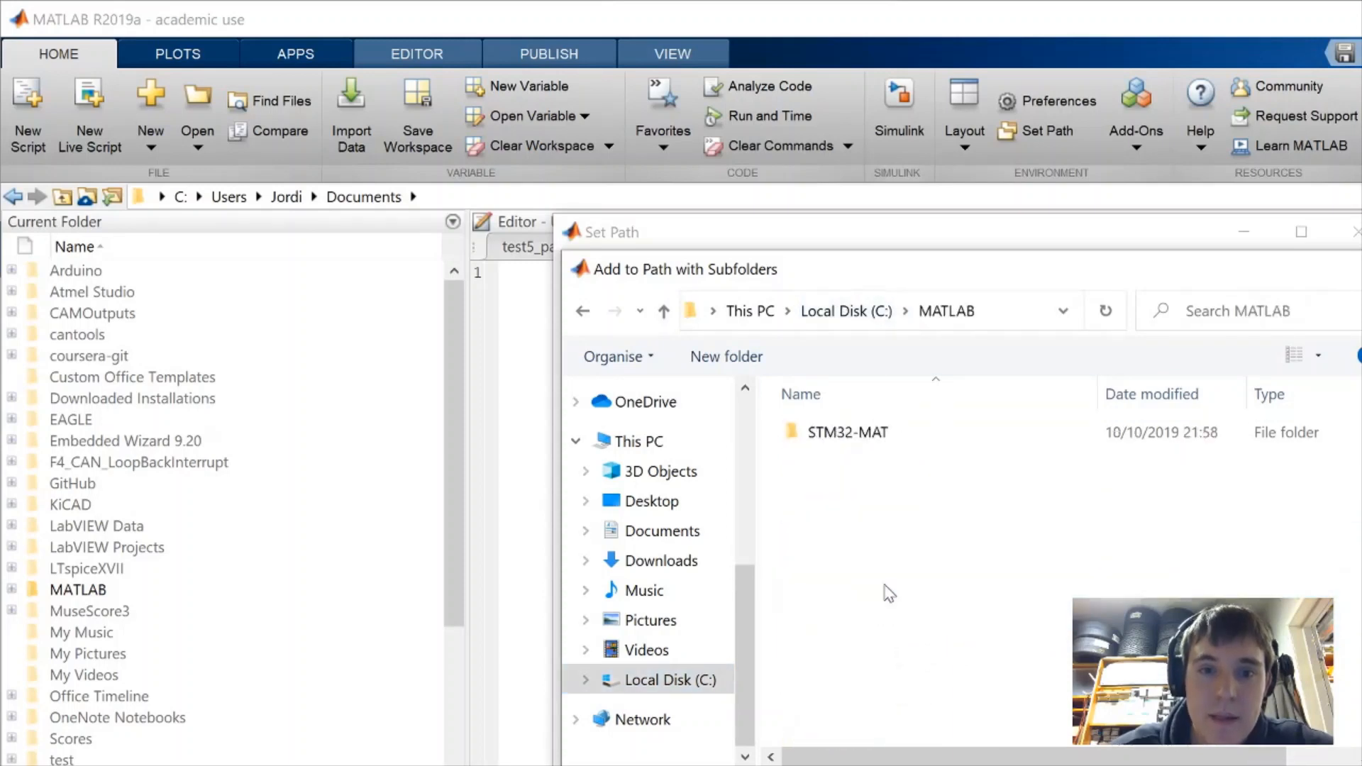
double_click(880, 433)
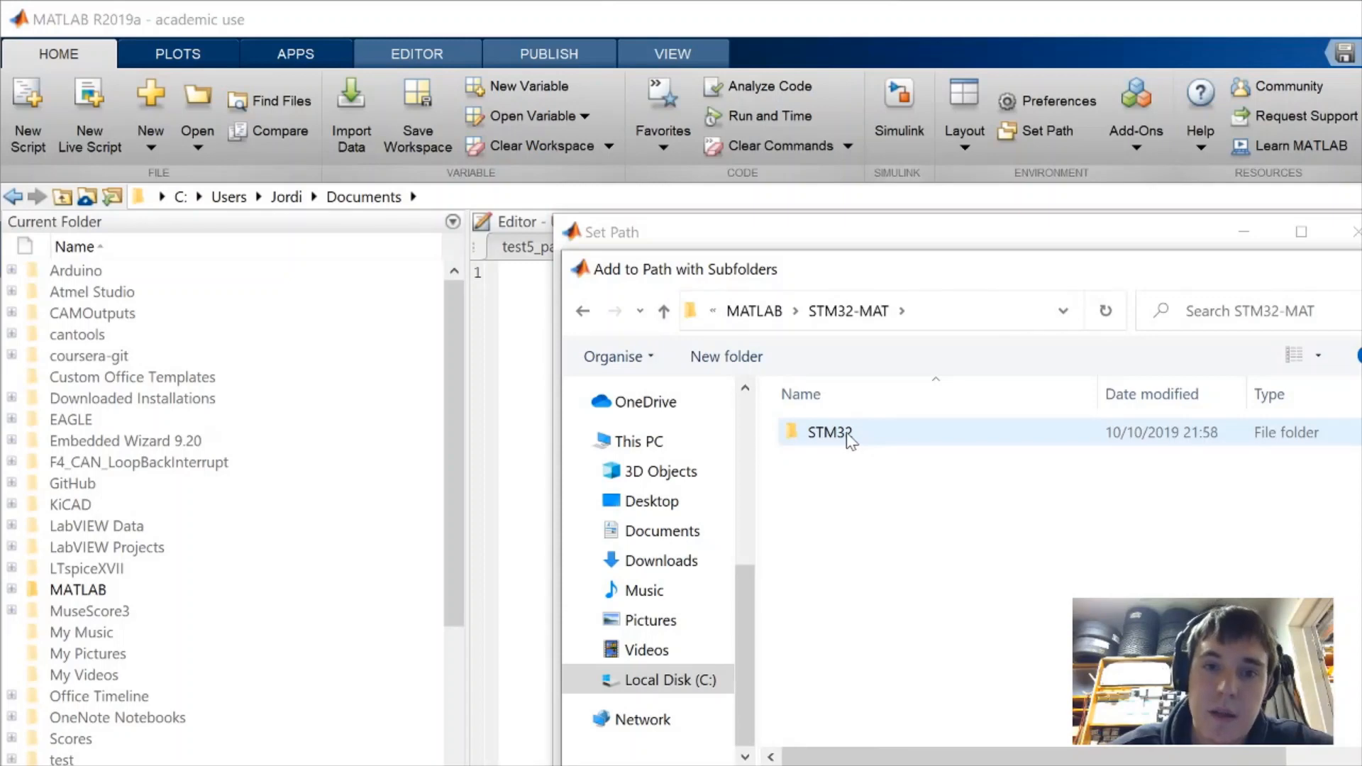
double_click(851, 436)
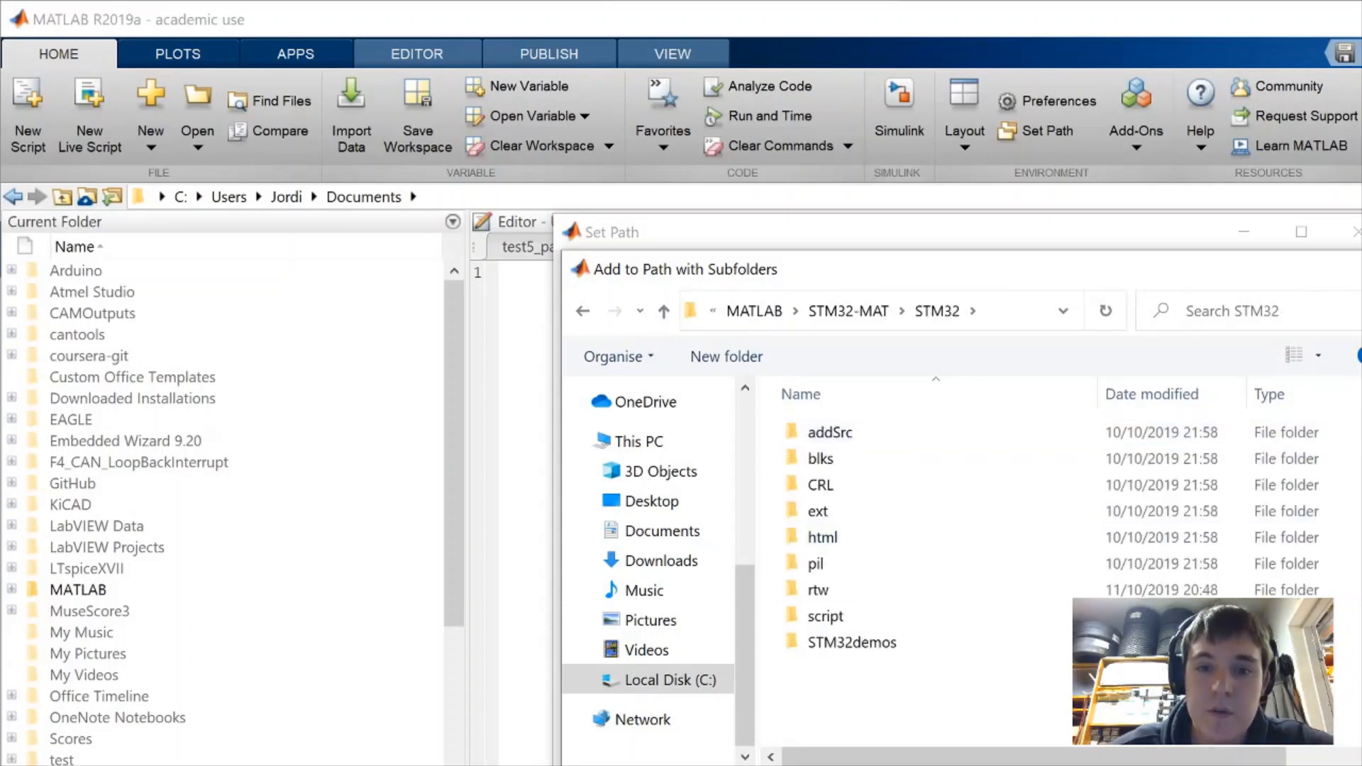
click(1207, 765)
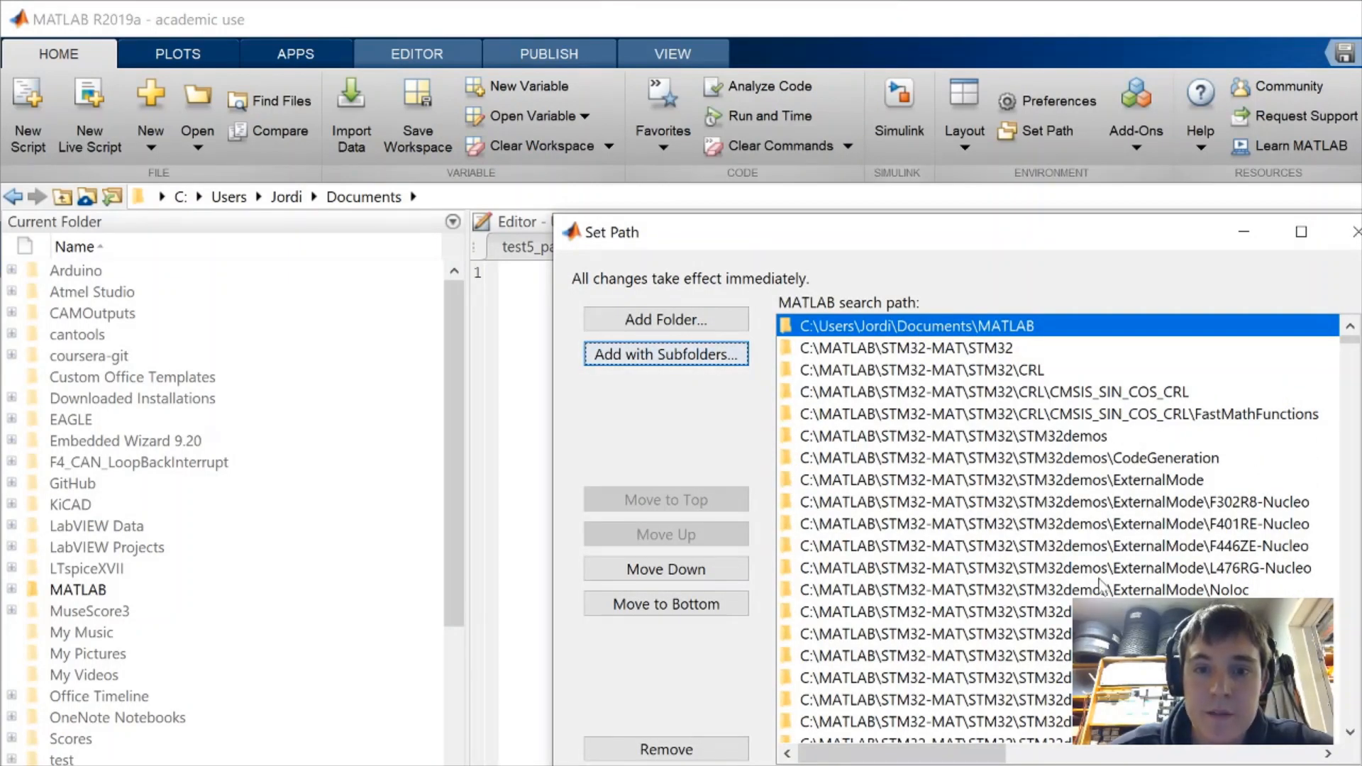
click(1064, 525)
scroll(1065, 525, down, 15)
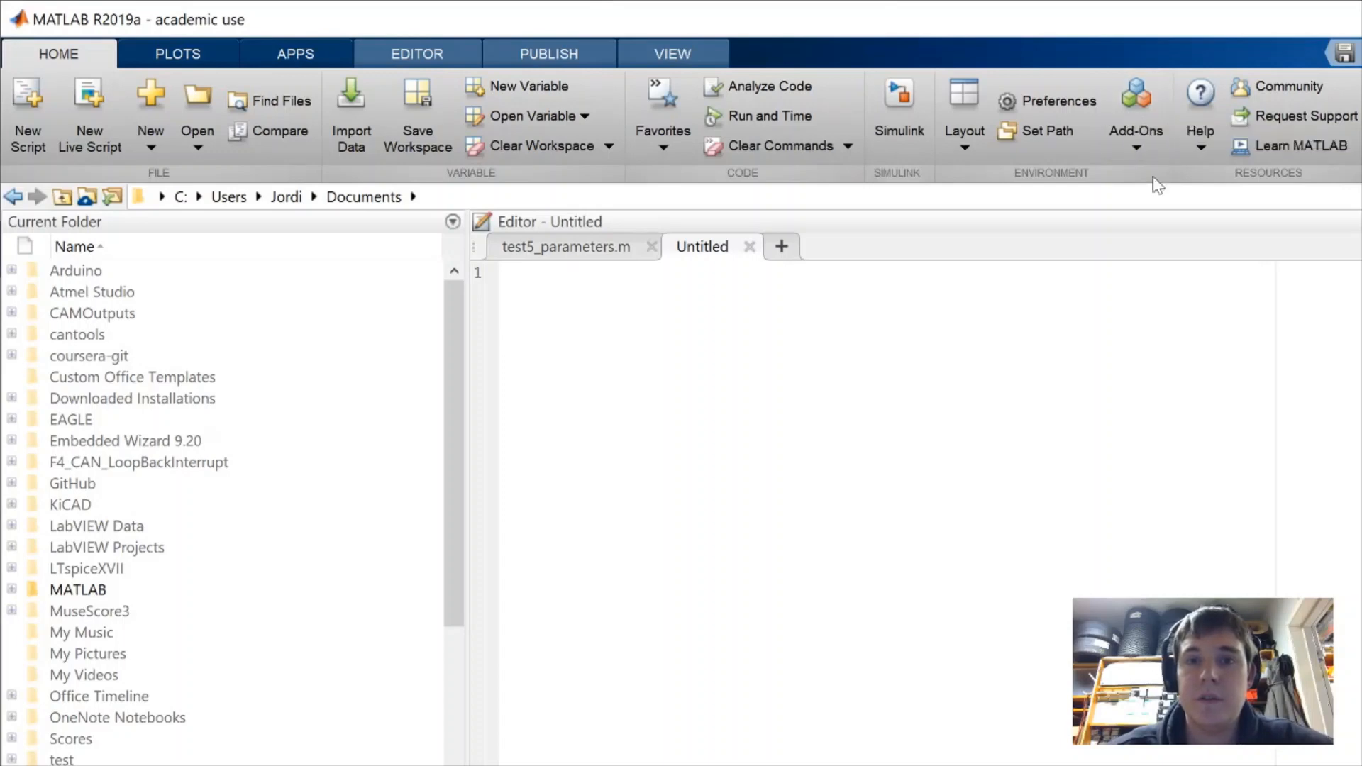
Open the Add-On Explorer and search add-ons for 'embe' (Embedded Coder)
click(1139, 97)
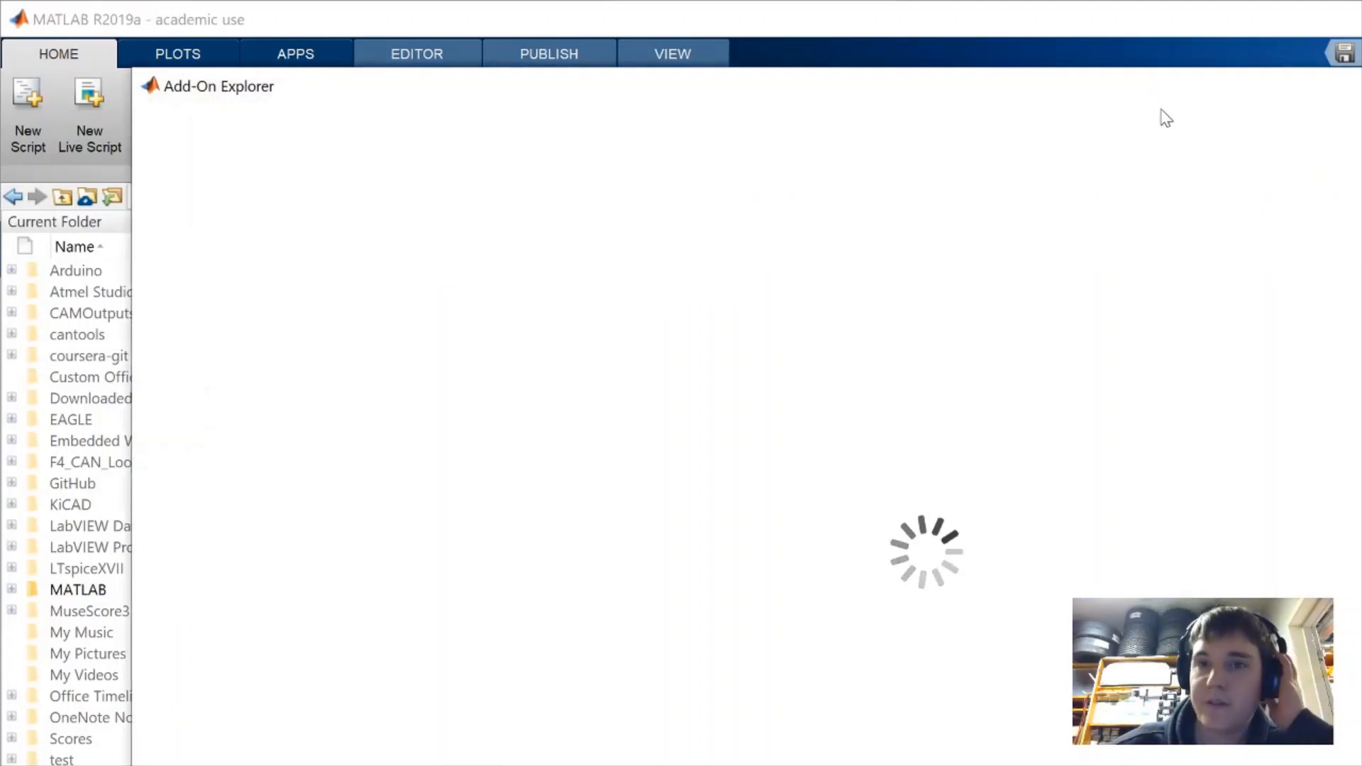
drag(1096, 107, 1093, 214)
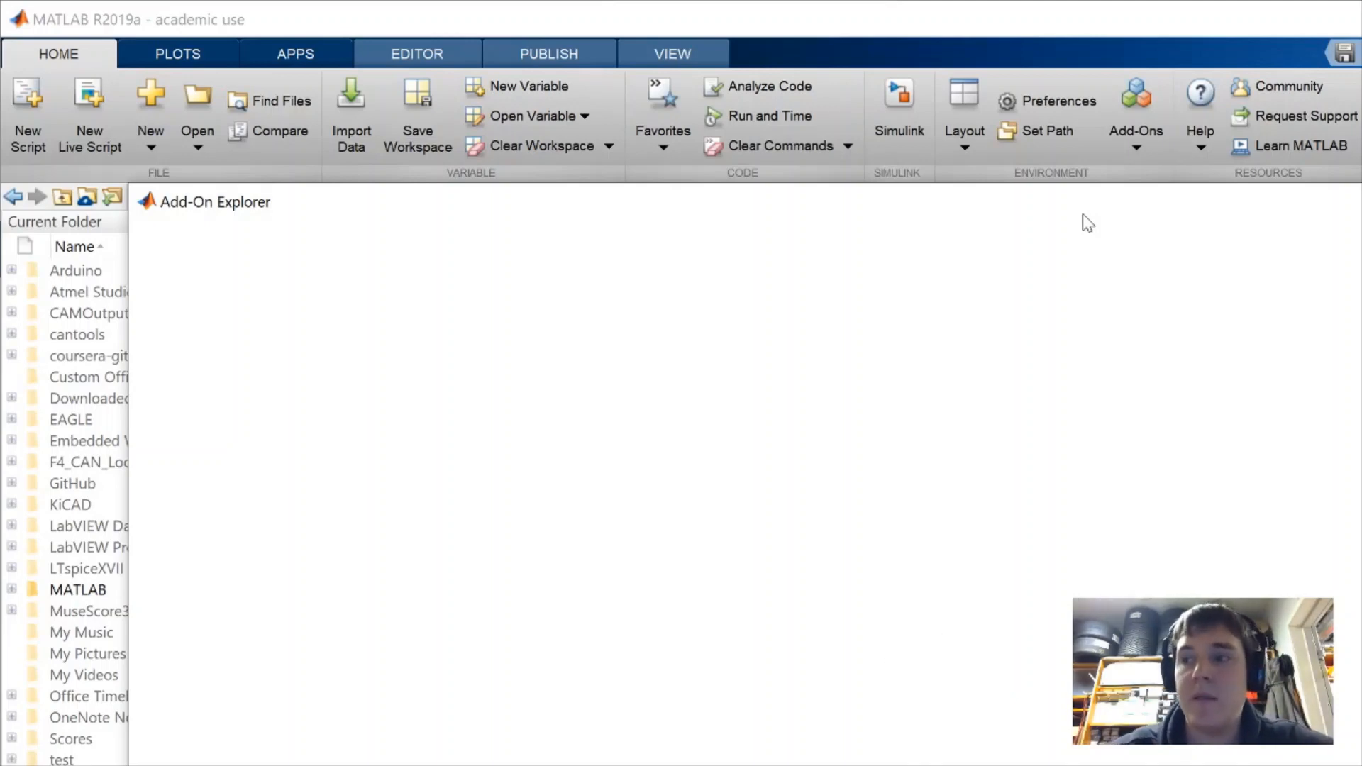
click(1147, 275)
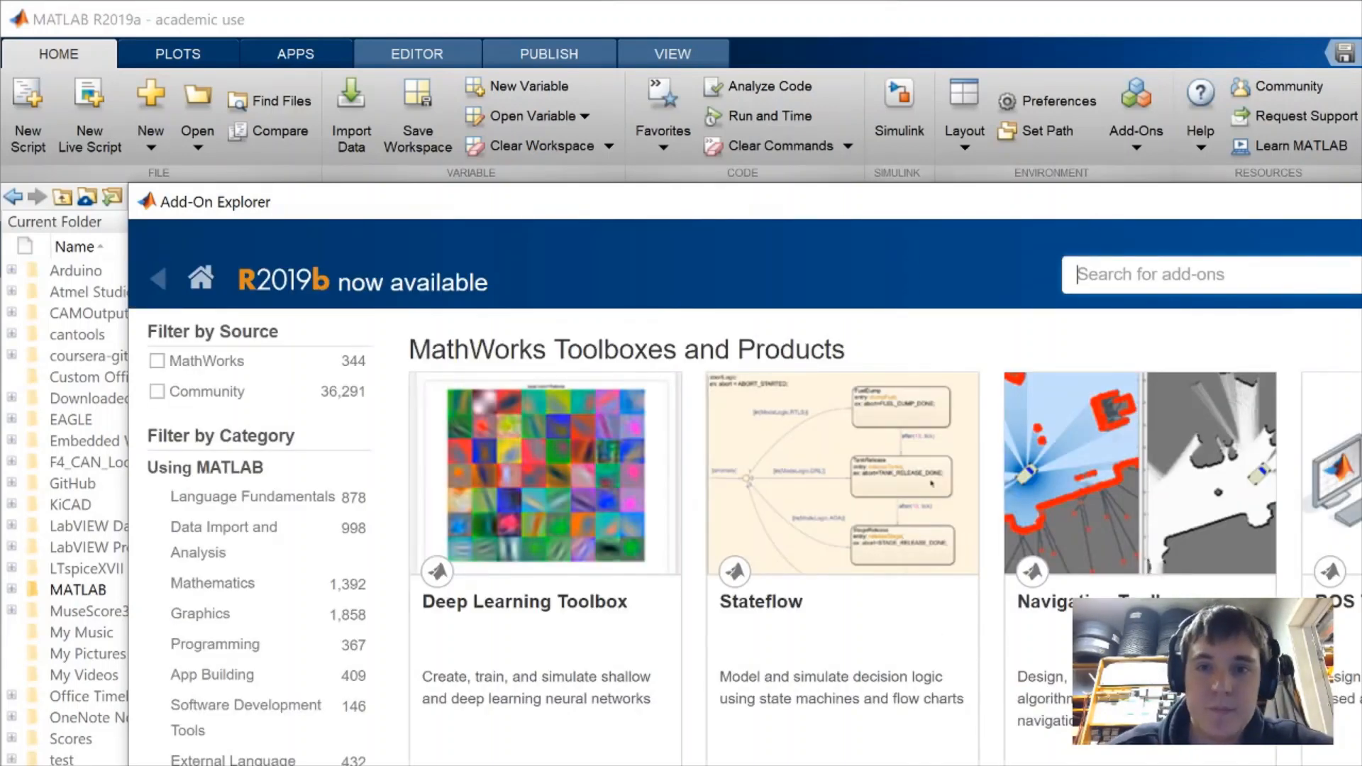
text(embedded coder)
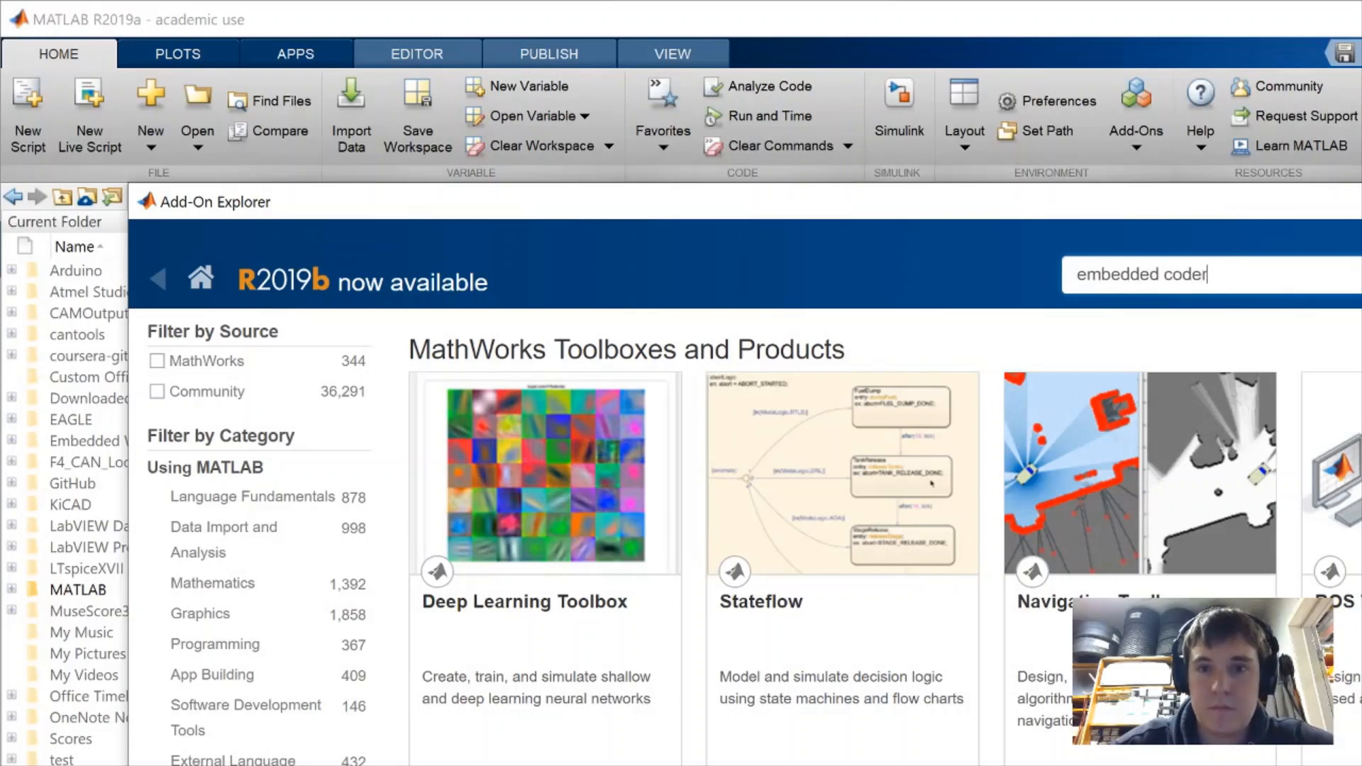
key(Return)
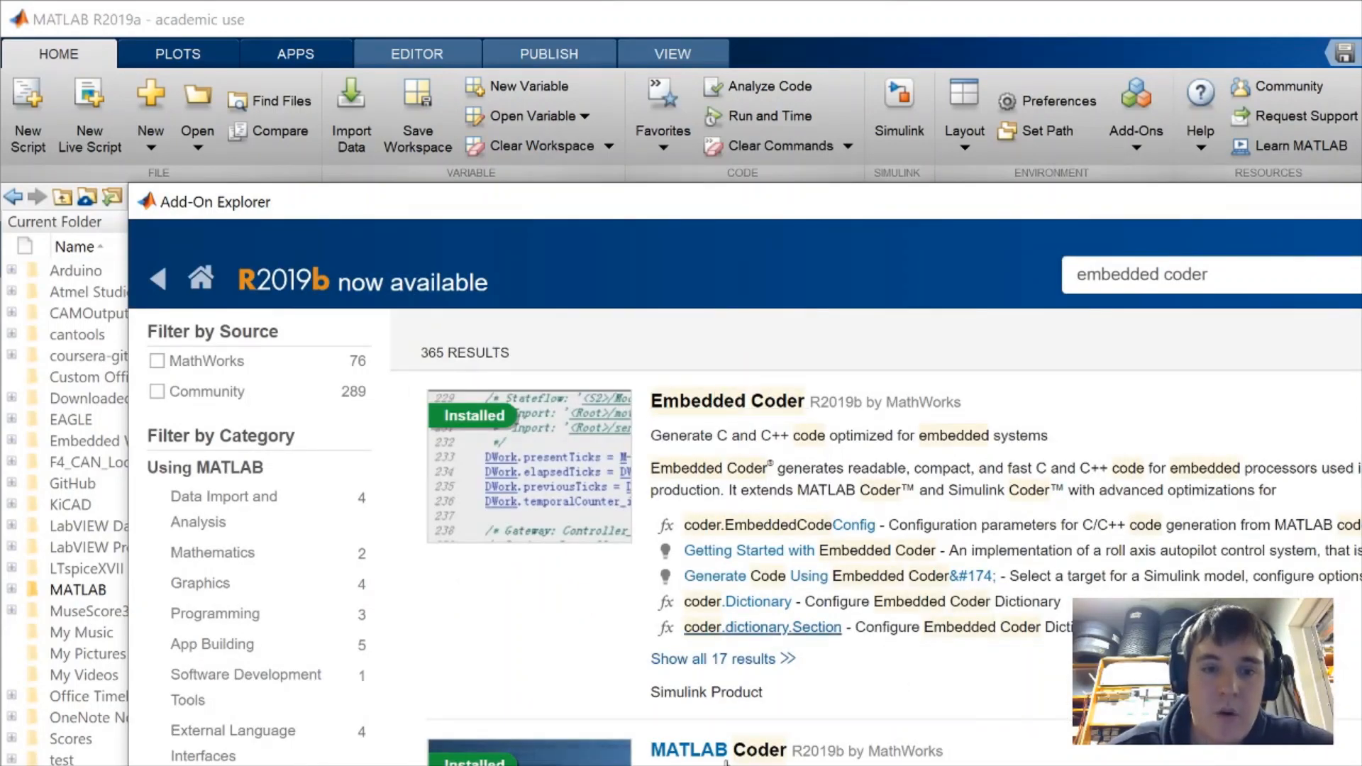
scroll(1077, 255, down, 1)
scroll(1077, 254, down, 8)
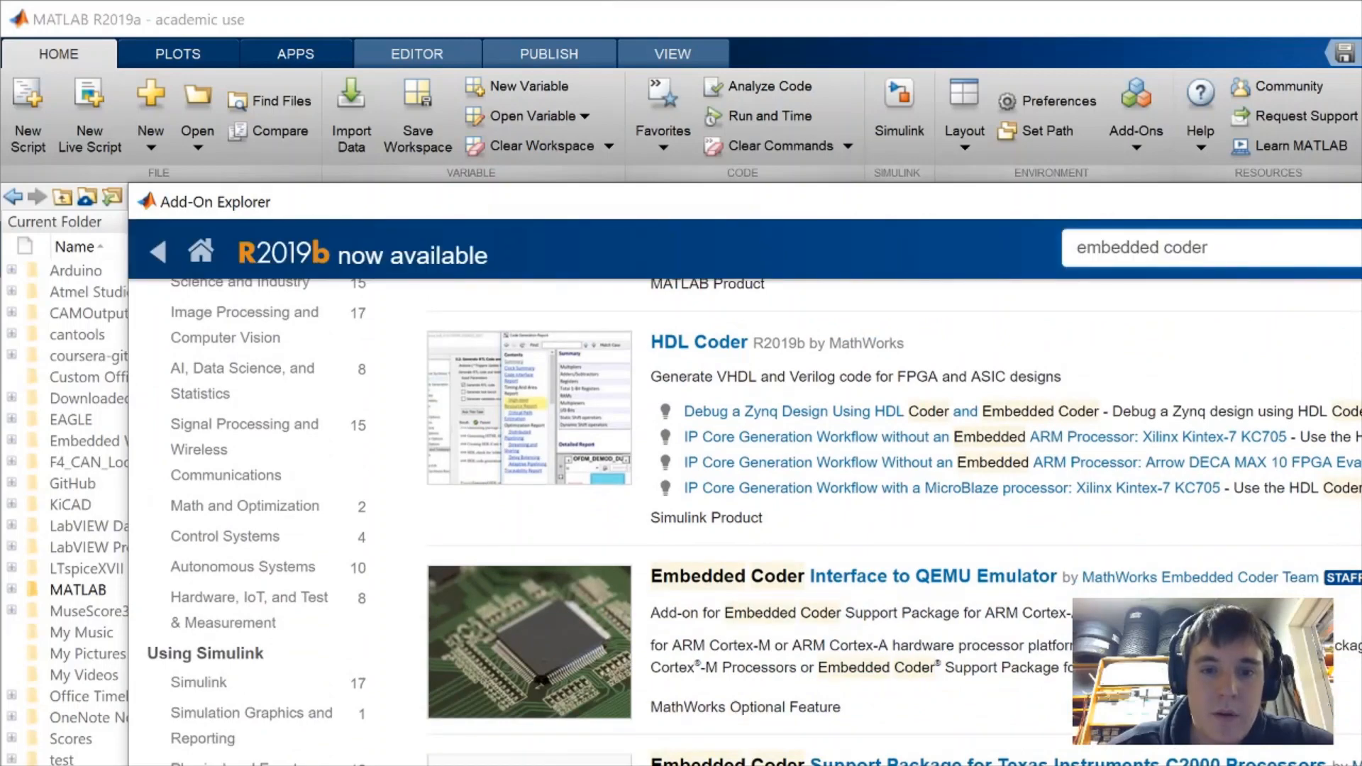
scroll(1077, 254, down, 10)
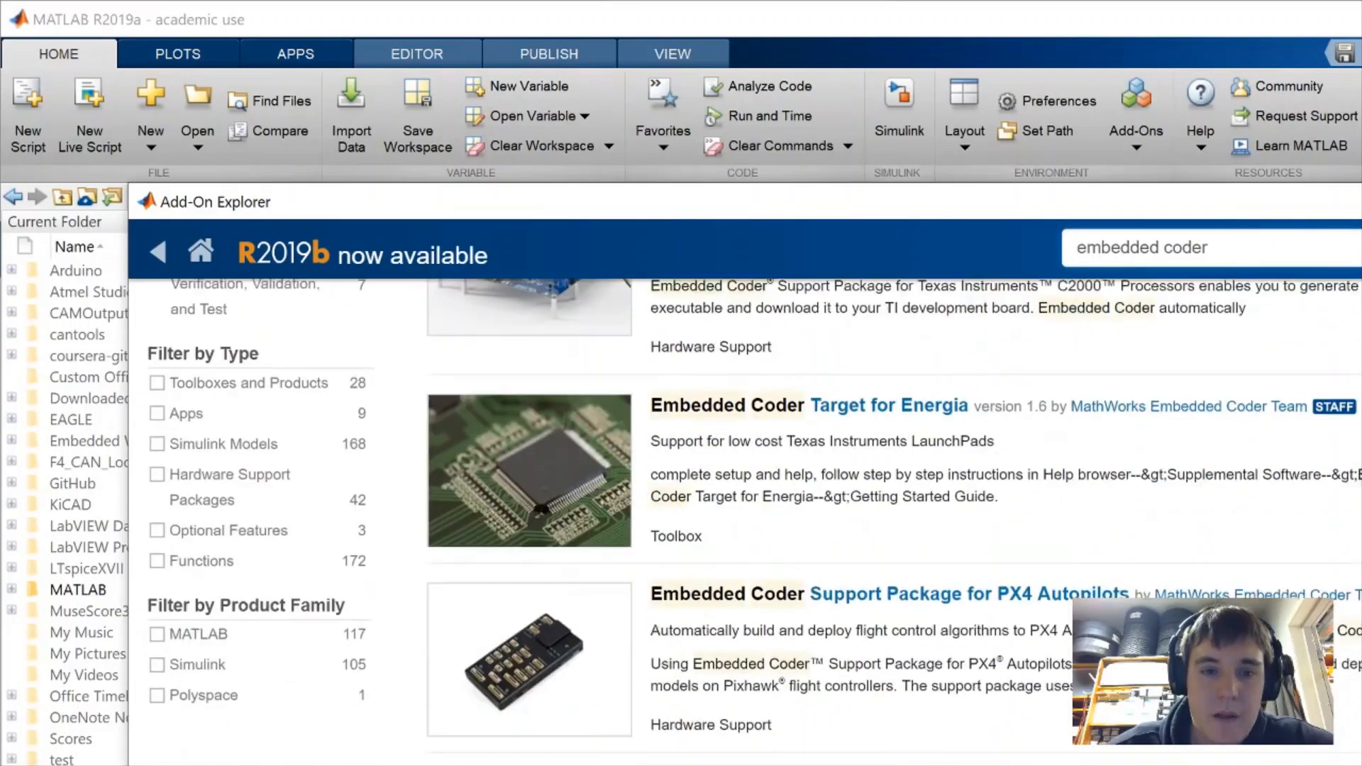
scroll(1057, 406, up, 15)
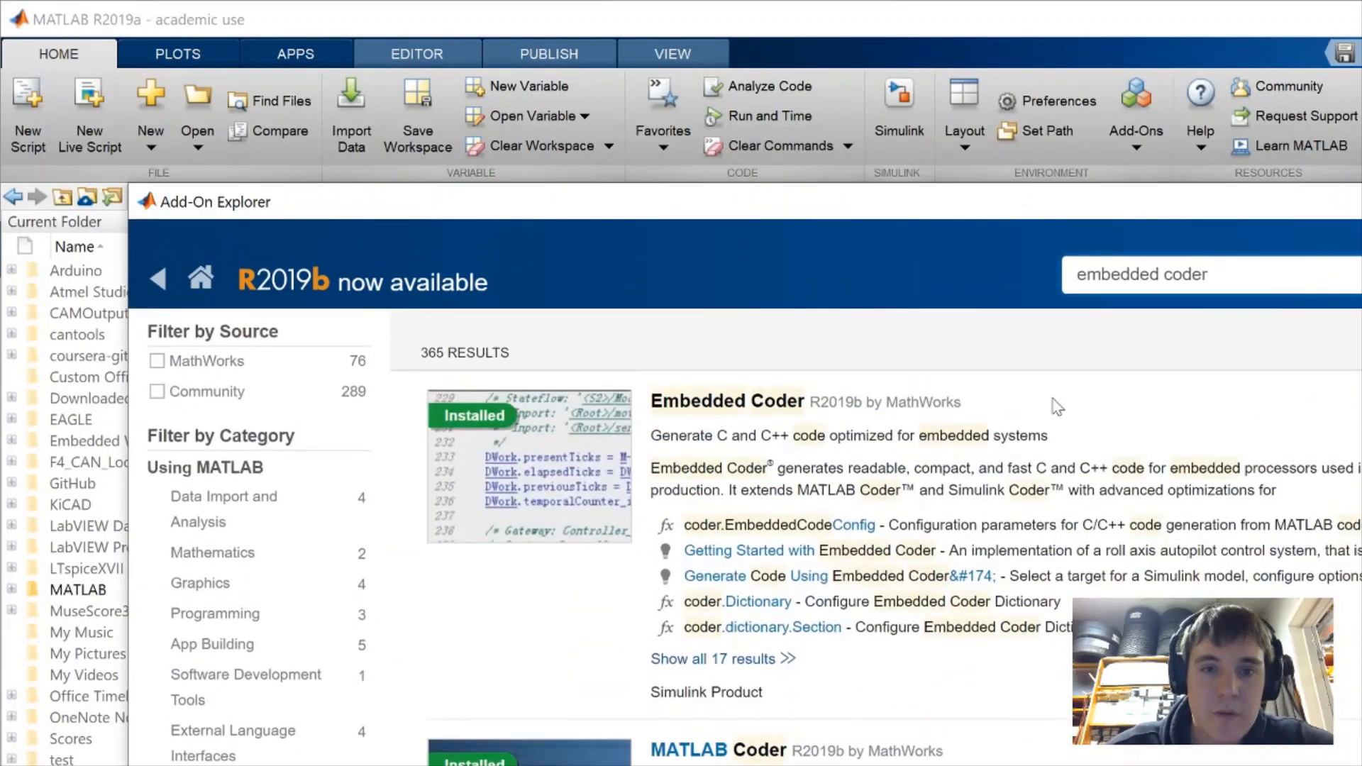
Search 'support package arm' and locate the Embedded Coder Support Package for ARM Cortex-M Processors
key(ctrl+a)
text(support)
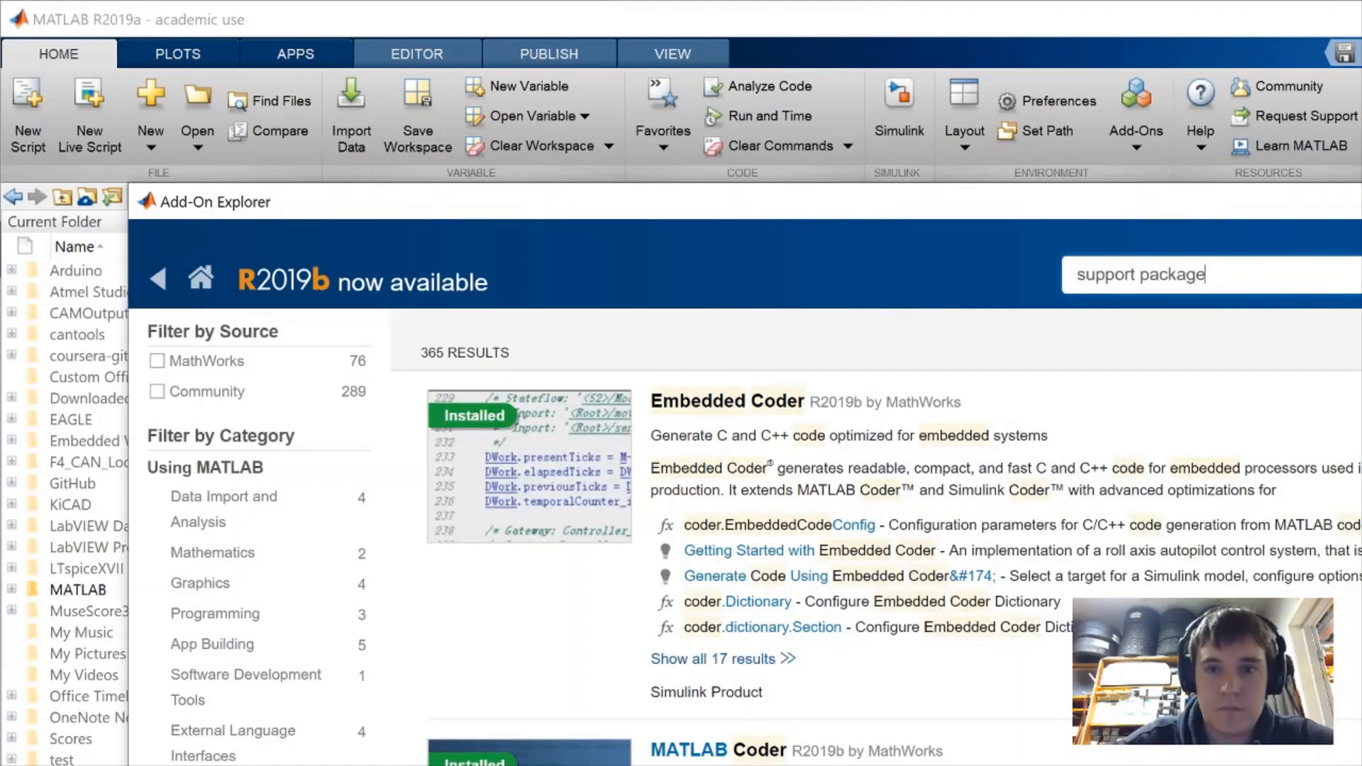
text( package arm)
key(Return)
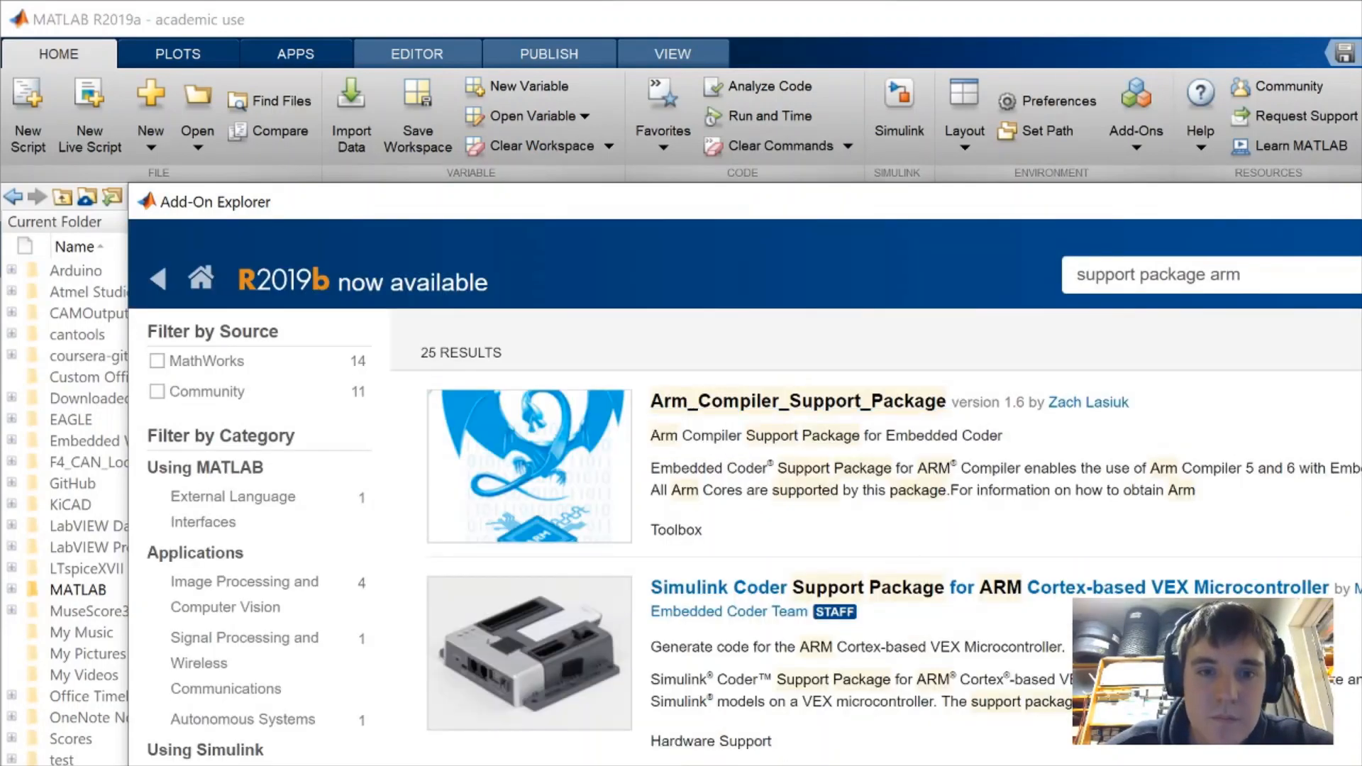
scroll(780, 497, down, 15)
scroll(781, 497, up, 5)
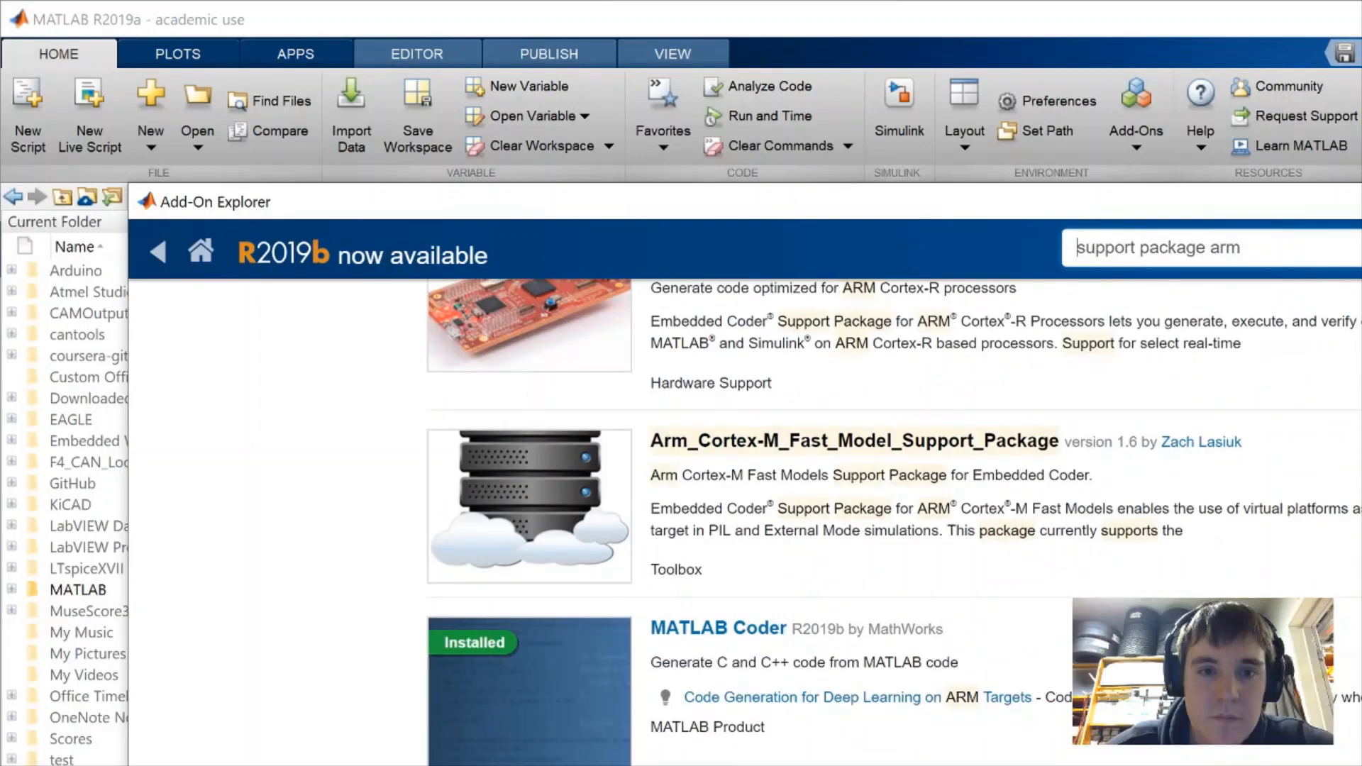
scroll(780, 496, down, 10)
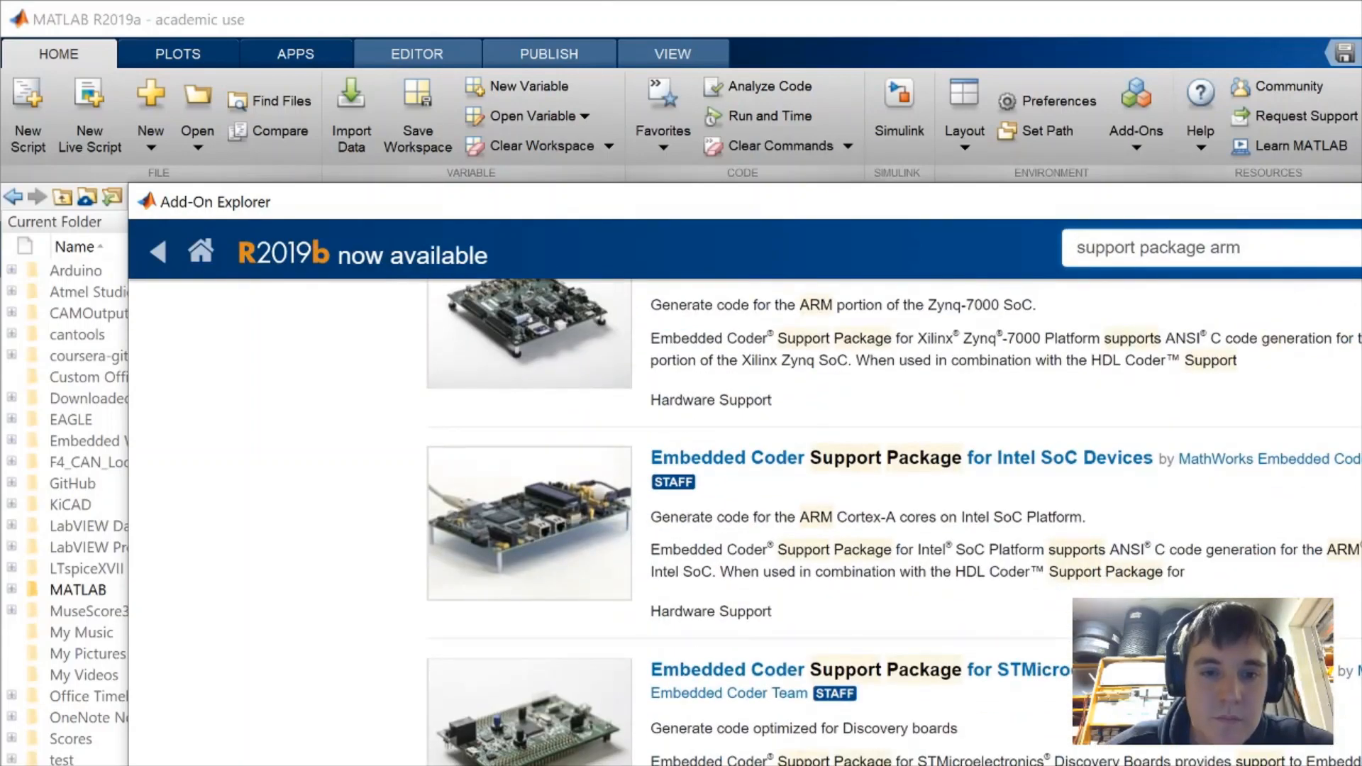
scroll(781, 497, down, 5)
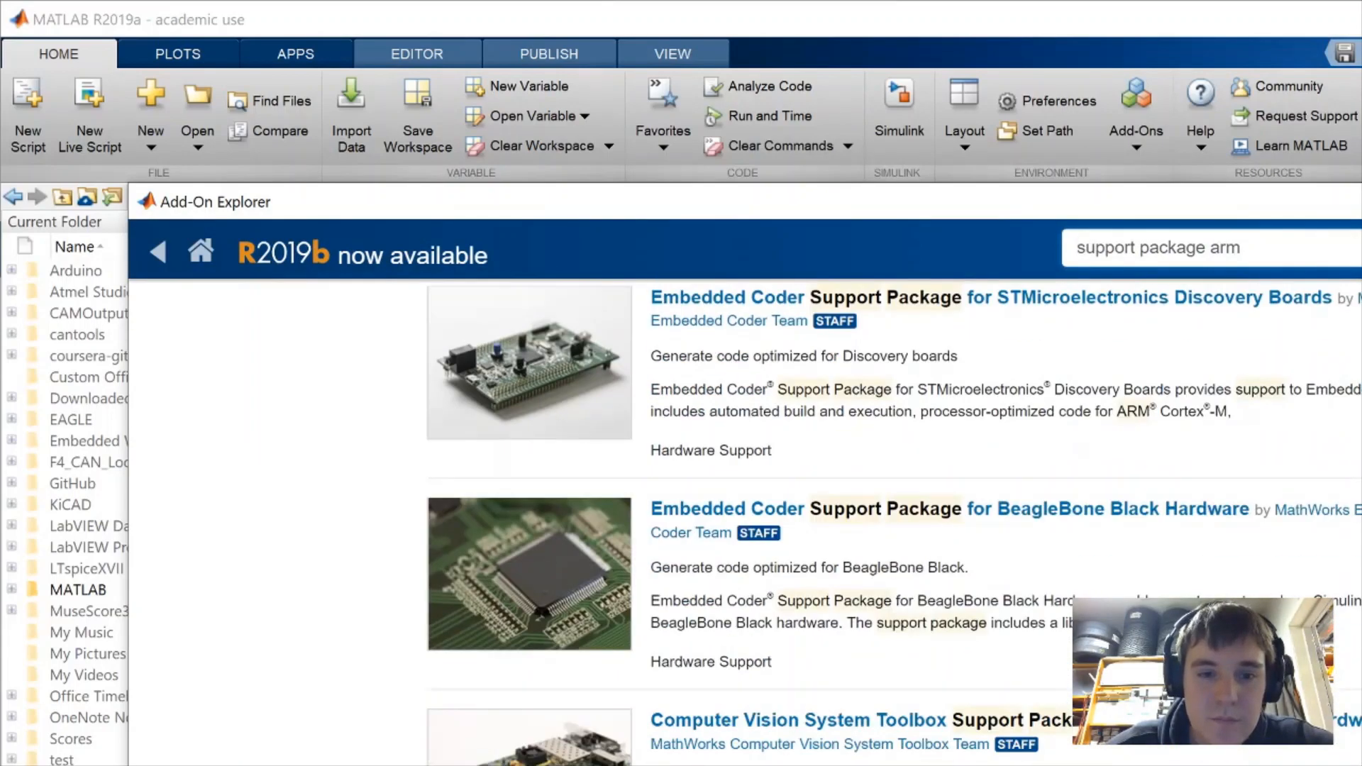
scroll(780, 497, down, 10)
scroll(781, 497, up, 15)
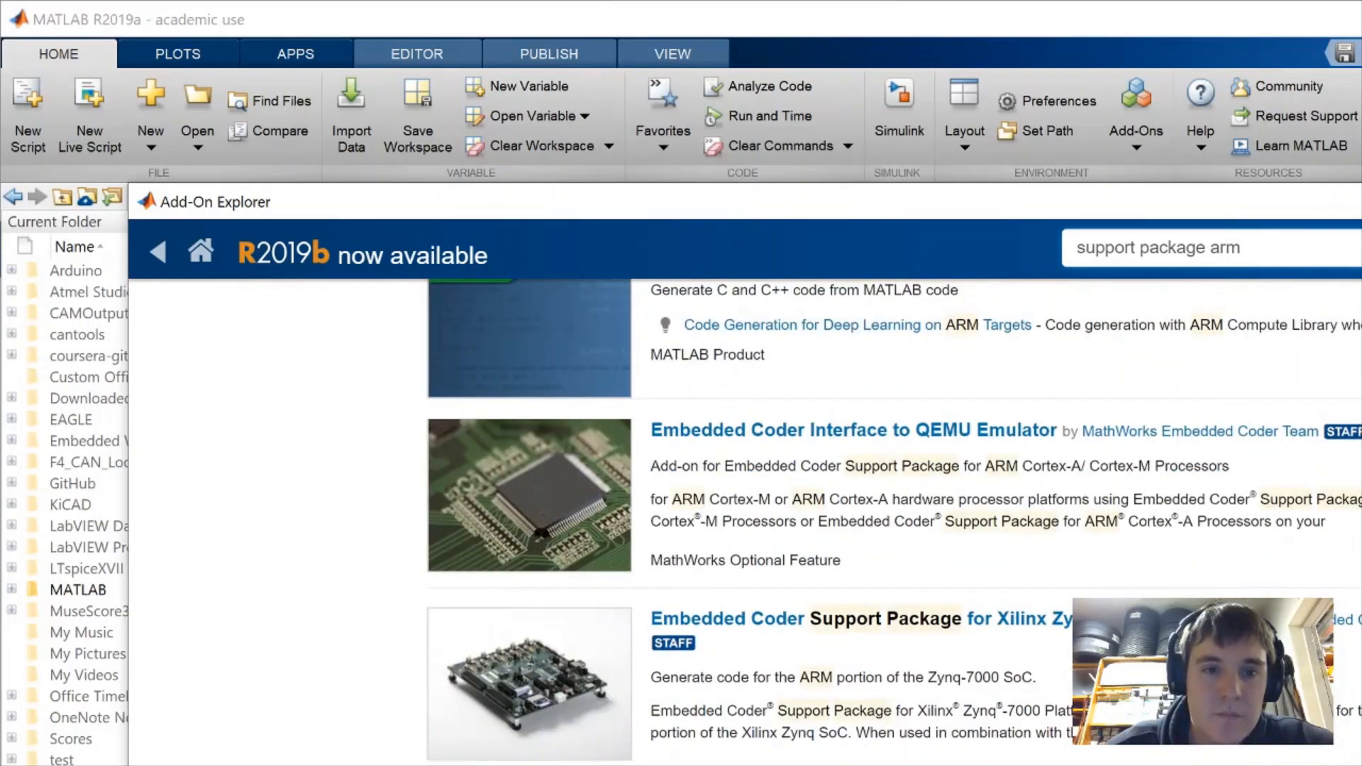
scroll(781, 497, up, 10)
scroll(724, 671, down, 3)
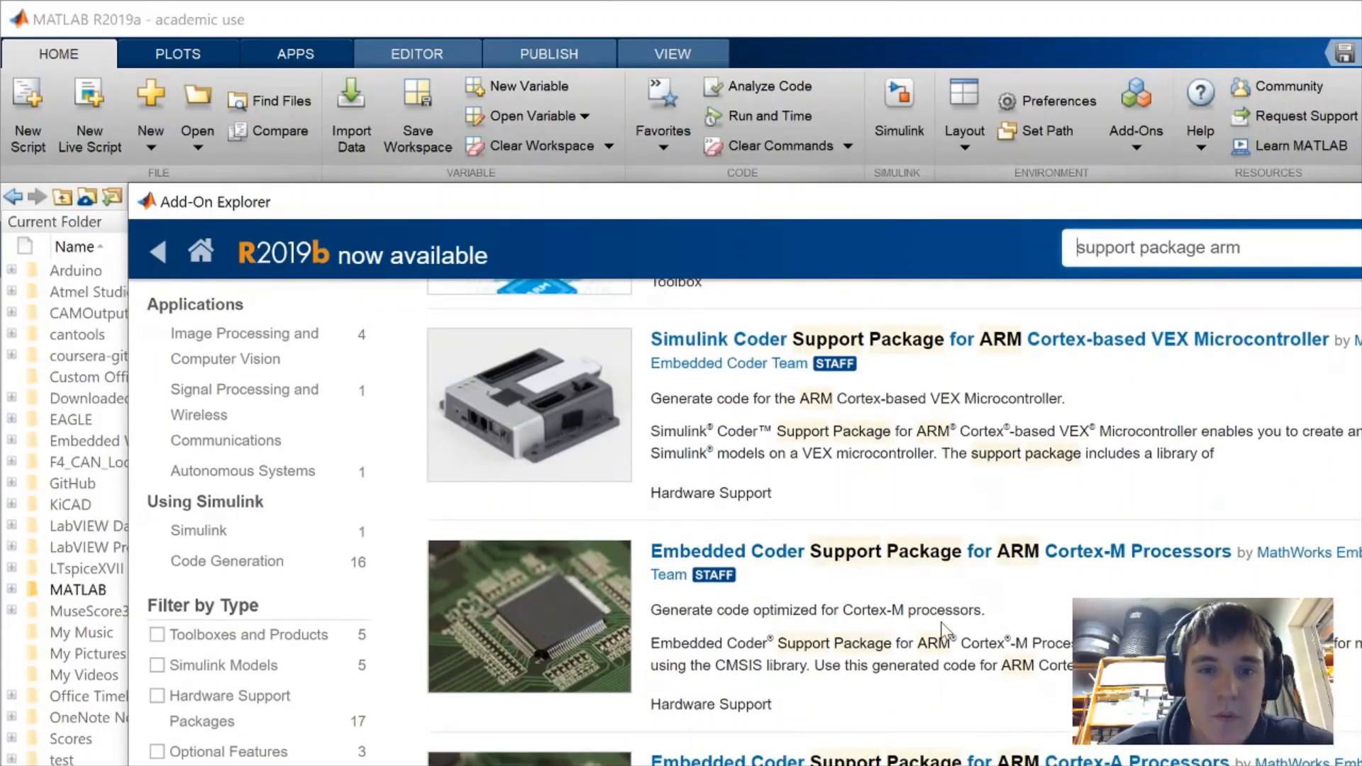
drag(999, 614, 641, 607)
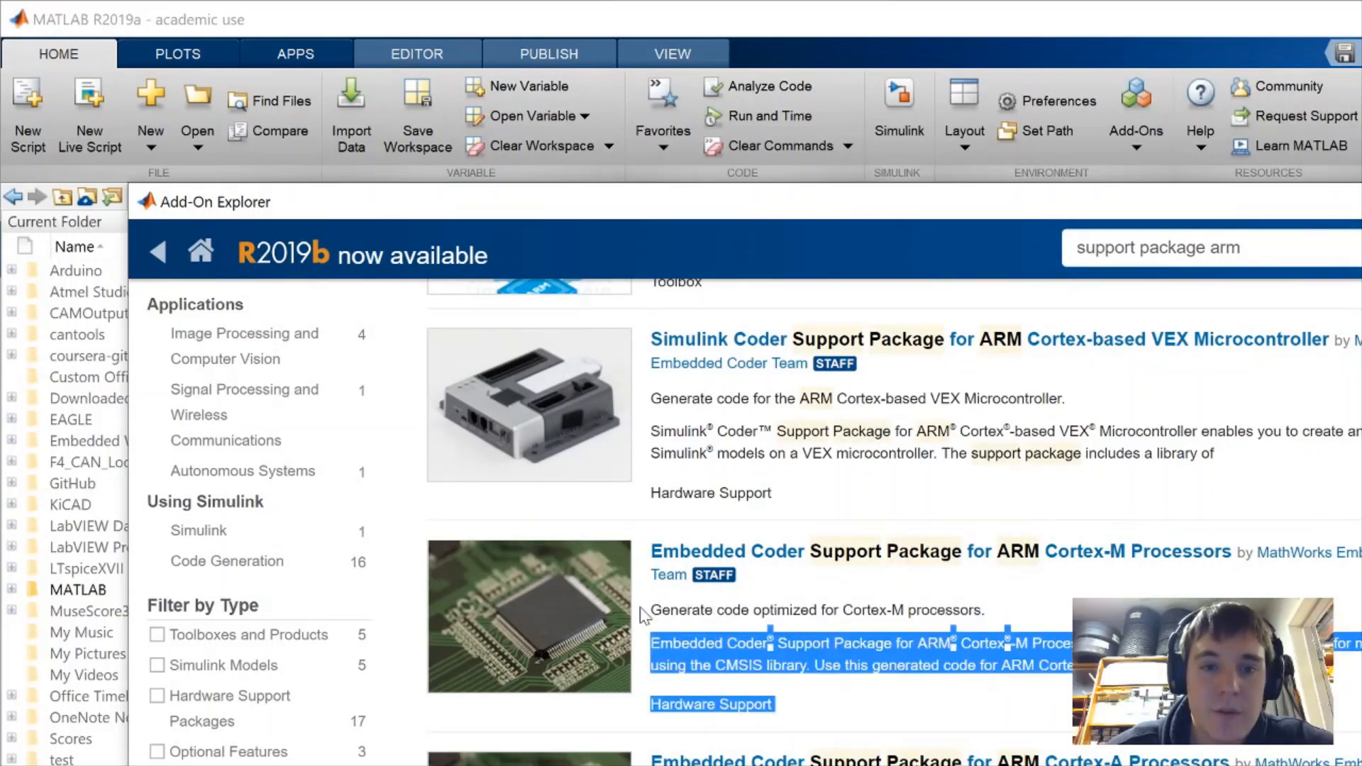
click(637, 609)
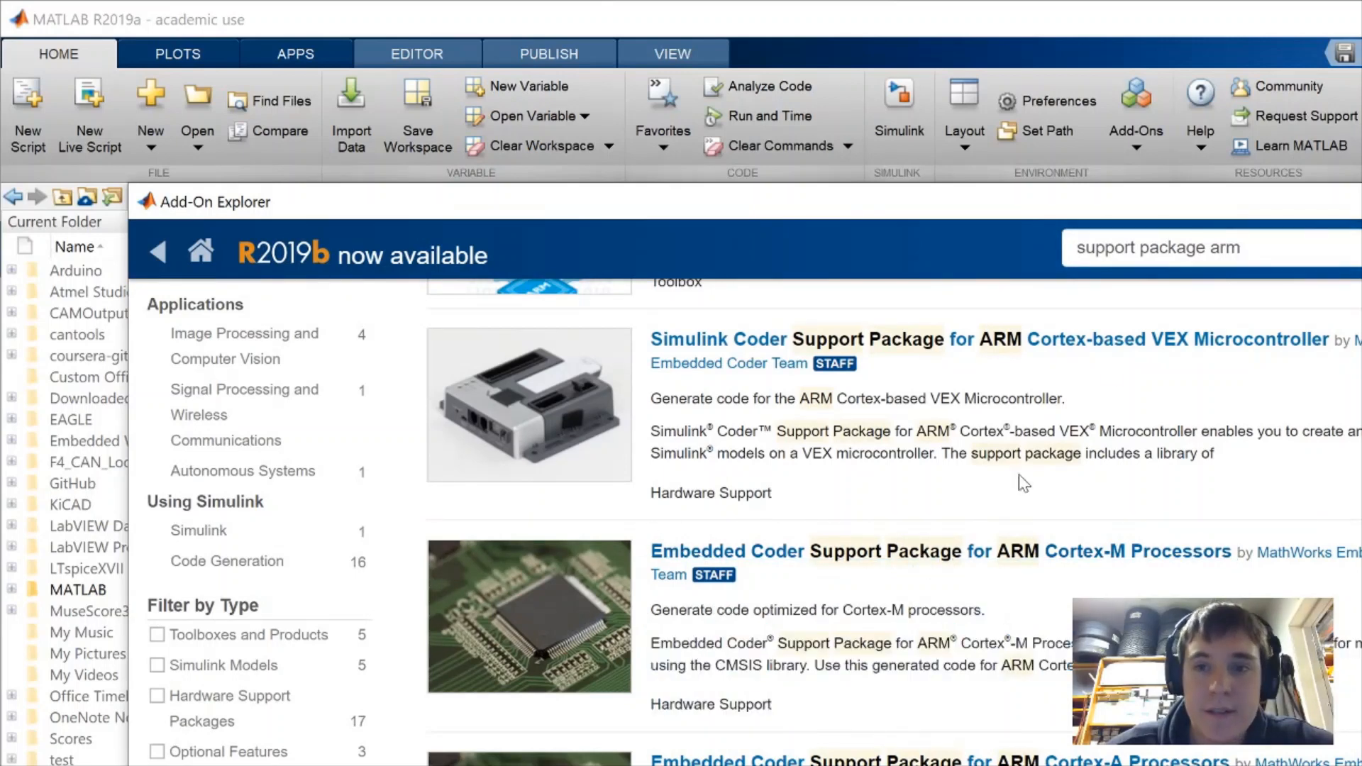
Clear the add-on search box
click(1249, 263)
key(BackSpace)
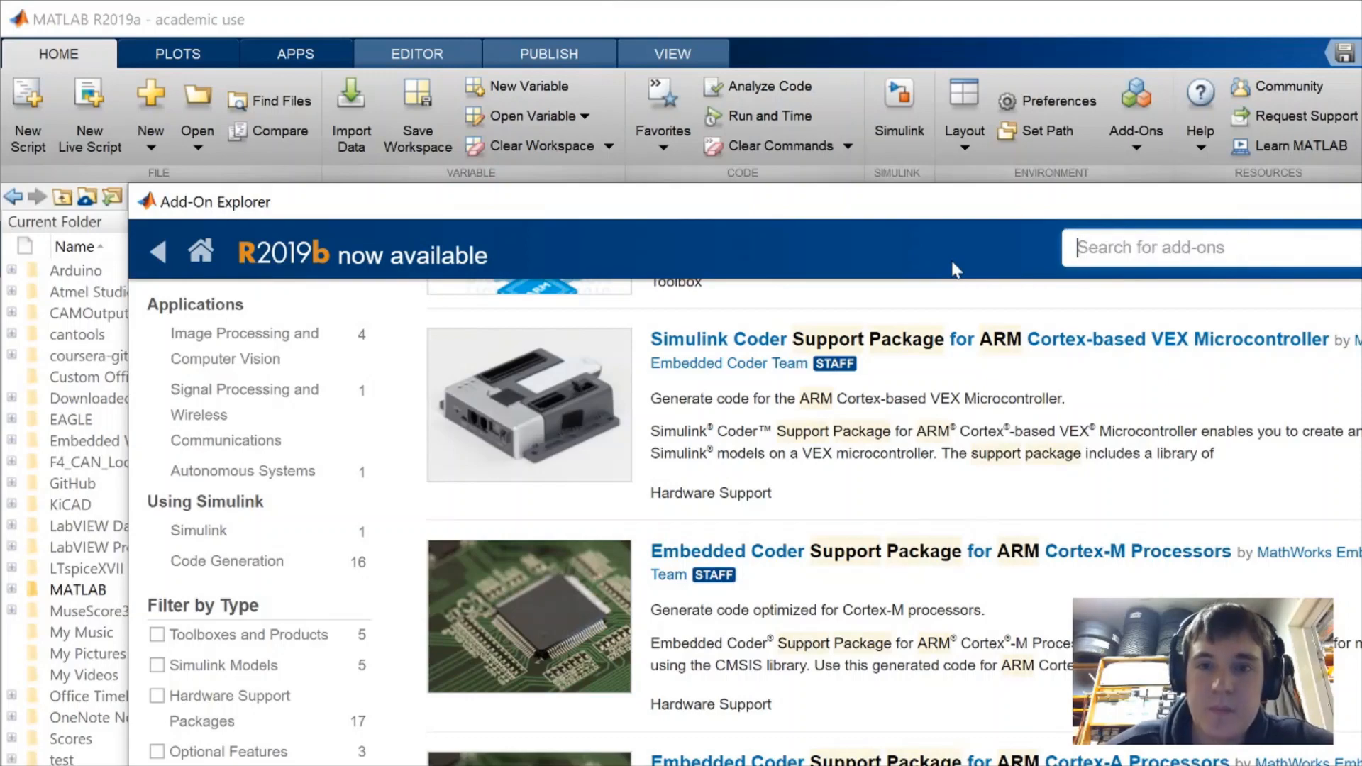
scroll(949, 276, up, 4)
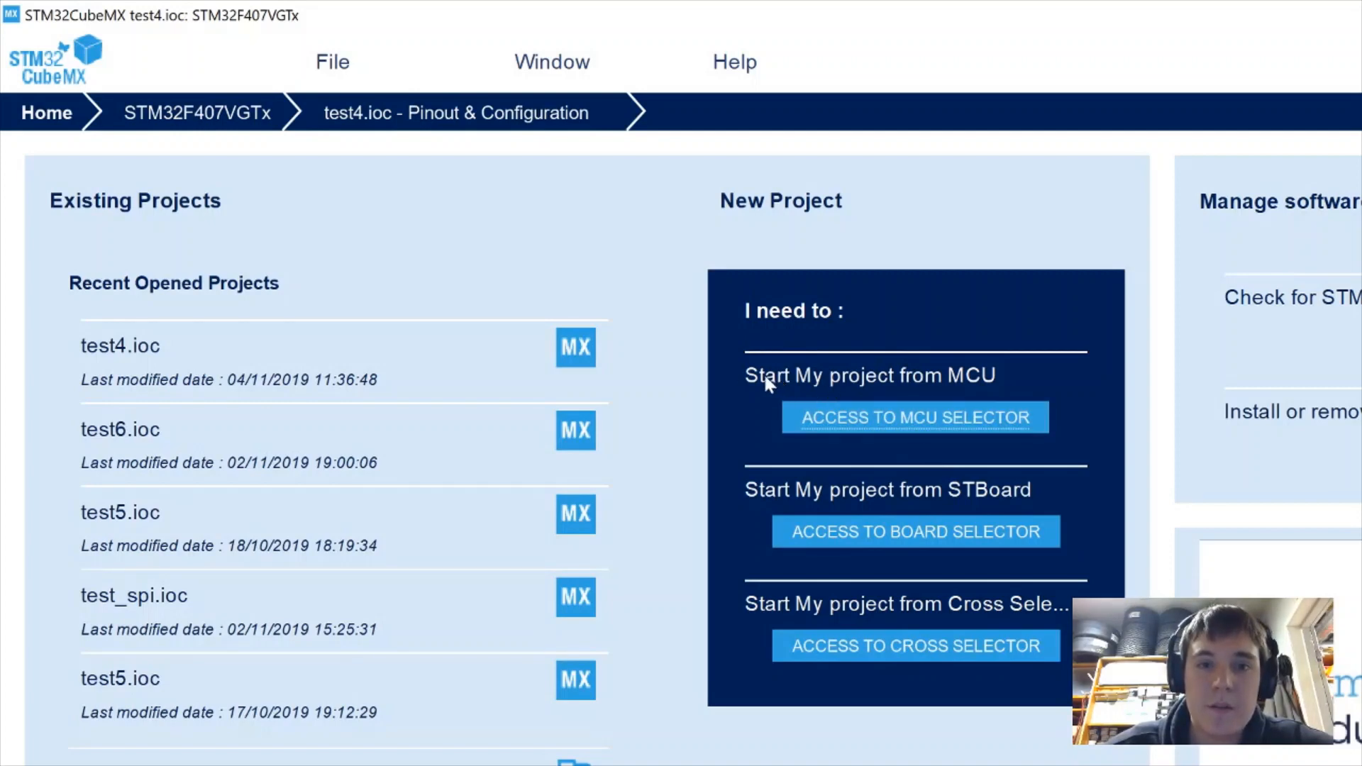
Open the MCU Selector and search part number 'stm32f407' to pick STM32F407VG
click(927, 424)
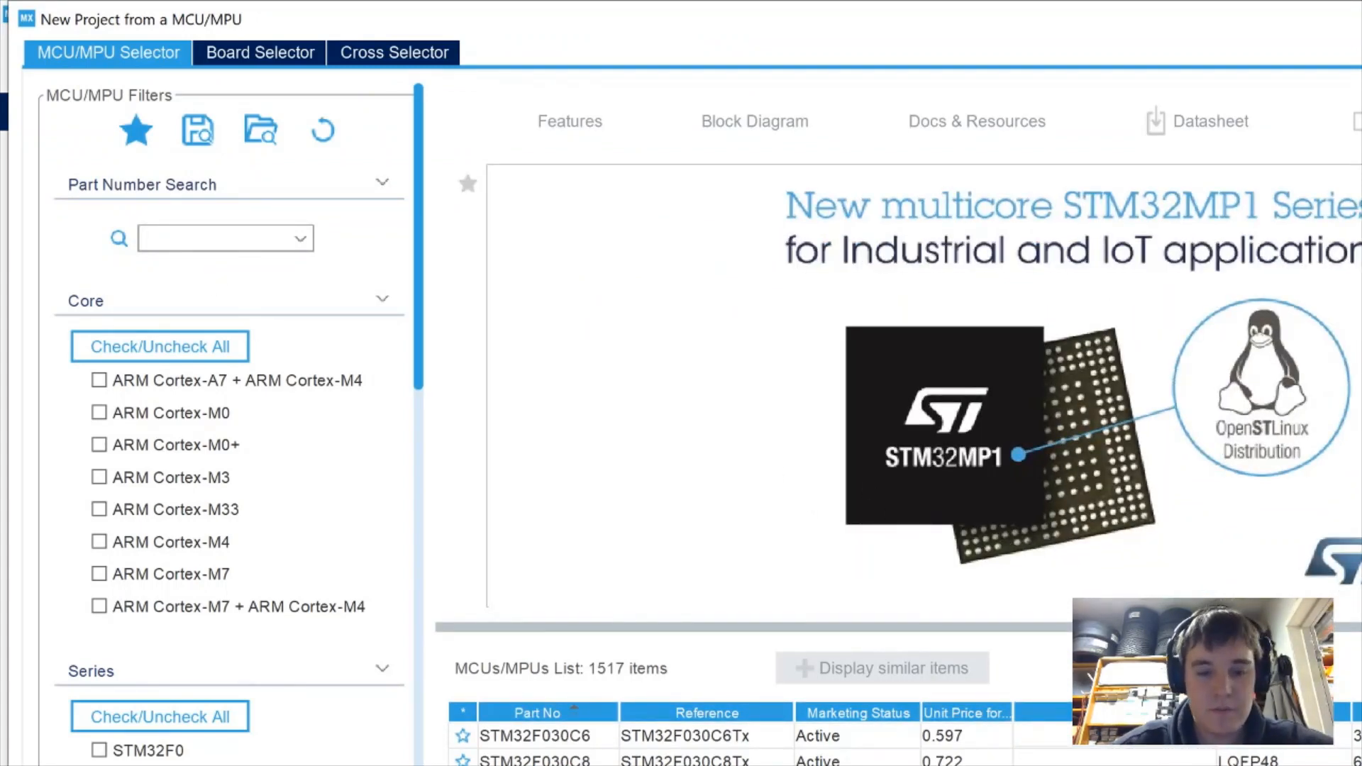
text(sm)
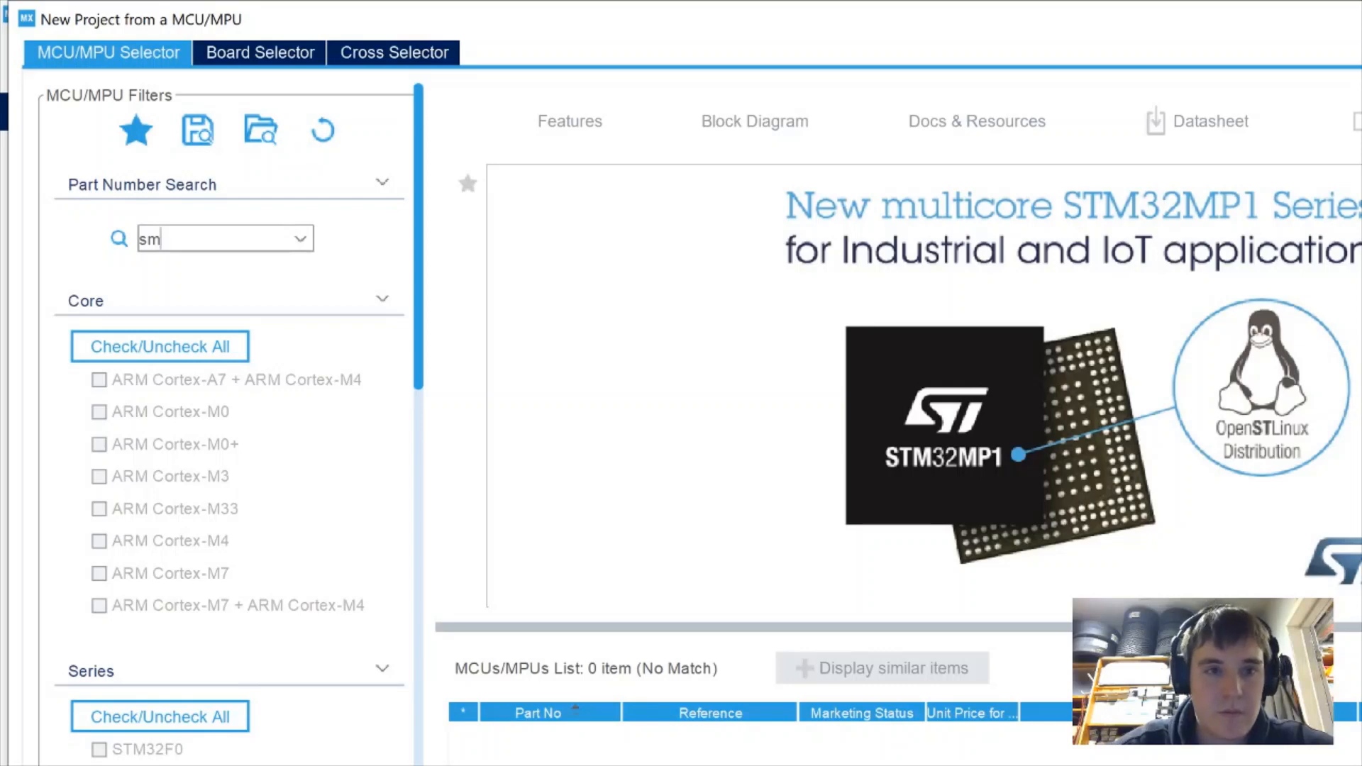
key(BackSpace)
text(tm32)
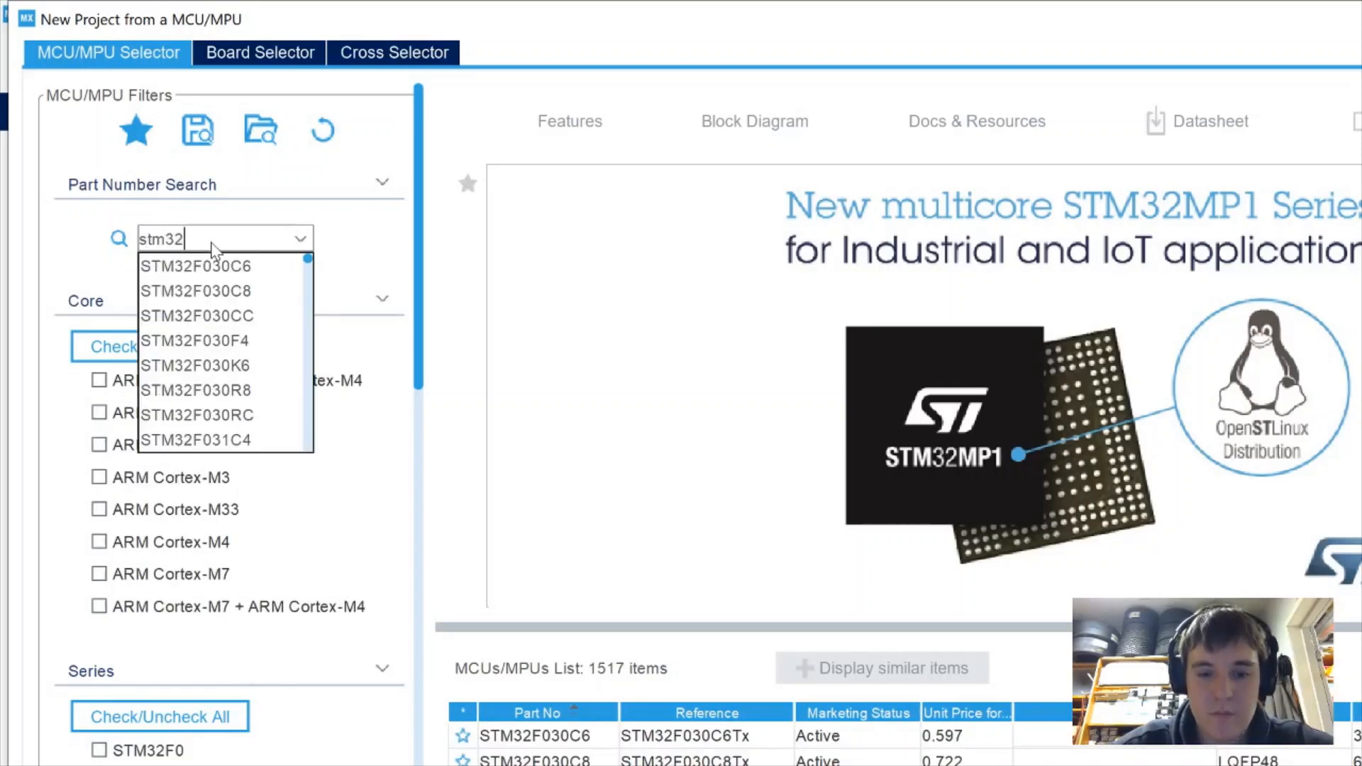
text(f407)
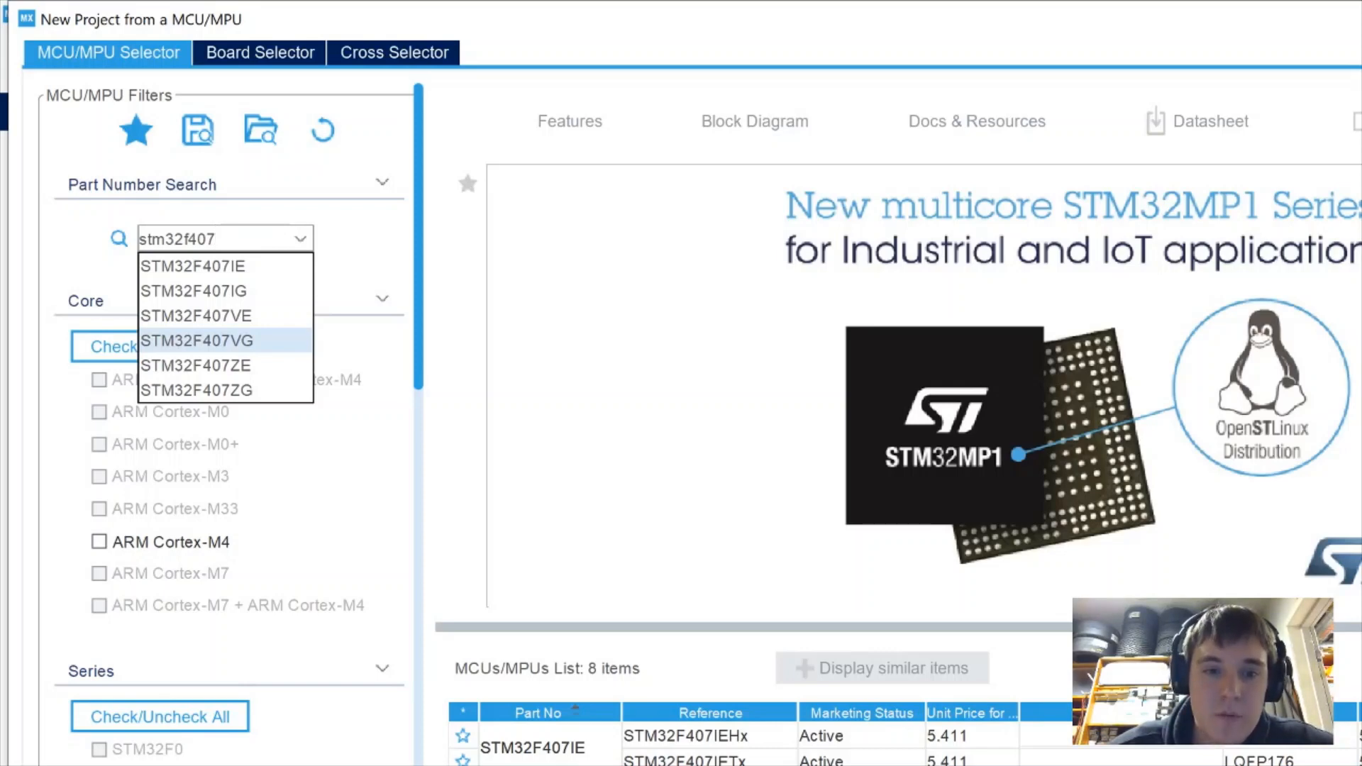
key(Return)
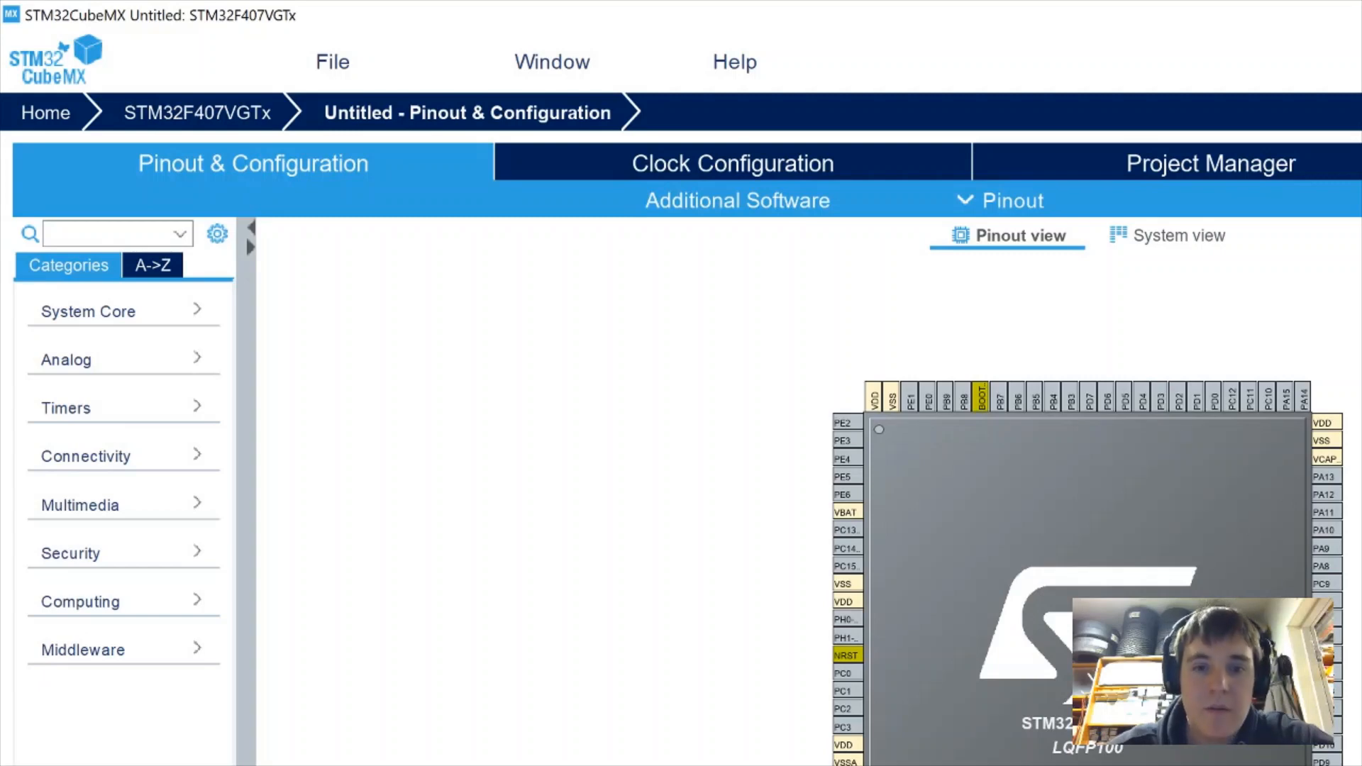
Set pin PA0-WKUP to GPIO_Input, then open a new blank Chrome tab
click(854, 765)
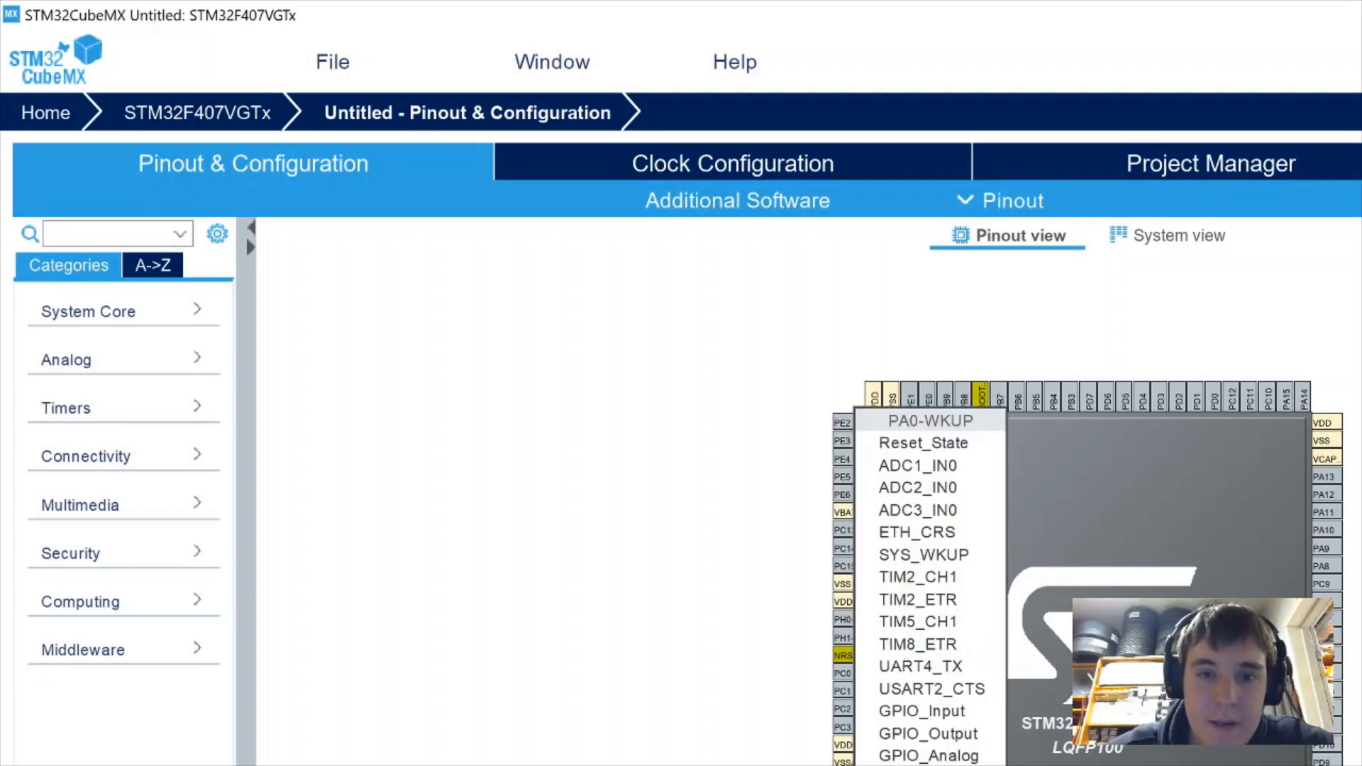
click(905, 713)
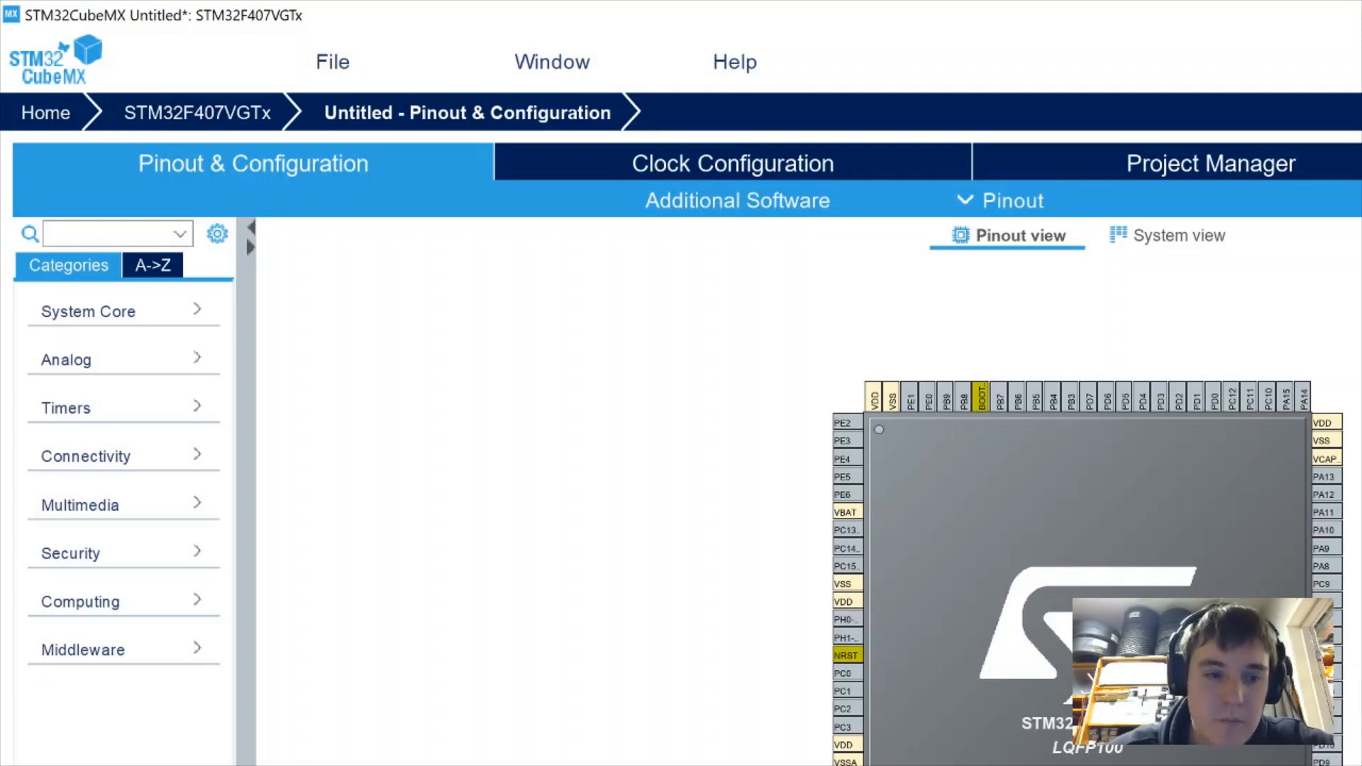
key(alt+Tab)
key(ctrl+t)
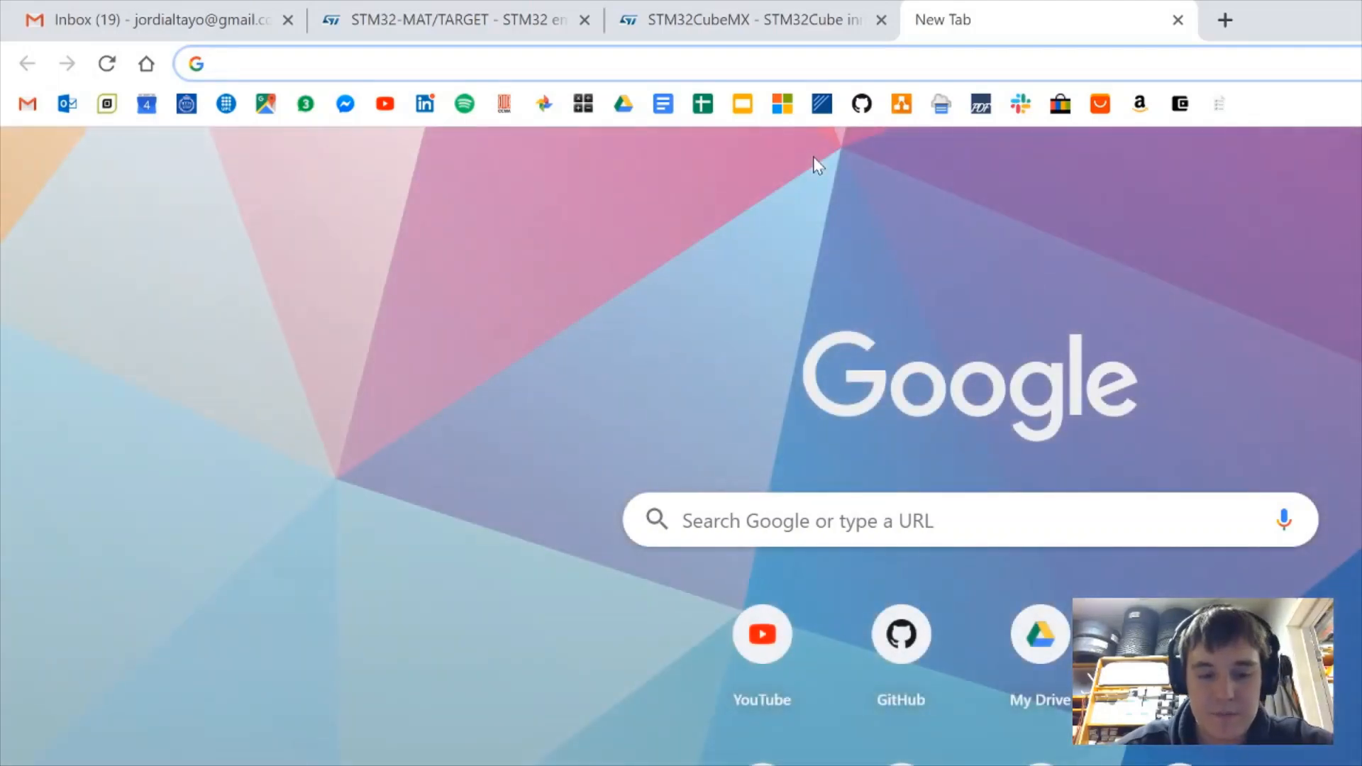
Search 'stm32f4discovery schematic' and open the Discovery kit user manual in a new tab
text(stm32)
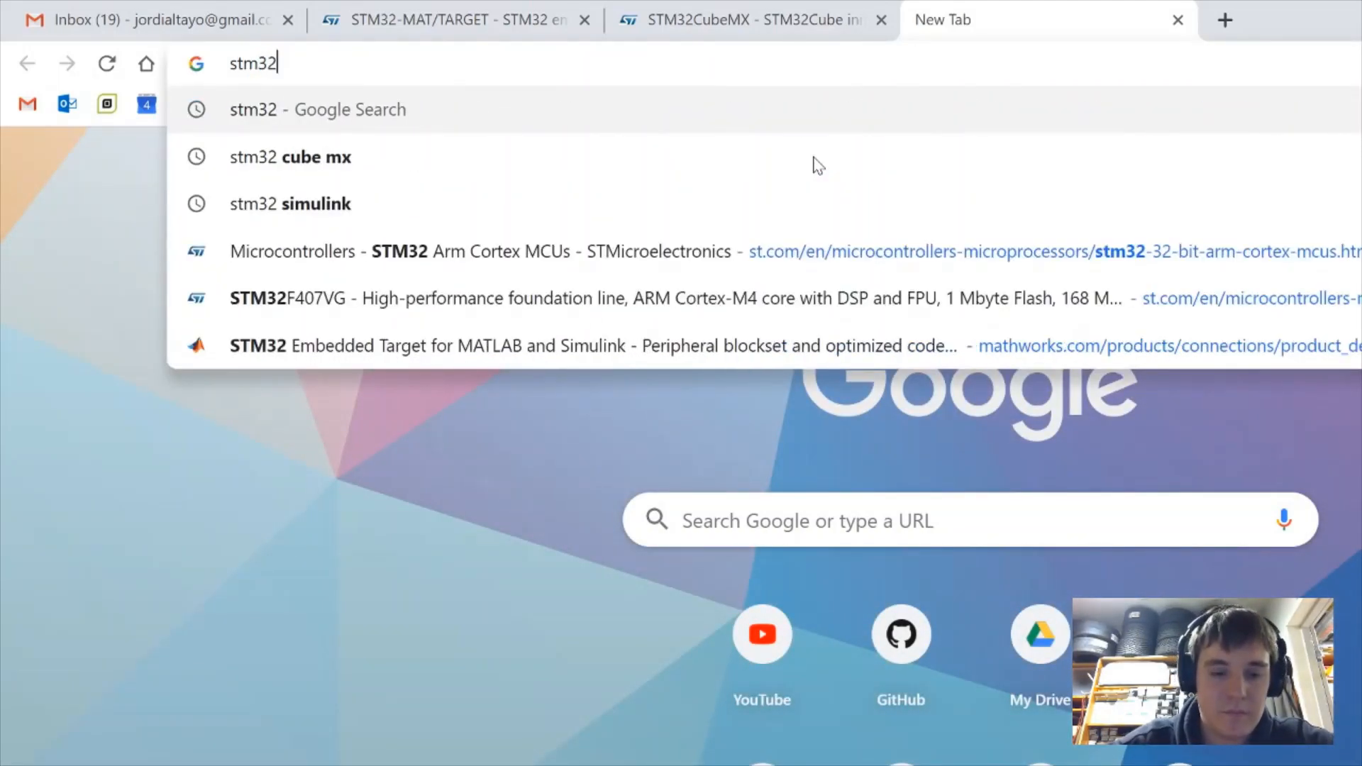
text(f4disco)
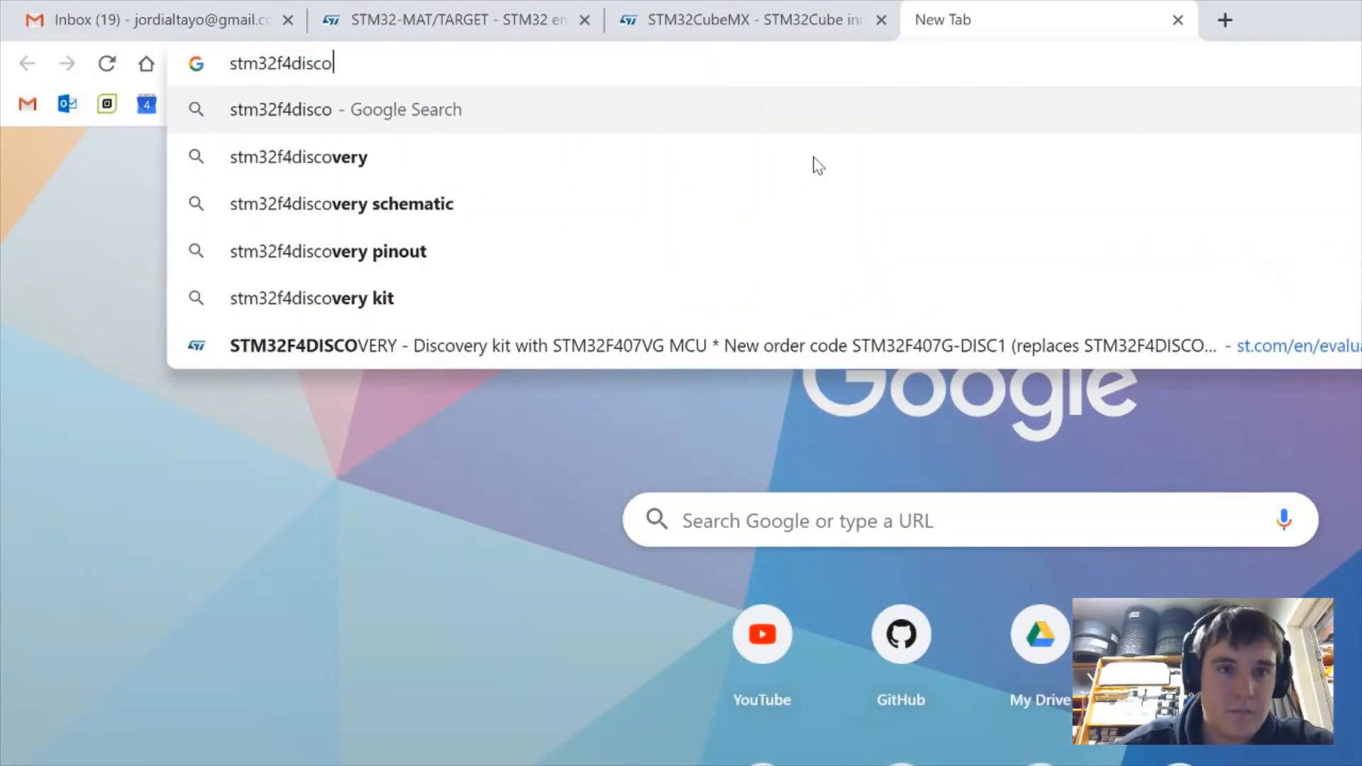
key(Down)
key(Down)
key(Return)
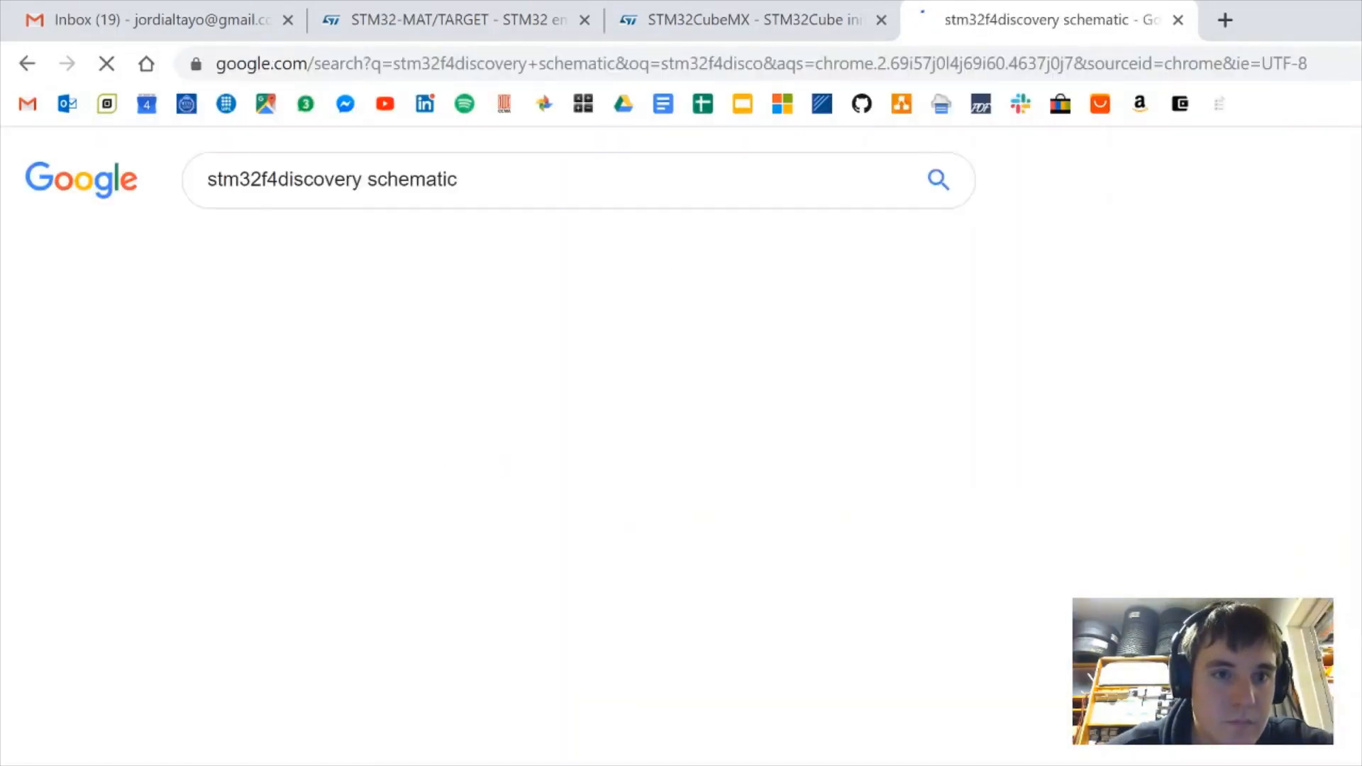
middle_click(443, 357)
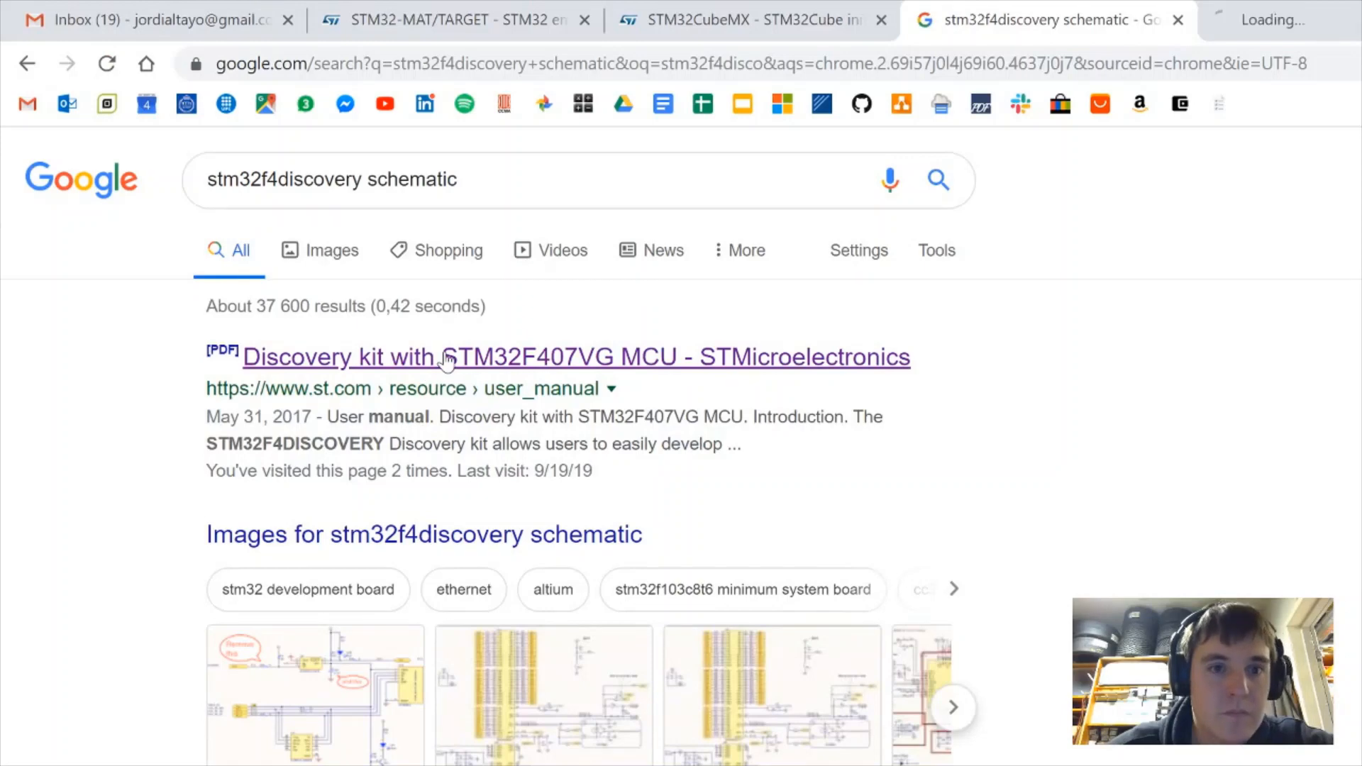
click(1266, 20)
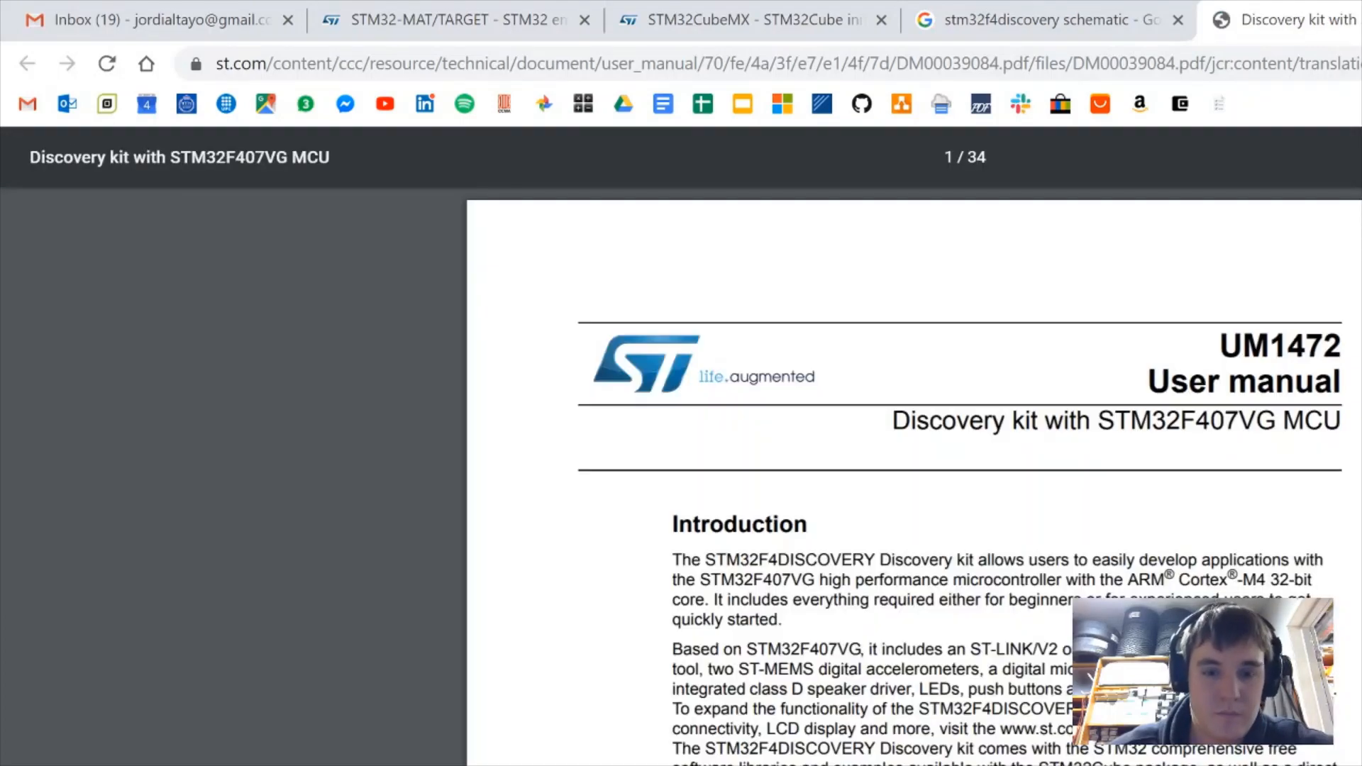
Find 'led' in the manual to reach section 6.3 LEDs (PD12–PD15), then return to CubeMX
key(ctrl+f)
text(led)
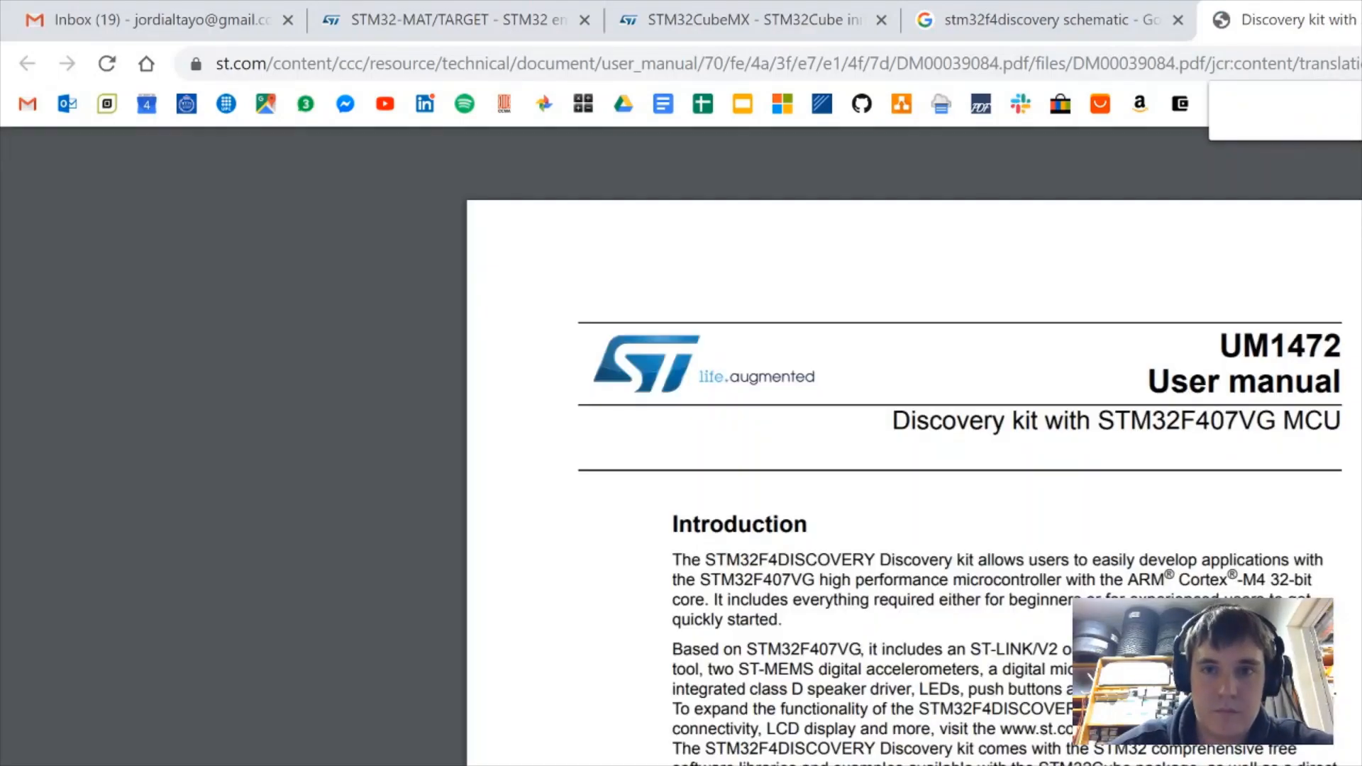
key(Return)
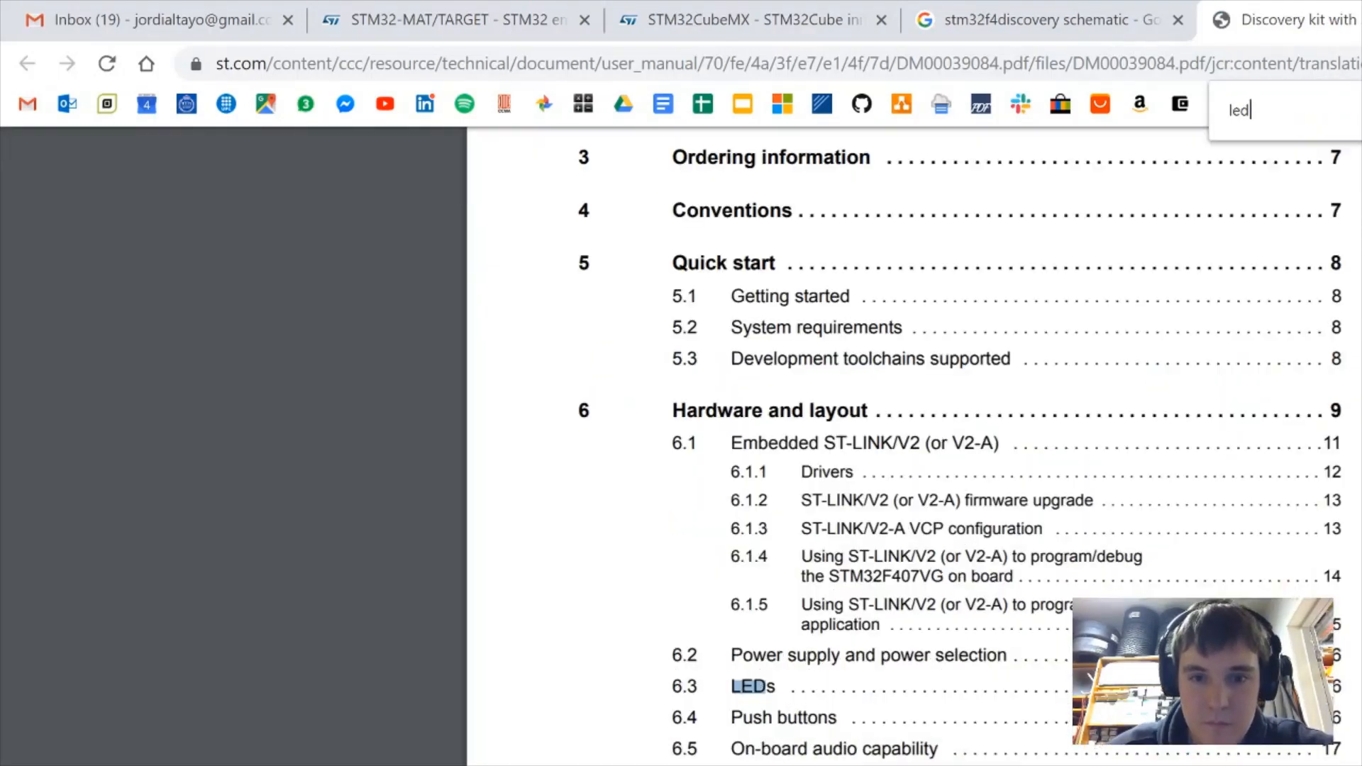
click(763, 692)
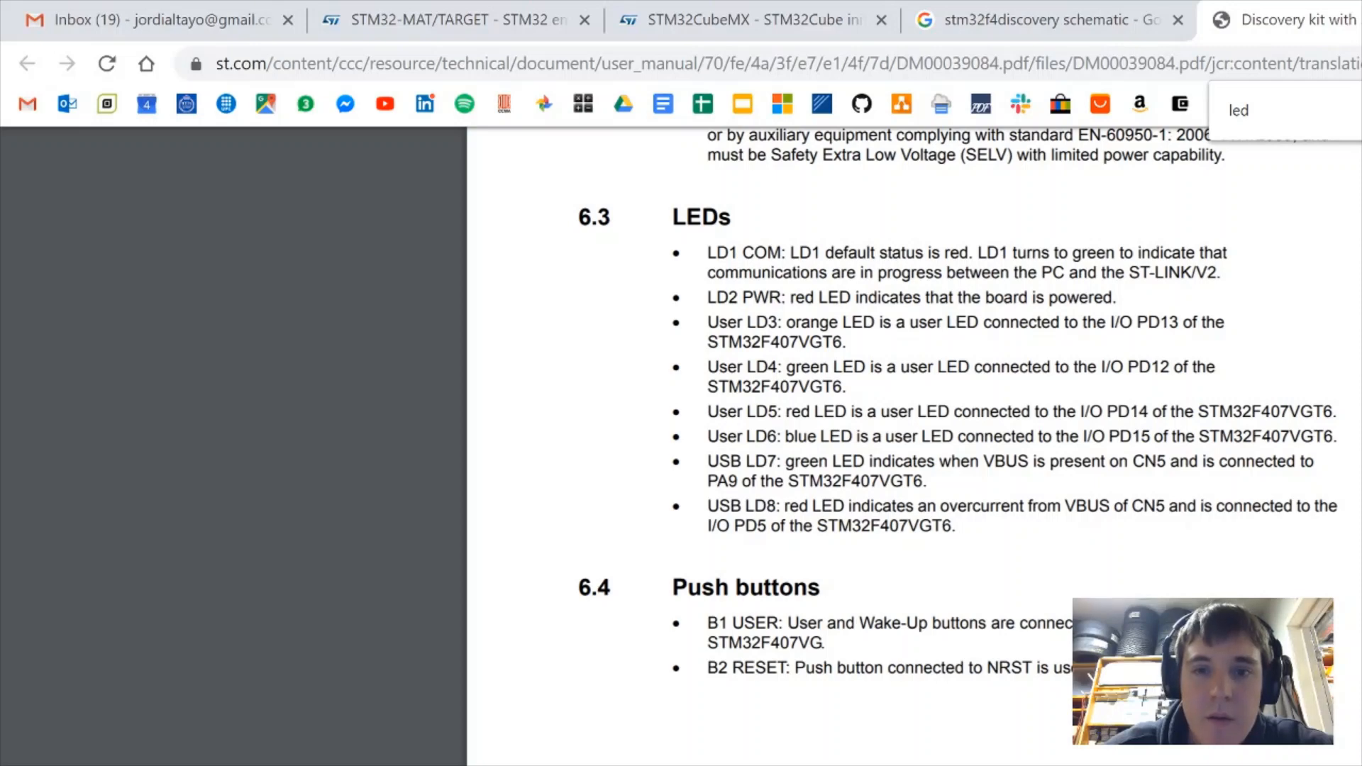
key(alt+Tab)
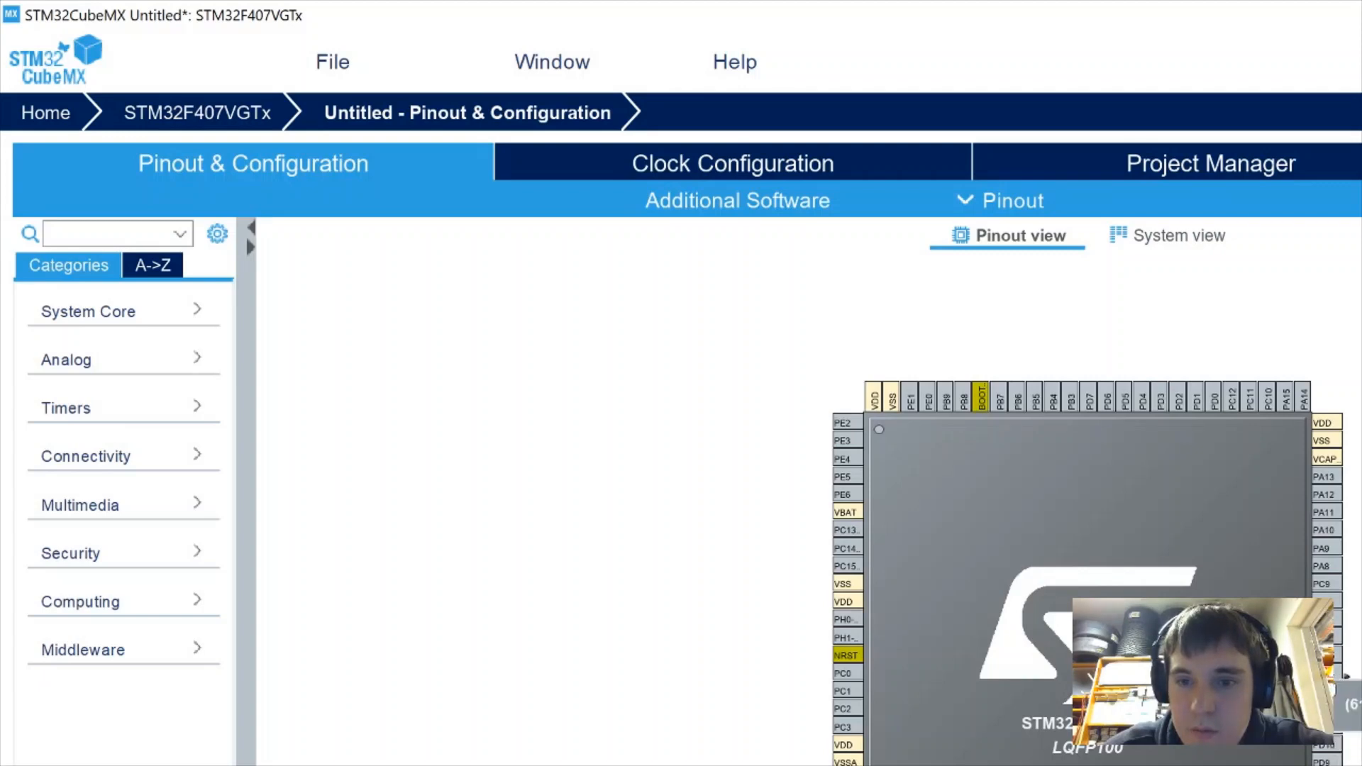
Close the pin popup, browse the Connectivity, Timers and Analog categories, and open Project Manager
click(1339, 682)
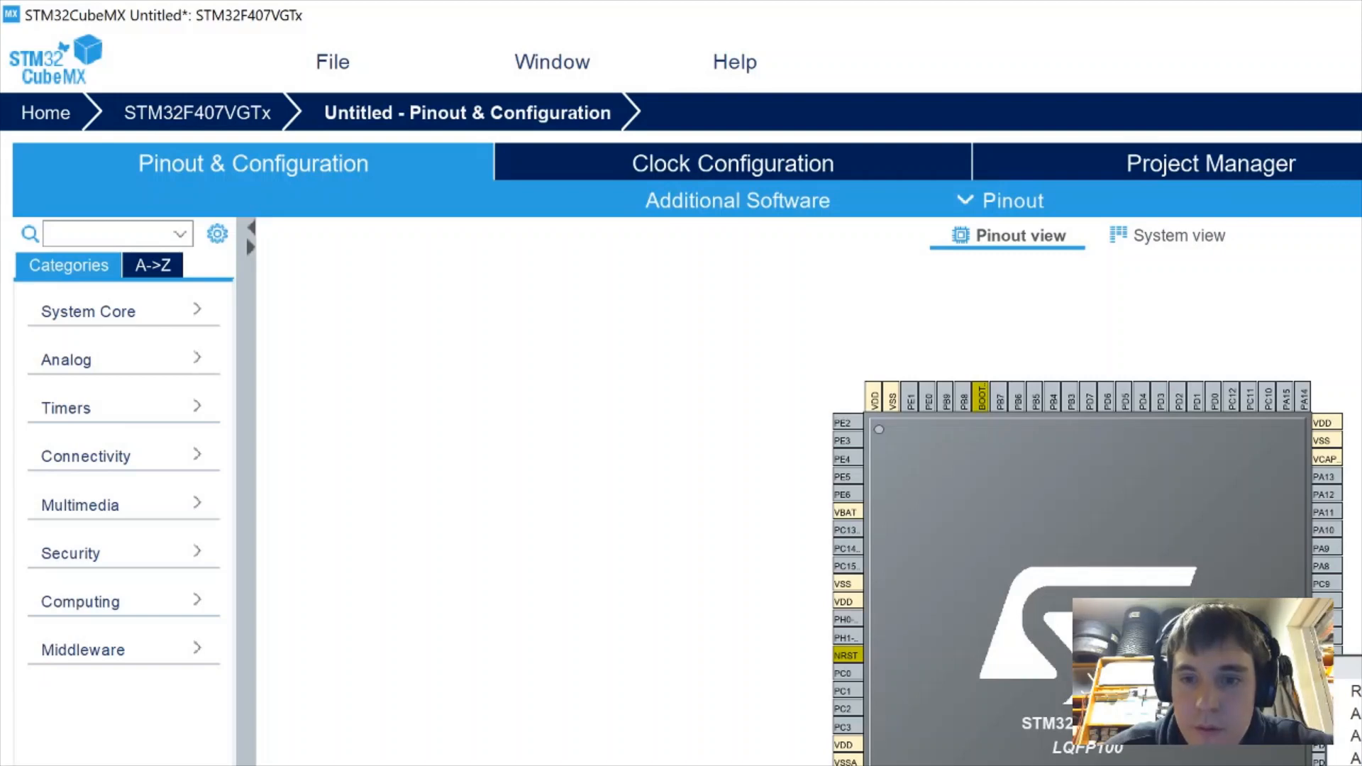
click(1357, 765)
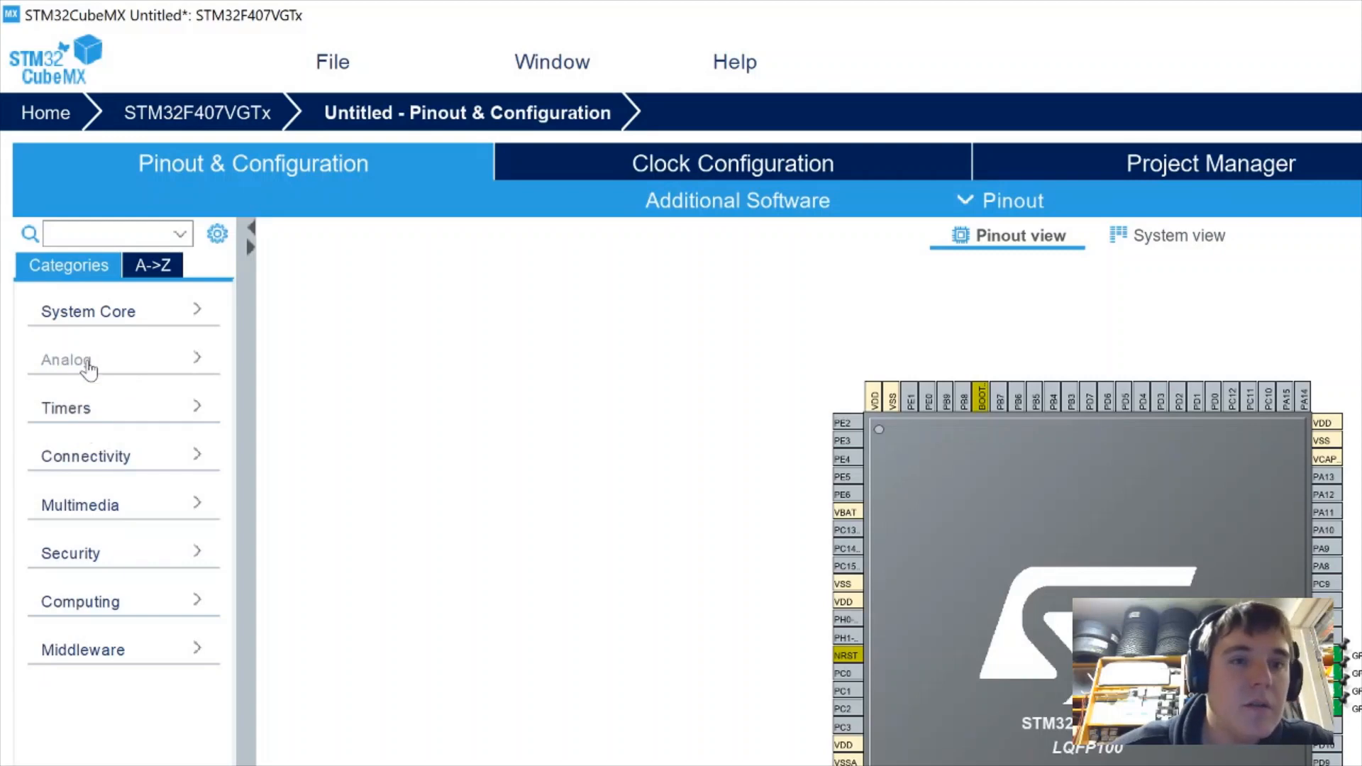
click(83, 462)
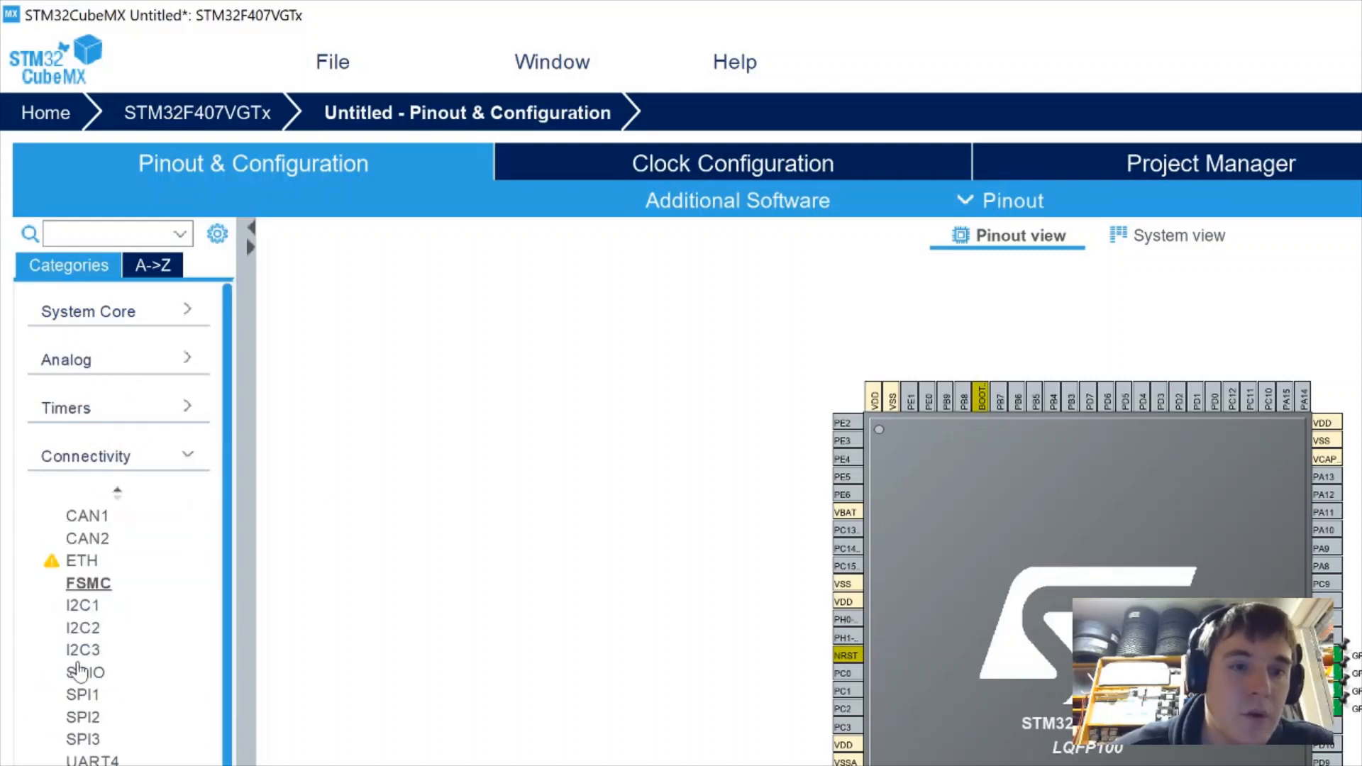
click(70, 463)
click(79, 419)
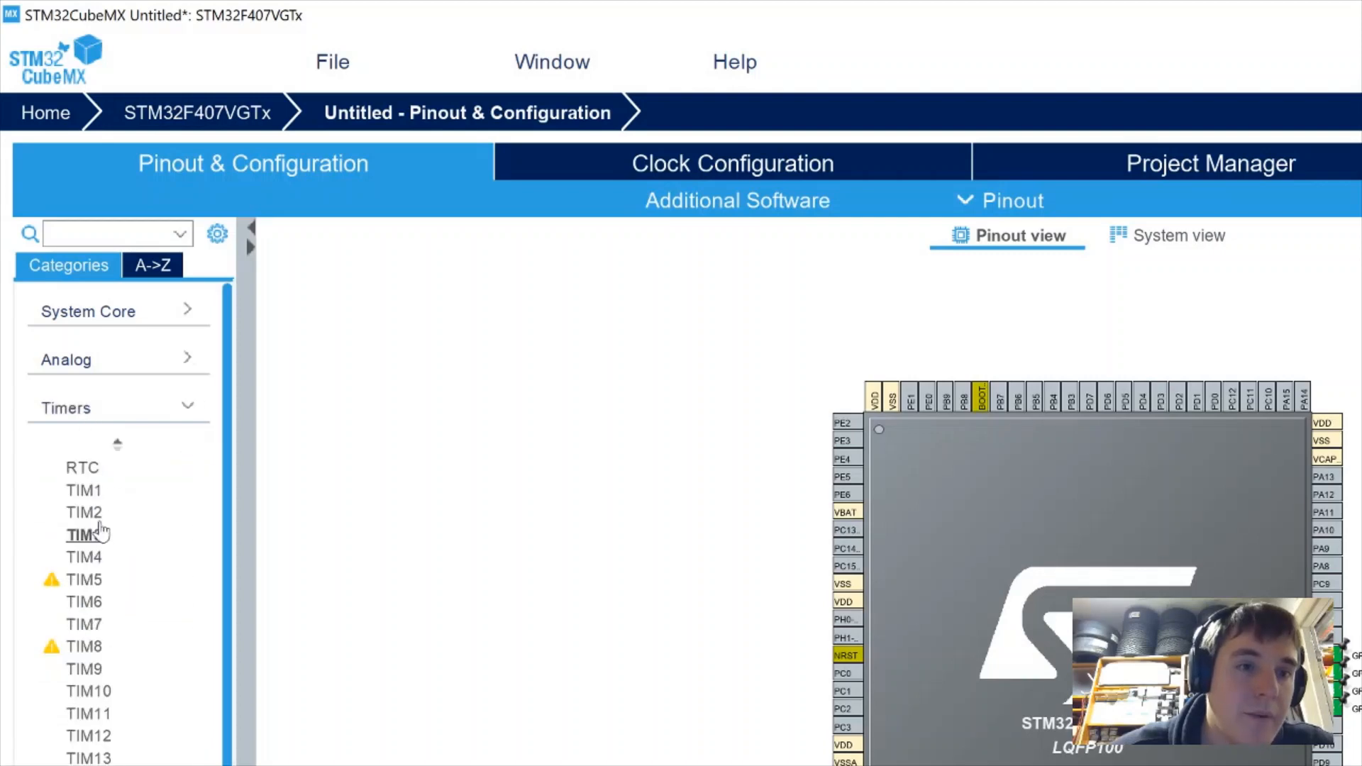
click(97, 366)
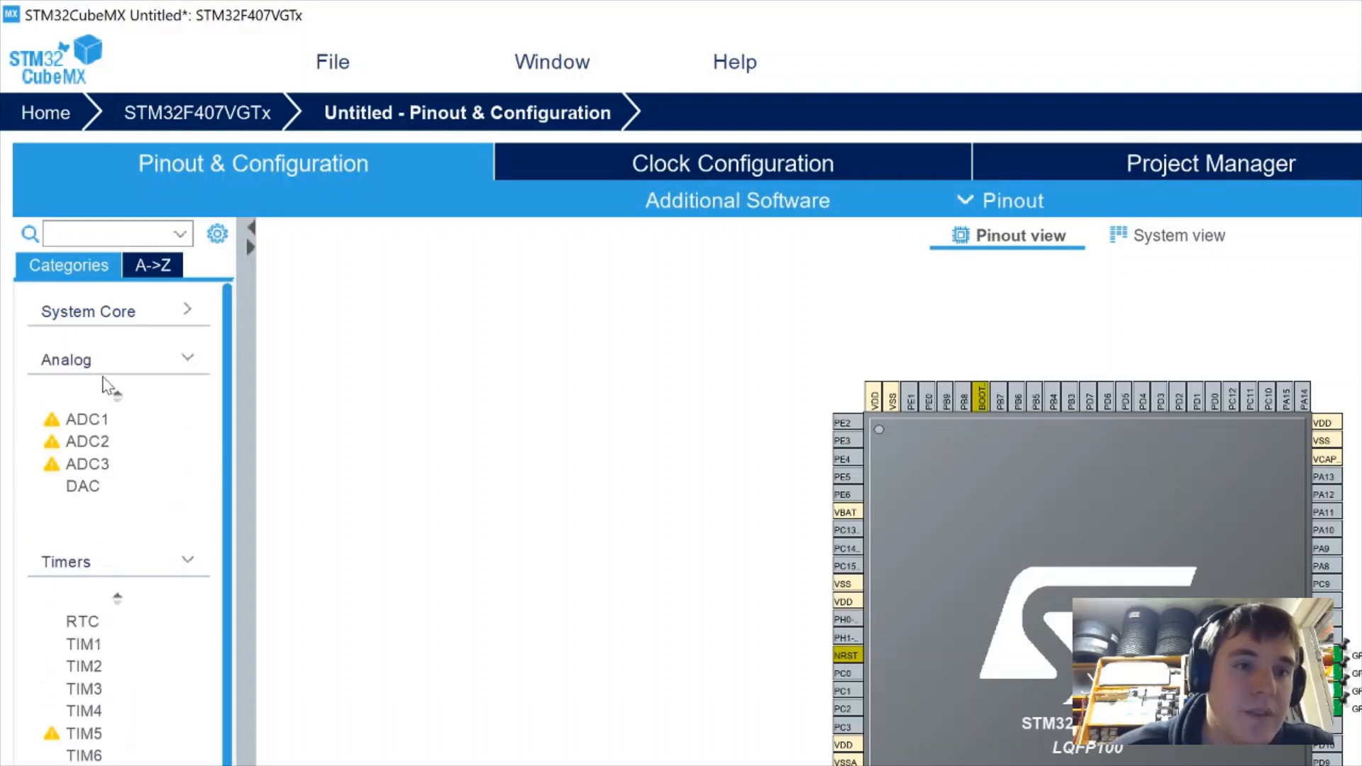
click(103, 369)
click(107, 415)
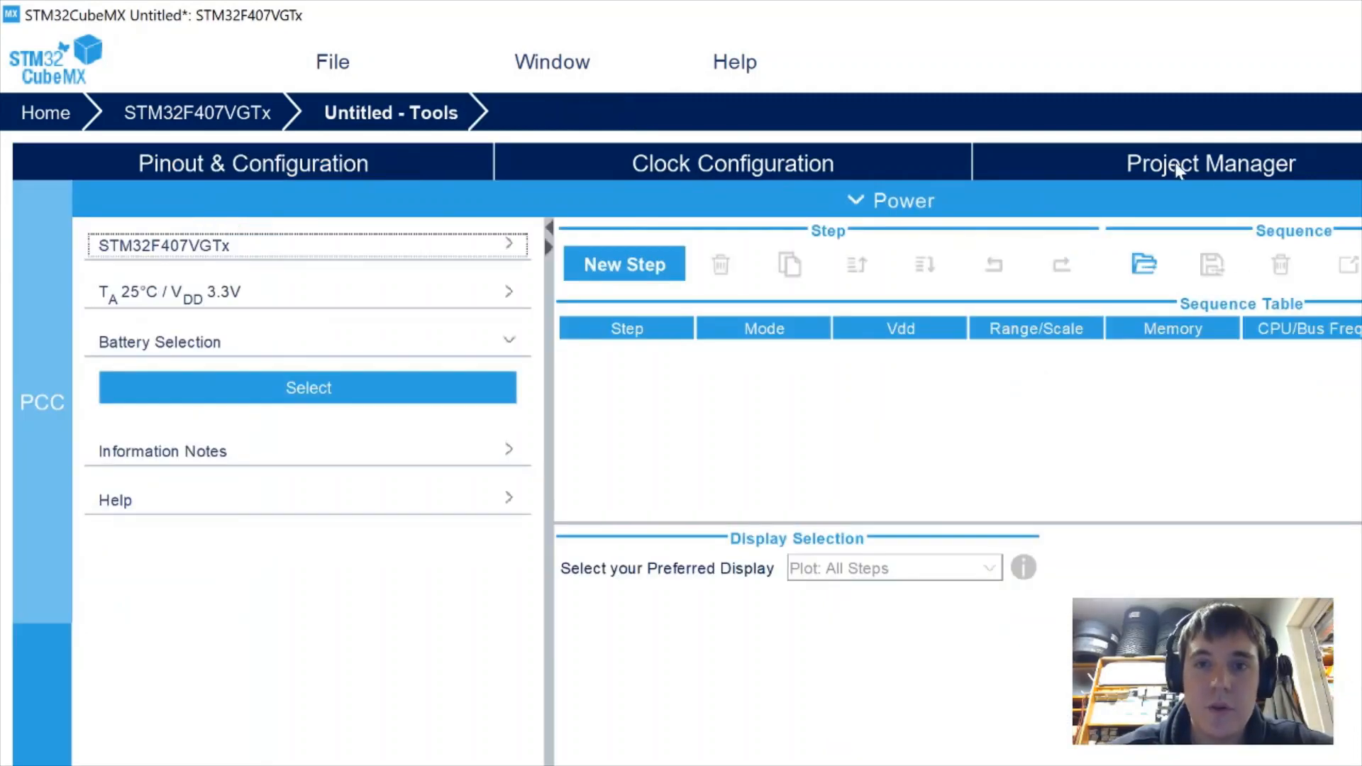
click(1175, 164)
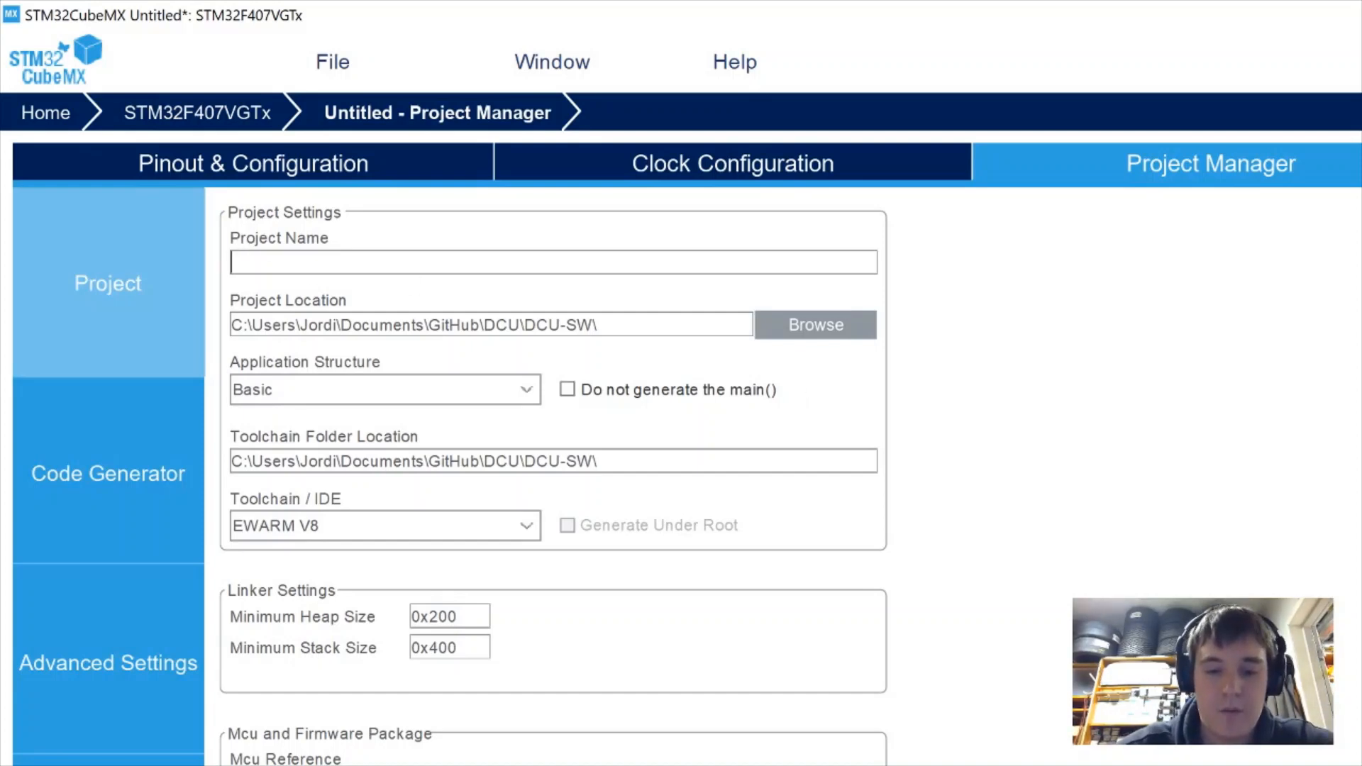
Name the project simulink_test, set its location to Documents, and keep EWARM V8 toolchain
text(simulin)
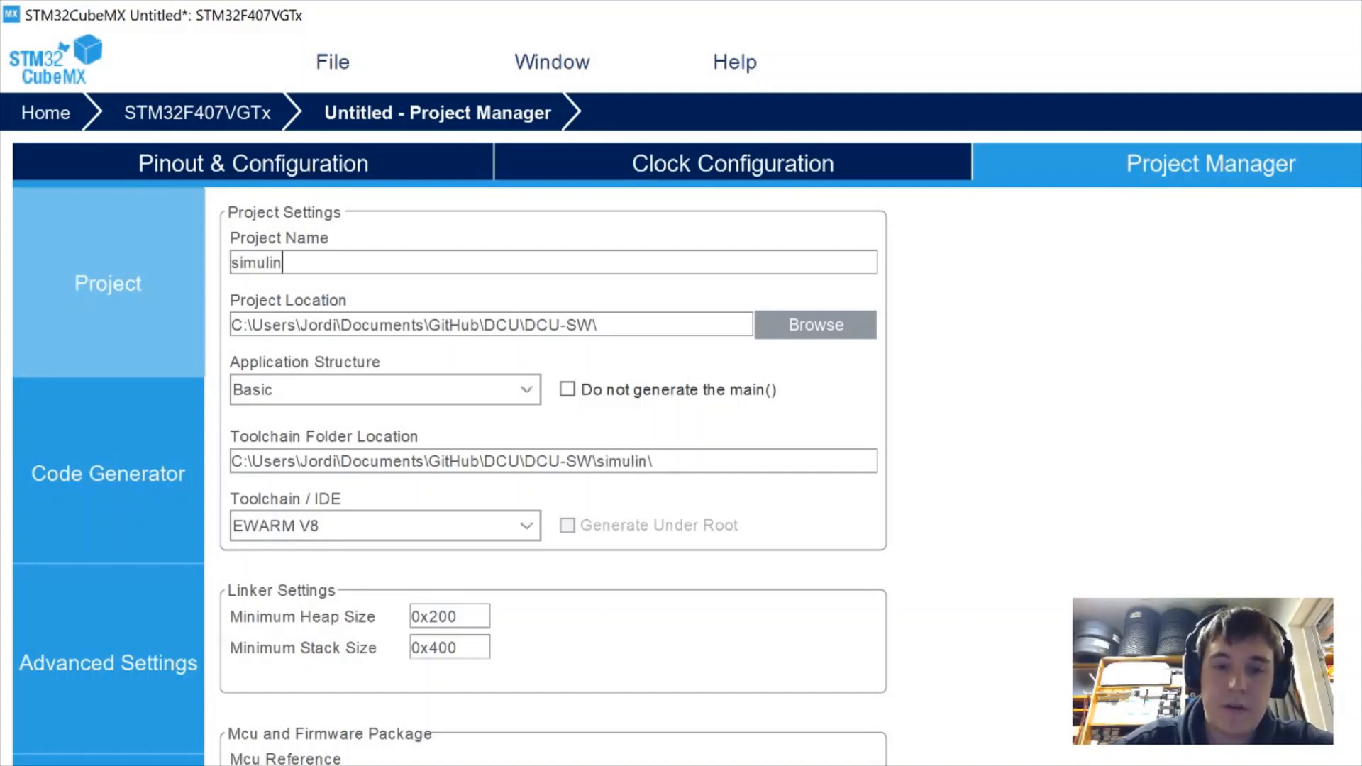
text(k_test)
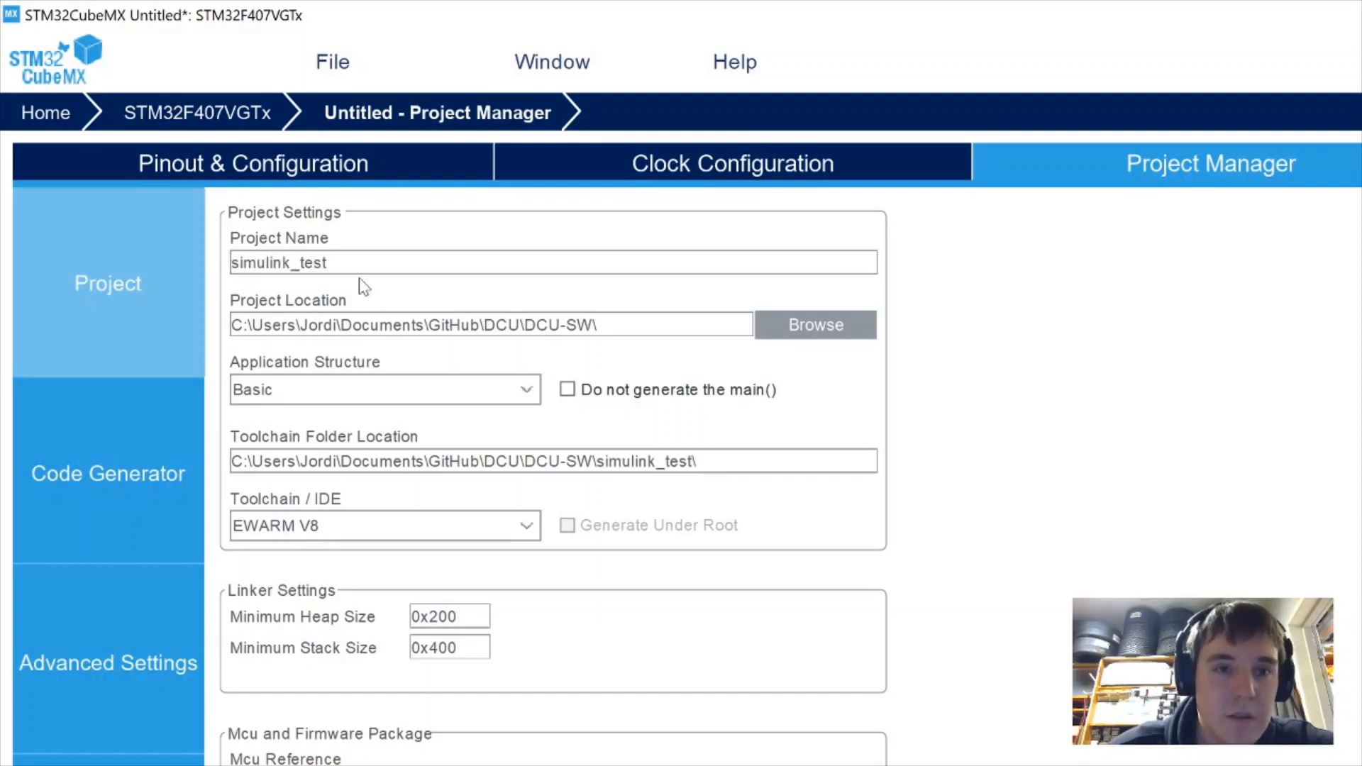
drag(600, 325, 428, 325)
key(BackSpace)
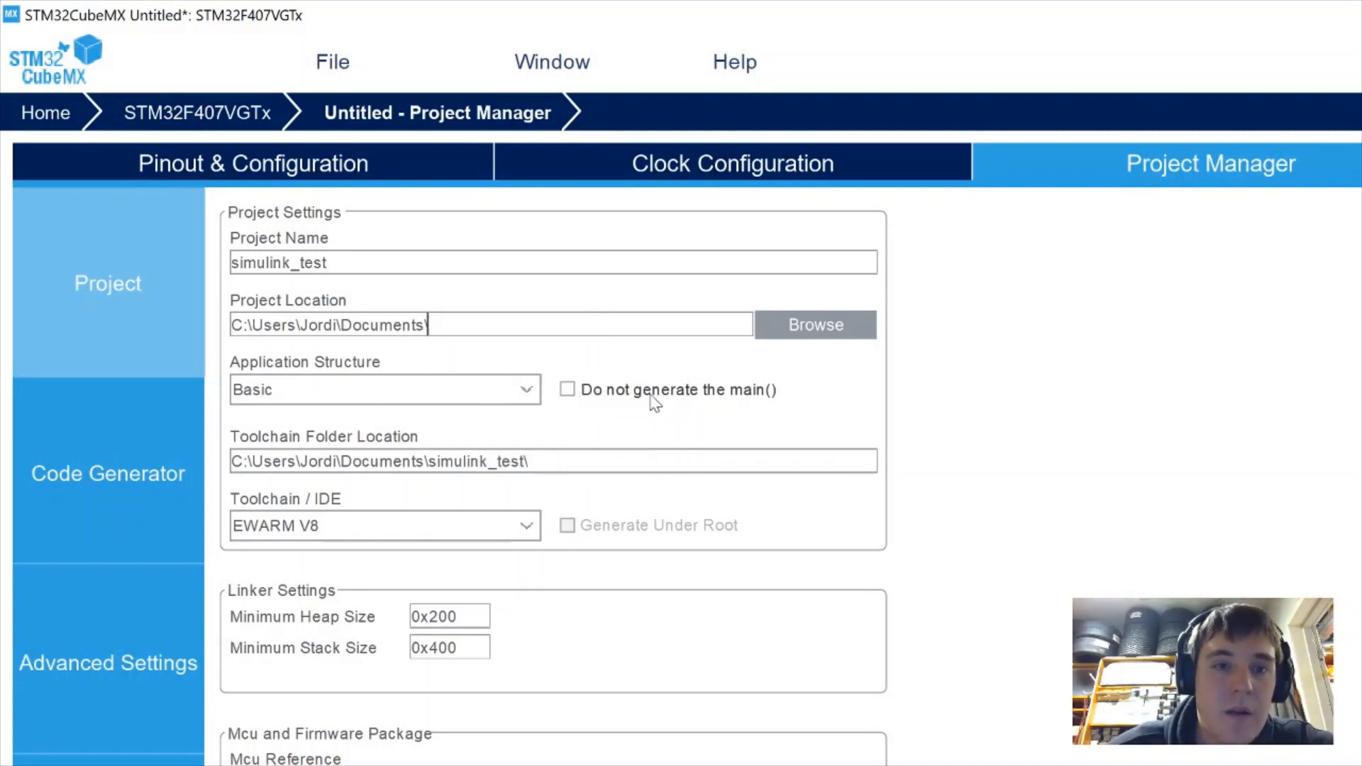
click(347, 518)
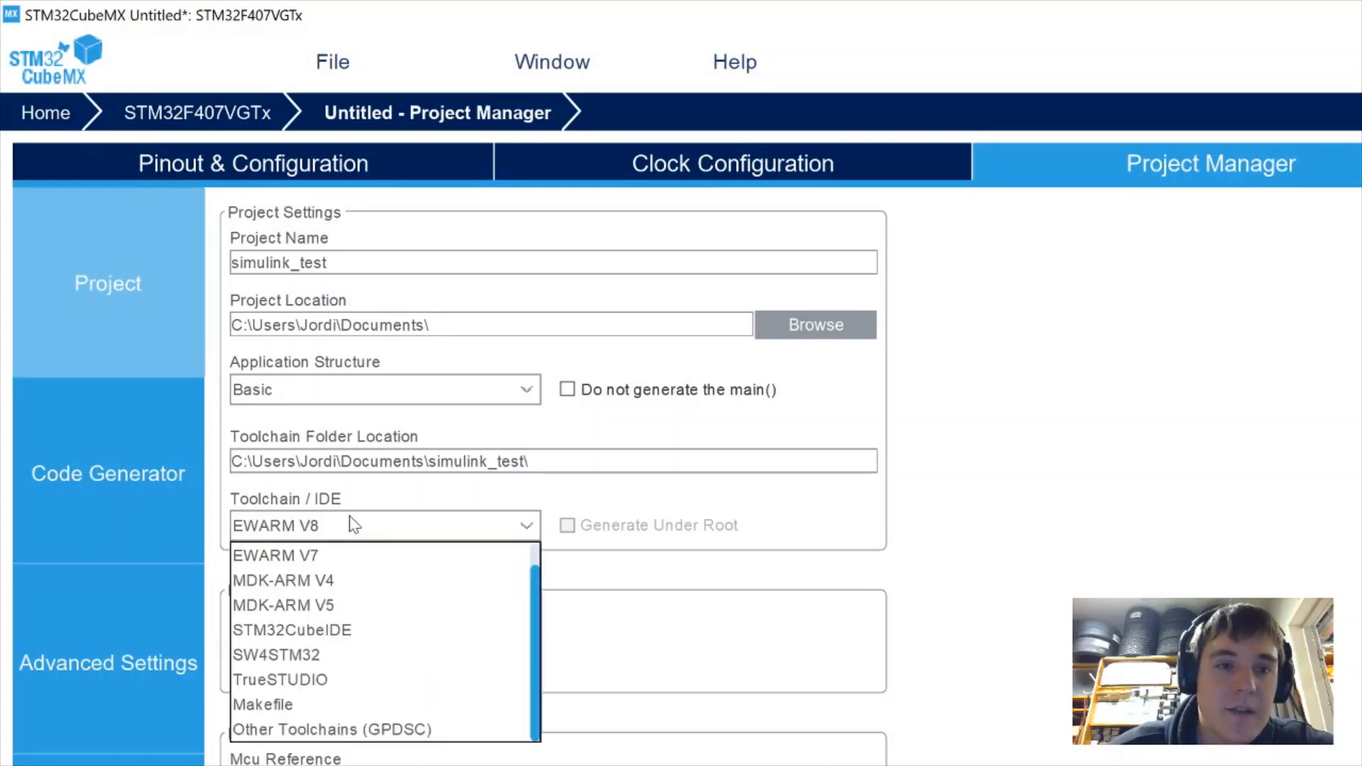
click(306, 519)
click(306, 519)
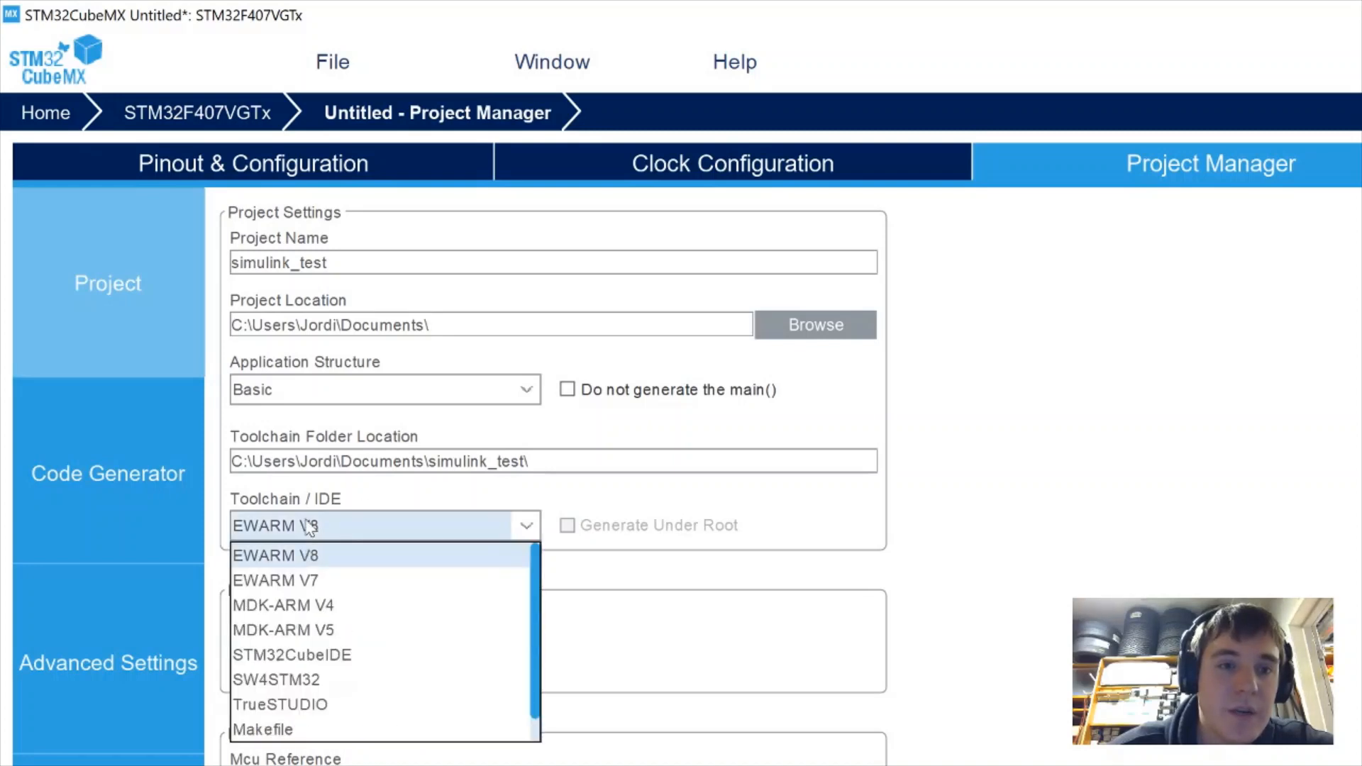
click(314, 561)
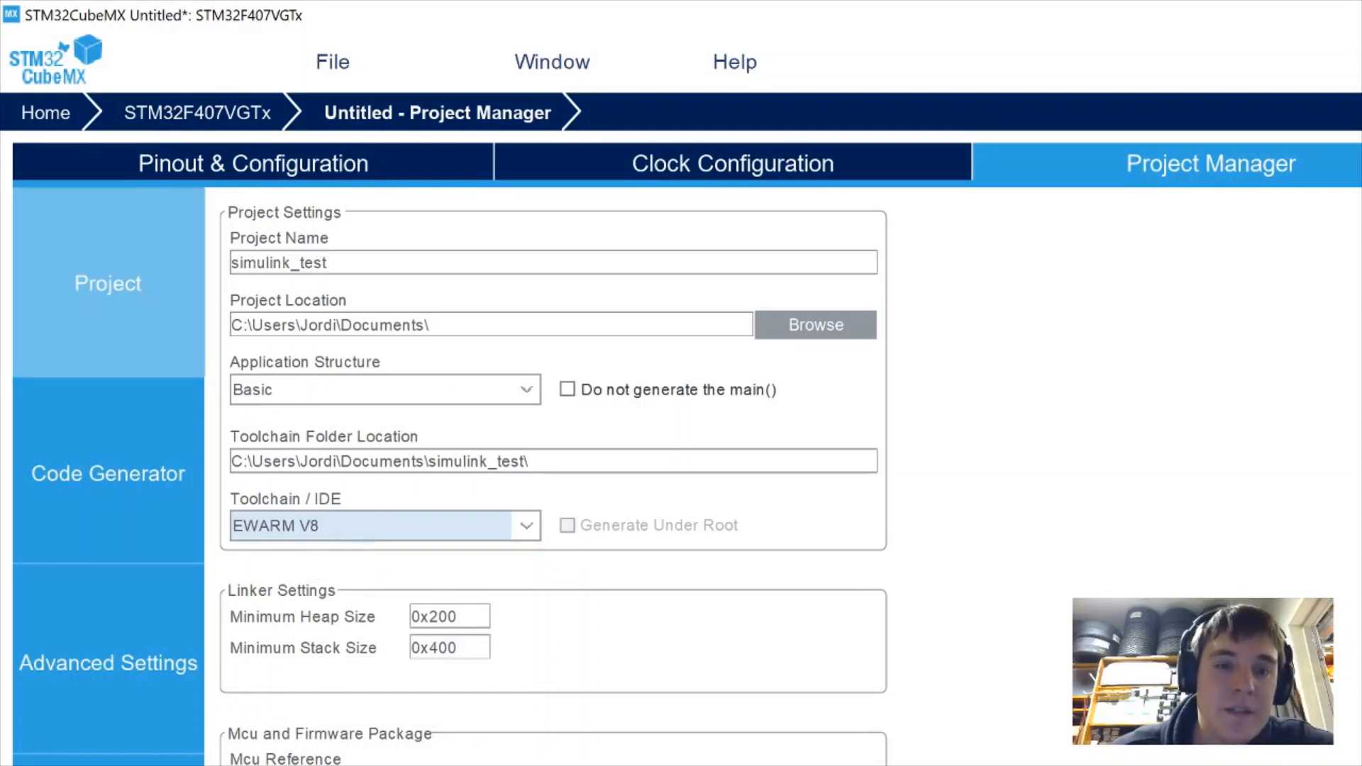
Save the project as simulink_test.ioc and view the Documents folder in File Explorer
click(340, 74)
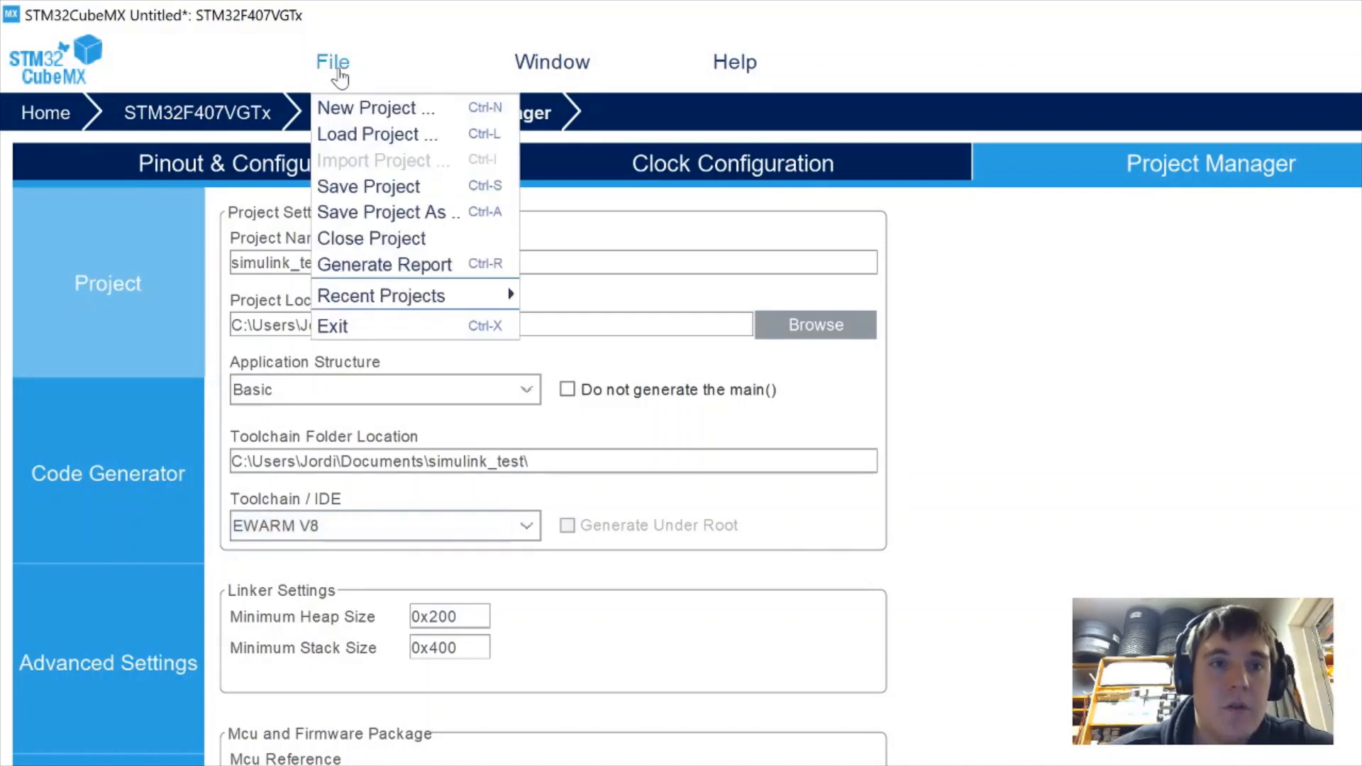
click(381, 188)
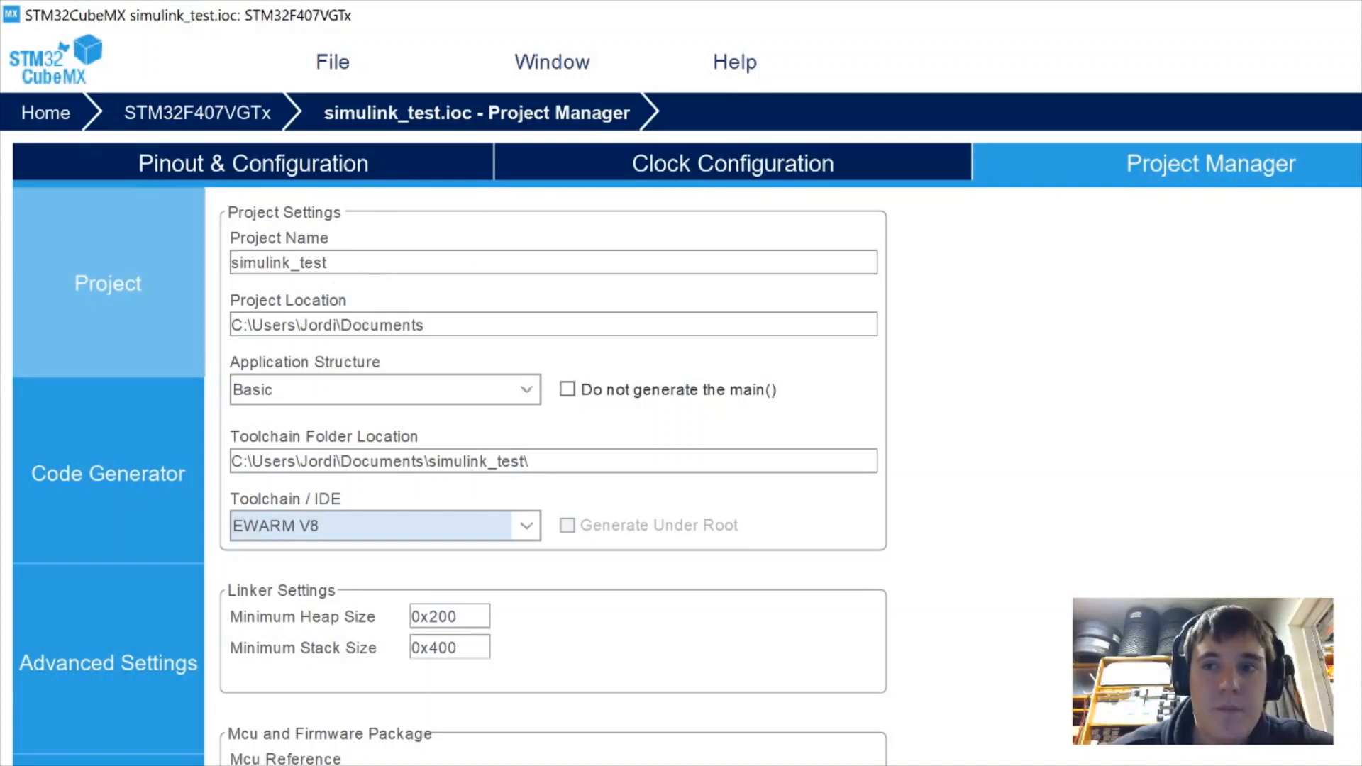
click(1361, 164)
click(1256, 175)
key(alt+Tab)
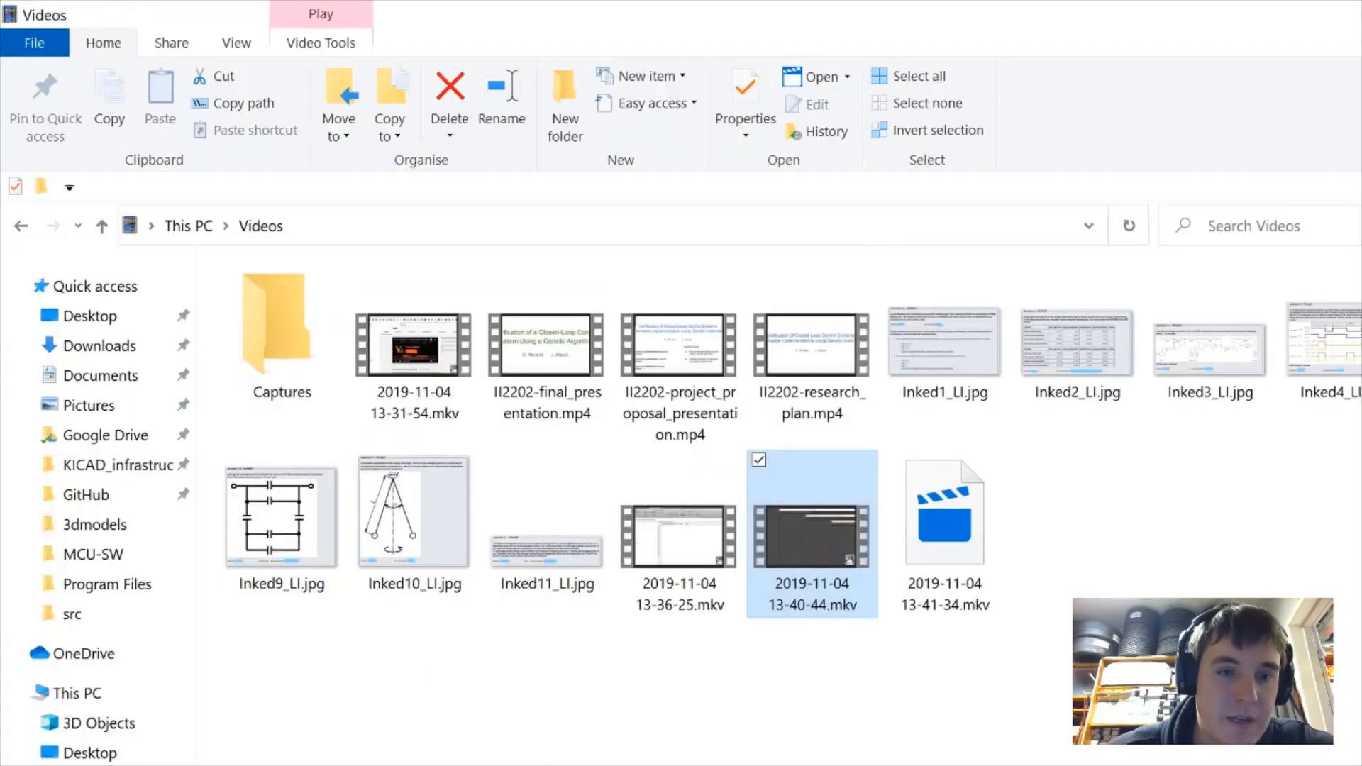
click(127, 391)
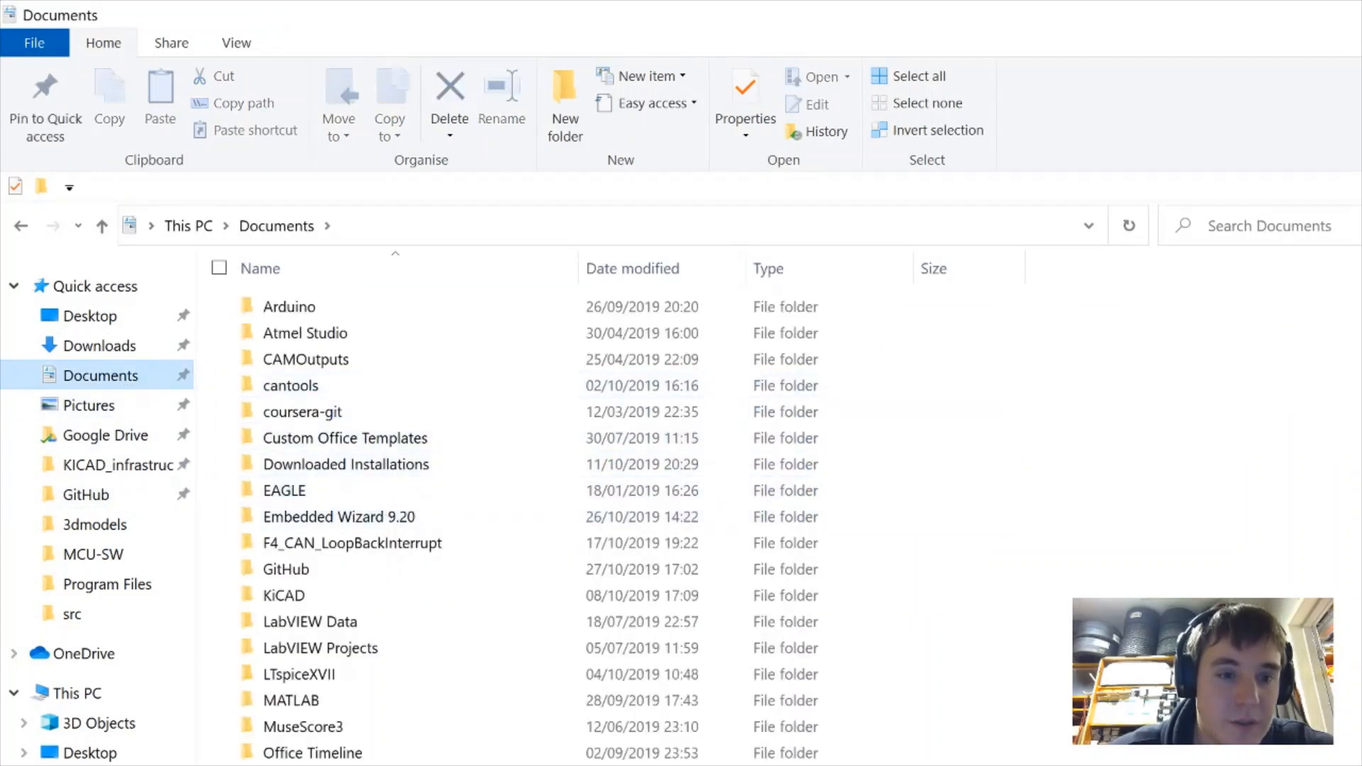
Open the simulink_test folder in Documents to see simulink_test.ioc
double_click(369, 765)
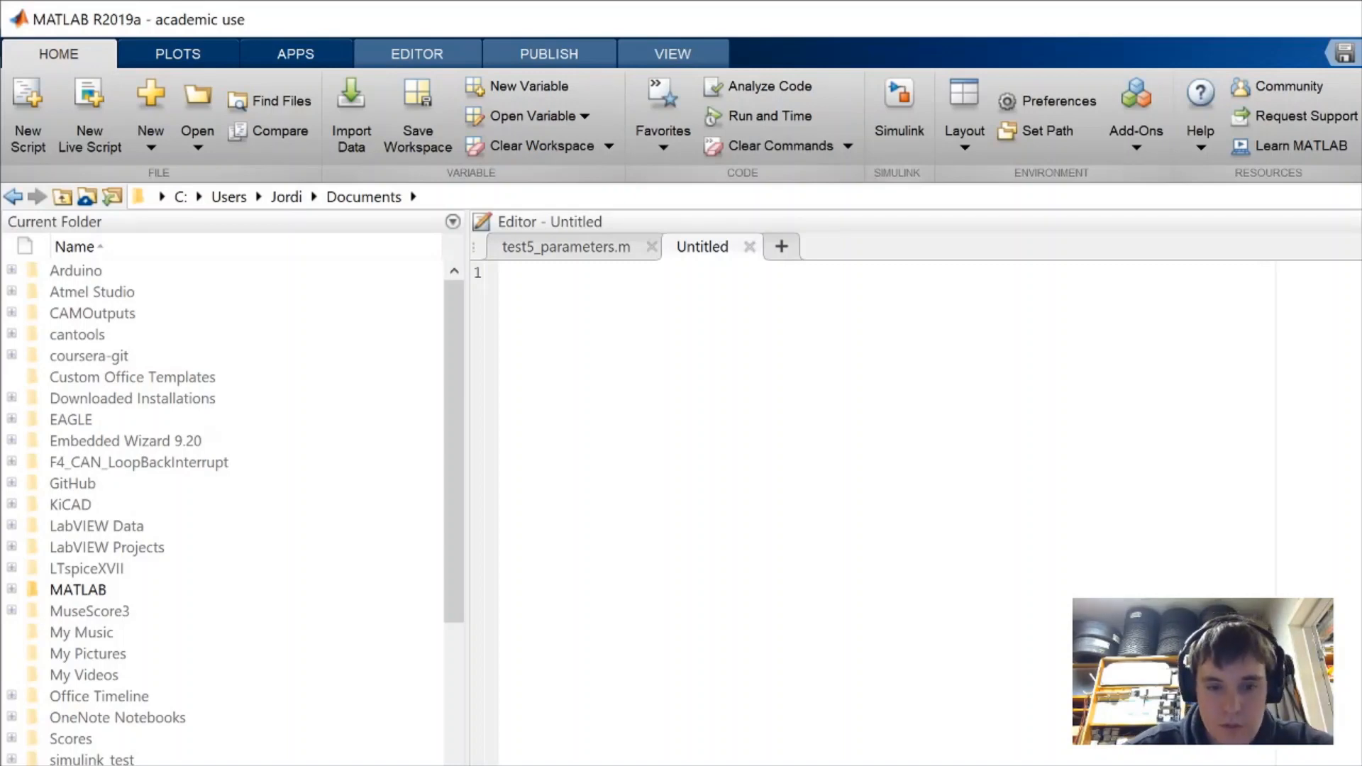
Make simulink_test the current folder, add a new Simulink model there, and name it simulink_test.slx
click(118, 391)
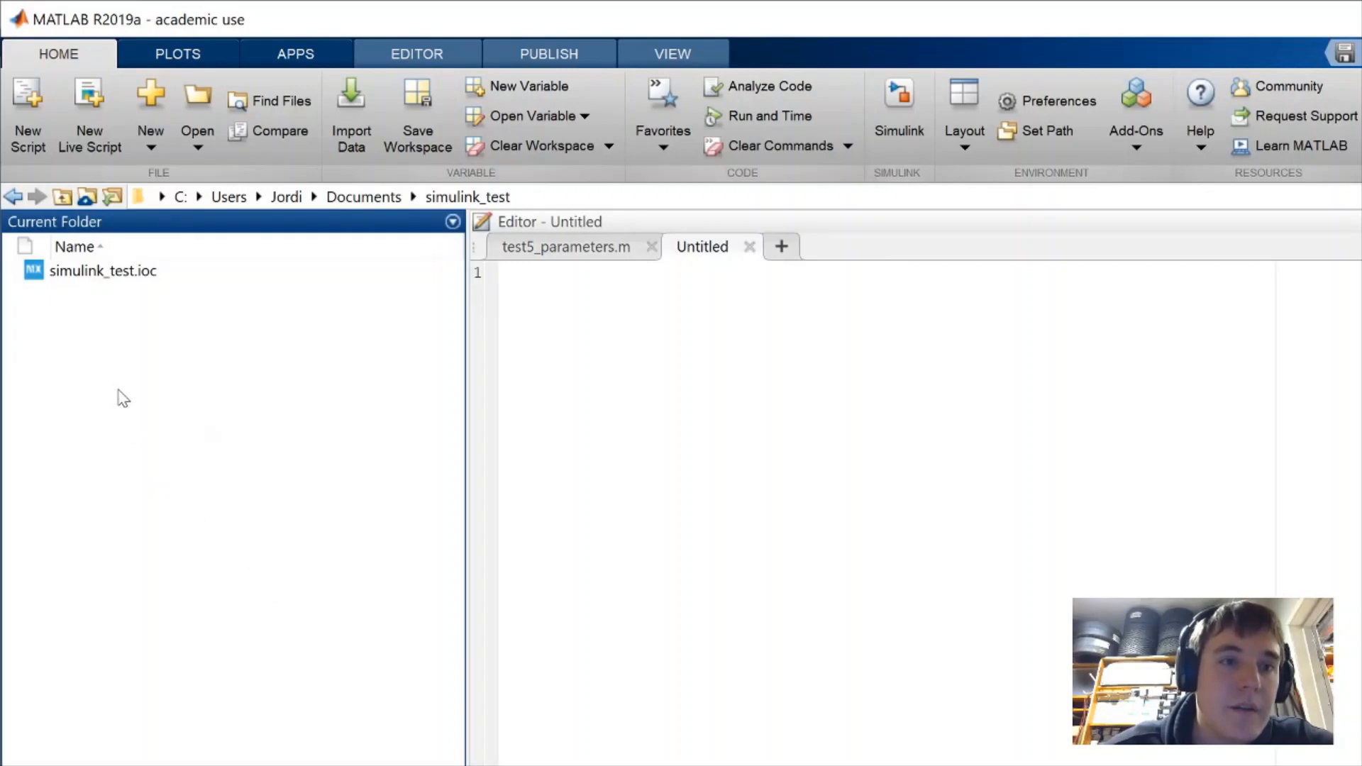
right_click(118, 391)
mouse_move(219, 441)
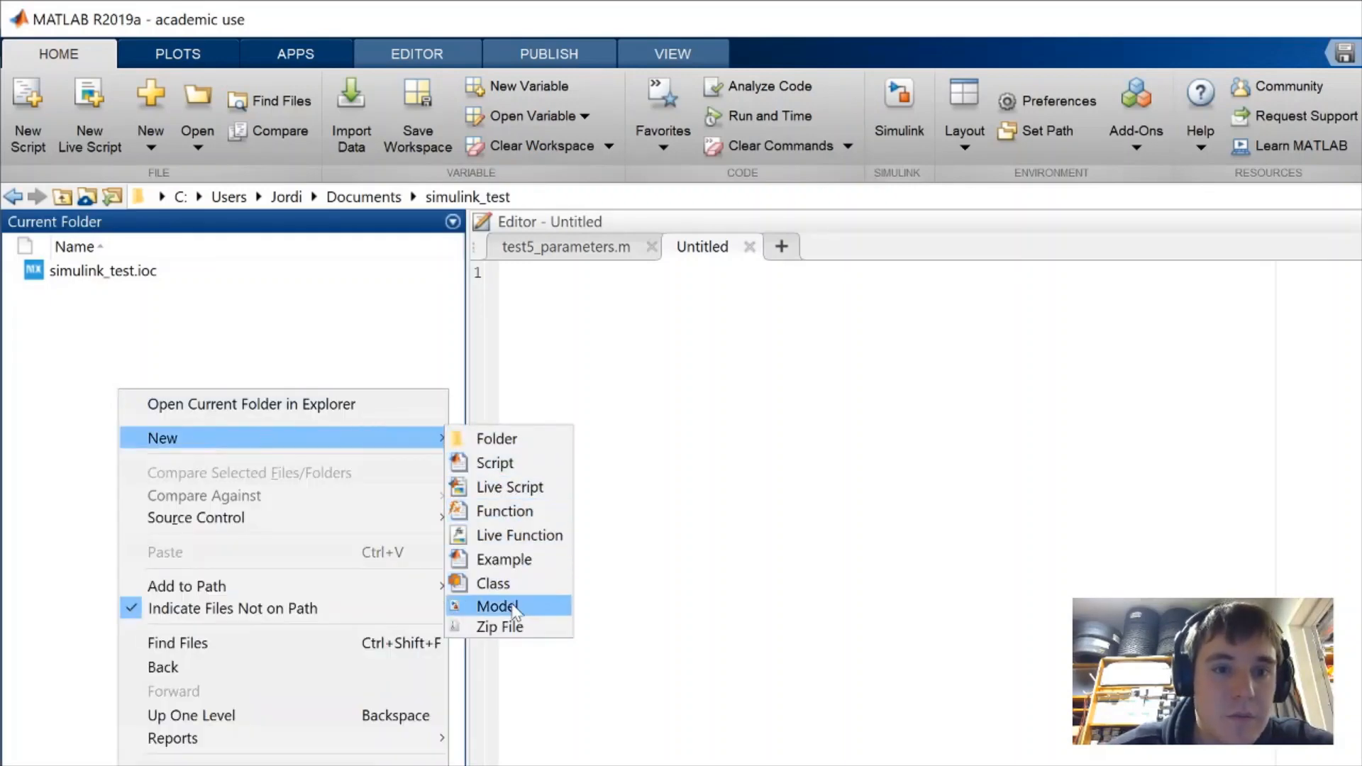
click(518, 607)
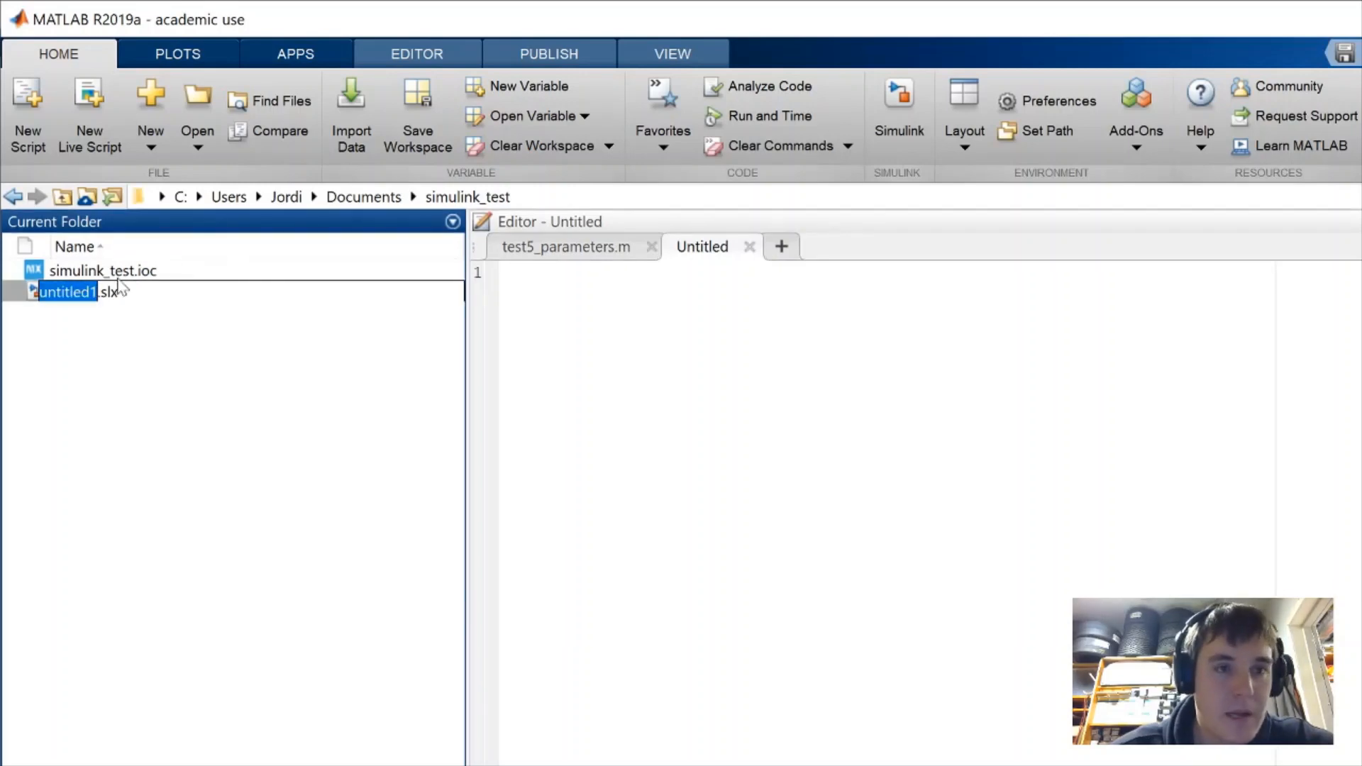
text(simu)
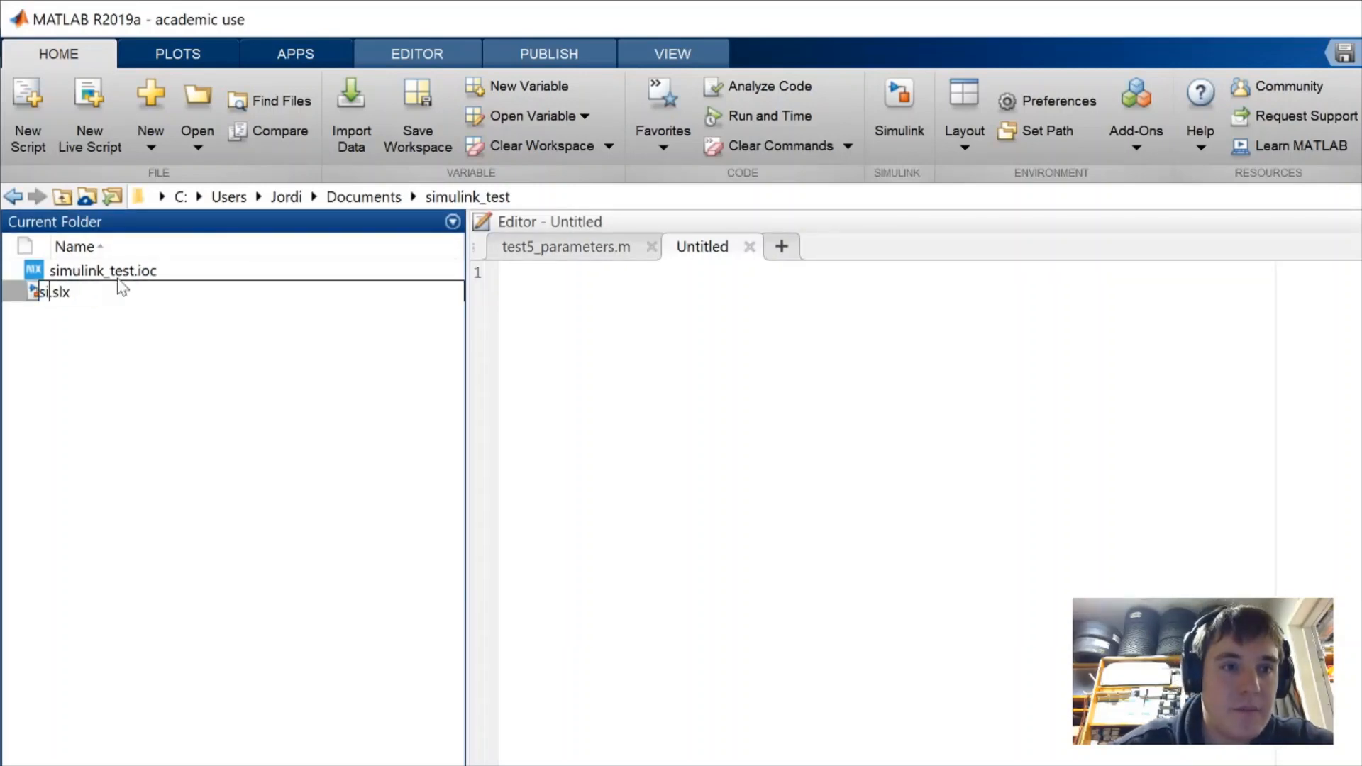
text(link_)
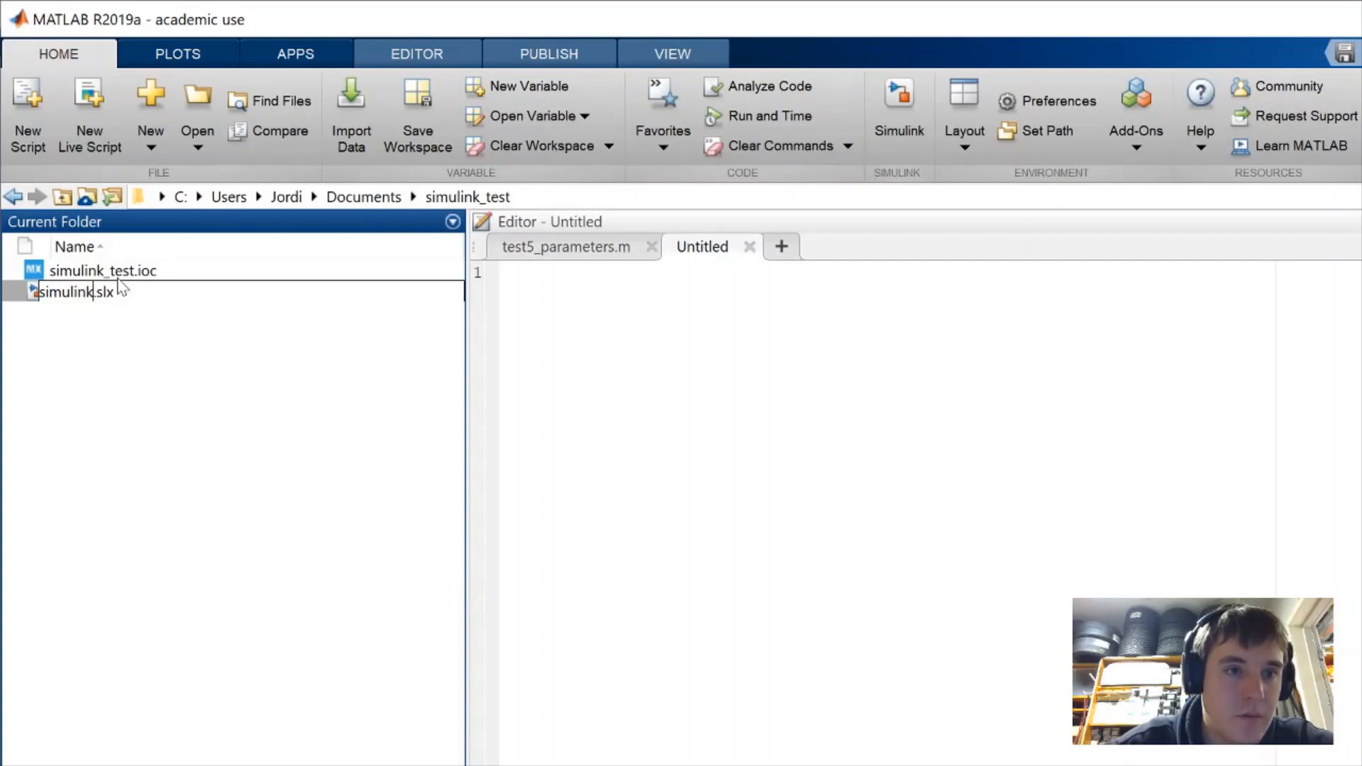
text(test)
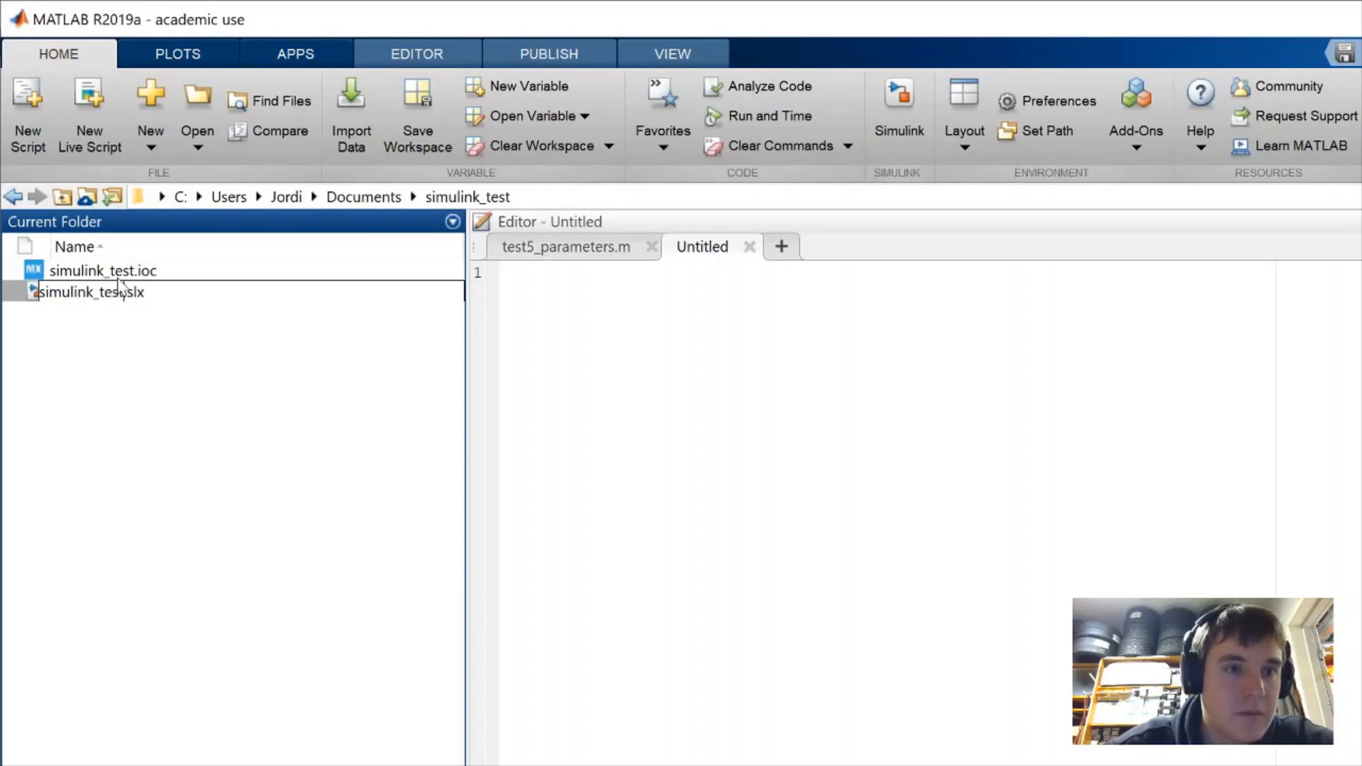
key(Return)
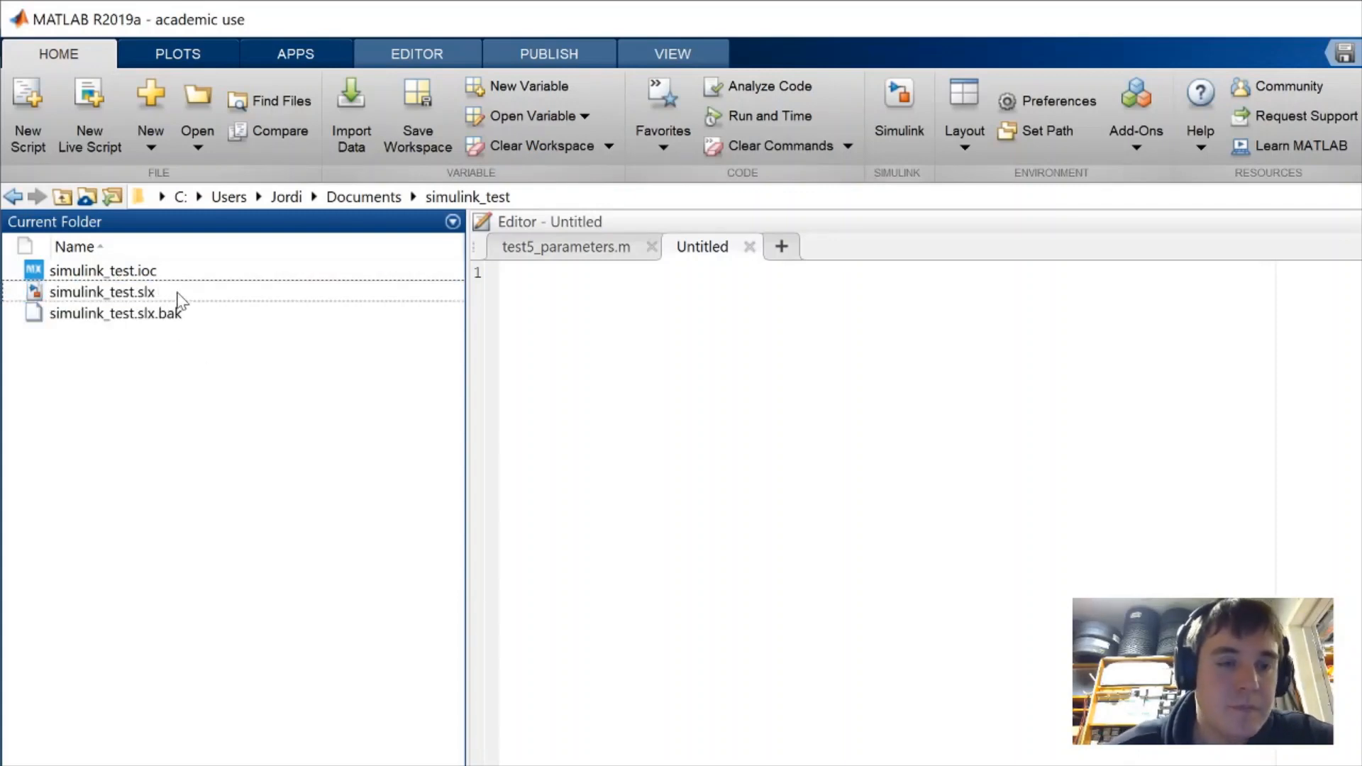
click(178, 301)
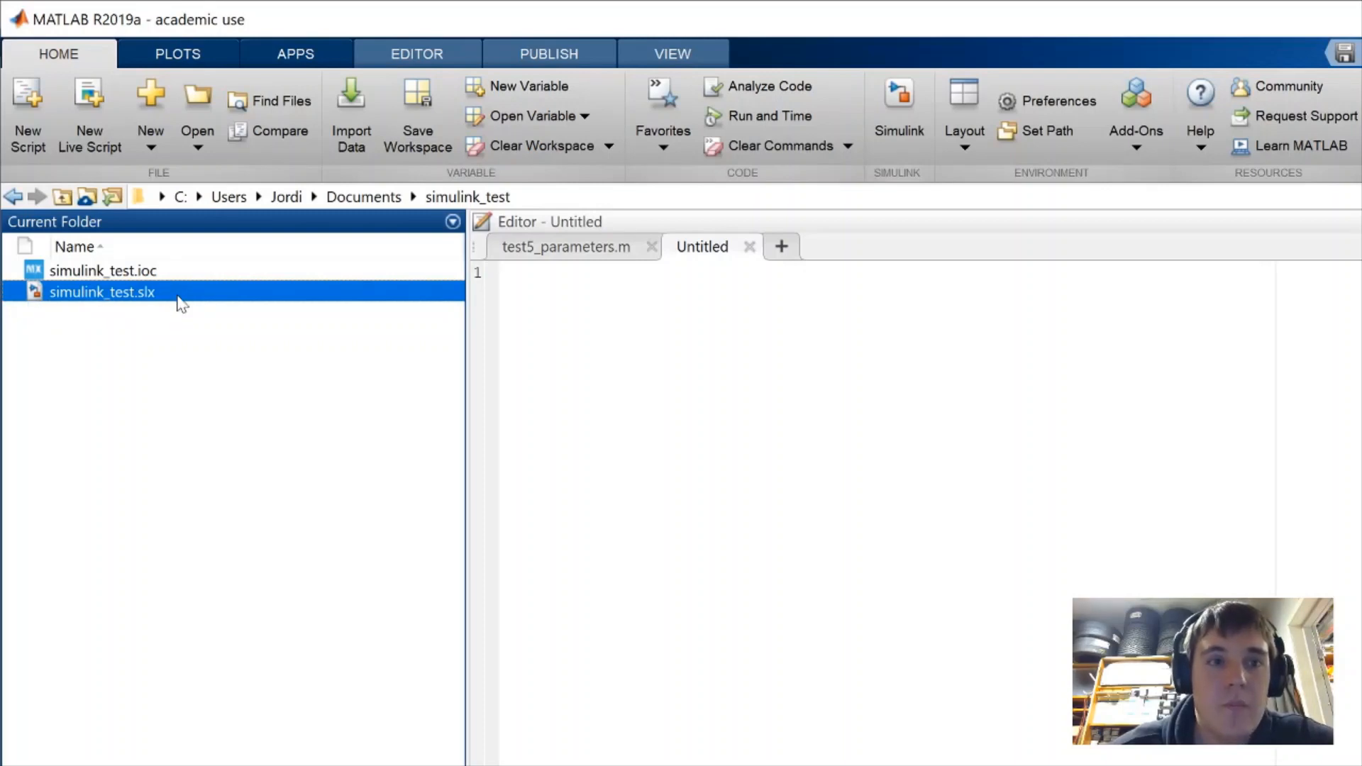
Open simulink_test.slx in a maximized Simulink window and bring up its Configuration Parameters
double_click(179, 300)
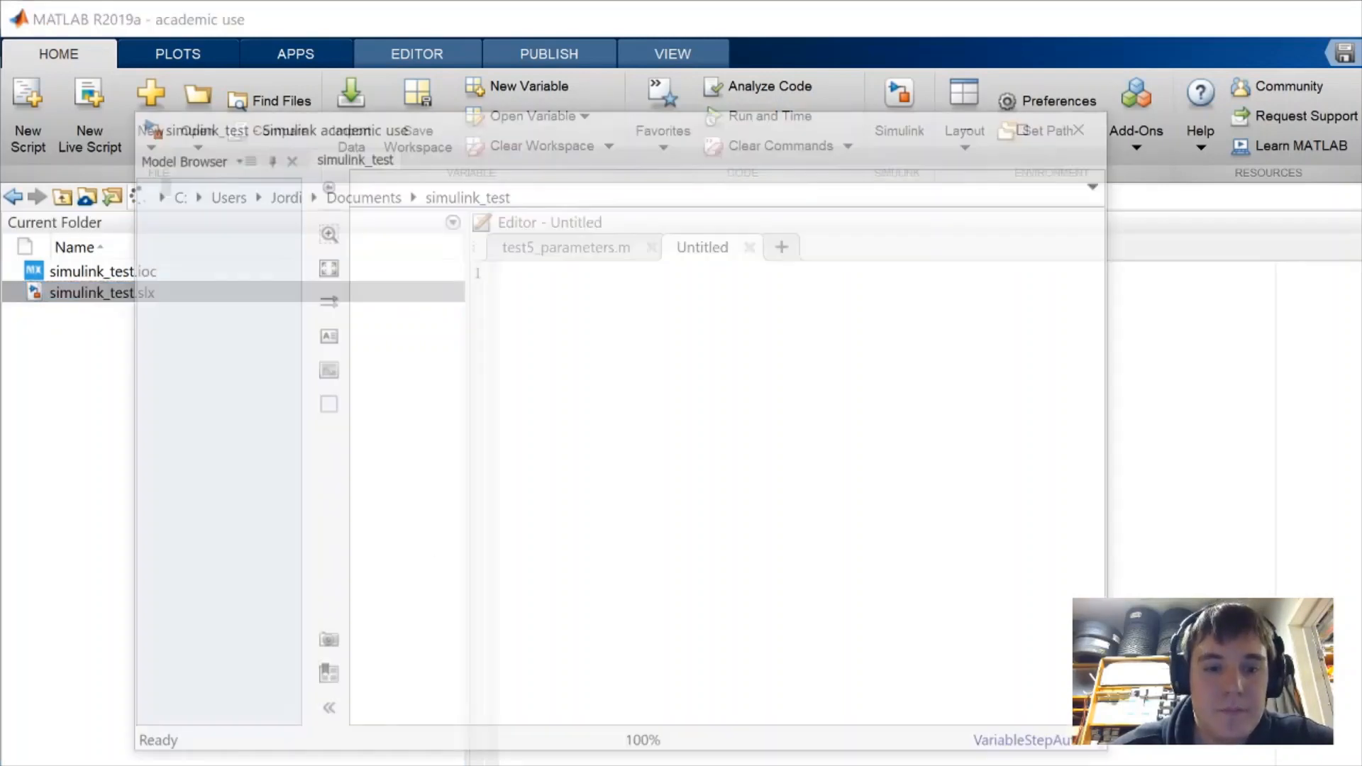
key(alt+Tab)
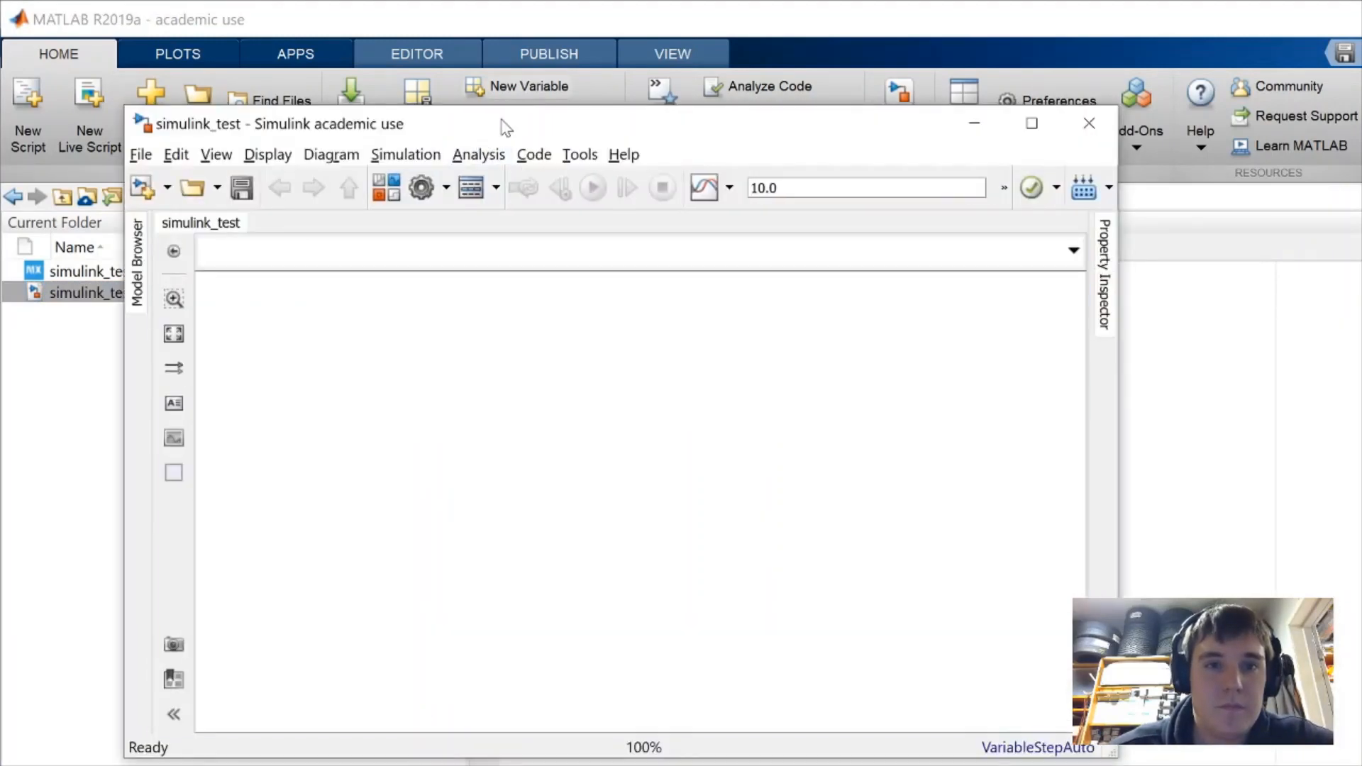
drag(501, 120, 735, 163)
double_click(735, 163)
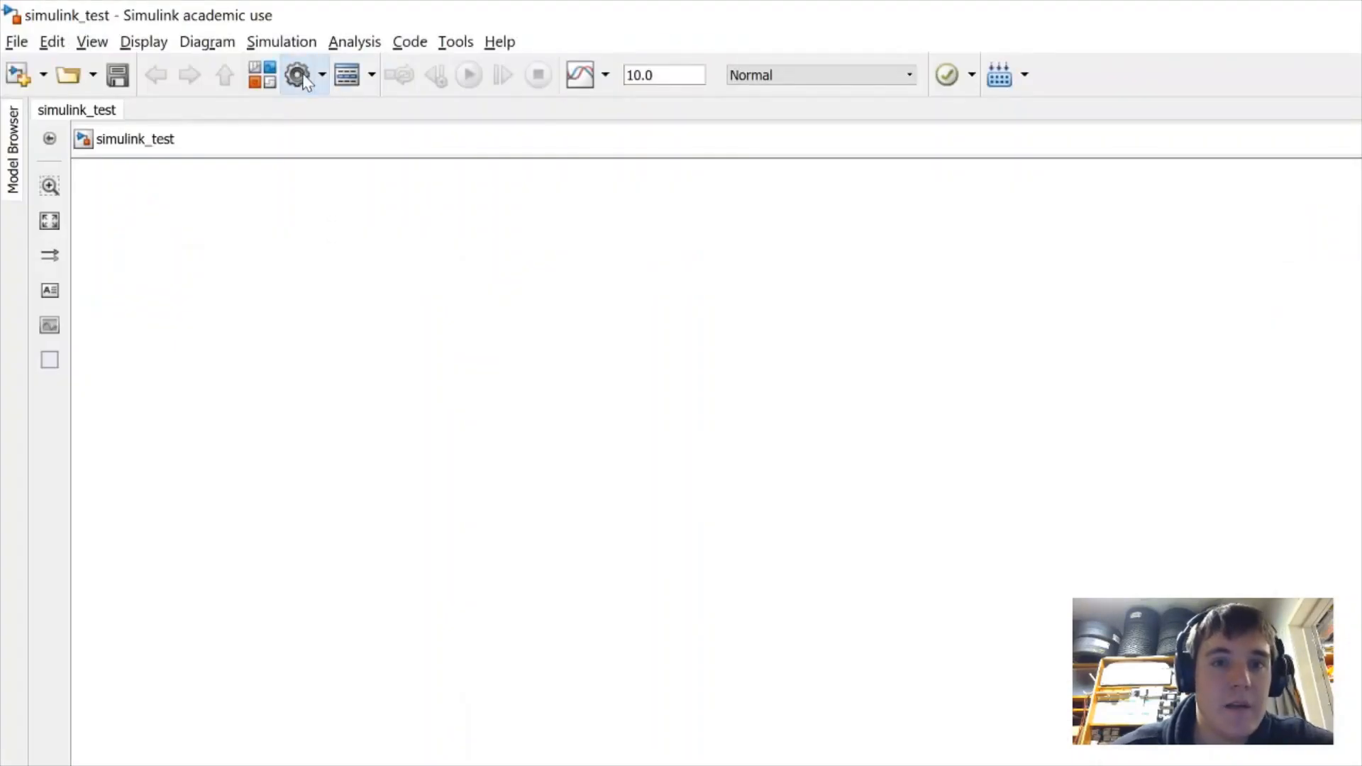
click(298, 67)
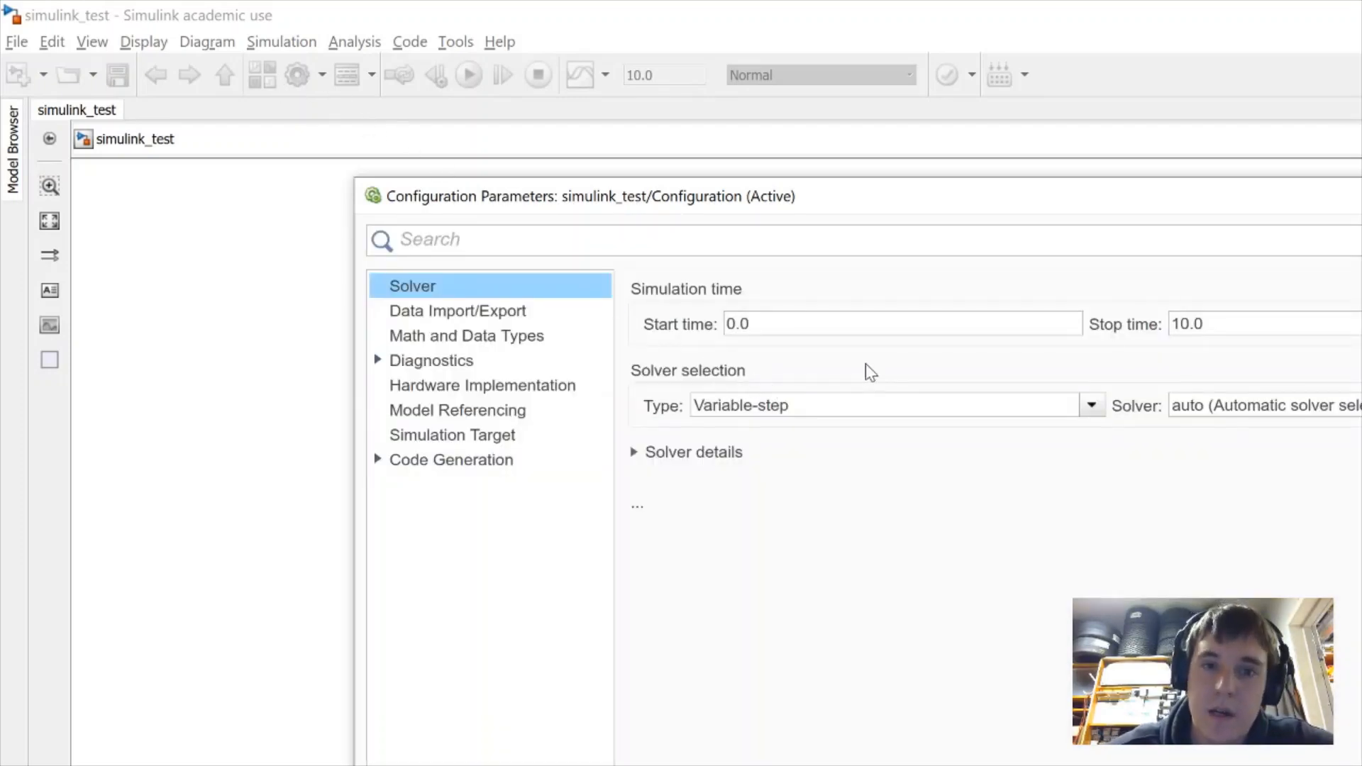
Set the solver to Fixed-step with stop time inf and fixed-step size 1e-3, then view Code Generation
click(793, 407)
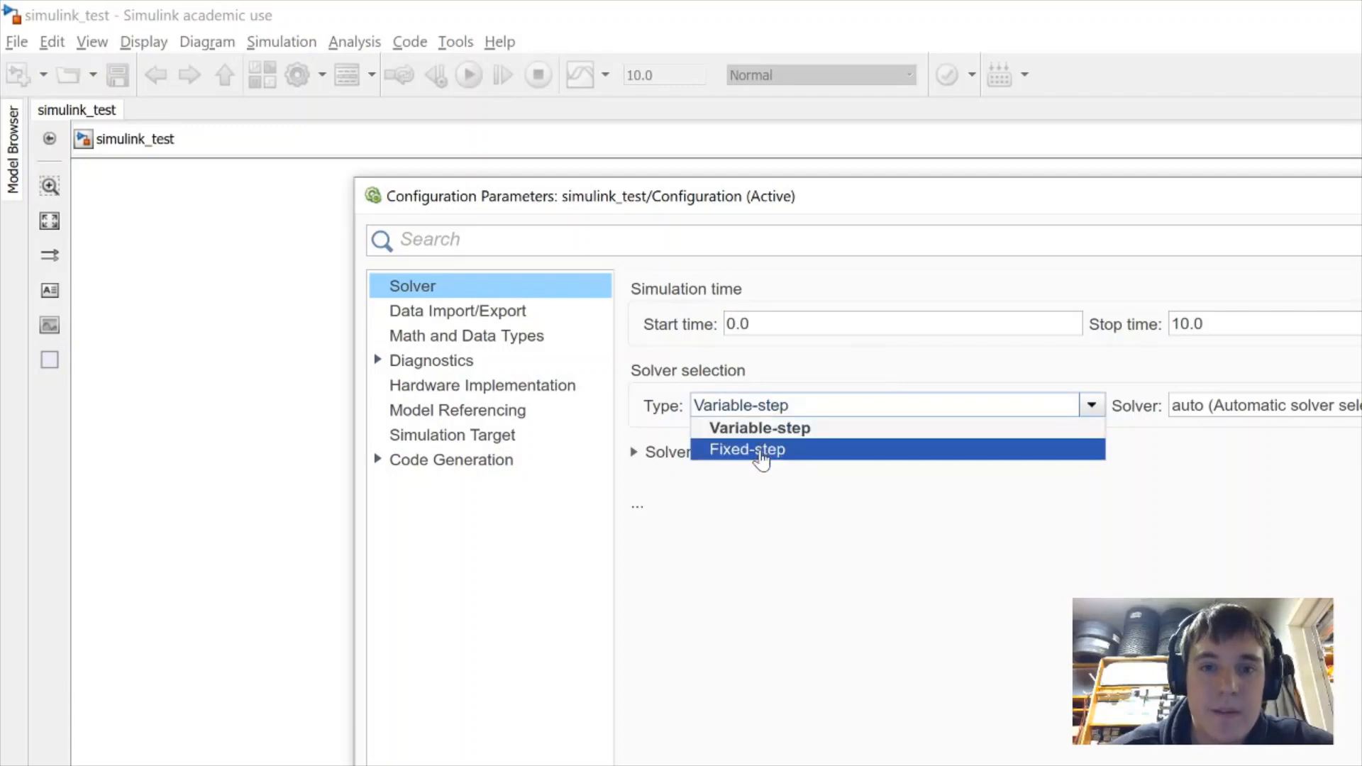
click(761, 451)
click(713, 454)
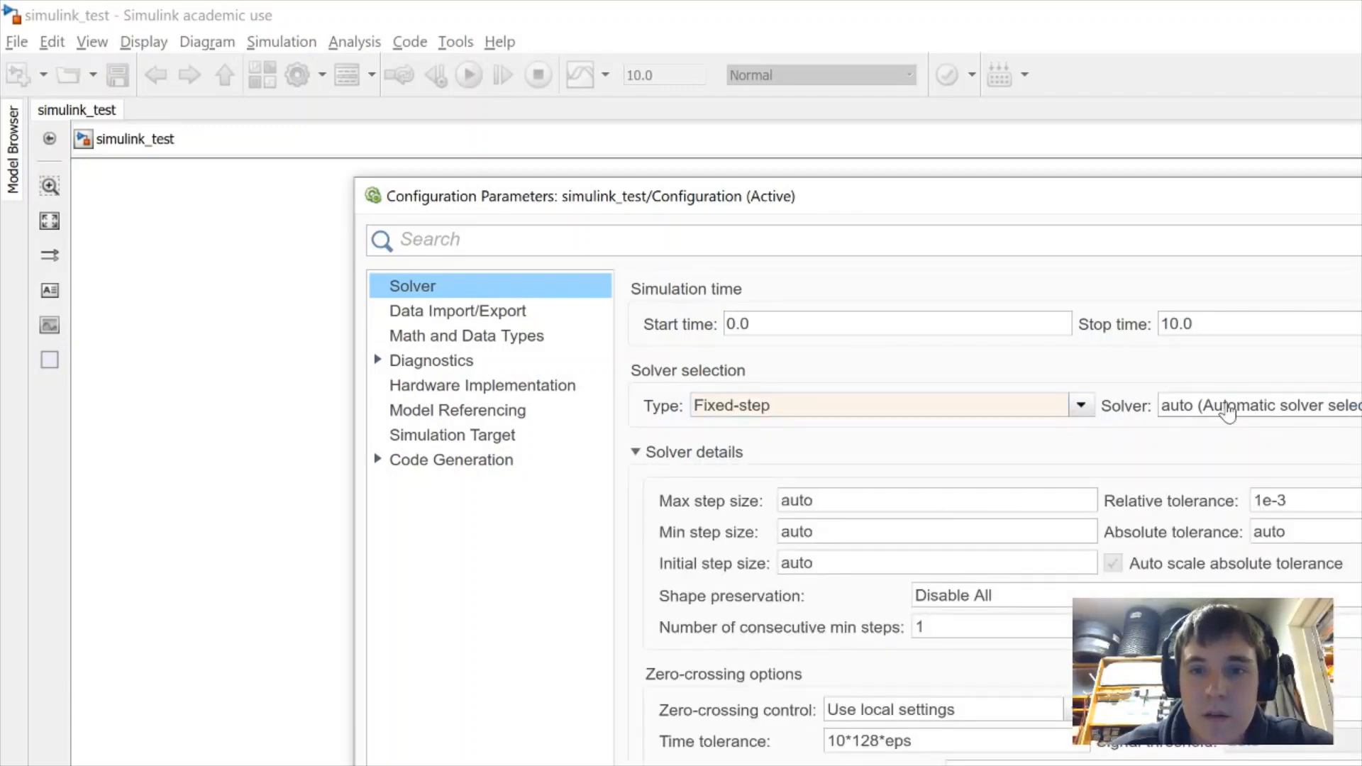
drag(1208, 324, 1021, 333)
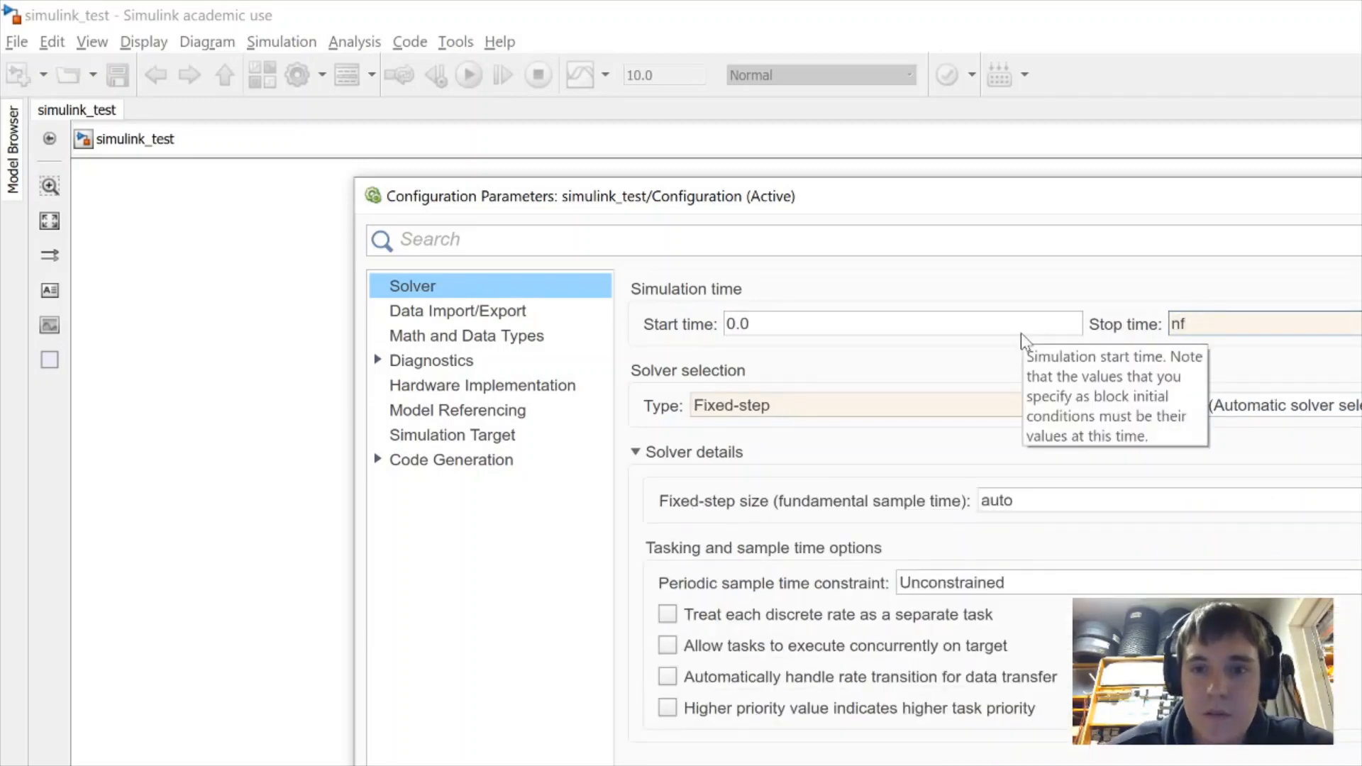
key(BackSpace)
key(BackSpace)
key(BackSpace)
text(inf)
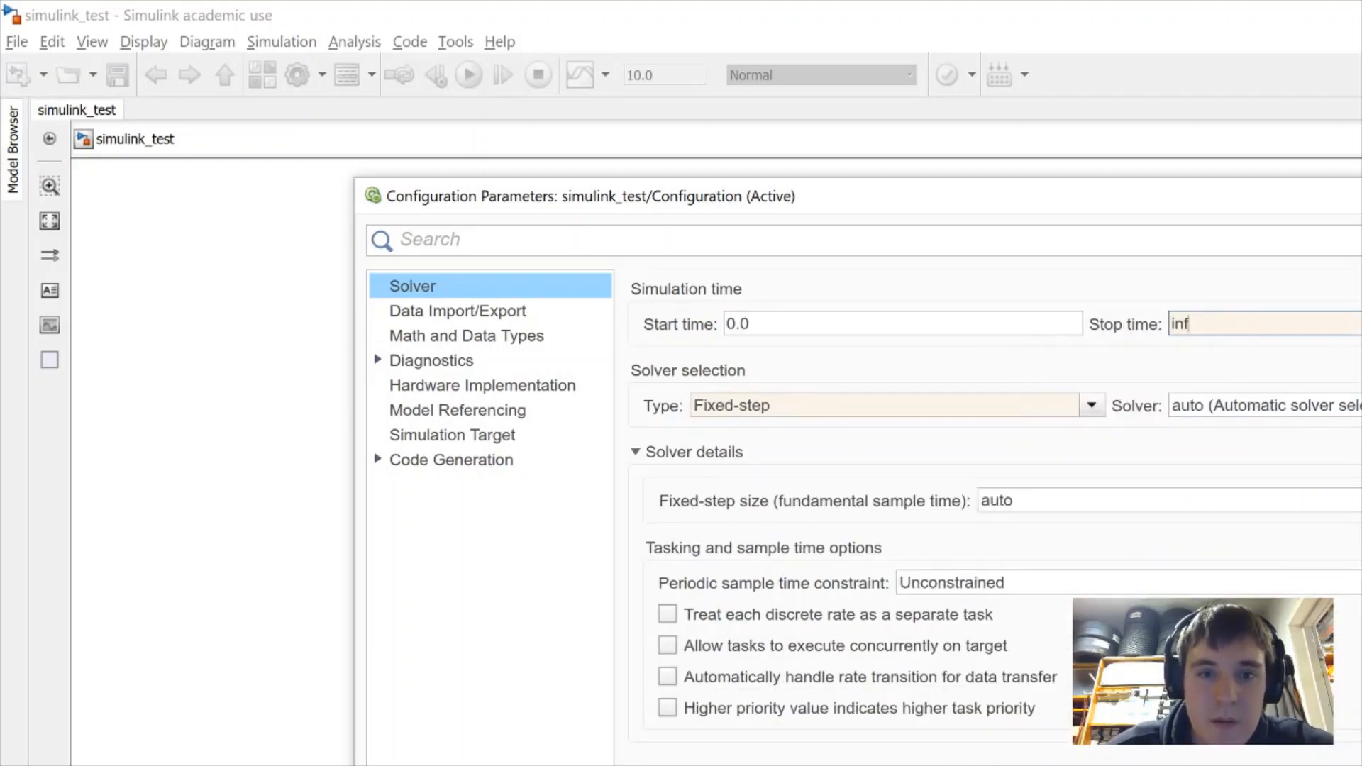
click(982, 501)
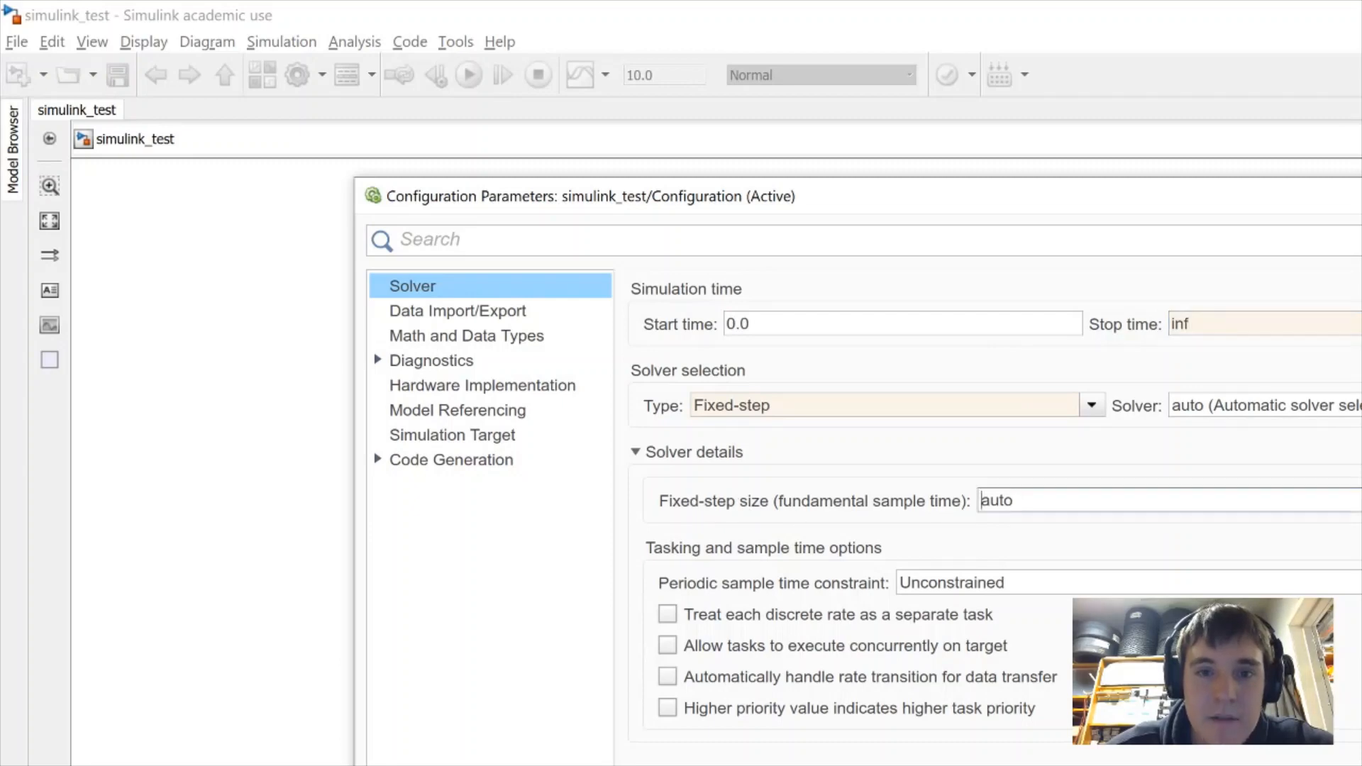
double_click(982, 501)
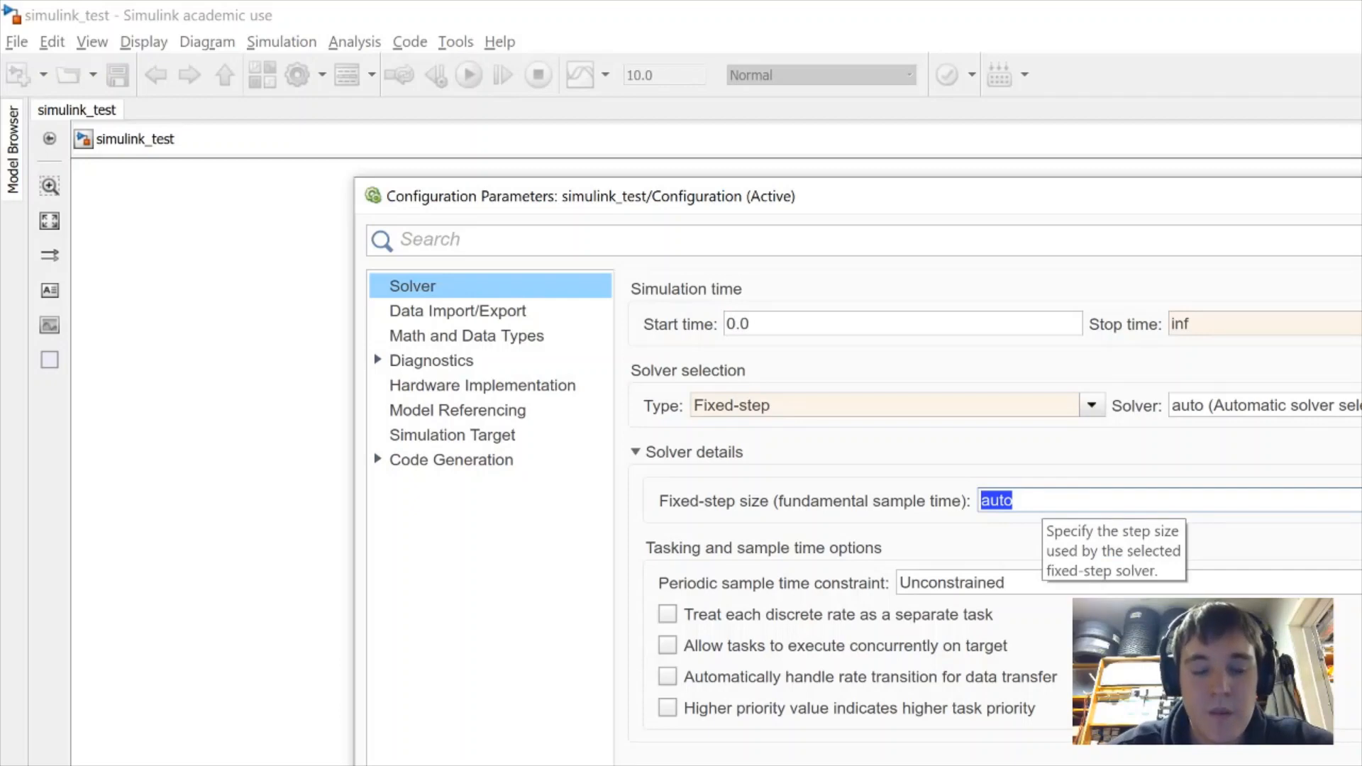
text(1e-3)
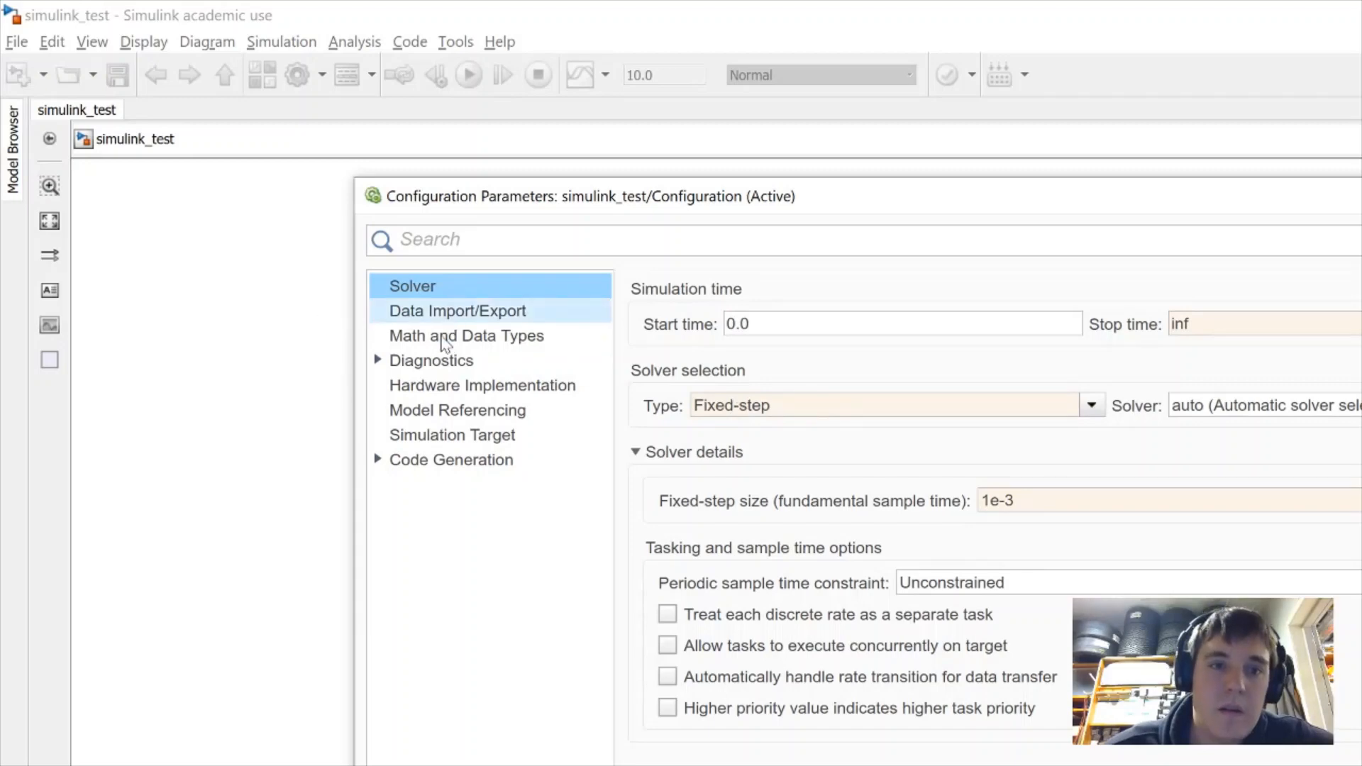
click(442, 467)
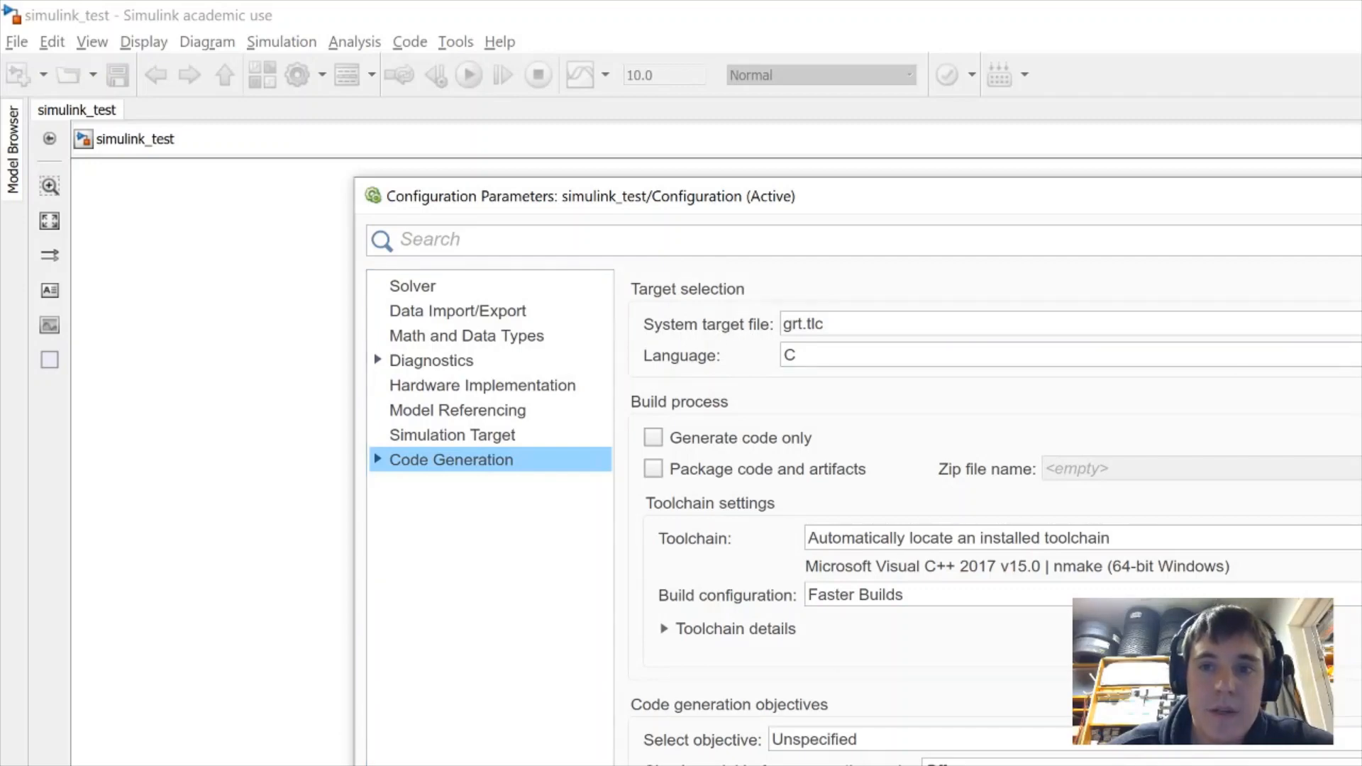
Replace grt.tlc with stm32.tlc (stm32 Embedded Target) as the system target file
click(1006, 540)
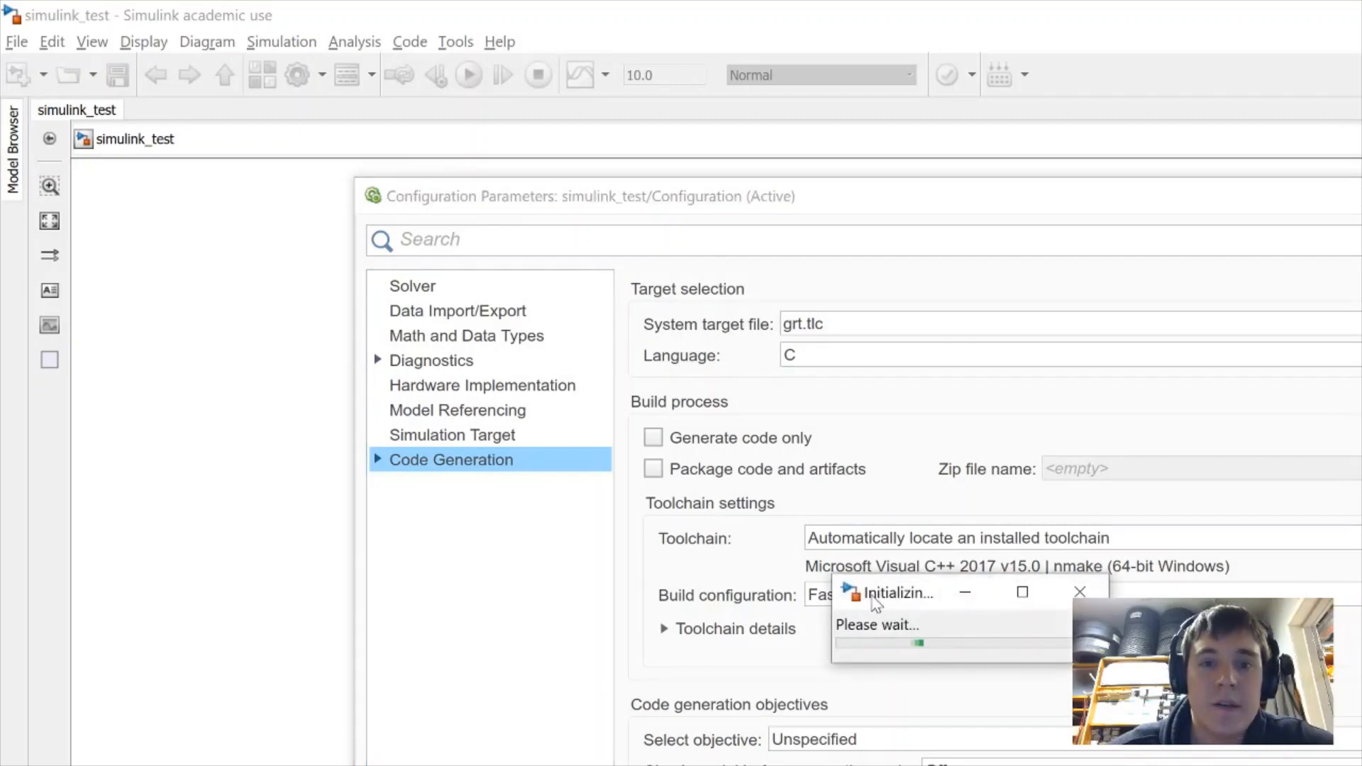
drag(874, 604, 871, 531)
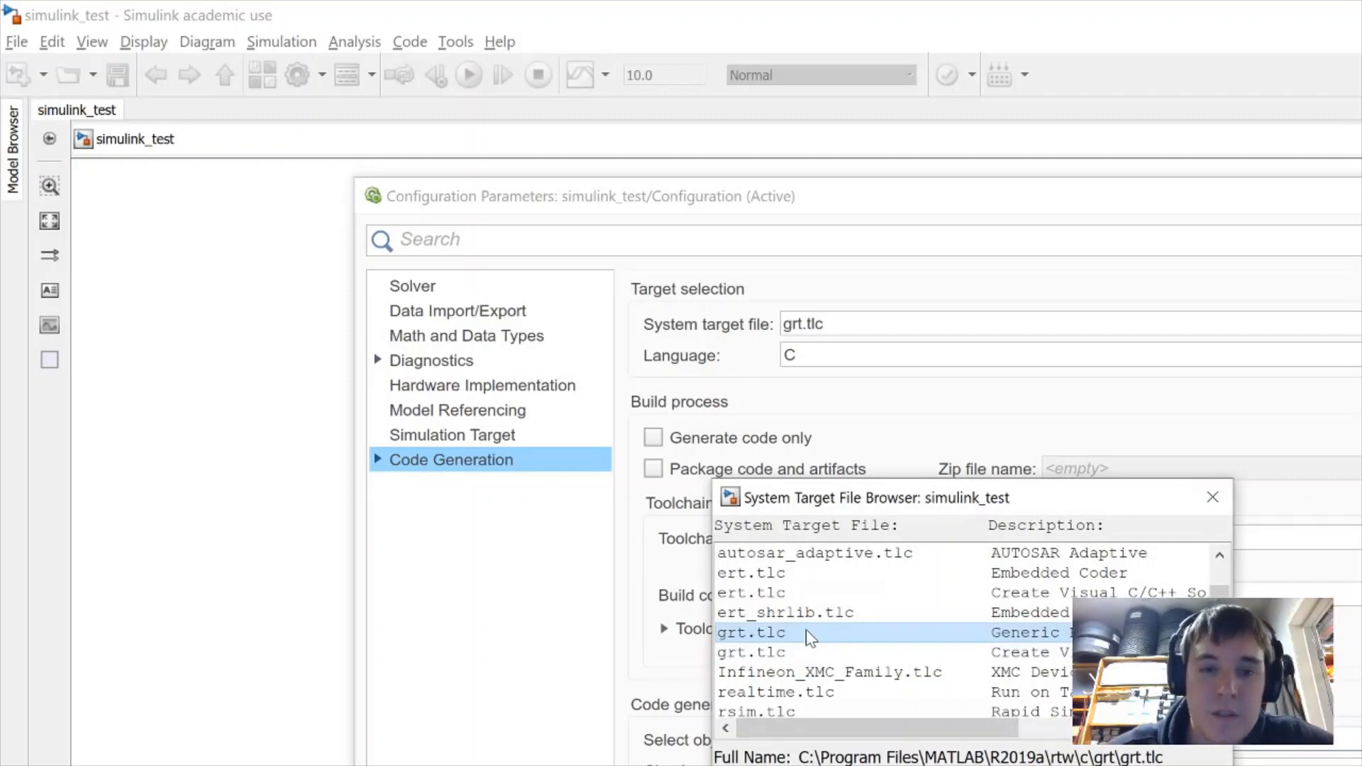
scroll(806, 629, down, 1)
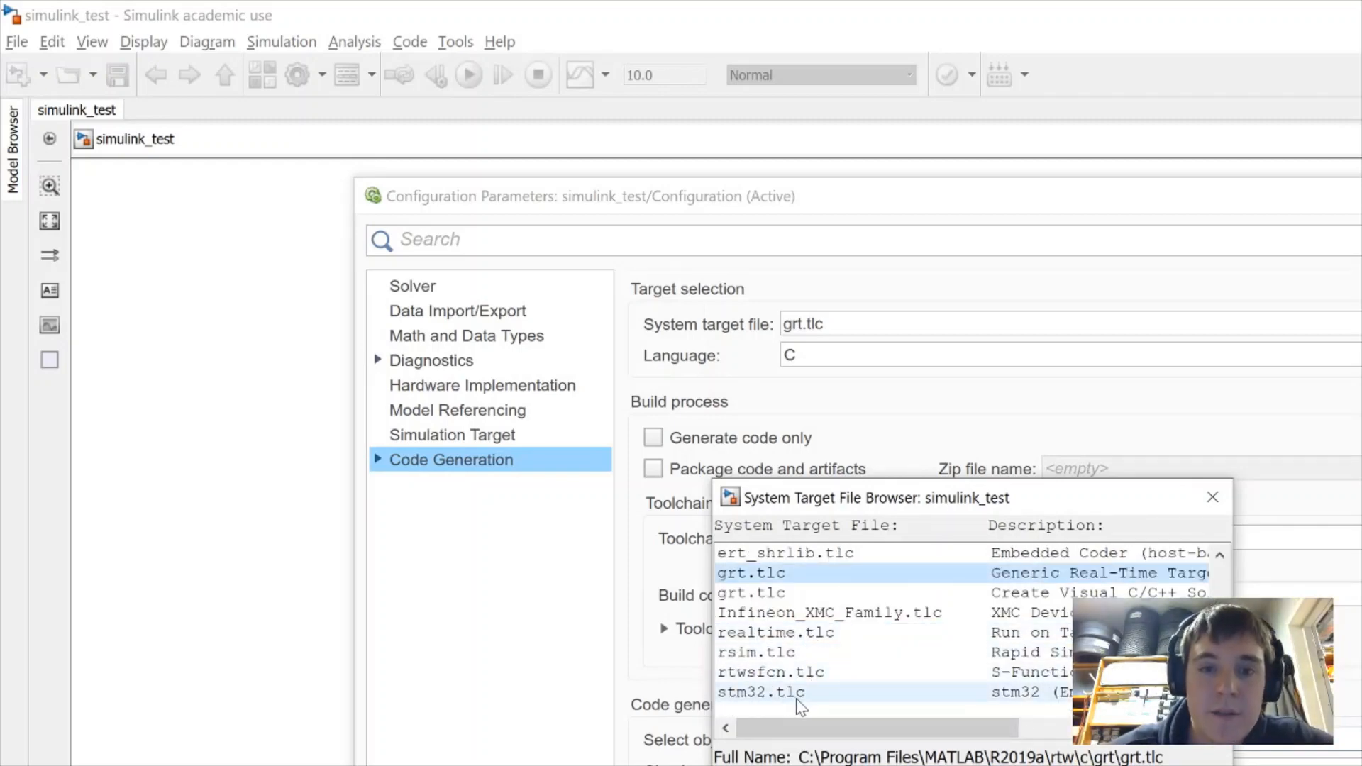
click(827, 700)
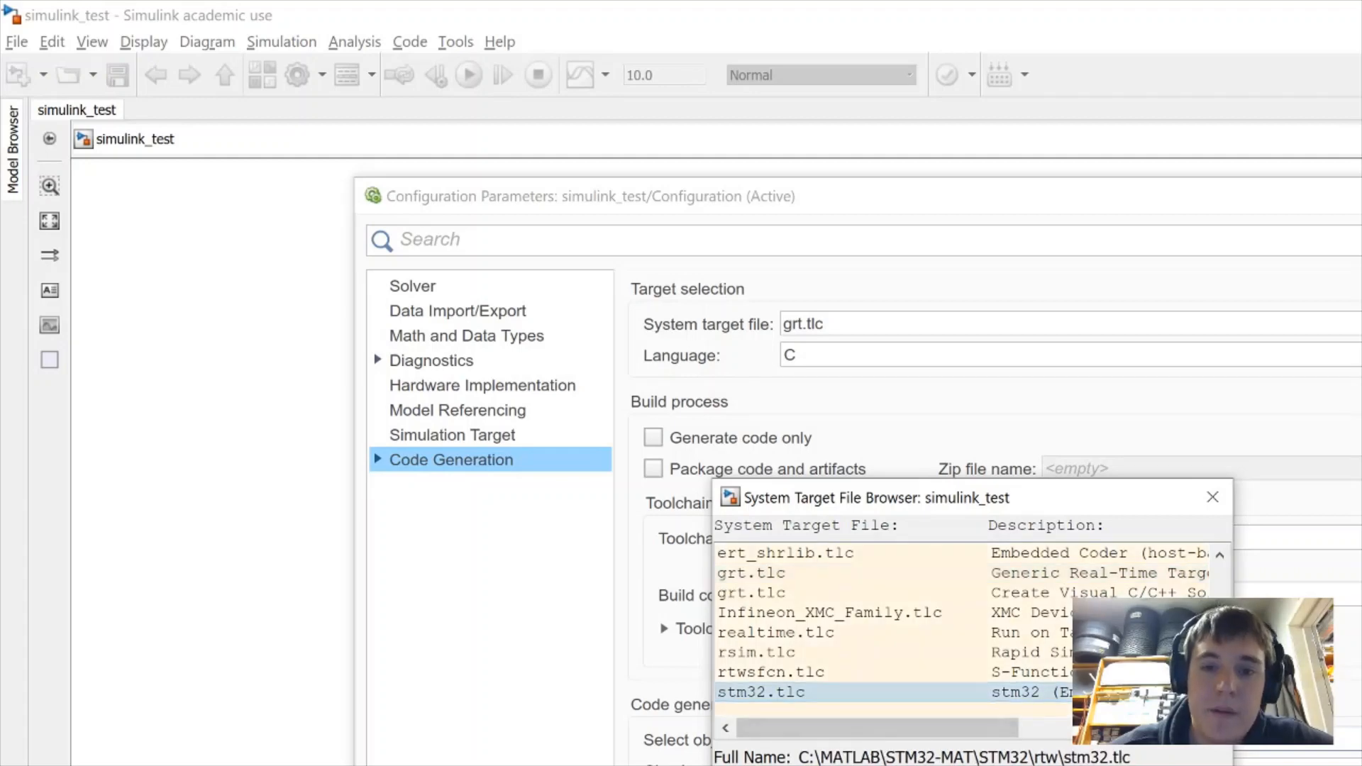
key(Return)
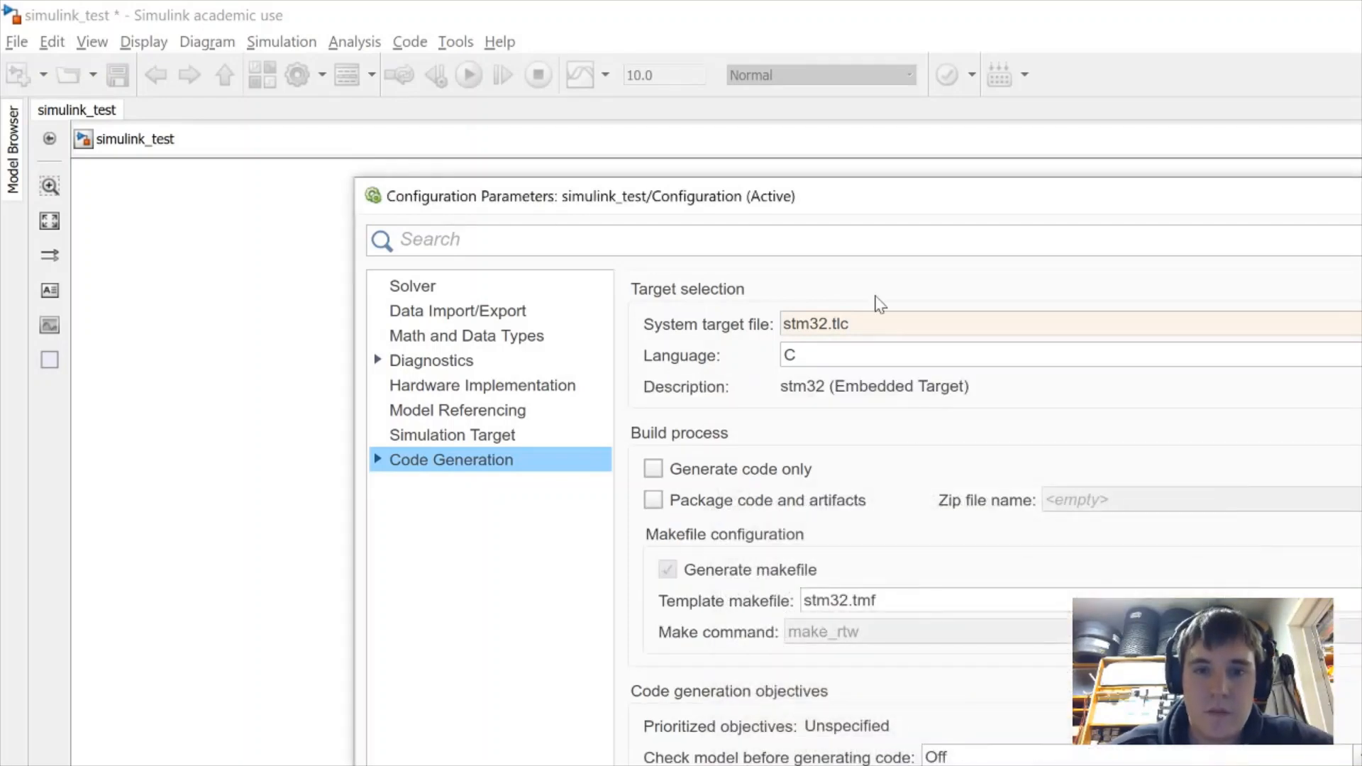
In STM32 Options, enable STM32CubeMx Path update and fill in the installed STM32CubeMX path
click(378, 461)
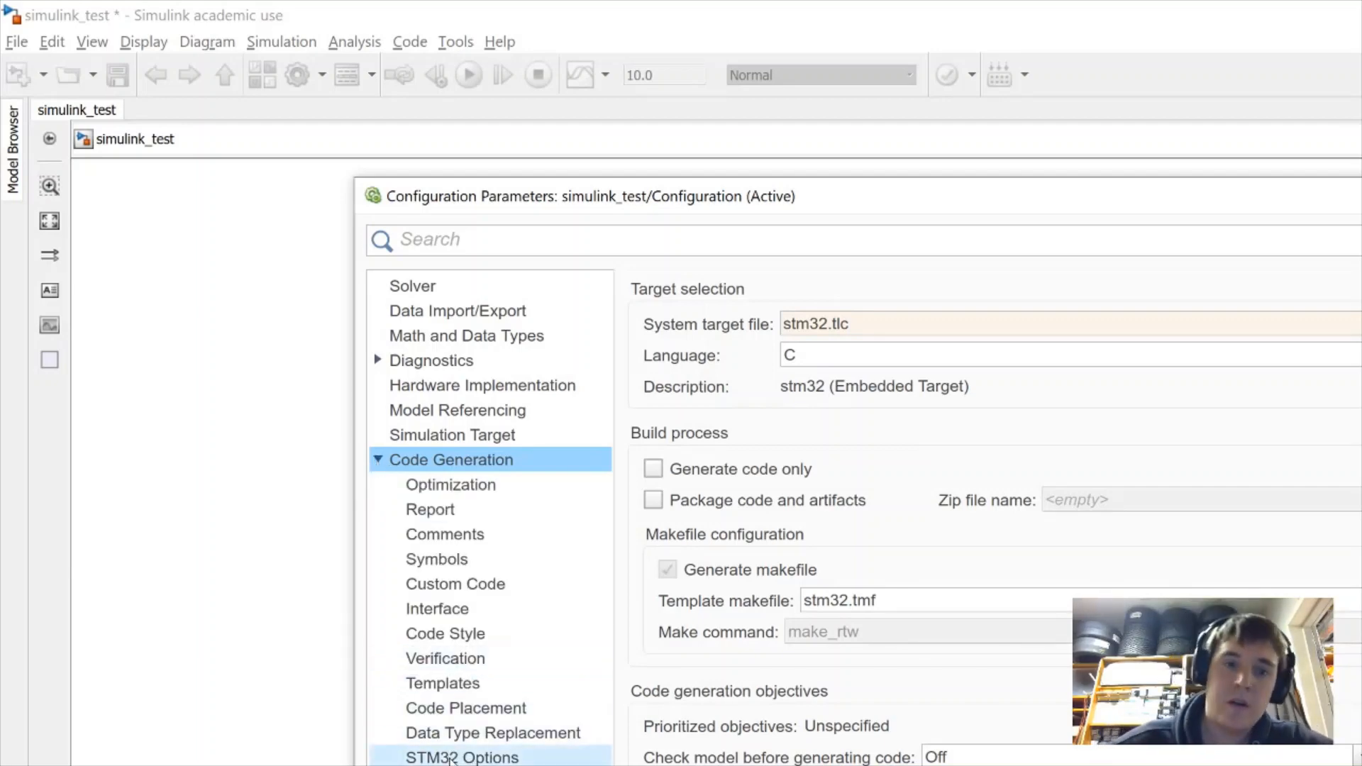
click(452, 760)
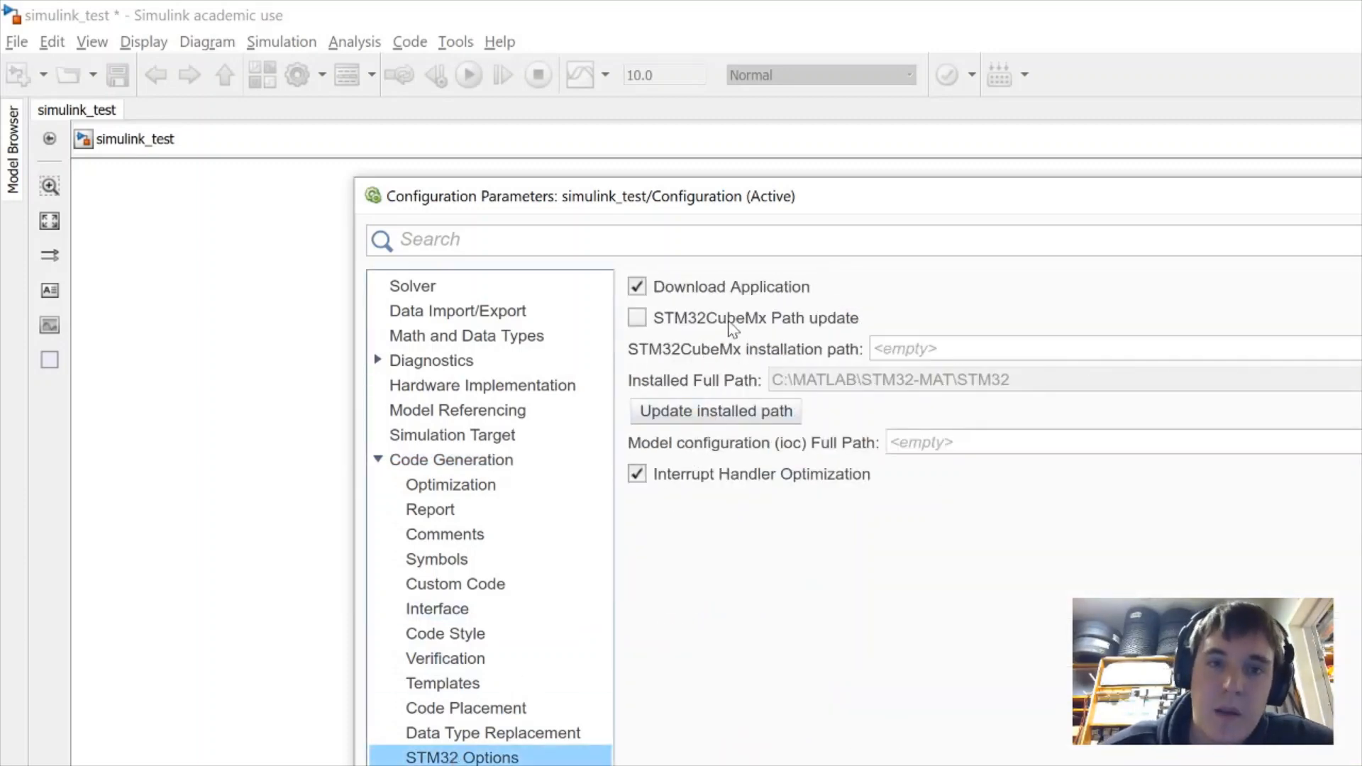
mouse_move(735, 323)
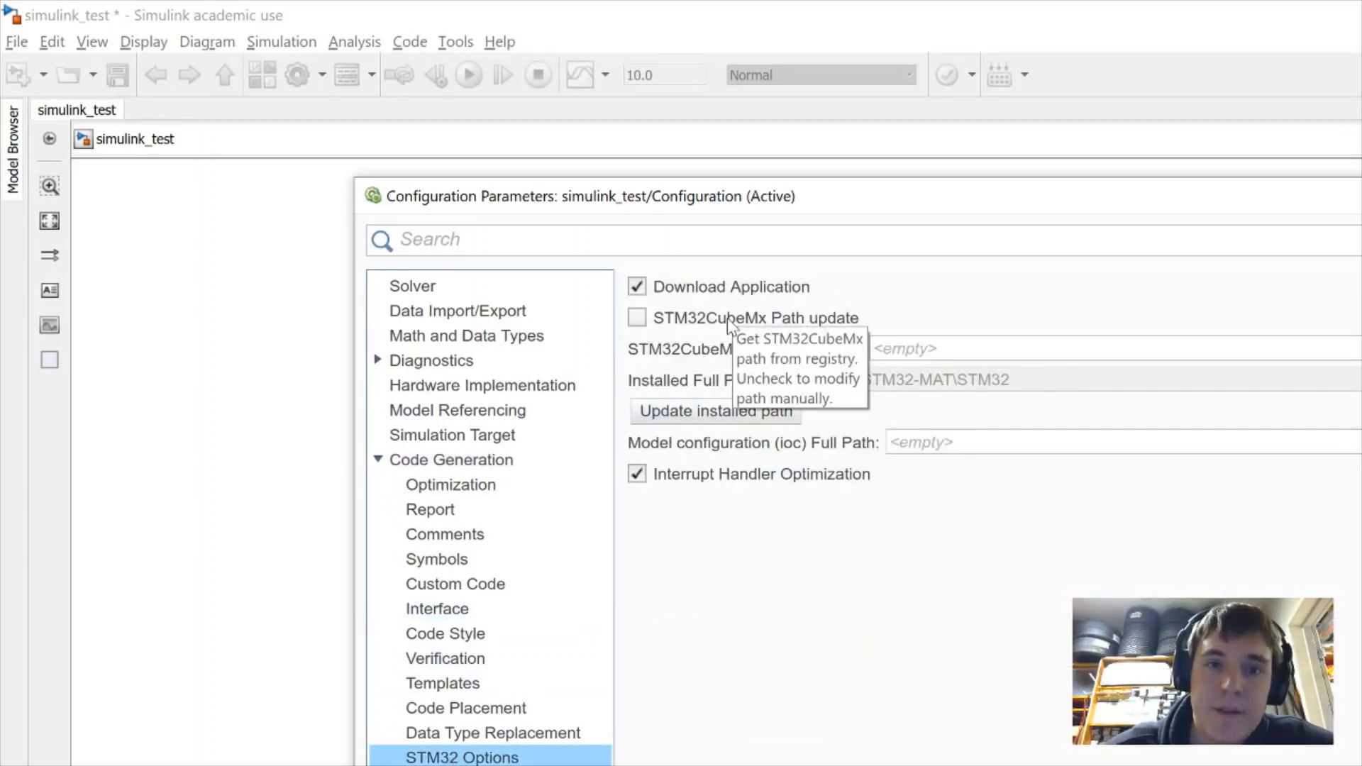
click(807, 323)
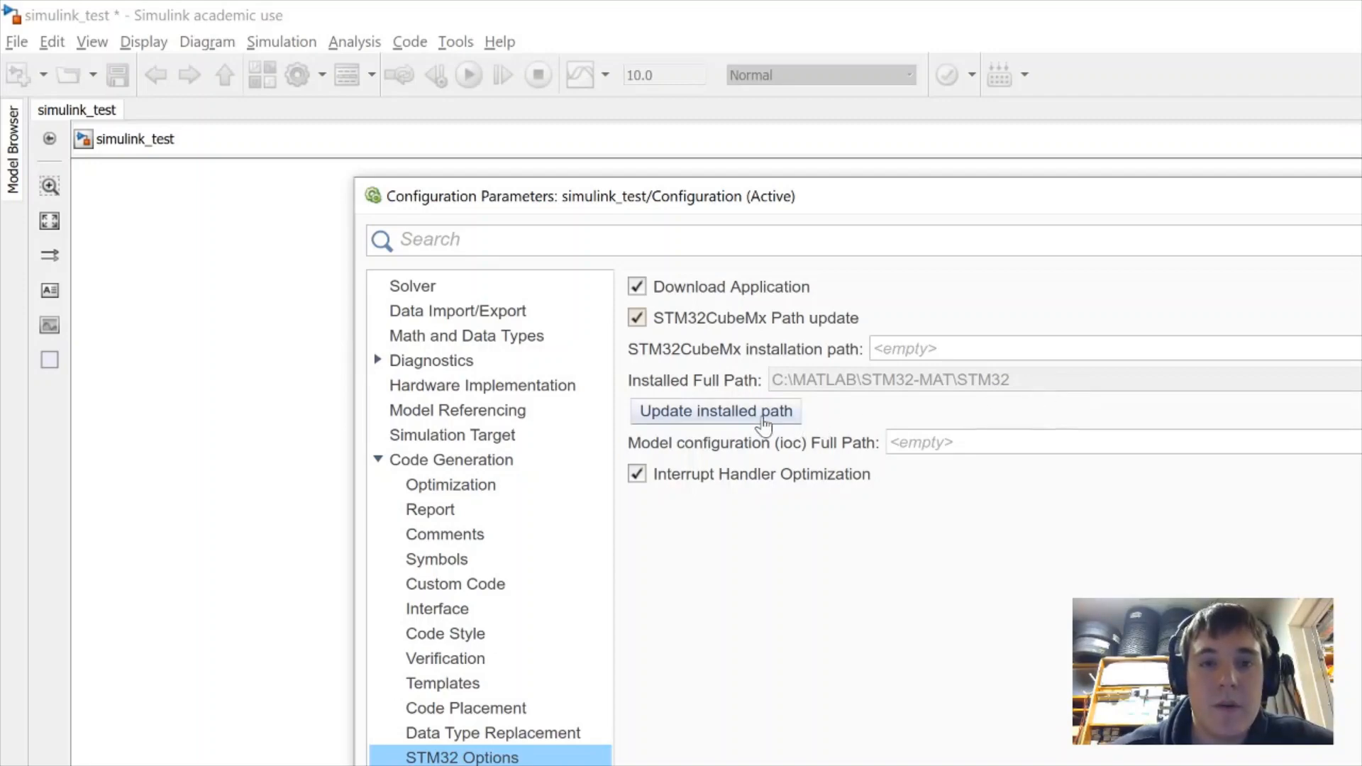
click(724, 426)
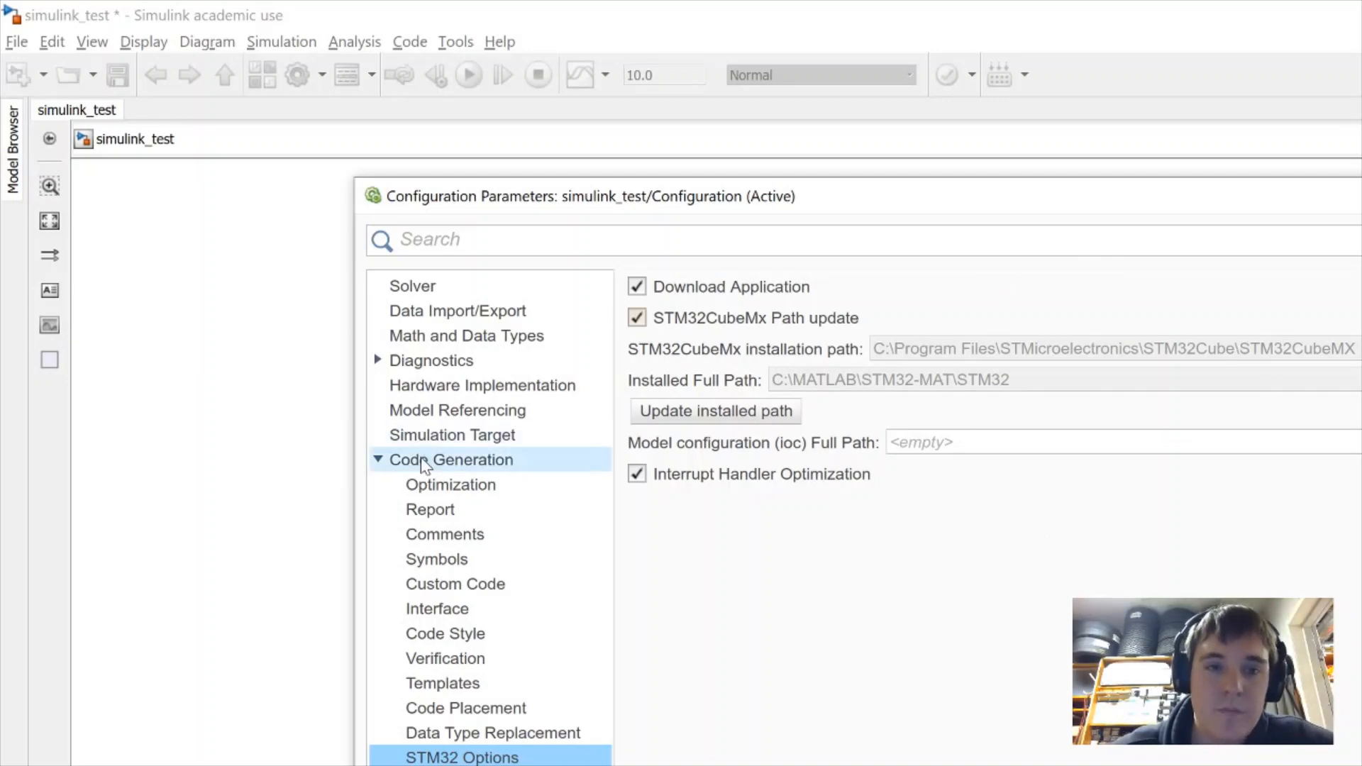
Tick Package code and artifacts under Code Generation and apply the configuration with OK
click(472, 468)
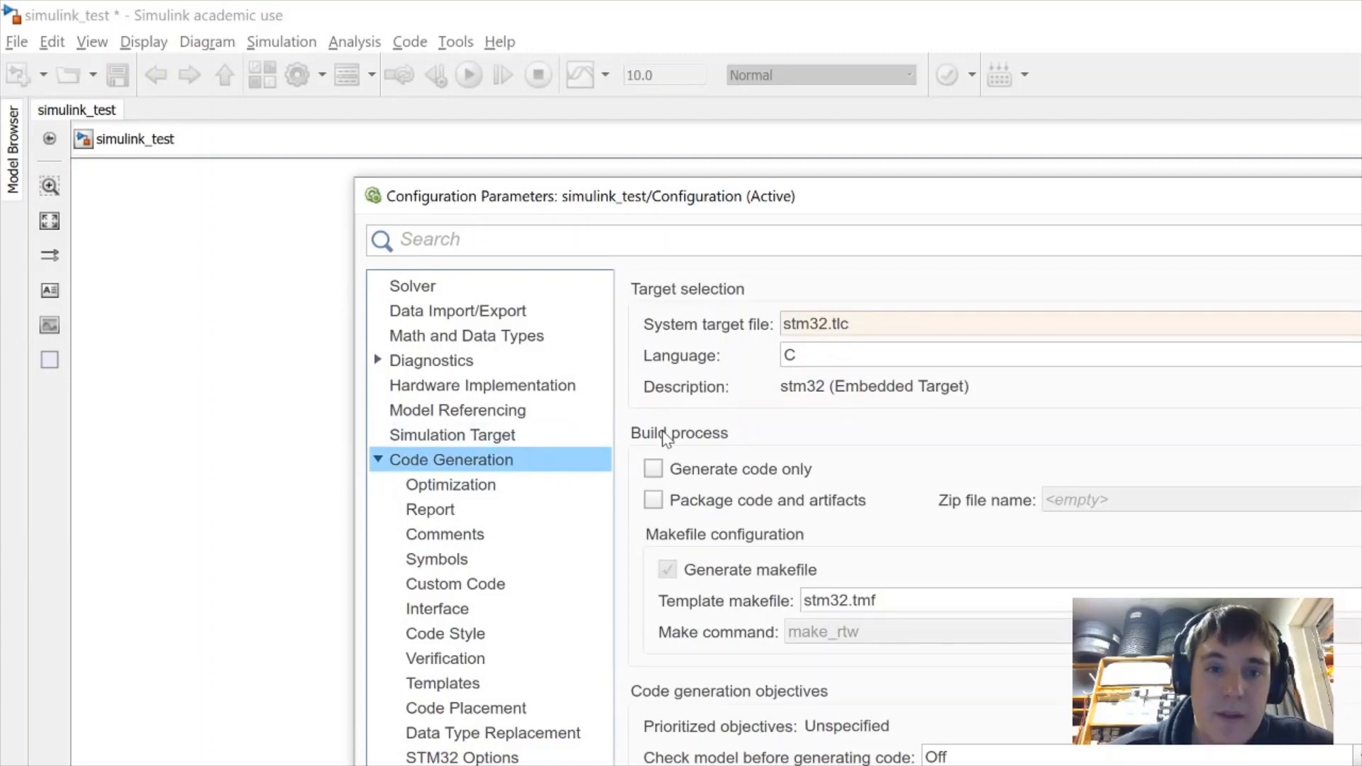
click(661, 501)
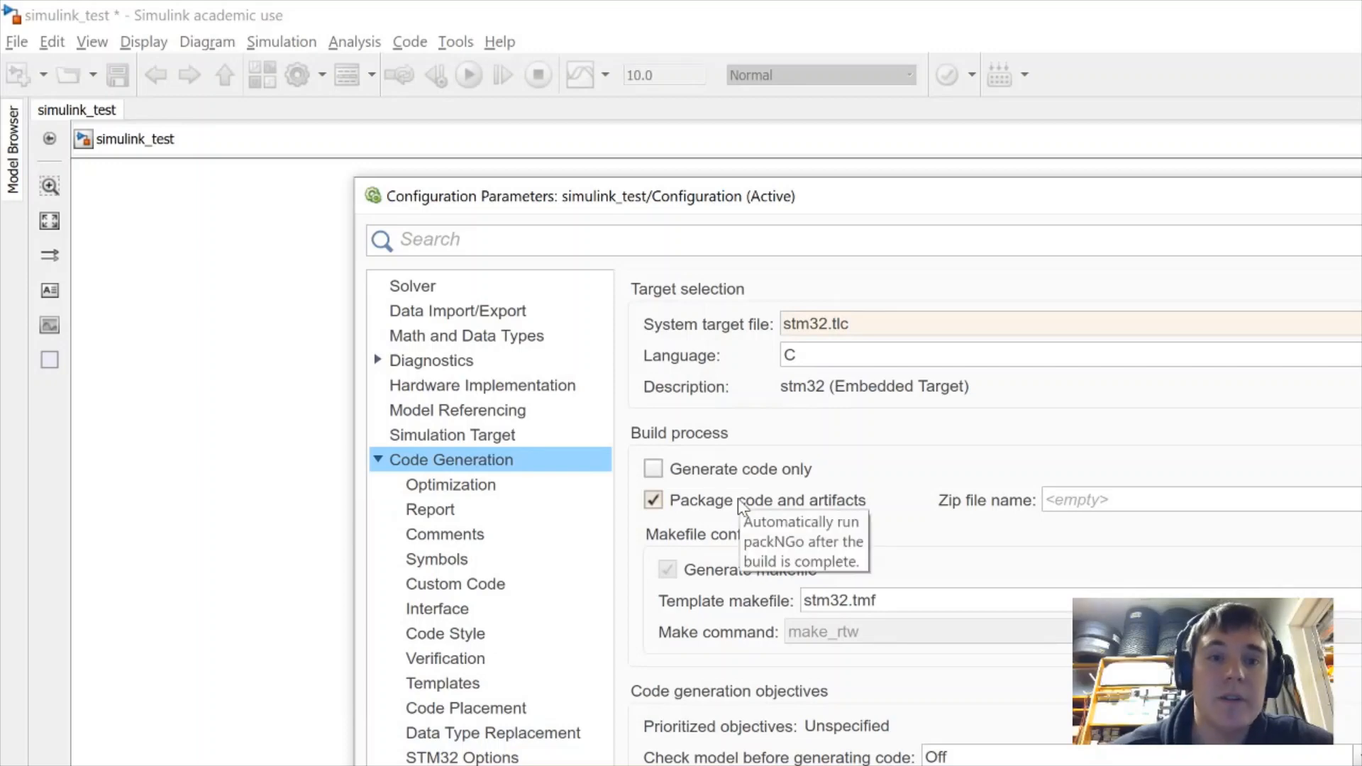
click(463, 765)
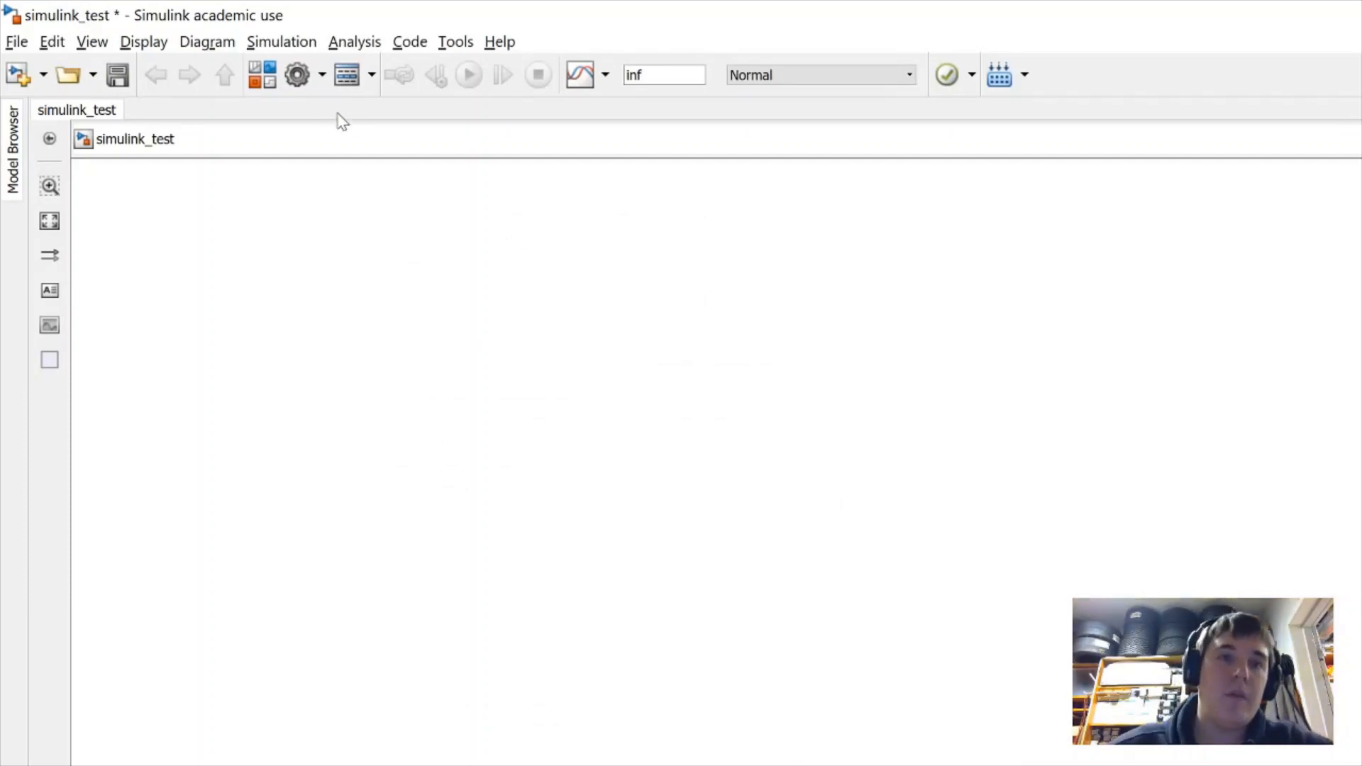
From the Library Browser's STM32 Adapter > MCU CONFIG library, drag an STM32_Config block into the model
click(272, 85)
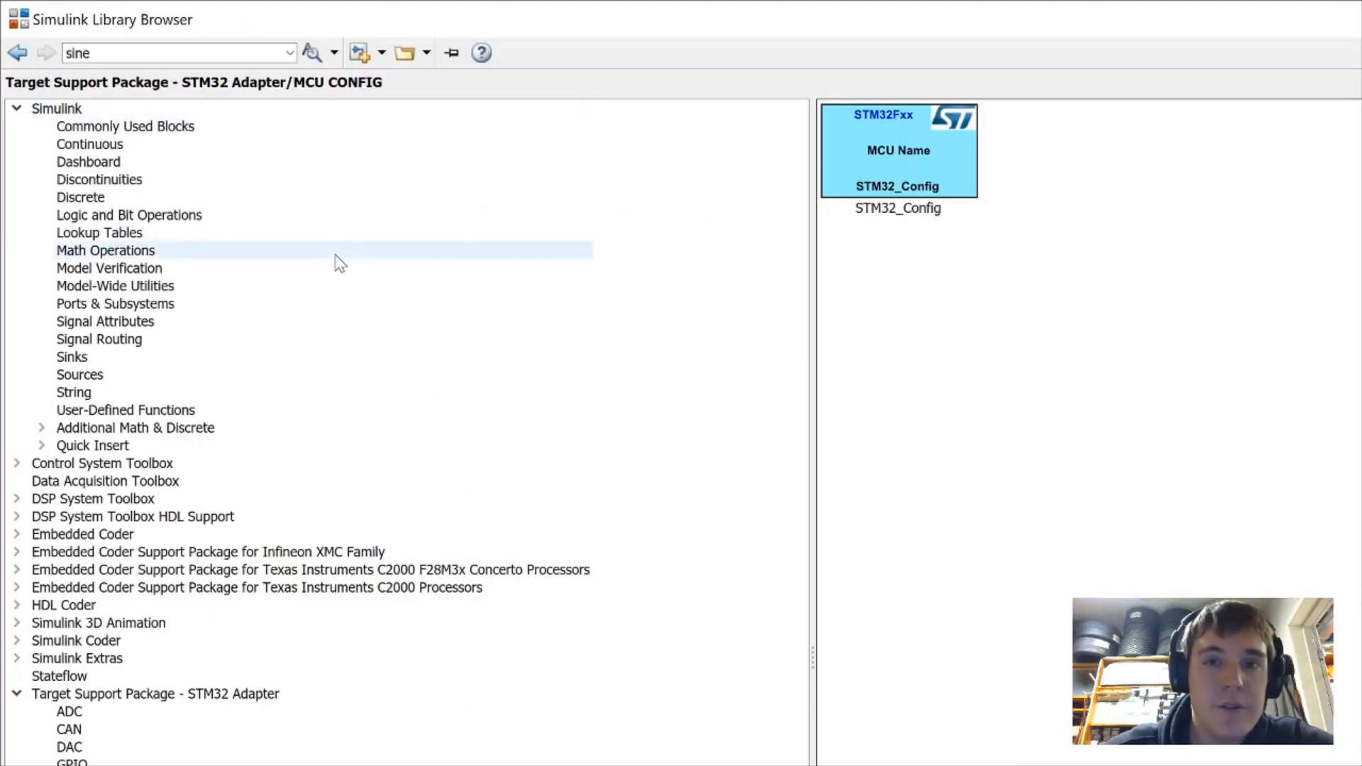
click(241, 695)
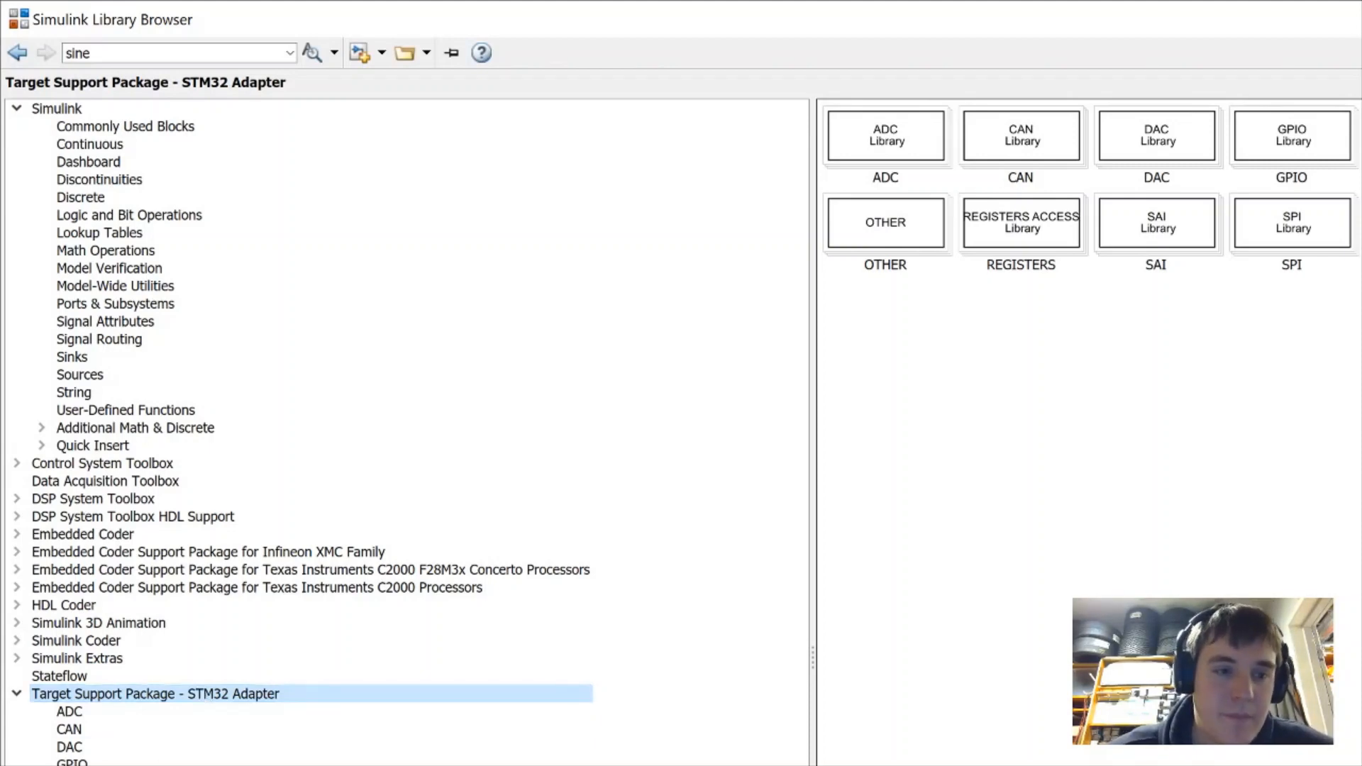
click(93, 765)
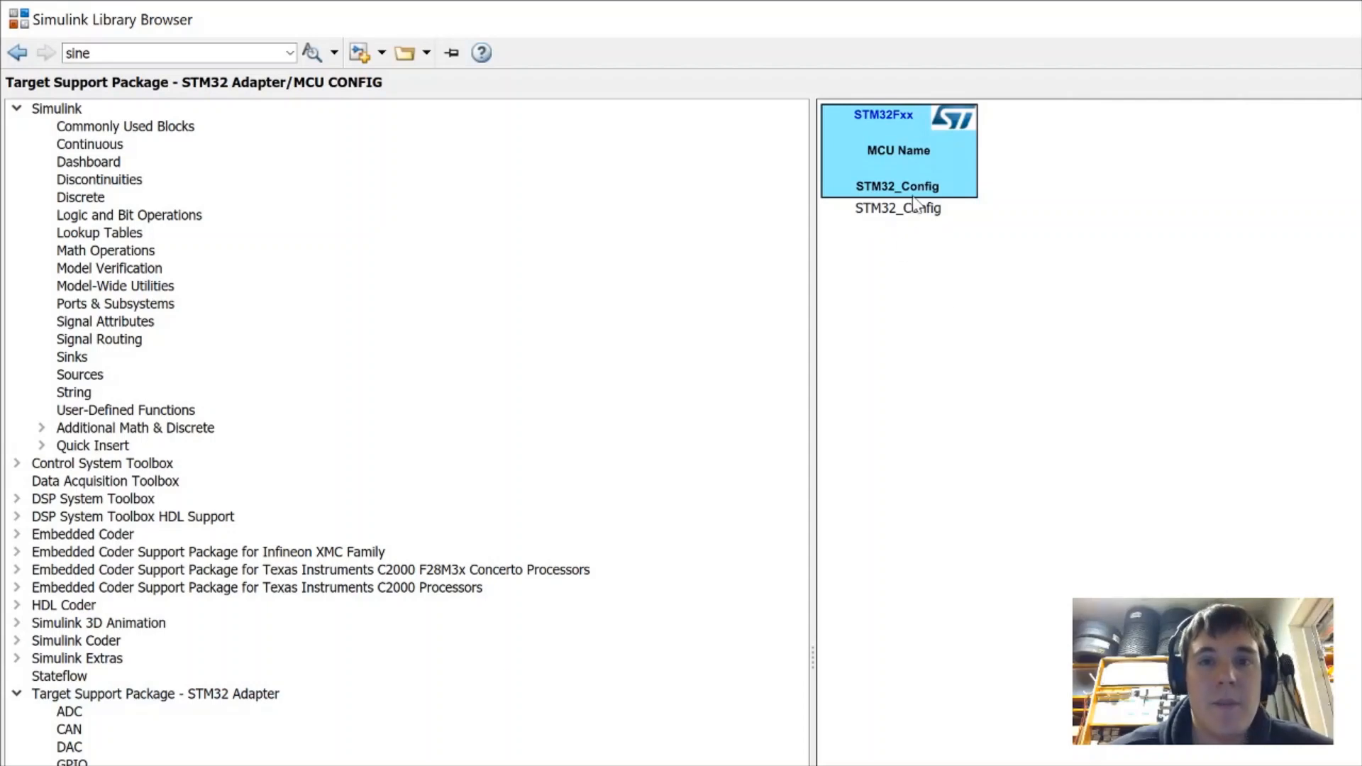
drag(897, 156, 739, 395)
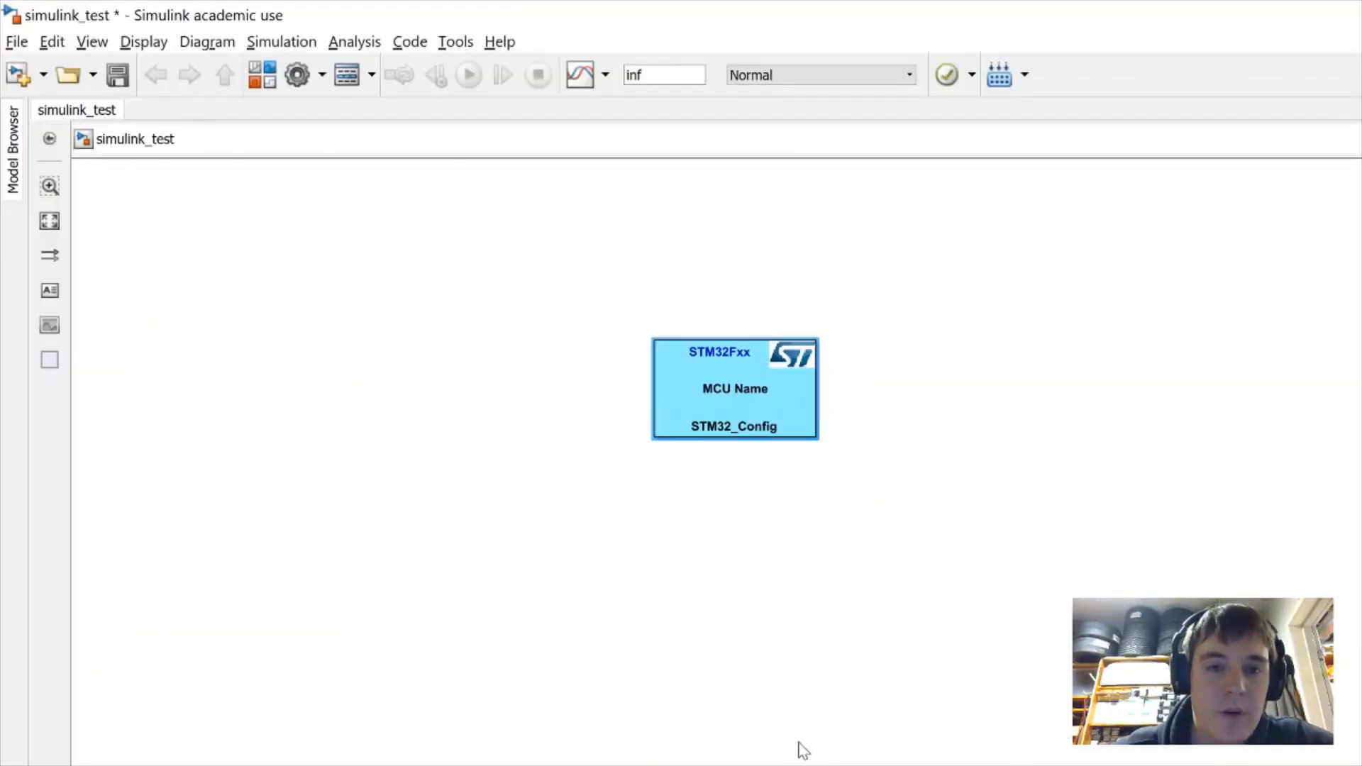
Load simulink_test.ioc into the STM32_Config block for the STM32F407VGTx, then move the block up and right
click(762, 394)
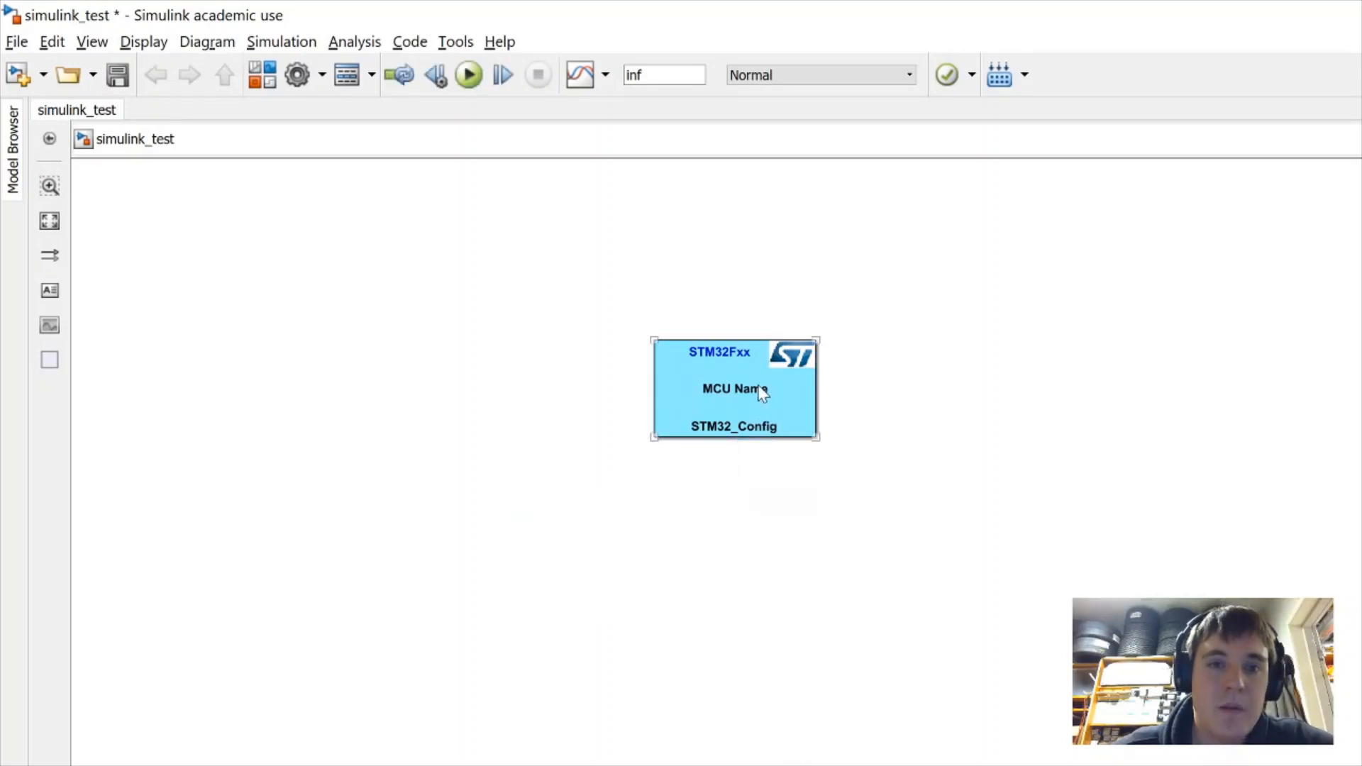
double_click(762, 393)
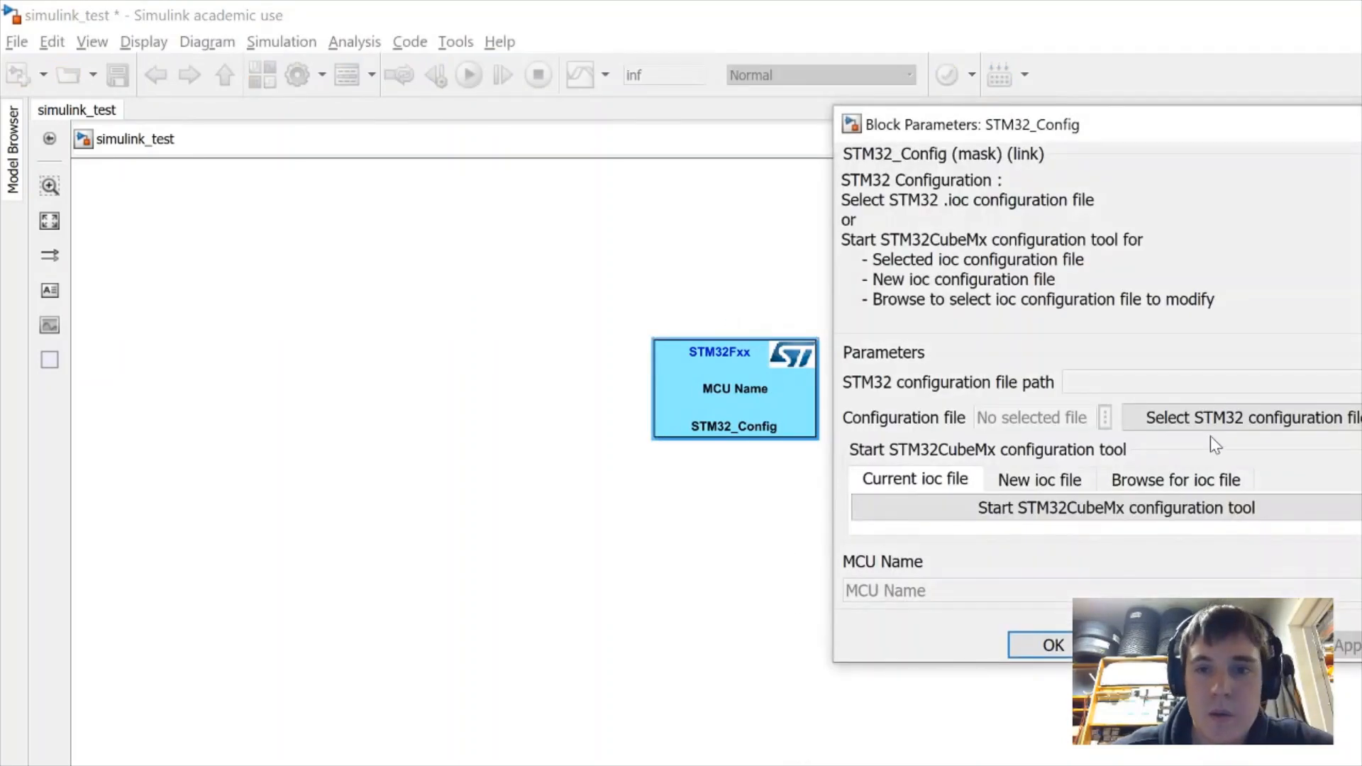
click(1297, 424)
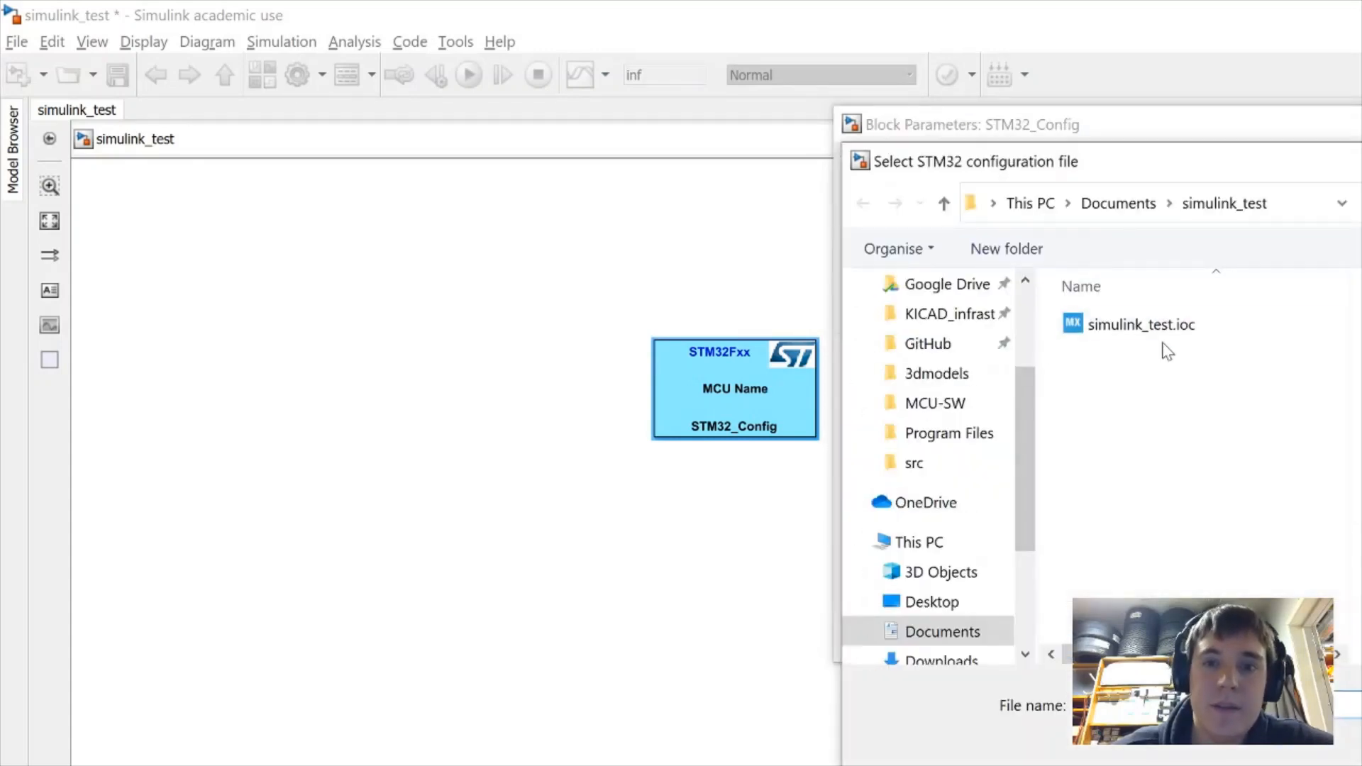
double_click(1171, 328)
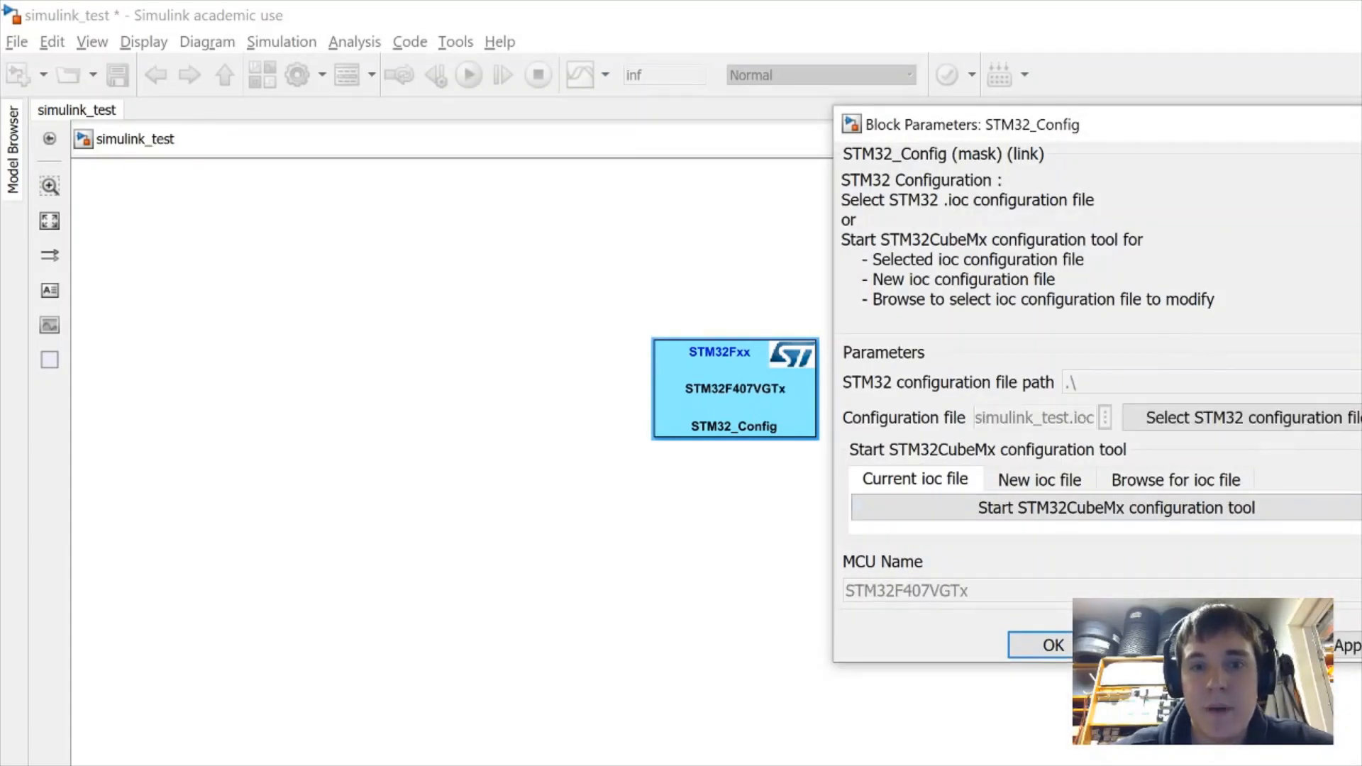
click(1026, 652)
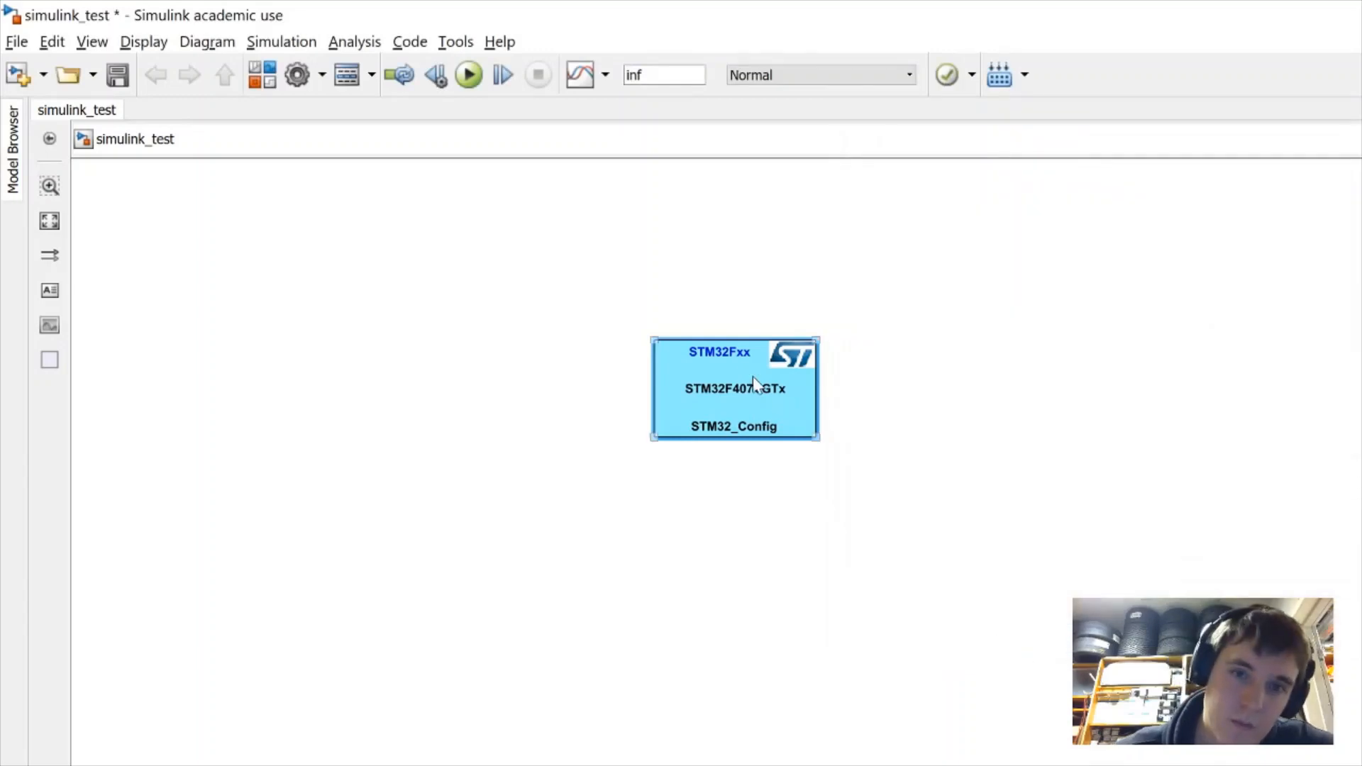
drag(723, 390, 928, 359)
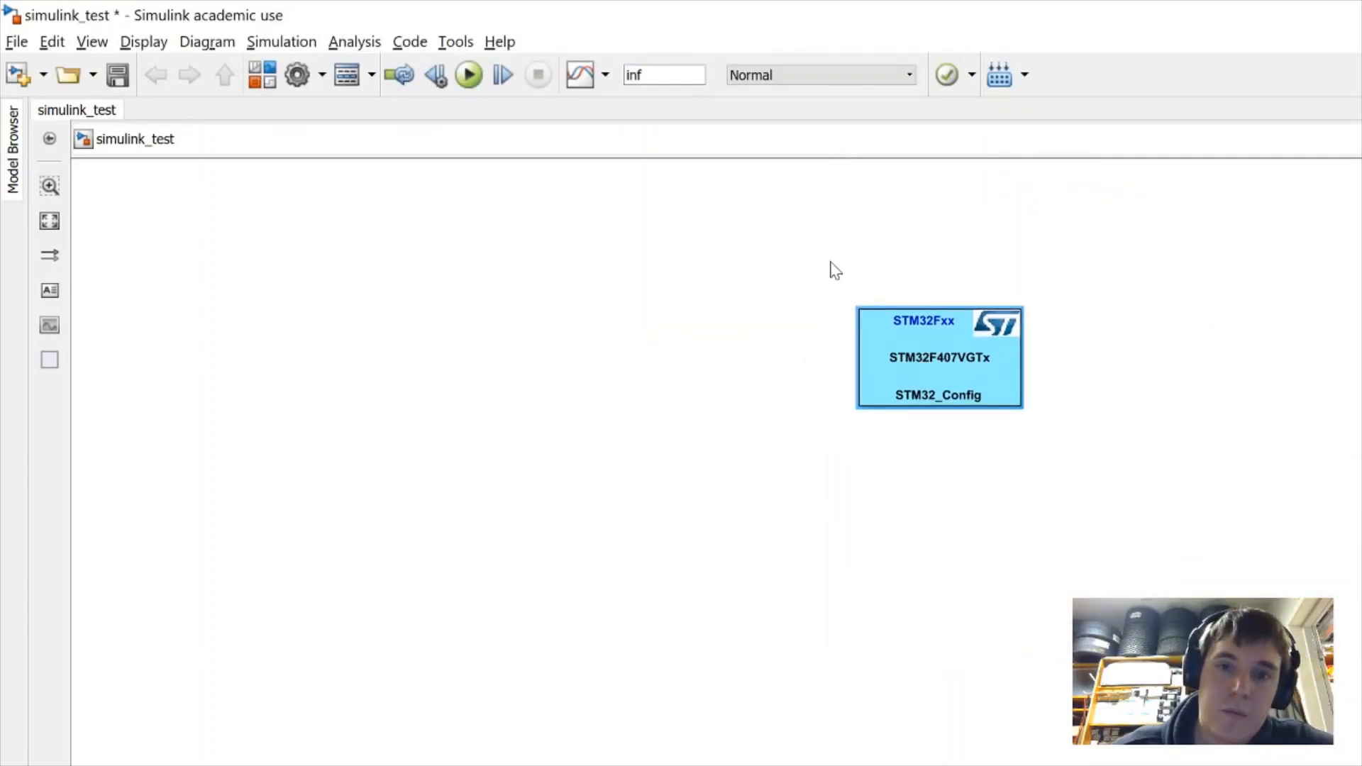
click(592, 454)
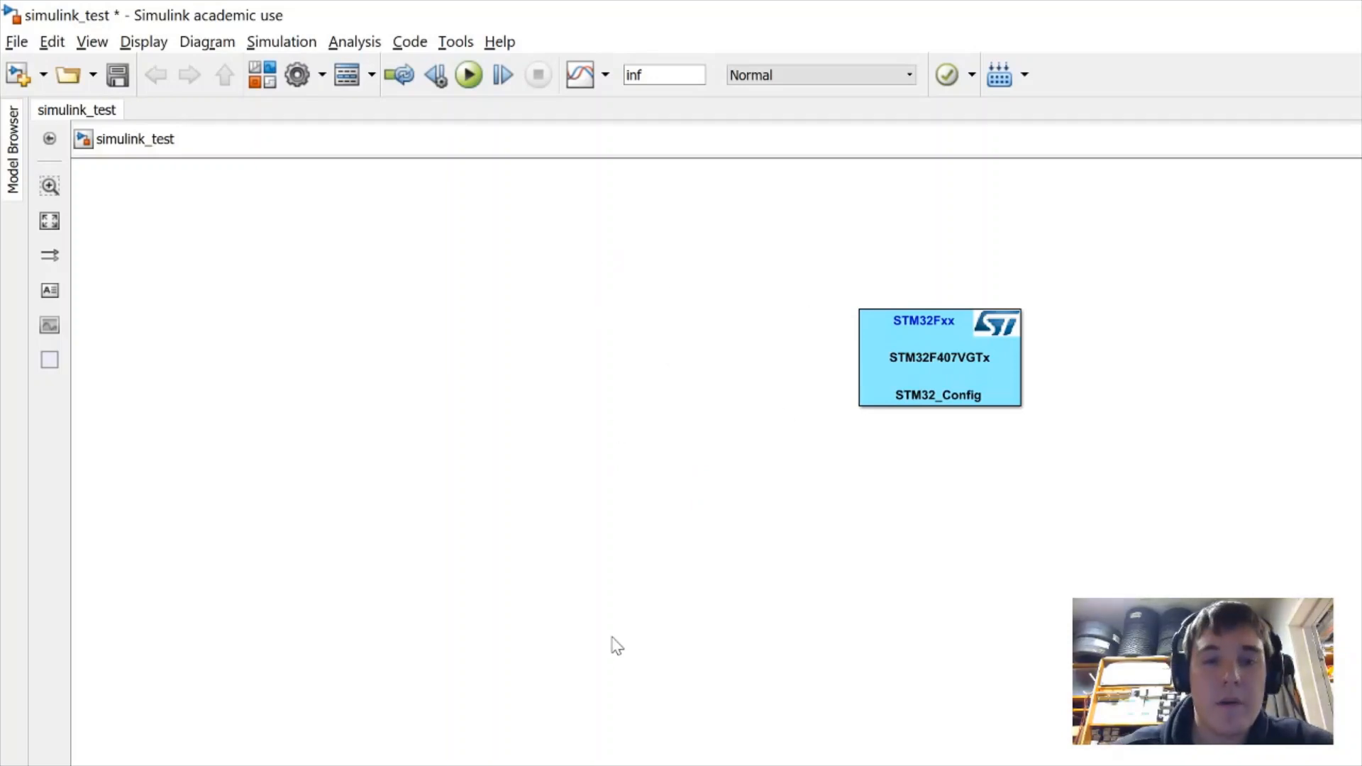
Insert a GPIO_Read block using the canvas quick search for 'gp'
click(906, 381)
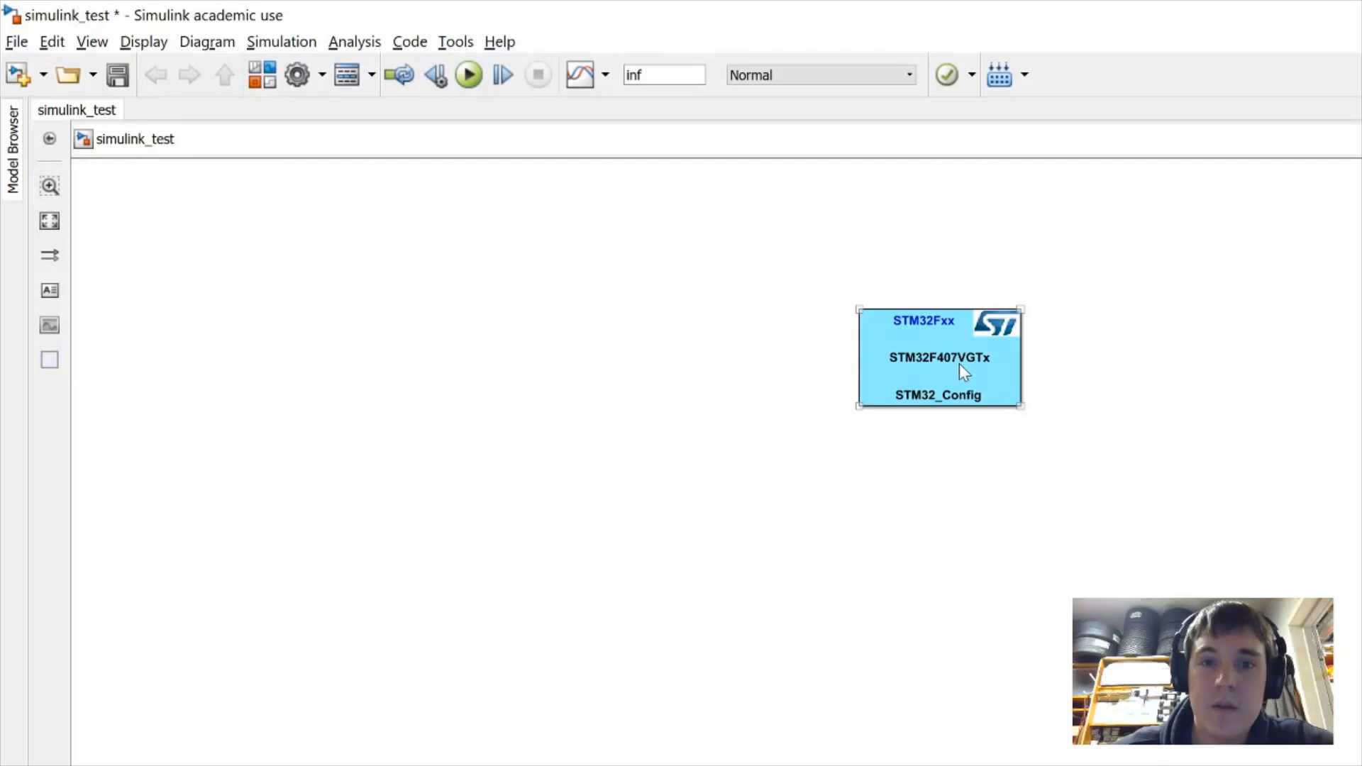
double_click(584, 573)
text(gpio)
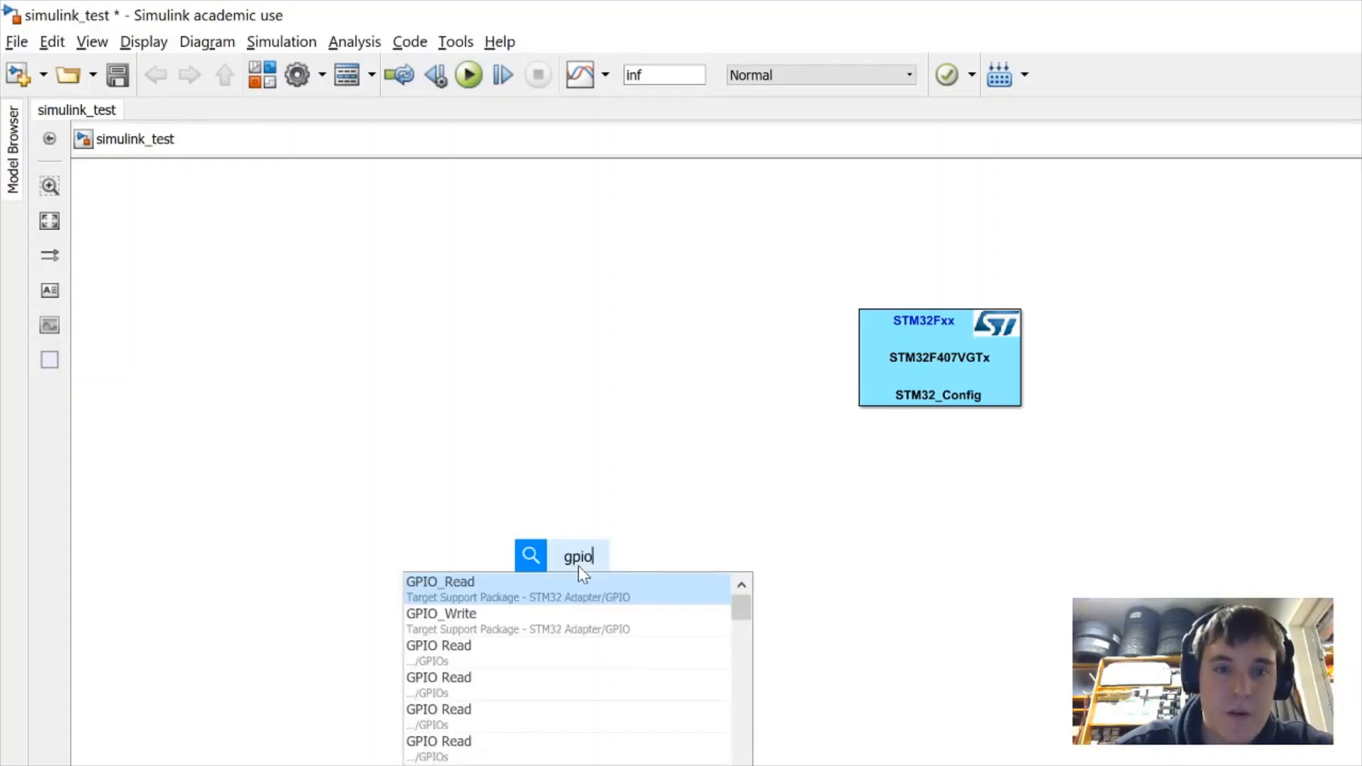
key(Return)
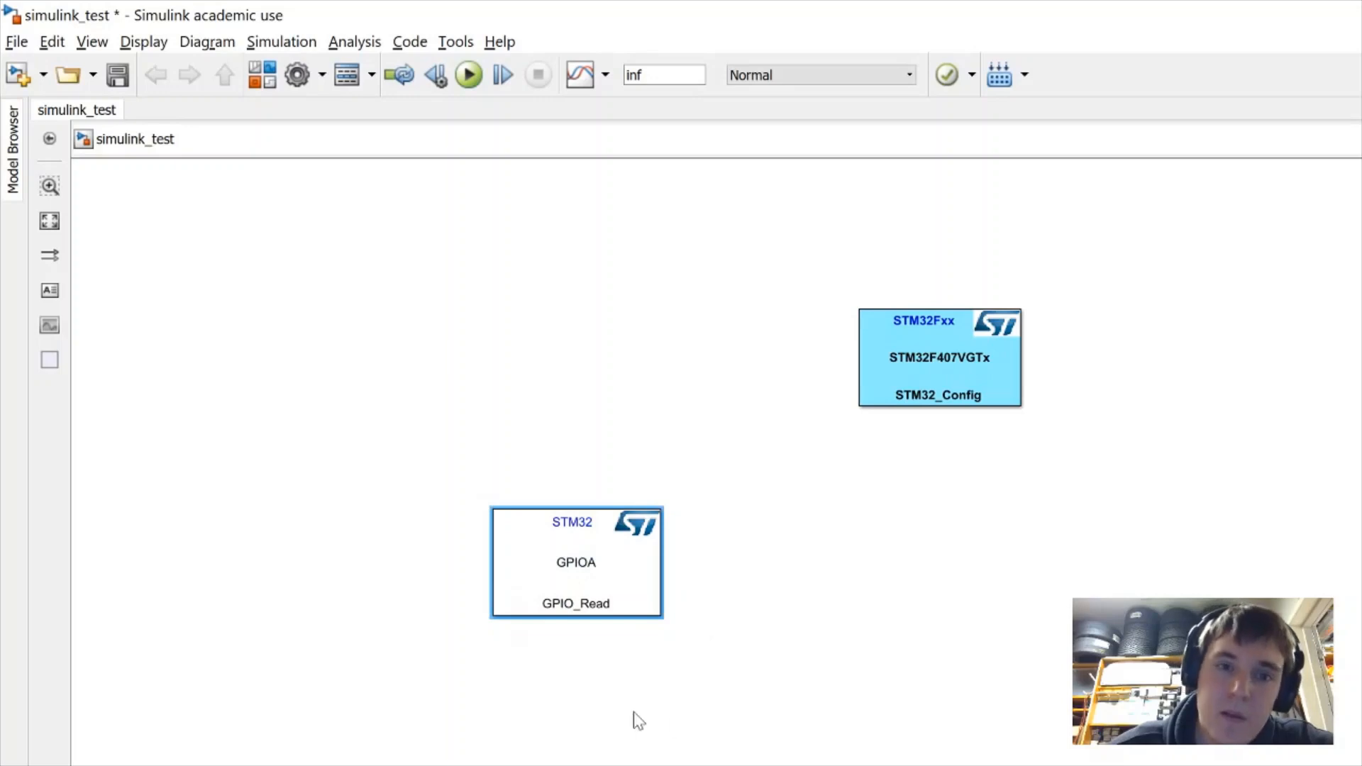
click(593, 477)
Set the GPIO_Read block to read Pin0 on port GPIOA and move it below STM32_Config
double_click(586, 574)
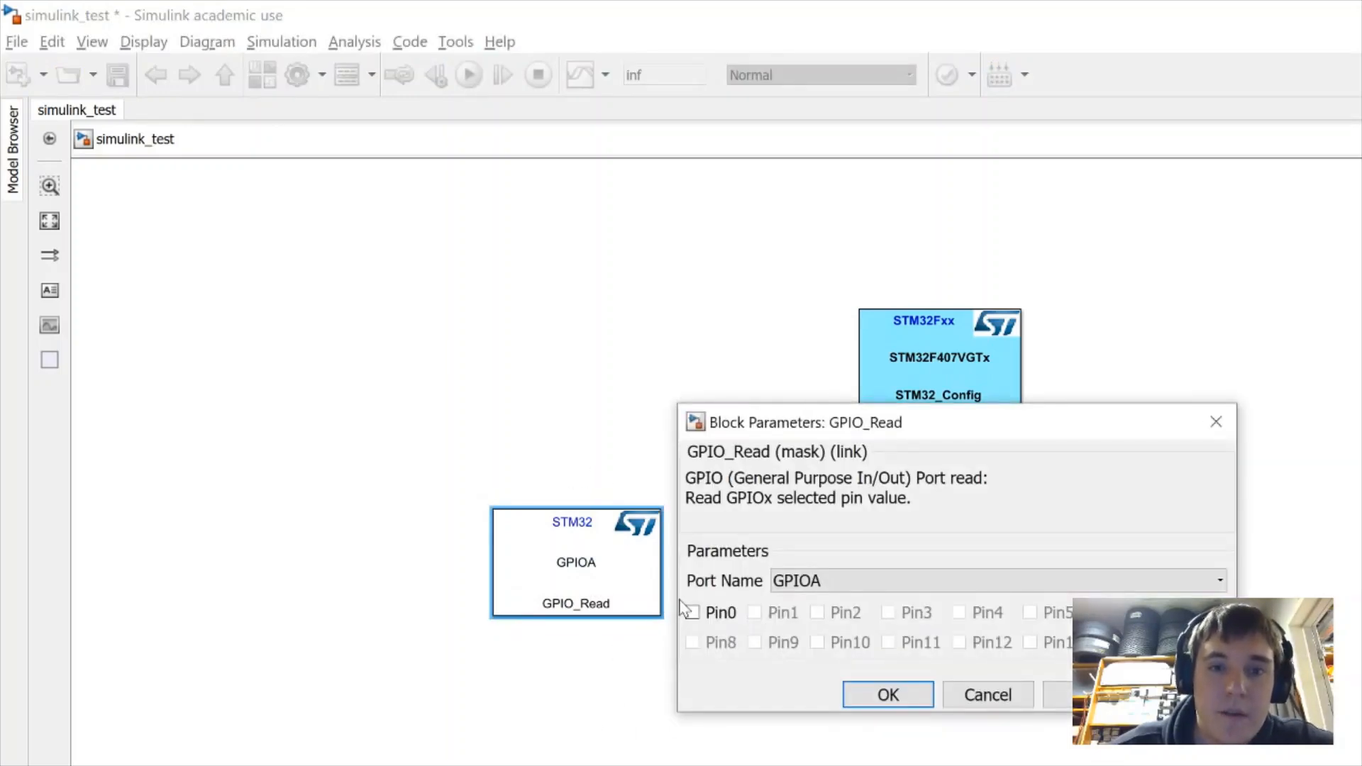
click(700, 614)
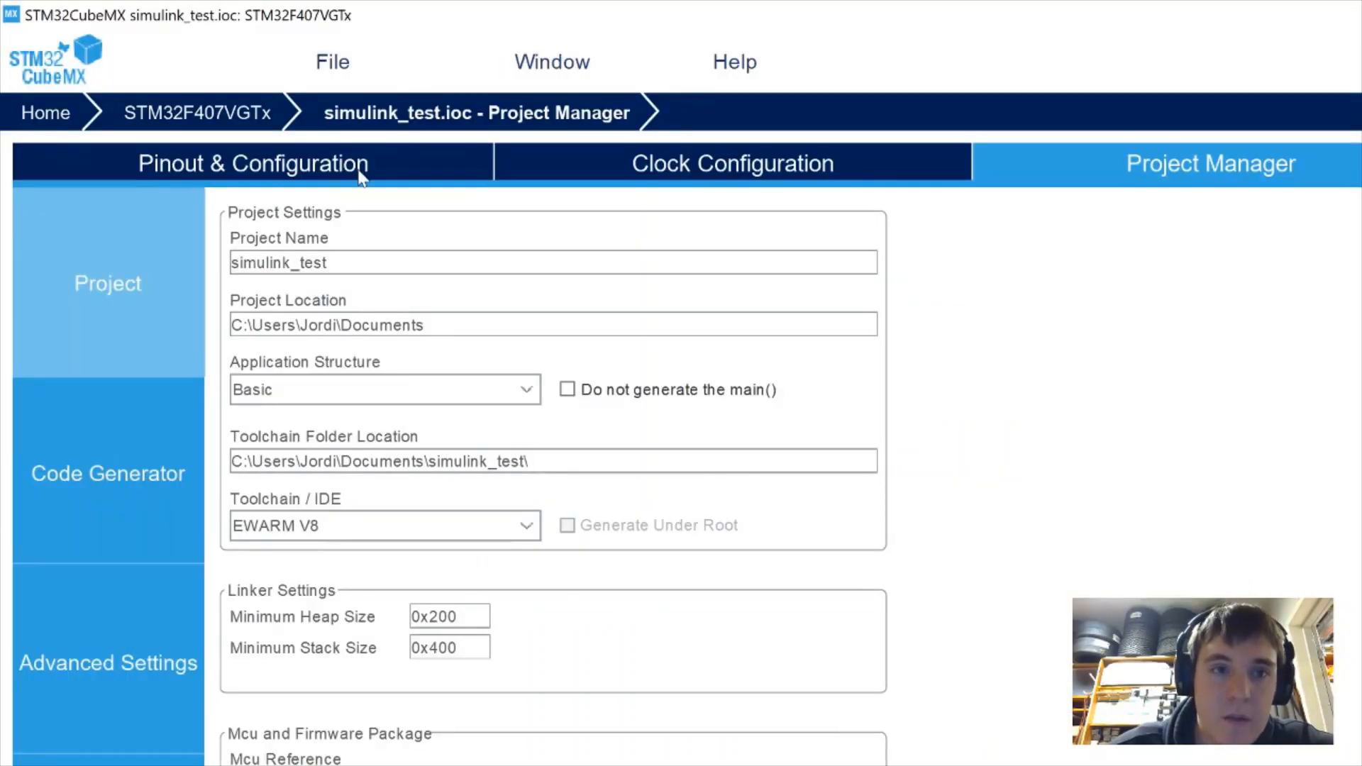
click(363, 174)
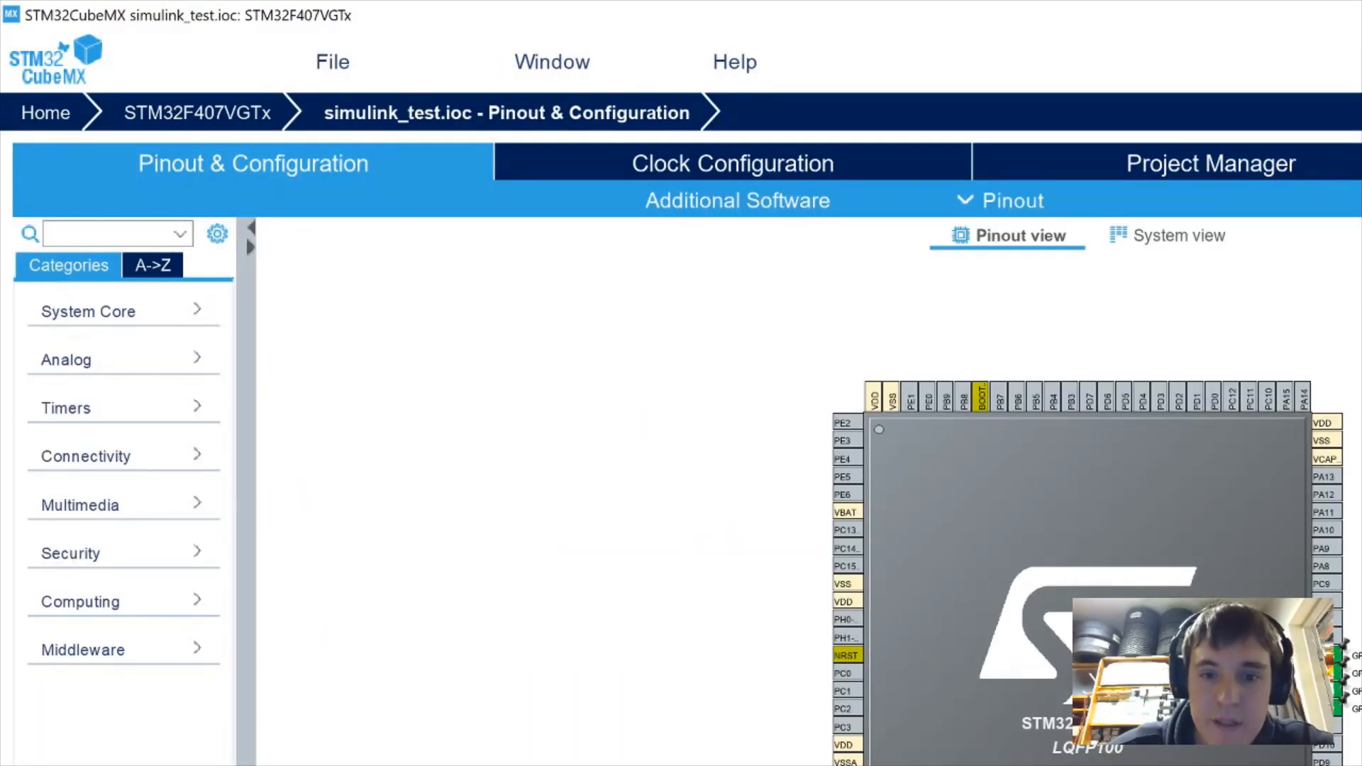
key(alt+Tab)
click(811, 579)
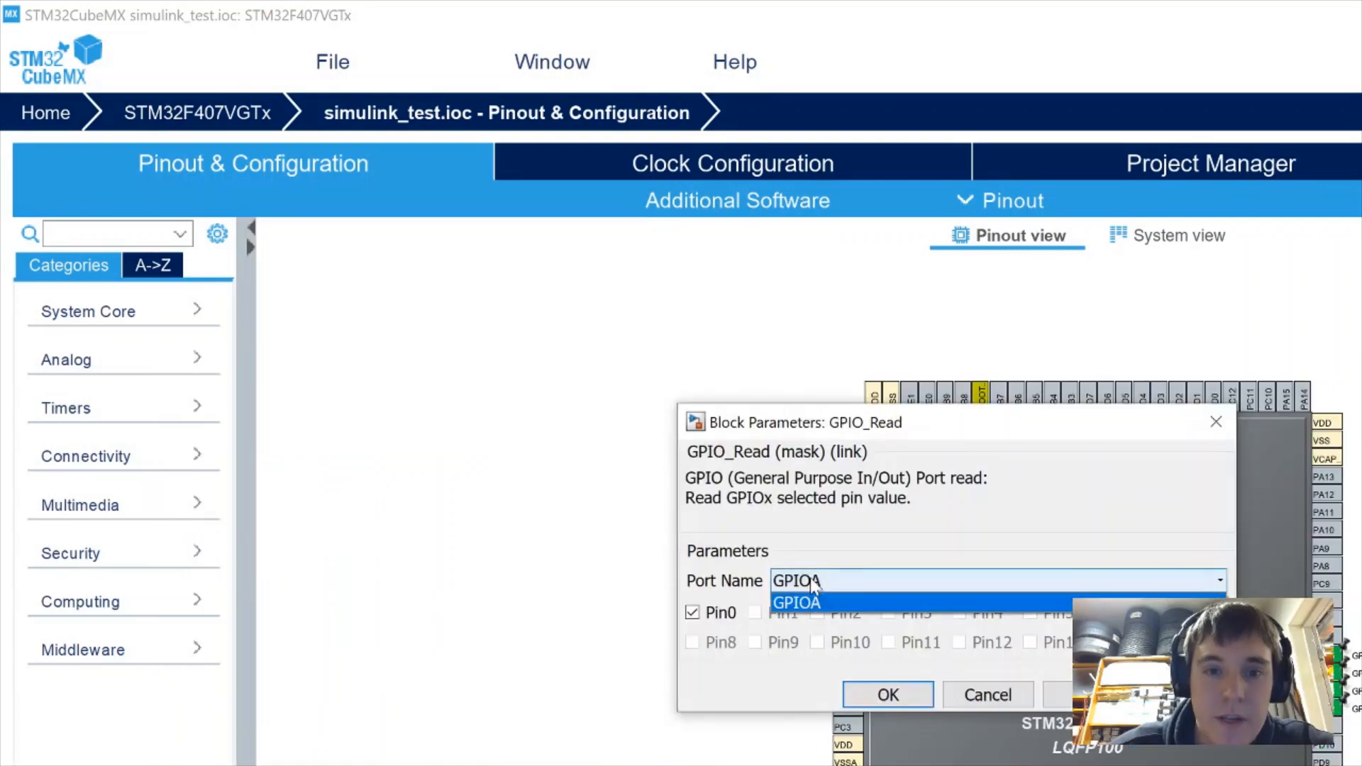
click(802, 596)
click(889, 695)
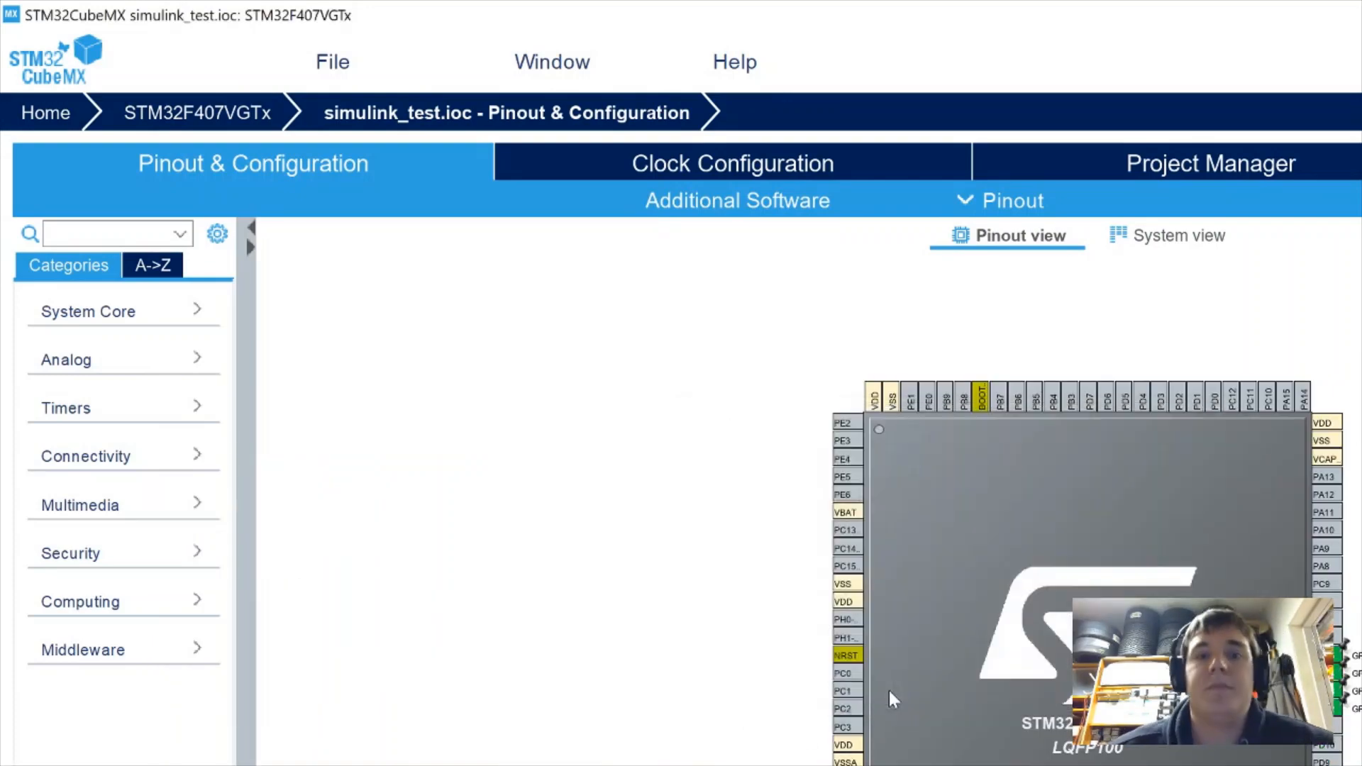
key(alt+Tab)
click(718, 601)
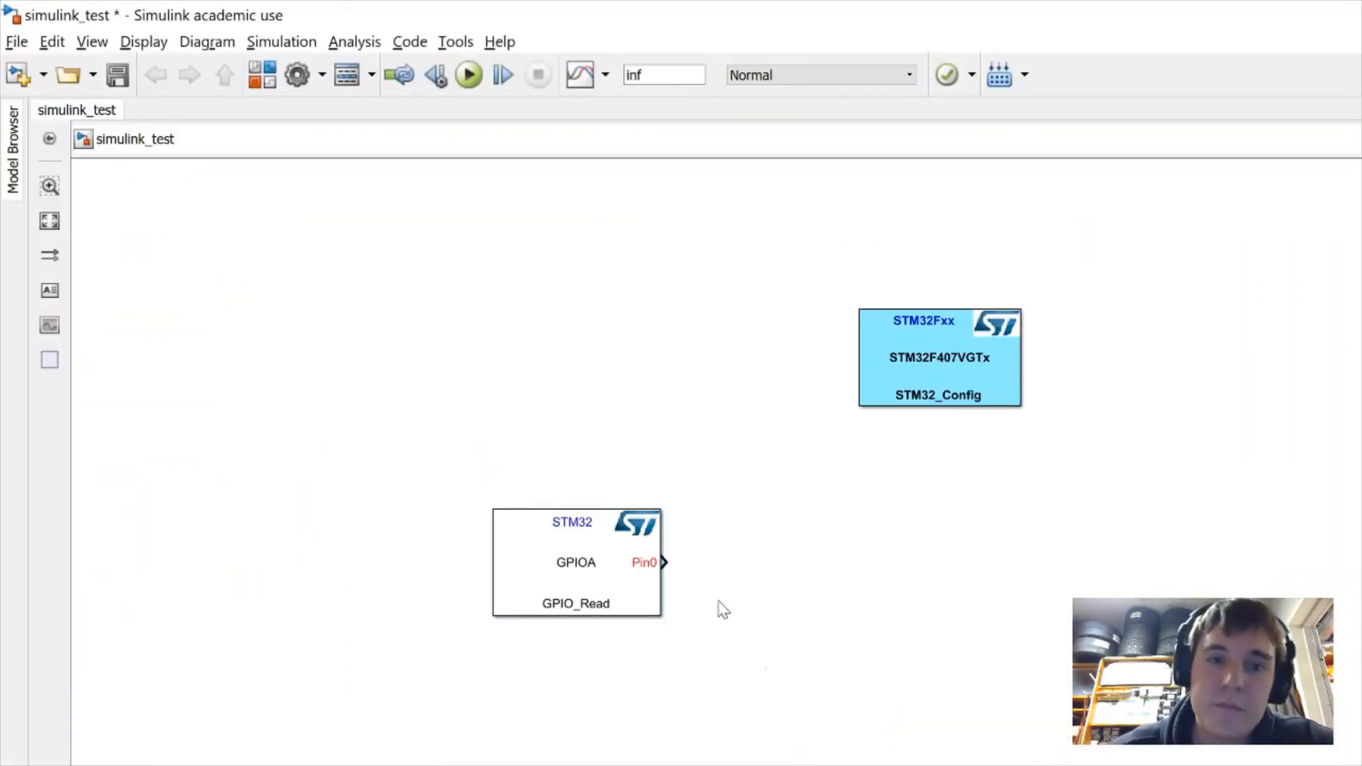
drag(559, 556, 492, 765)
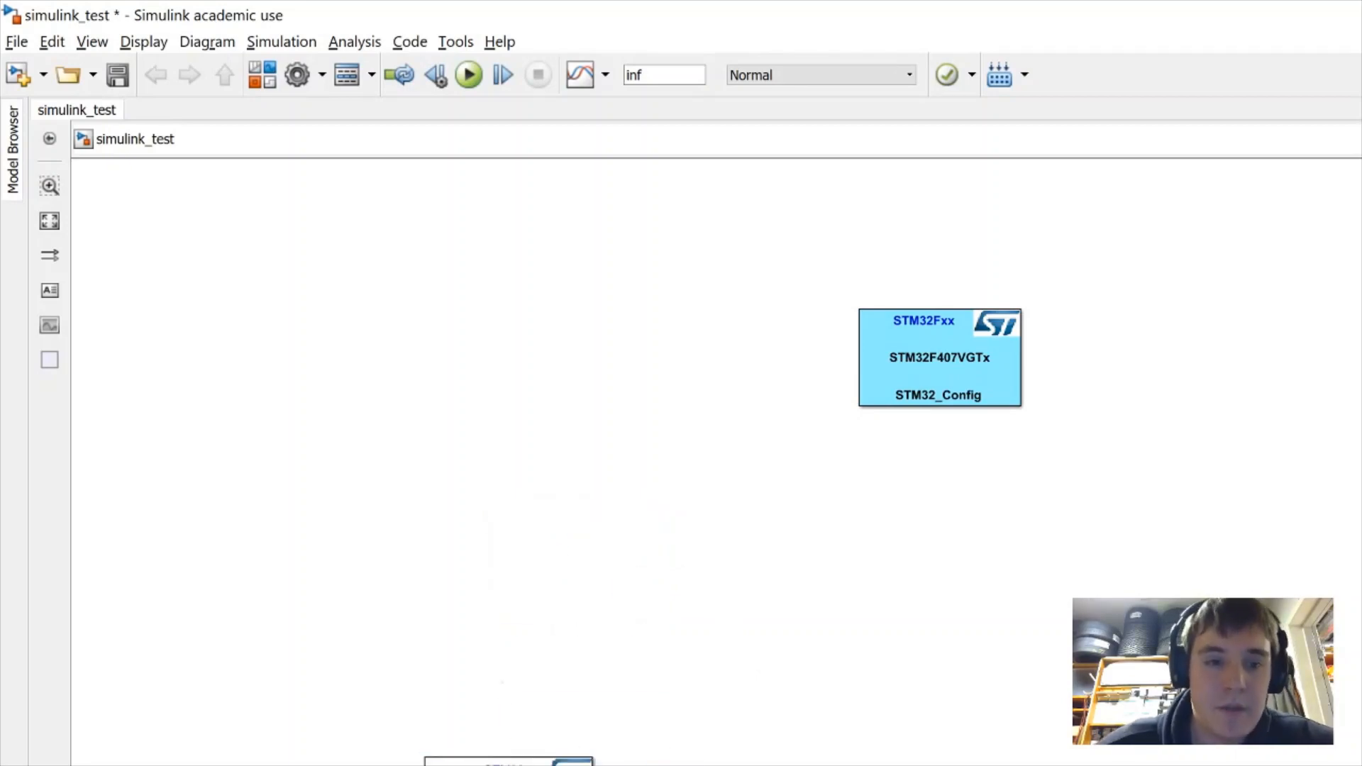
mouse_move(550, 765)
mouse_down()
mouse_move(529, 765)
mouse_move(519, 736)
mouse_move(570, 735)
mouse_move(528, 760)
mouse_up()
Insert a GPIO_Write block via 'gpio_w' for GPIOD pins 12–15, placed at the lower right
double_click(1028, 674)
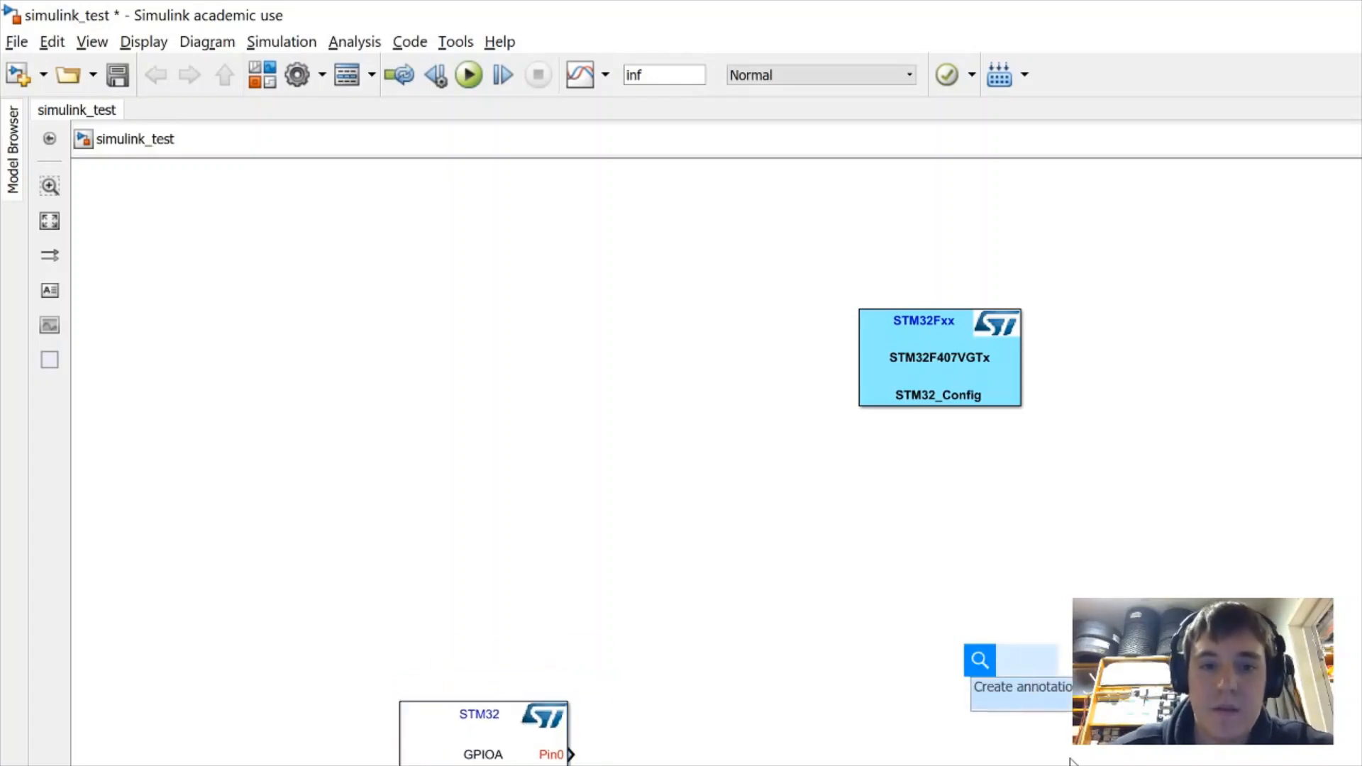
text(gpio_w)
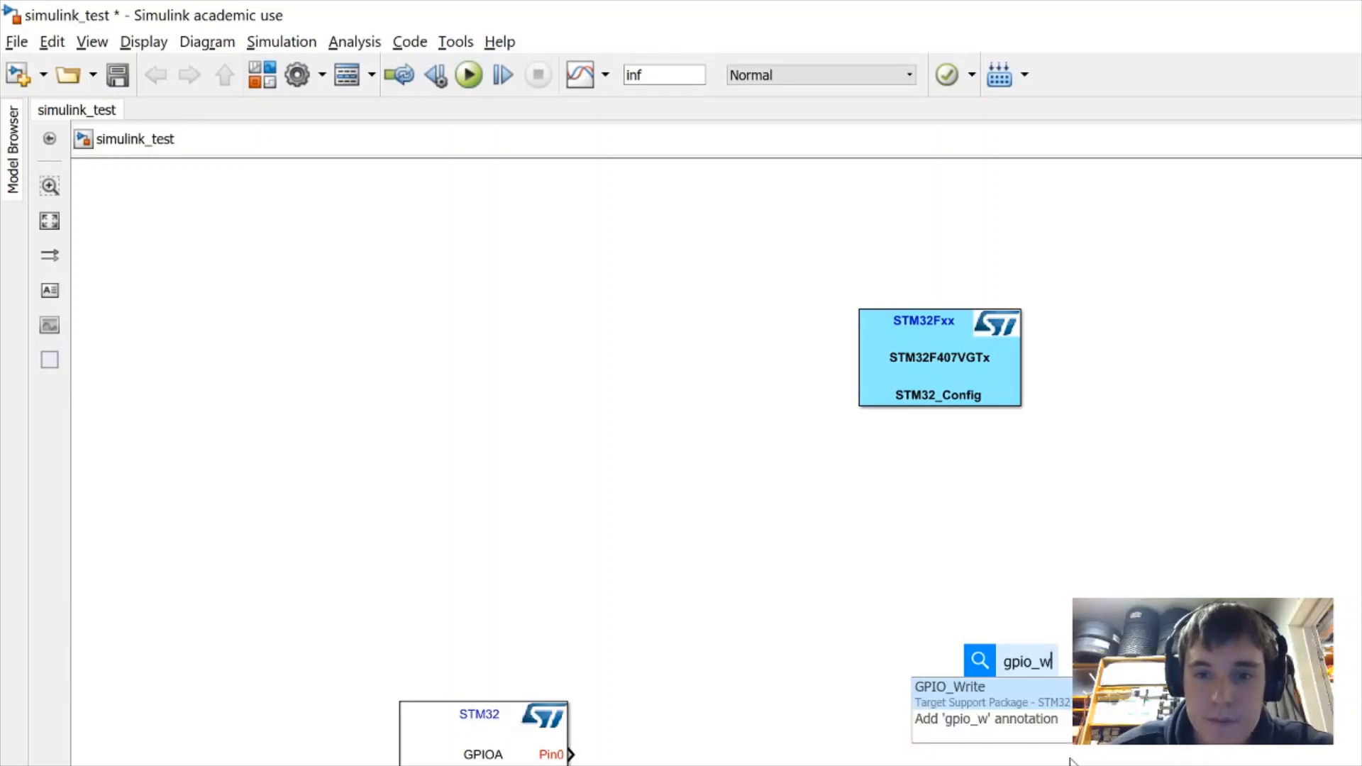
click(1065, 687)
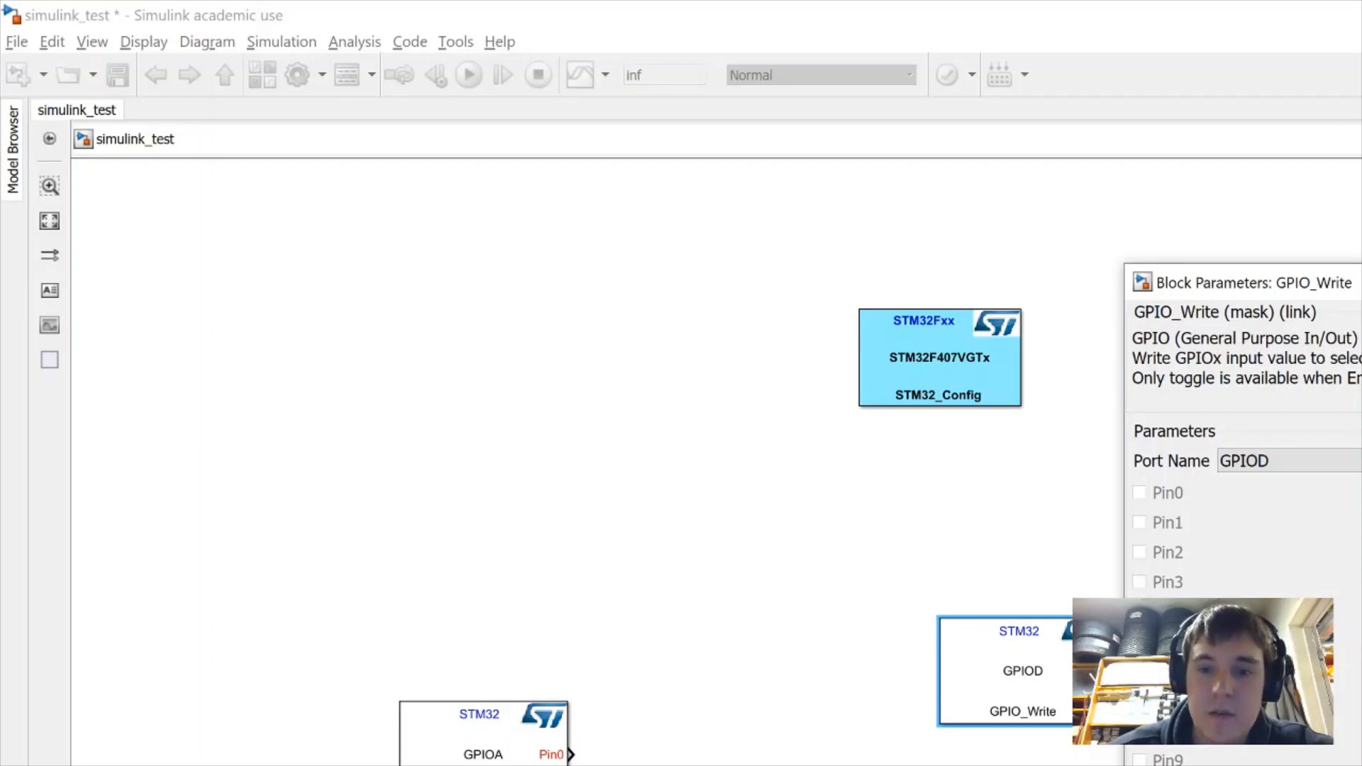
key(Return)
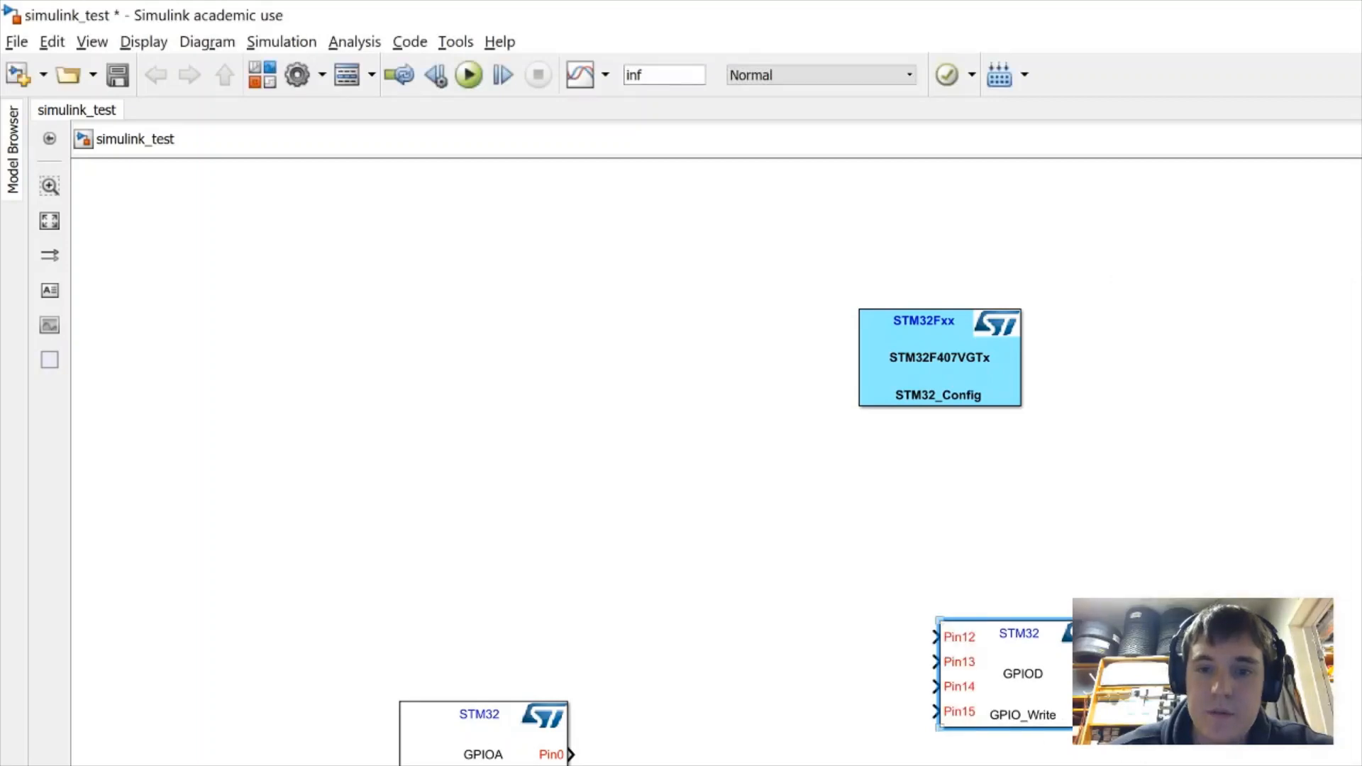
drag(1100, 684, 1361, 763)
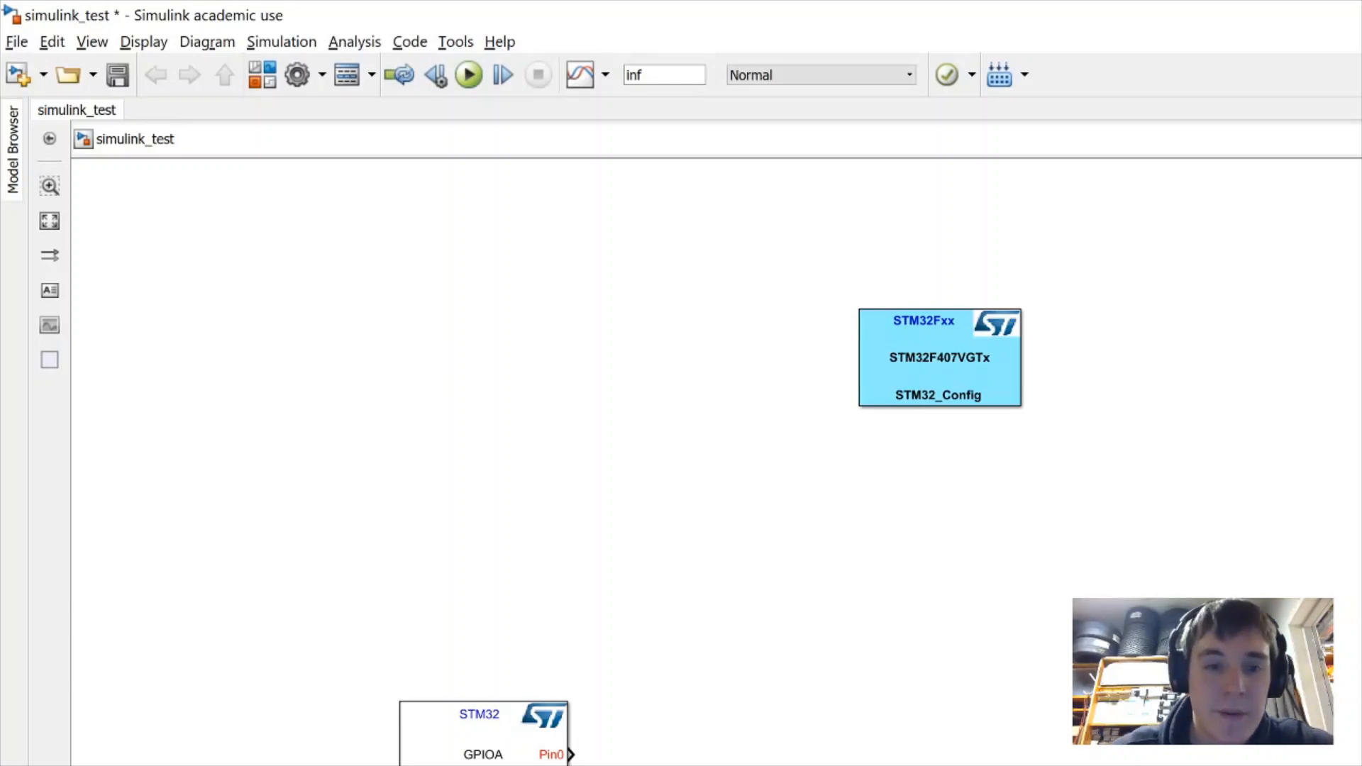
Insert a Chart block from the 'chart' quick search, enlarge it, move it right, and open it
double_click(806, 630)
text(chart)
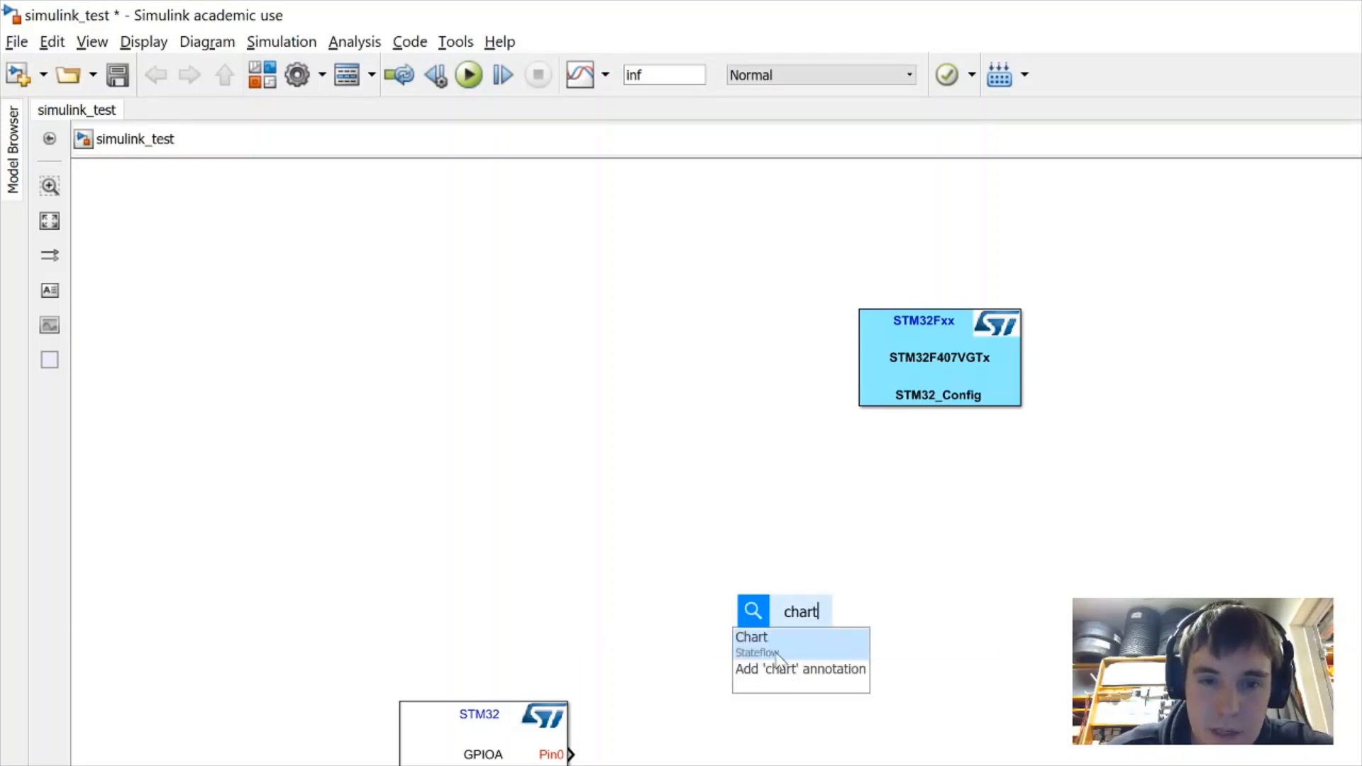
click(780, 650)
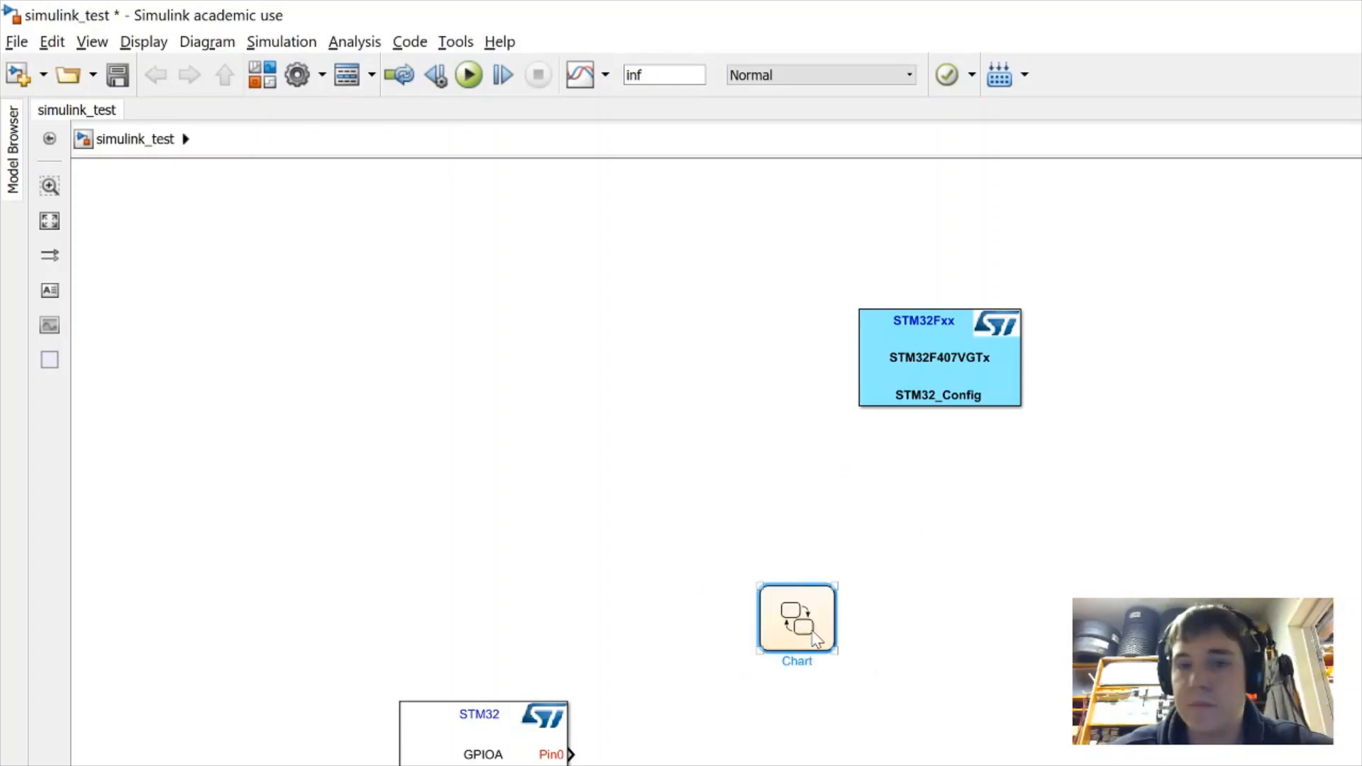
drag(835, 651, 1034, 765)
drag(906, 754, 1135, 764)
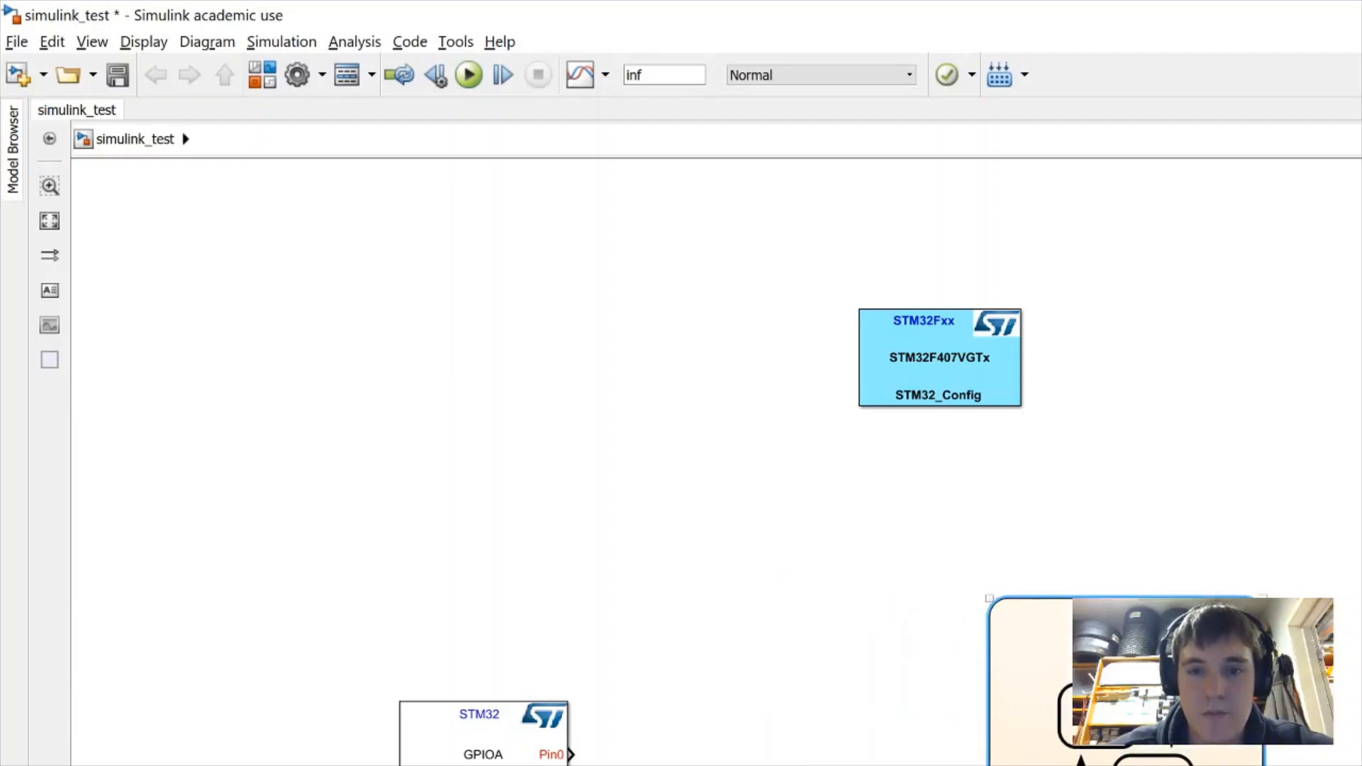
double_click(1136, 760)
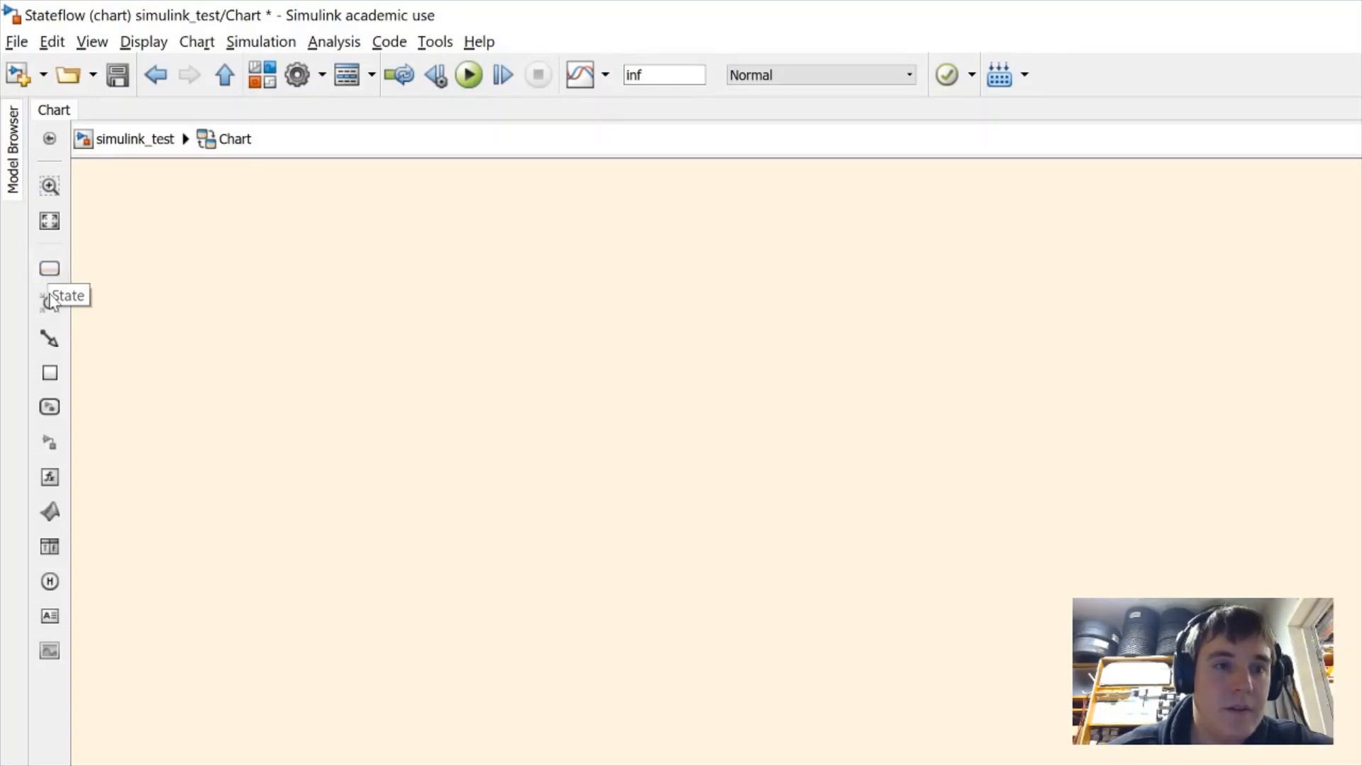
Place a new state box on the chart and enlarge it
click(48, 270)
click(483, 374)
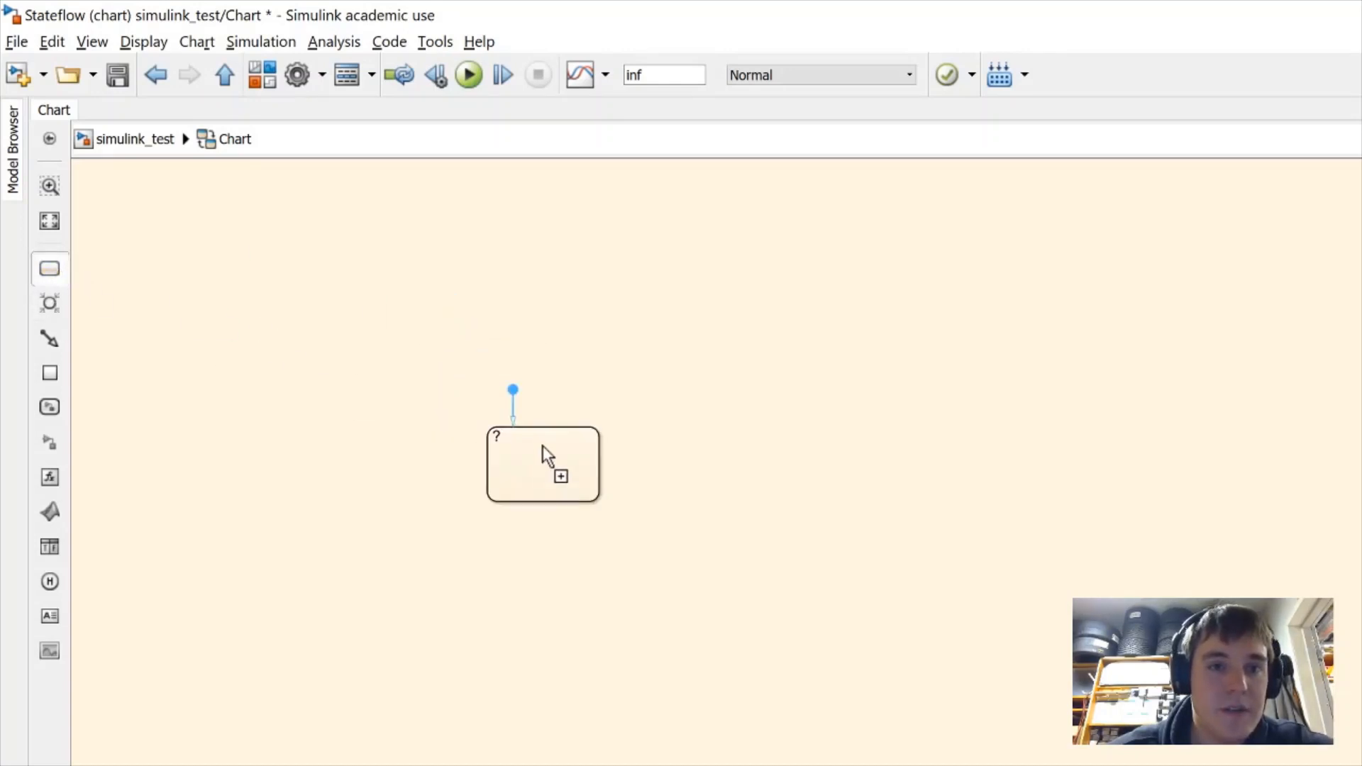
click(531, 419)
drag(600, 473, 728, 586)
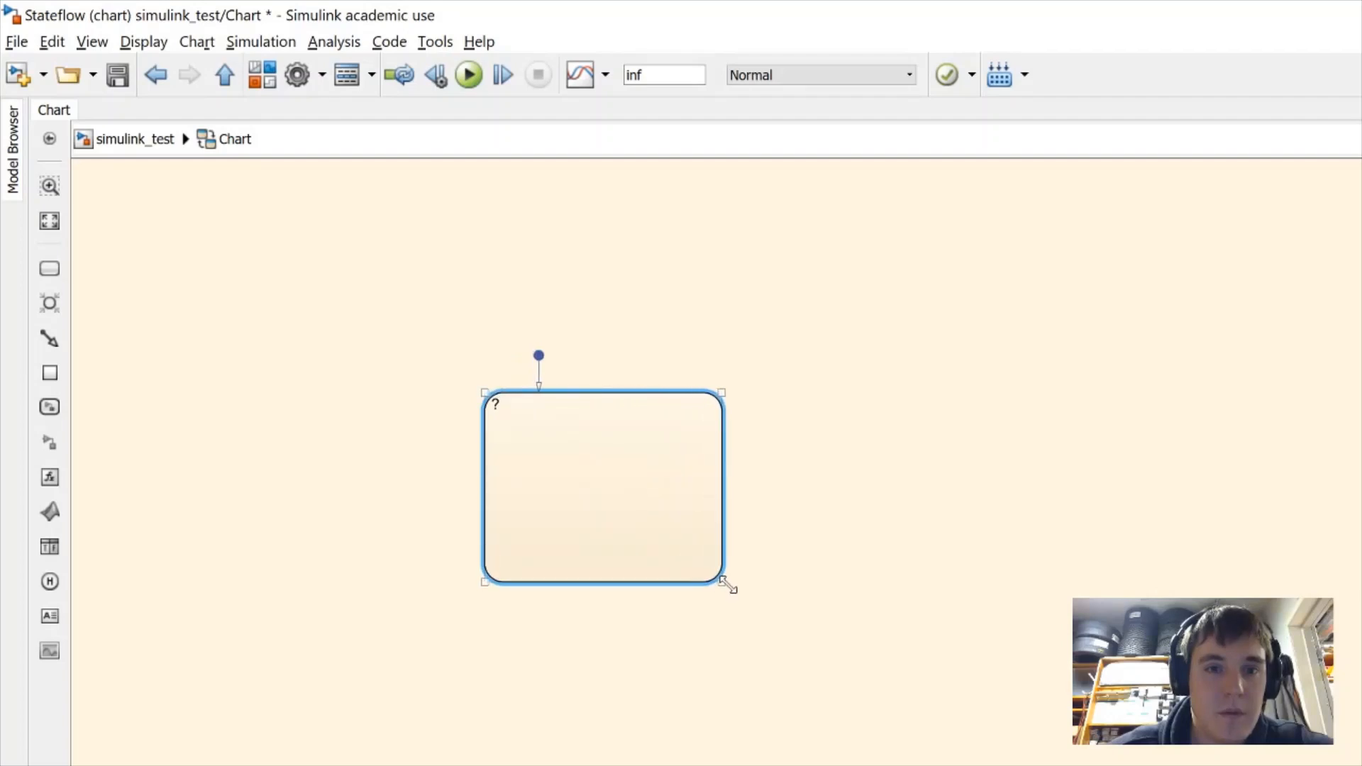
Name the state green_state with a first assignment green_led = 1
click(501, 407)
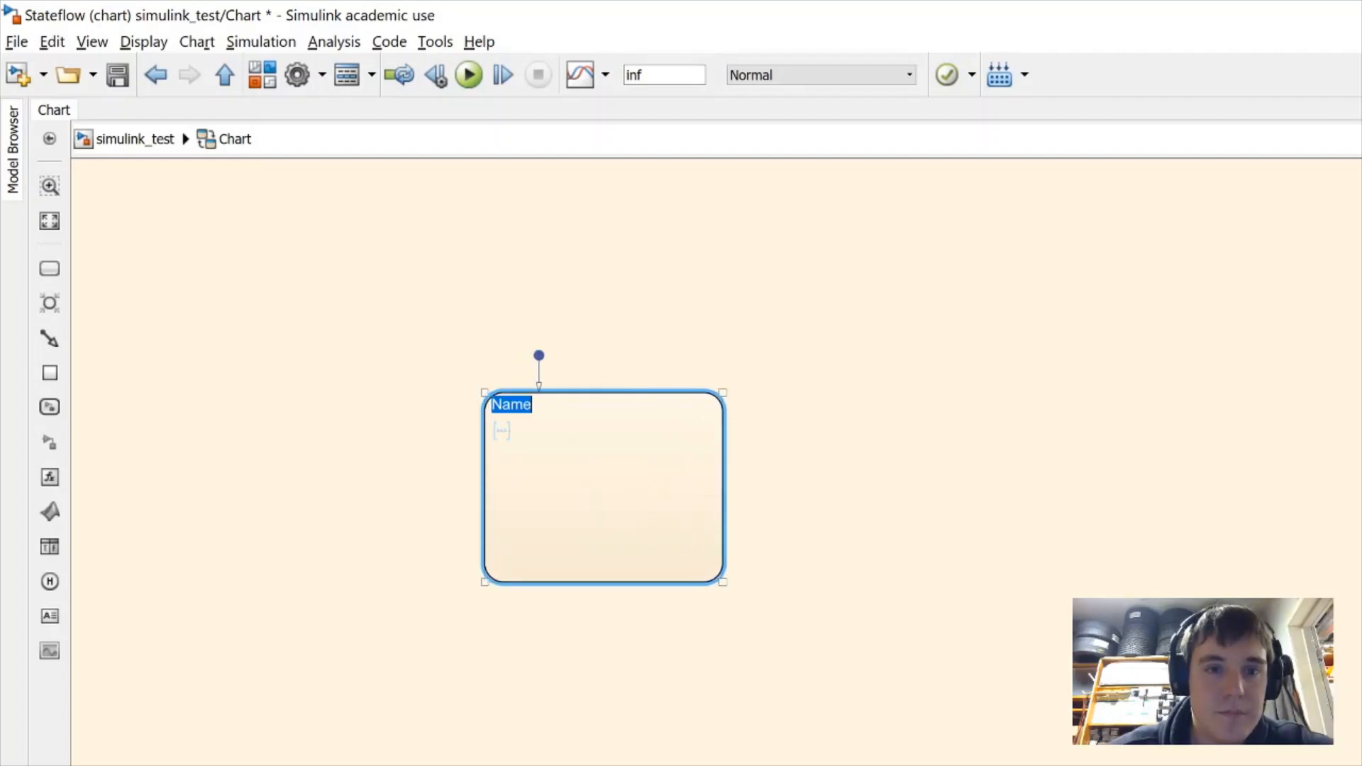
text(green_state)
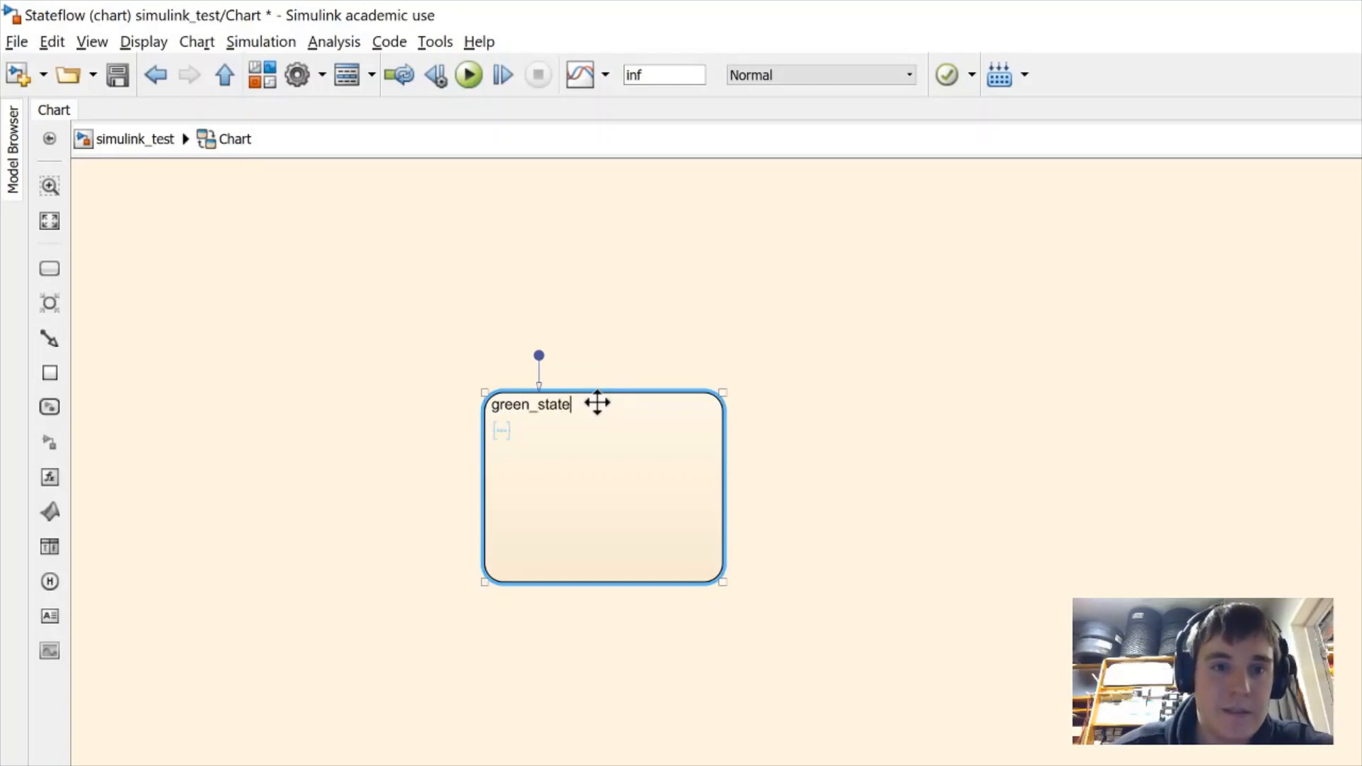
text(:)
key(Return)
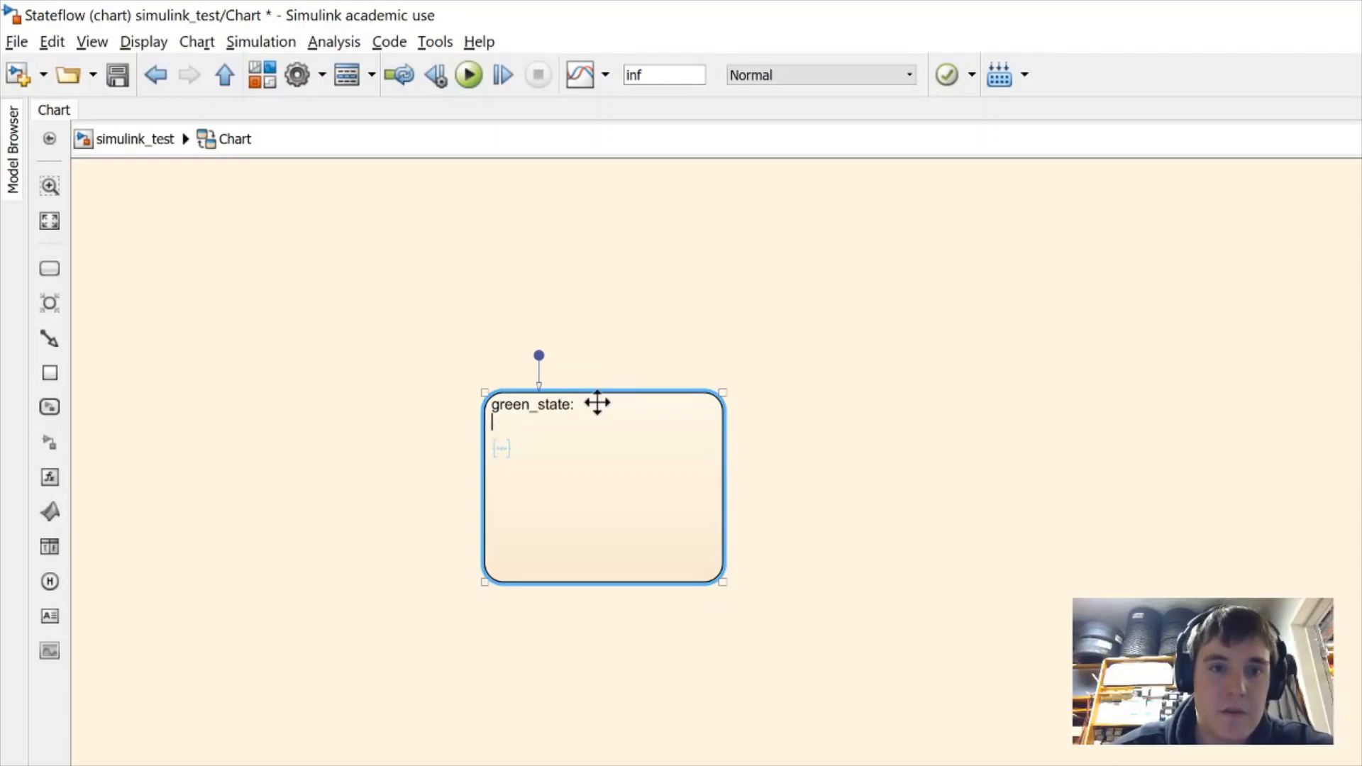
key(Return)
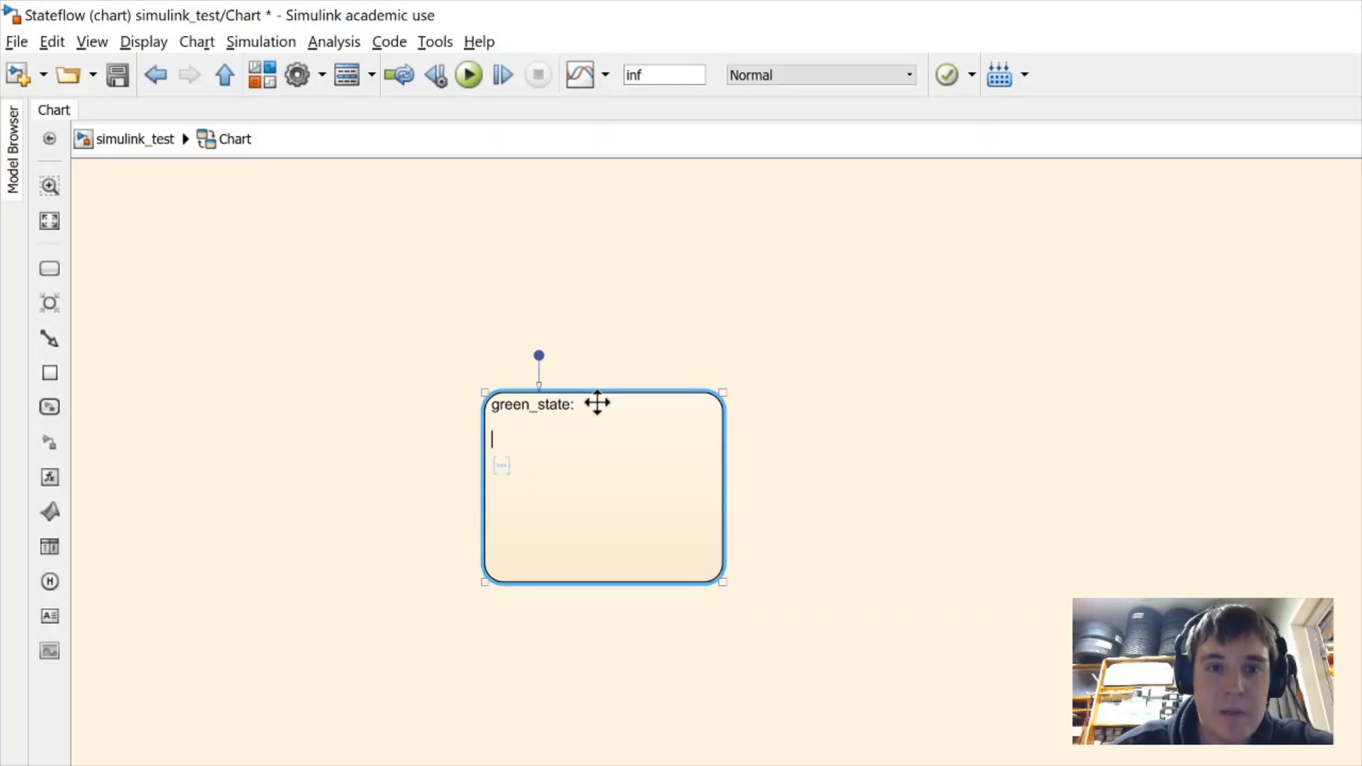
text(green)
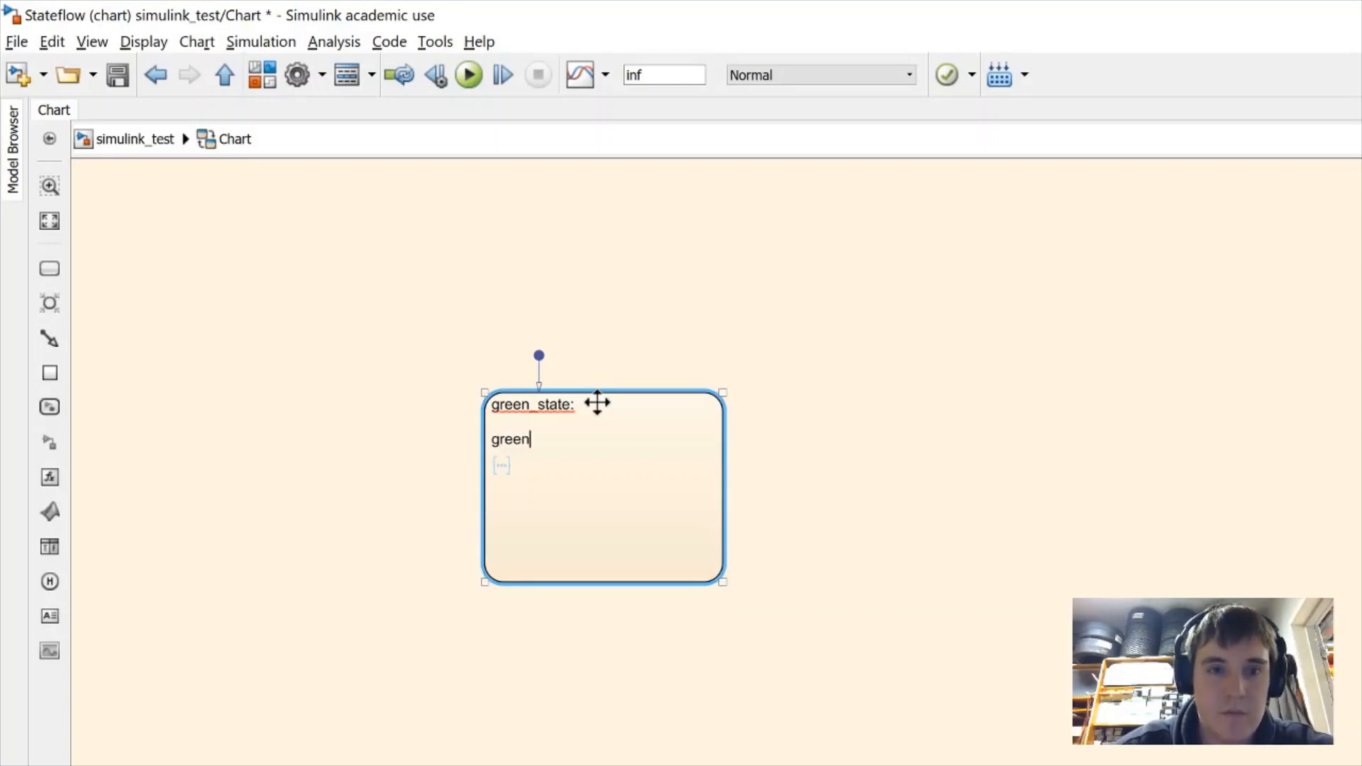
text(_led)
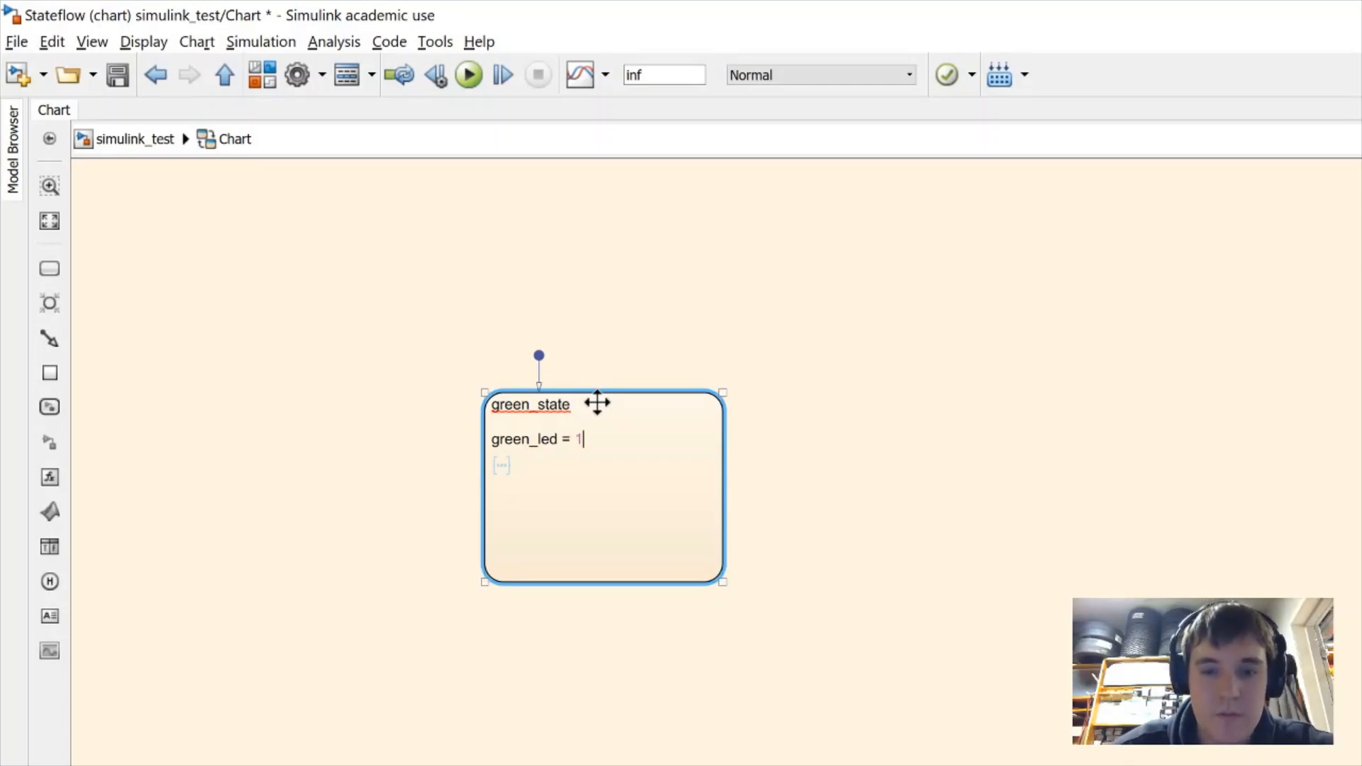
text(= 1)
key(Return)
Add red_led = 0, orange_led = 0 and blue_led lines to green_state's label
text(red)
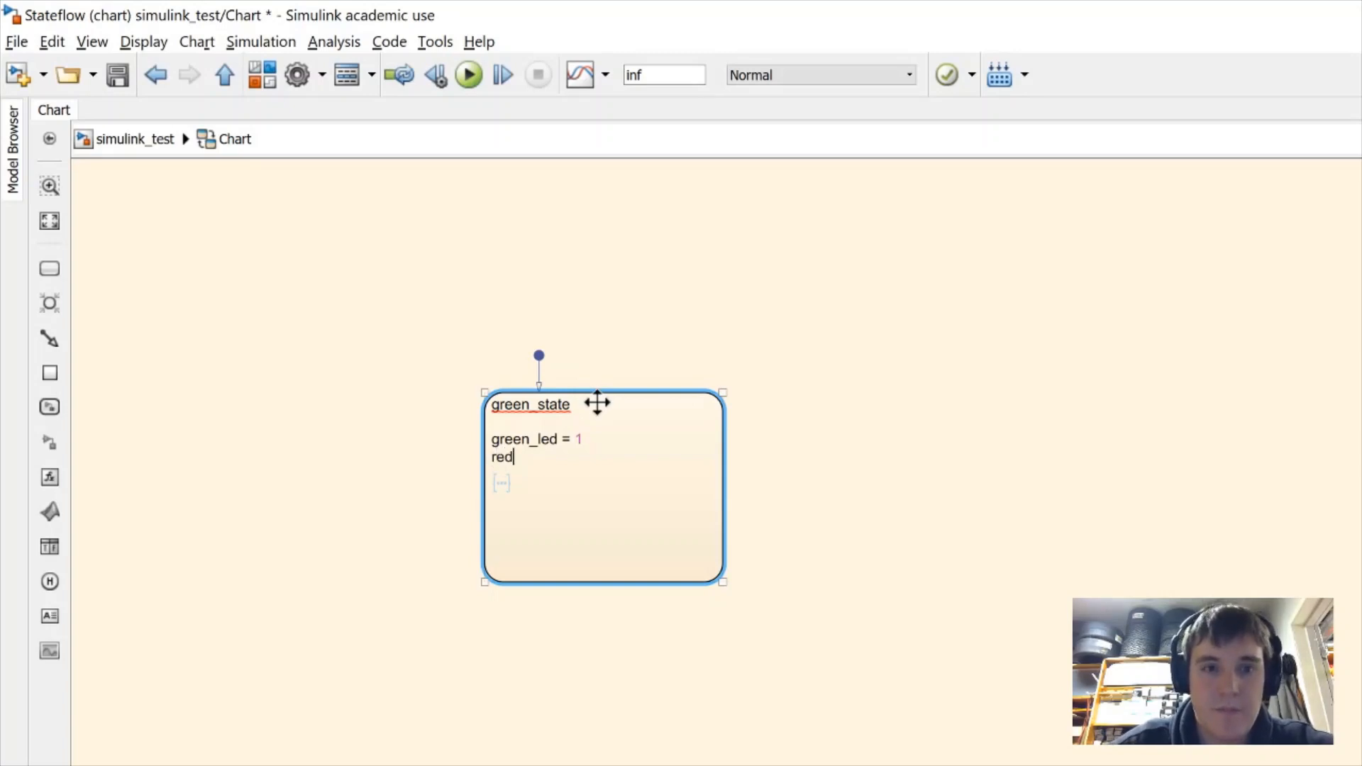
text(_;ed)
key(BackSpace)
key(BackSpace)
key(BackSpace)
text(led)
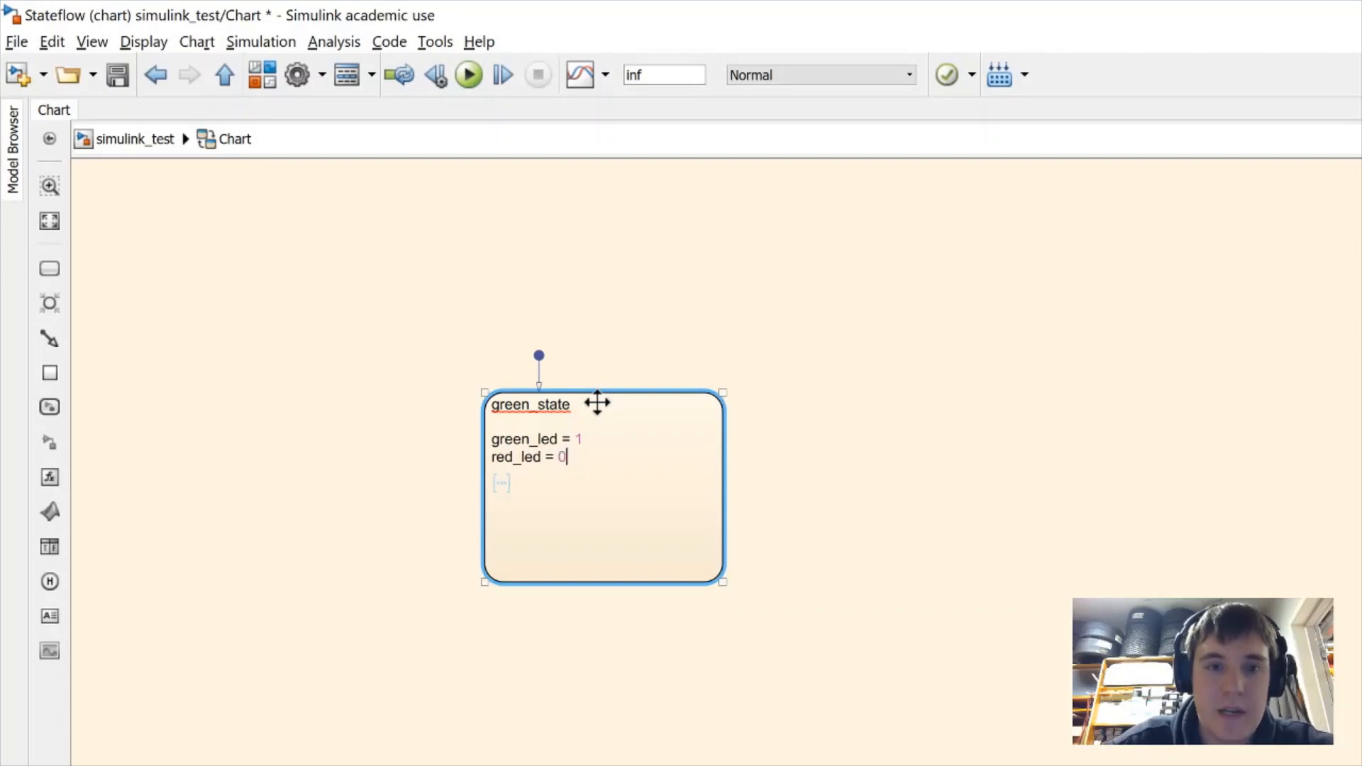
text( = 0)
key(Return)
text(orange_l)
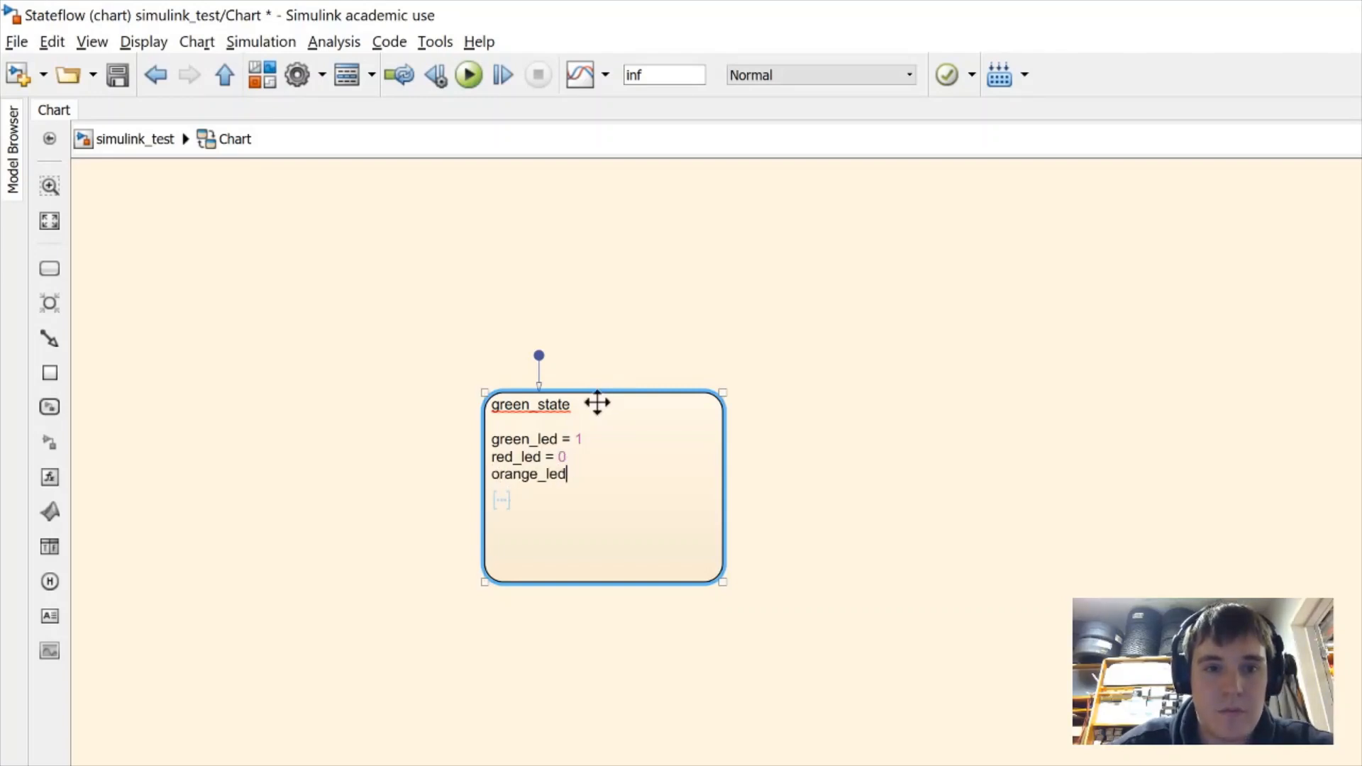
text(ed)
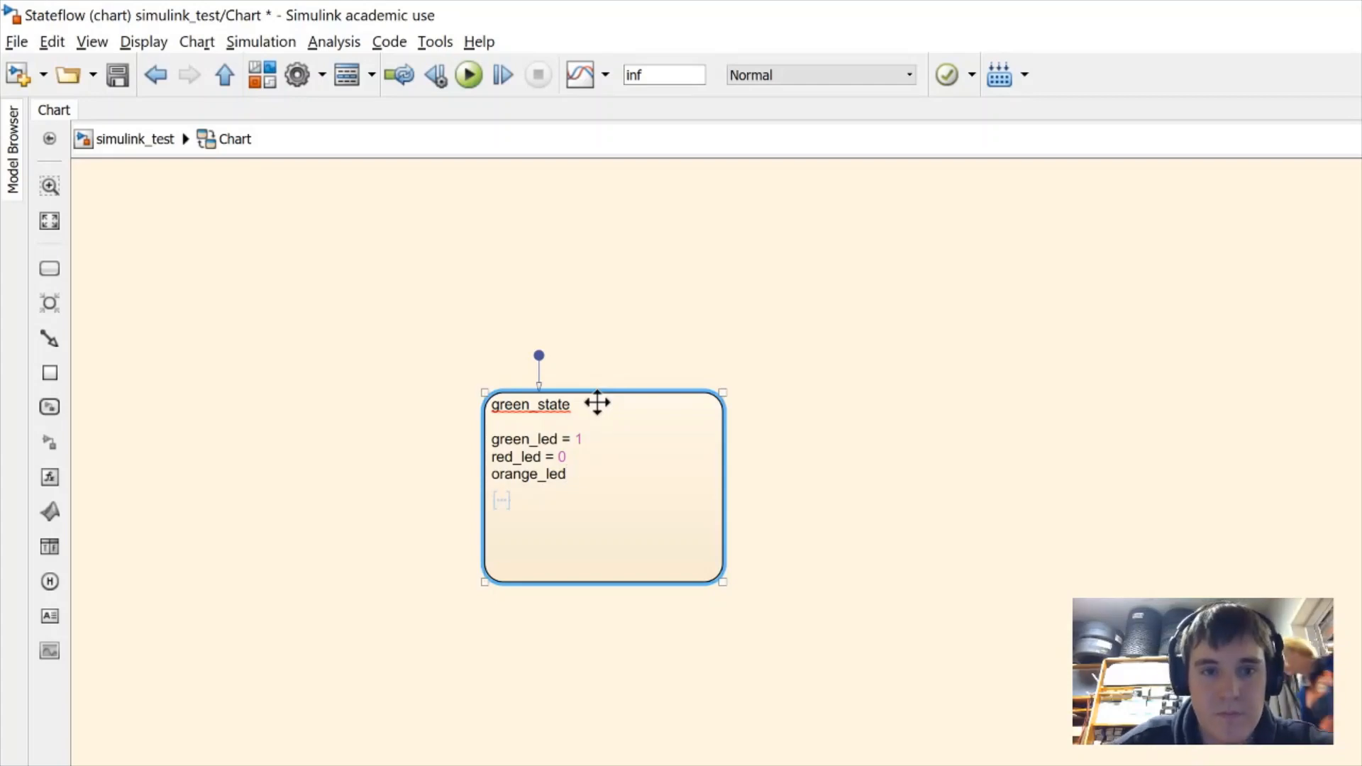
text( = 0)
key(Return)
text(bl)
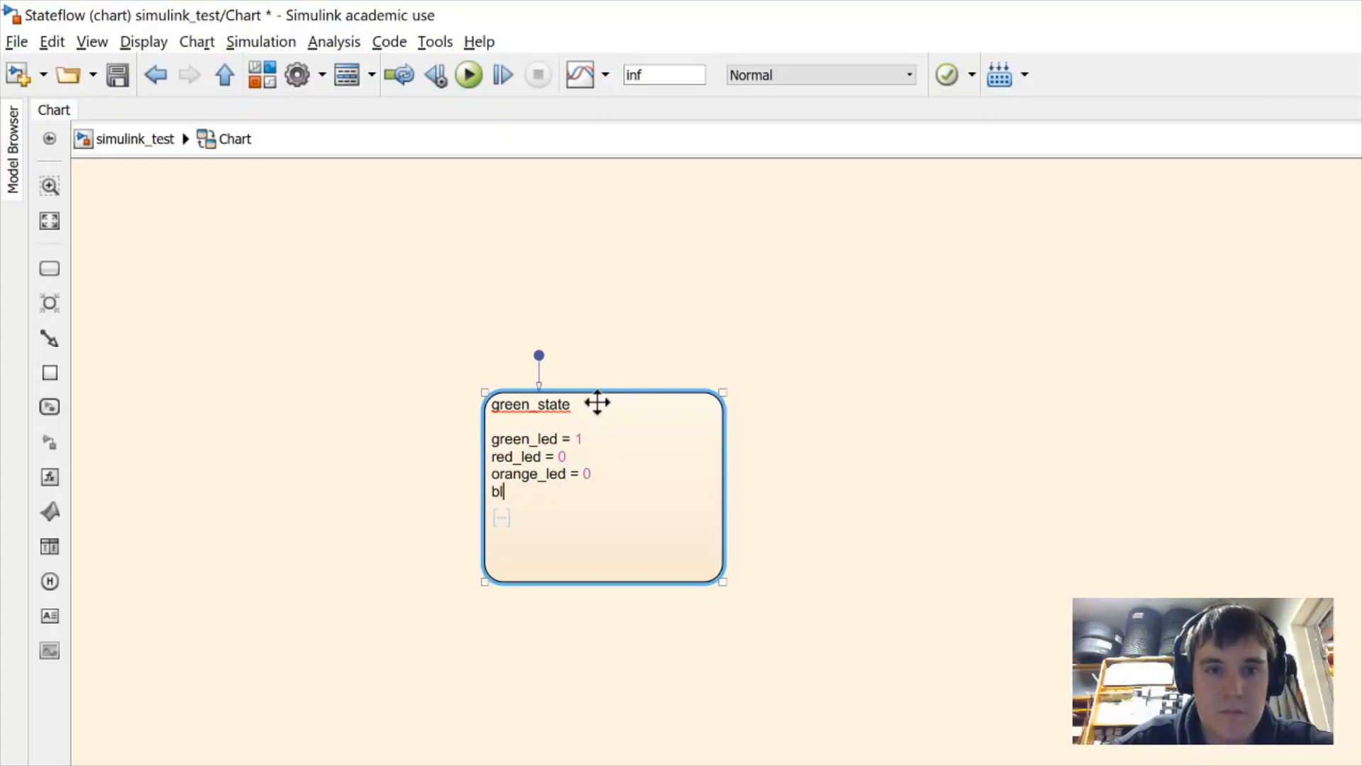
text(ue_led = 0)
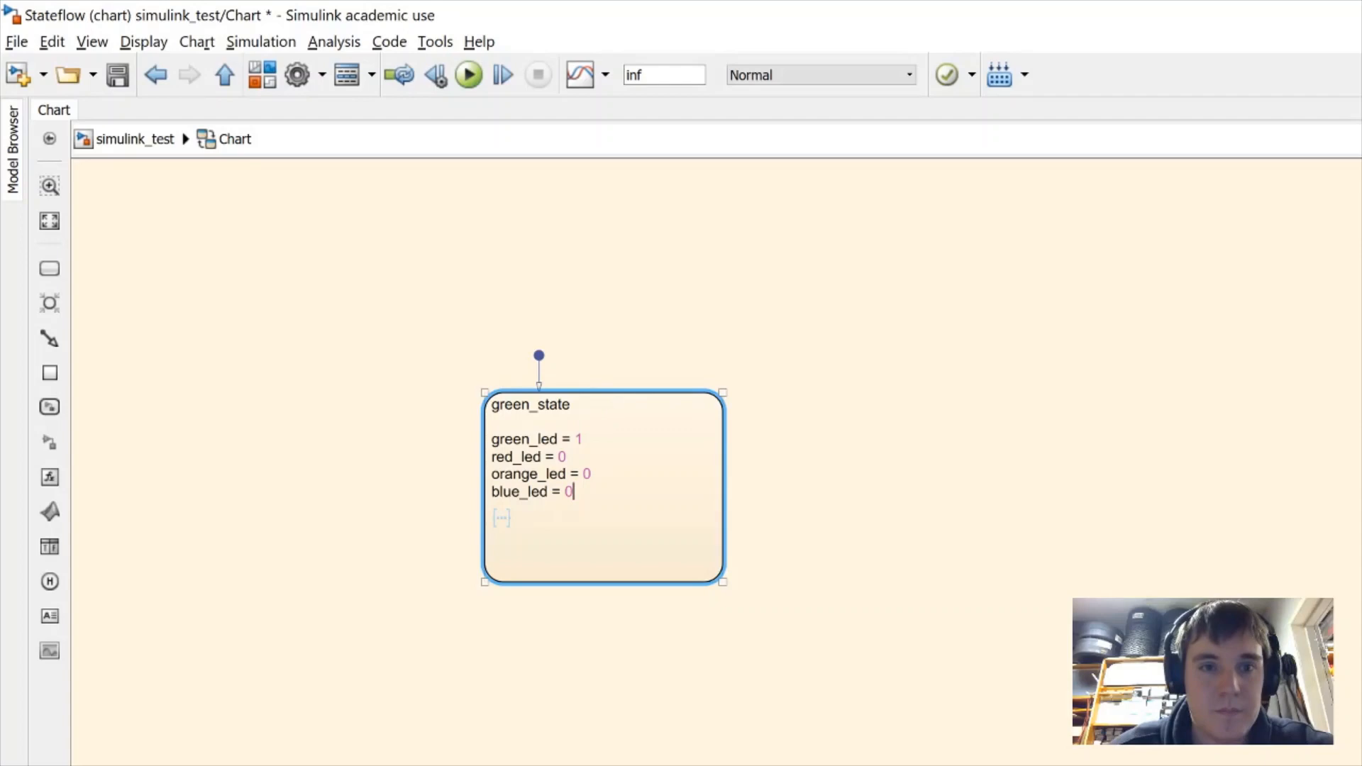
Reshape green_state narrower and taller, then clear the selection
click(563, 689)
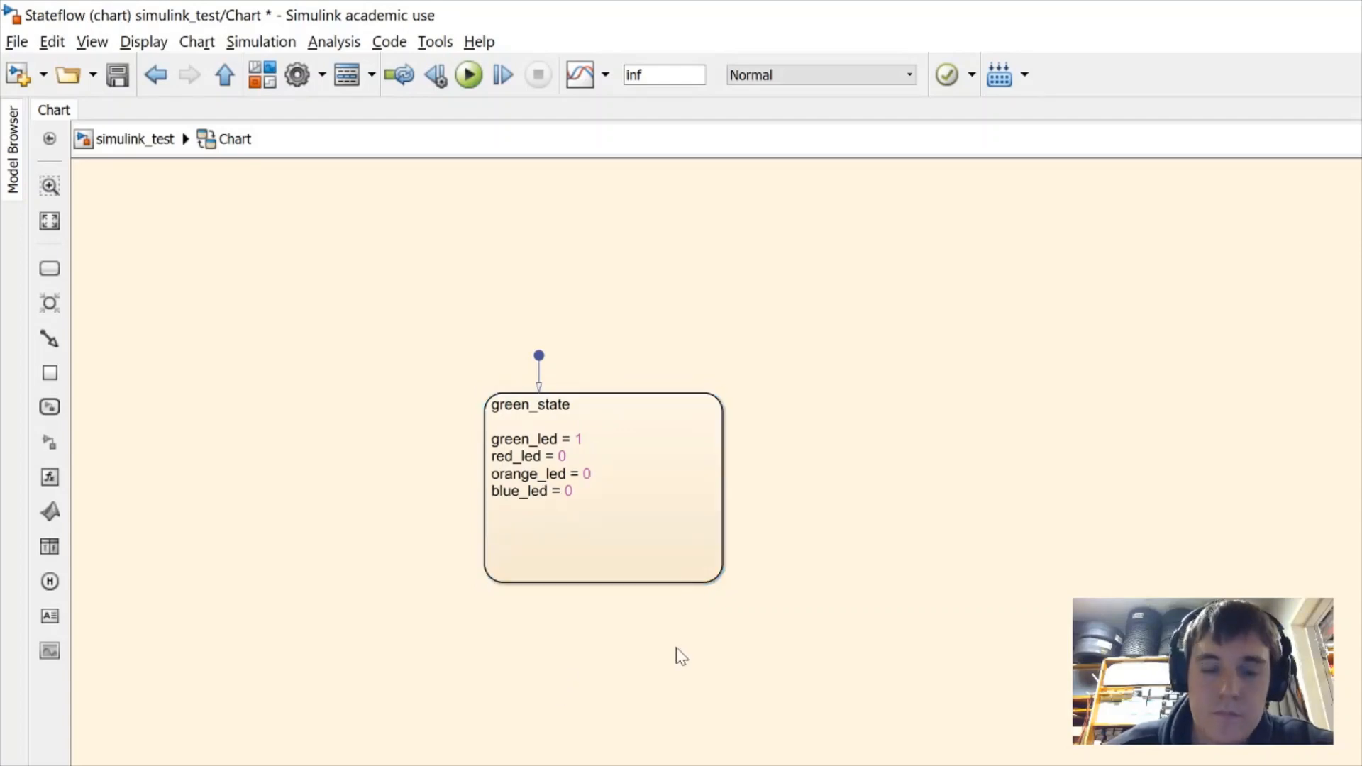
drag(724, 582, 693, 584)
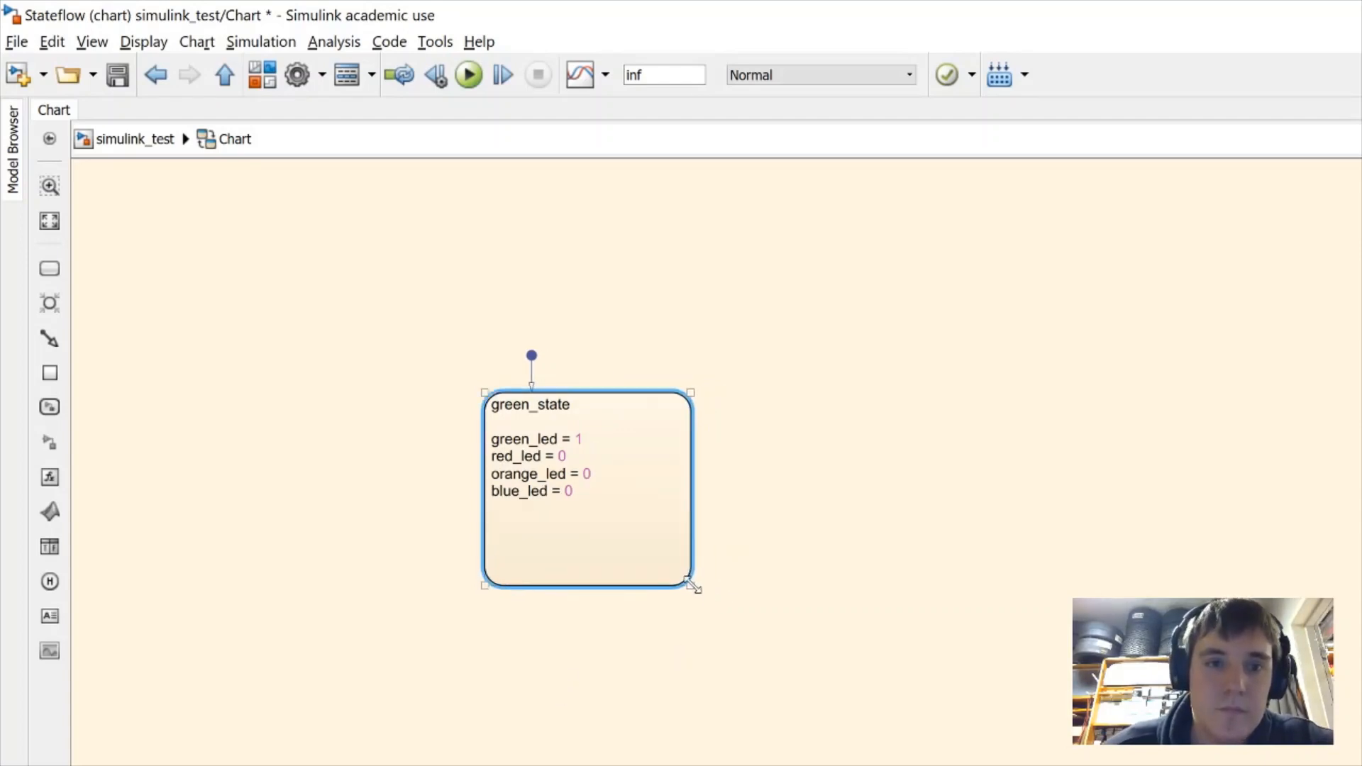
click(428, 717)
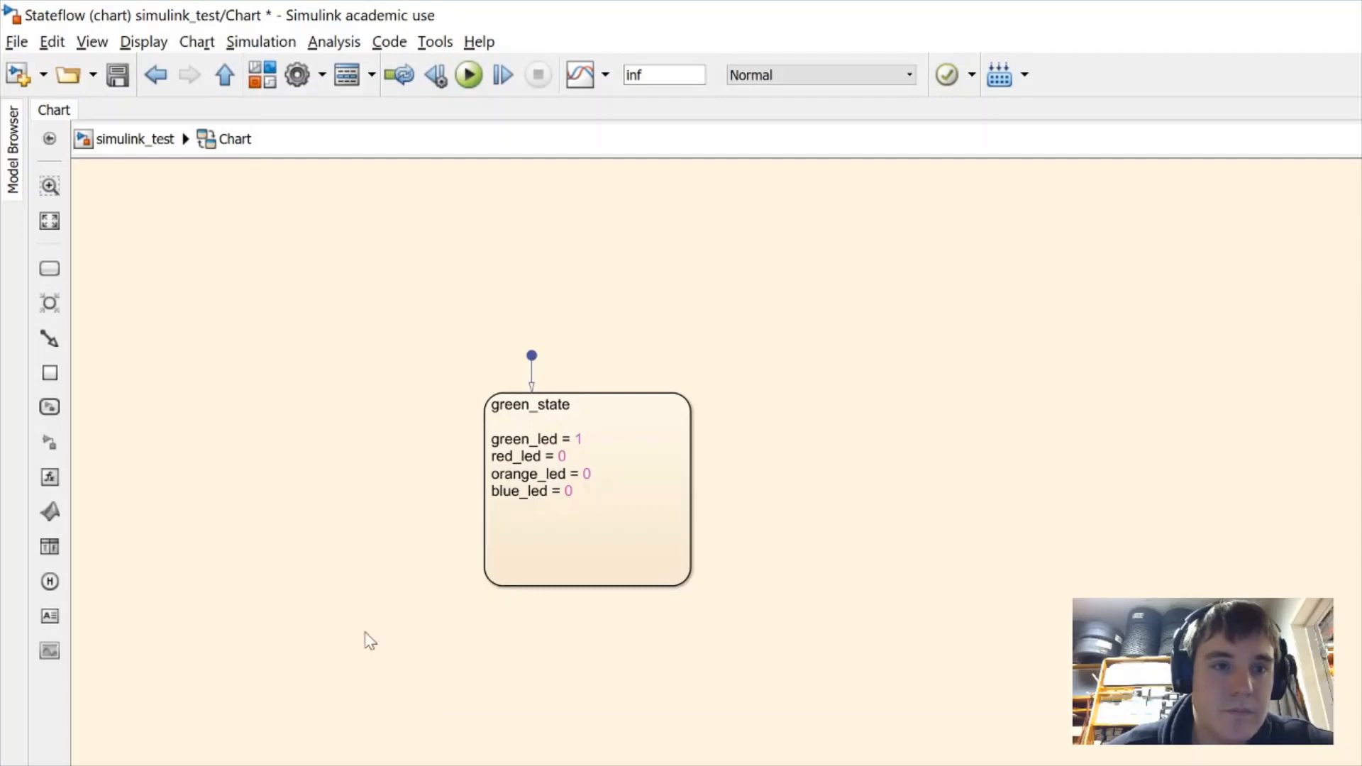
Place a resized state right of green_state and name it red_state
click(46, 277)
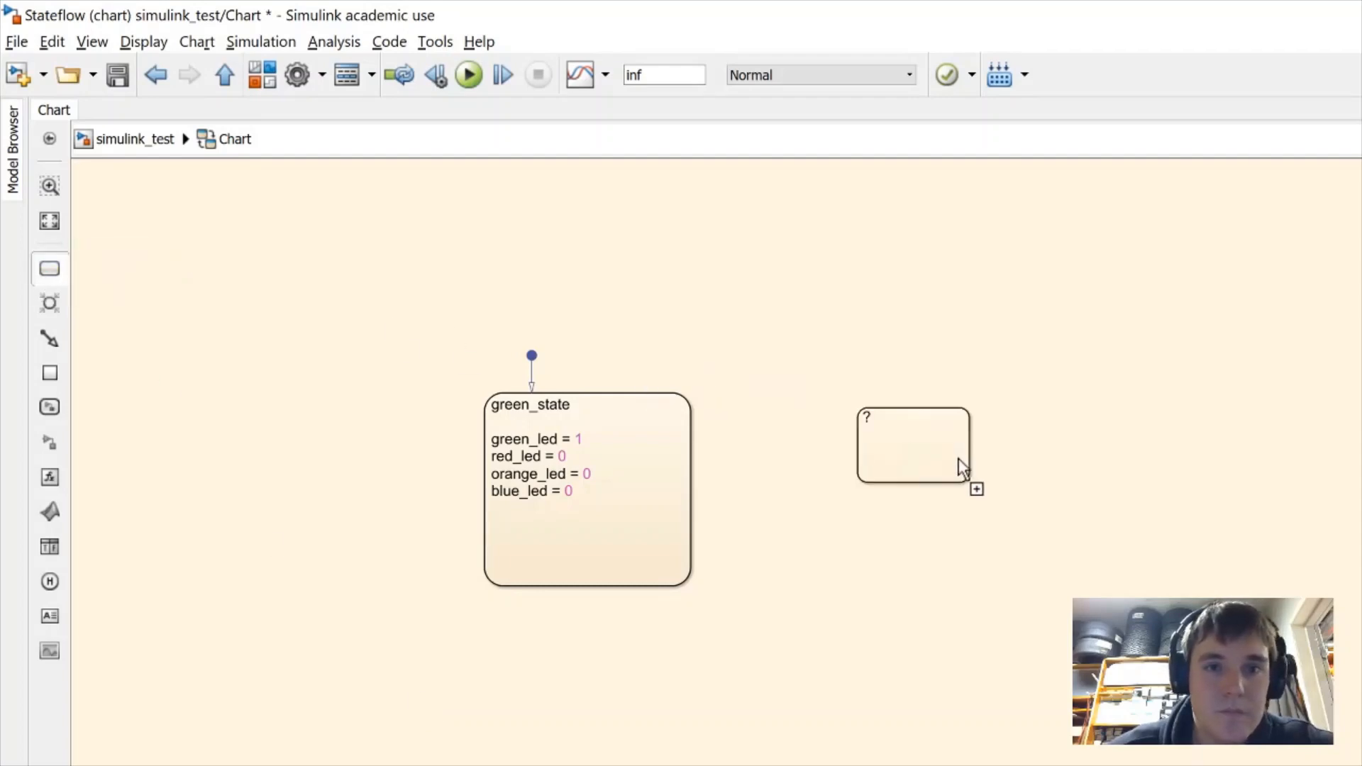
click(1073, 480)
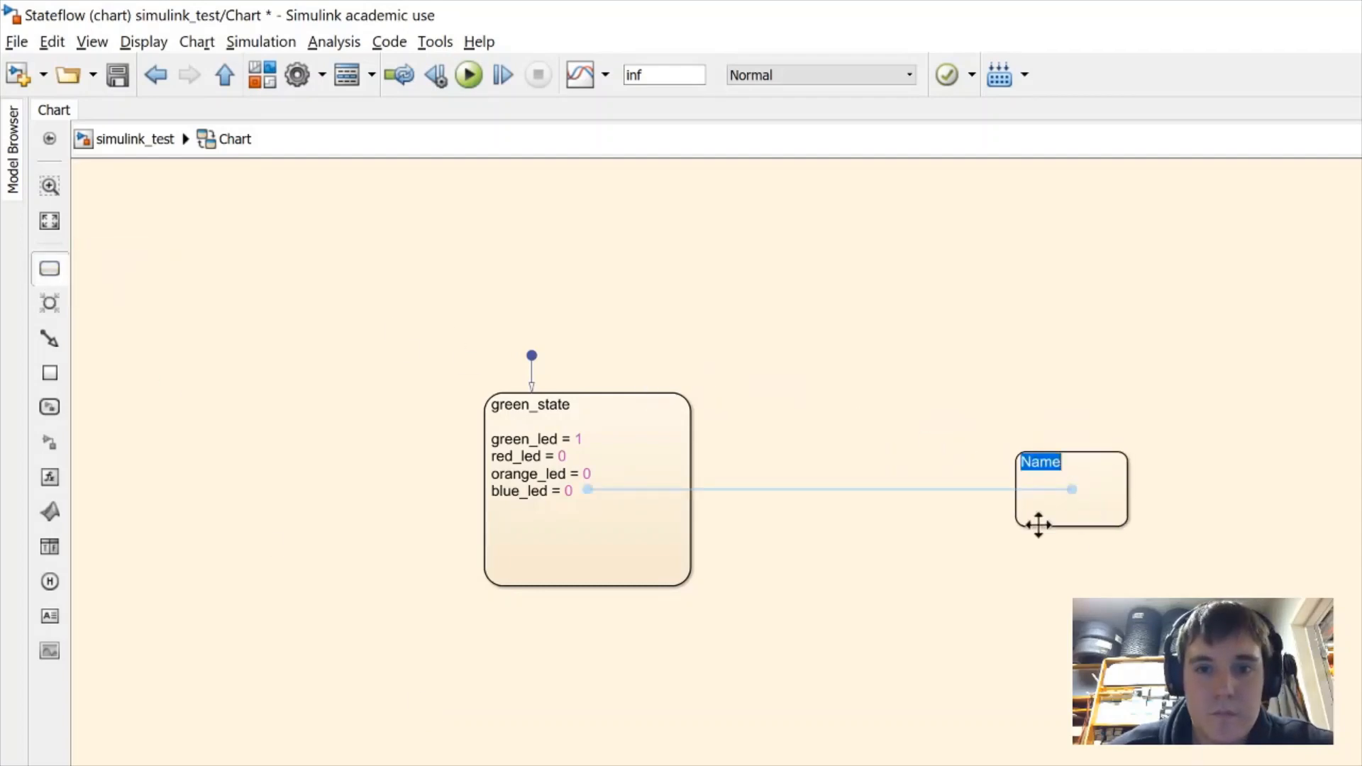
drag(1014, 528, 967, 584)
click(979, 405)
text(re)
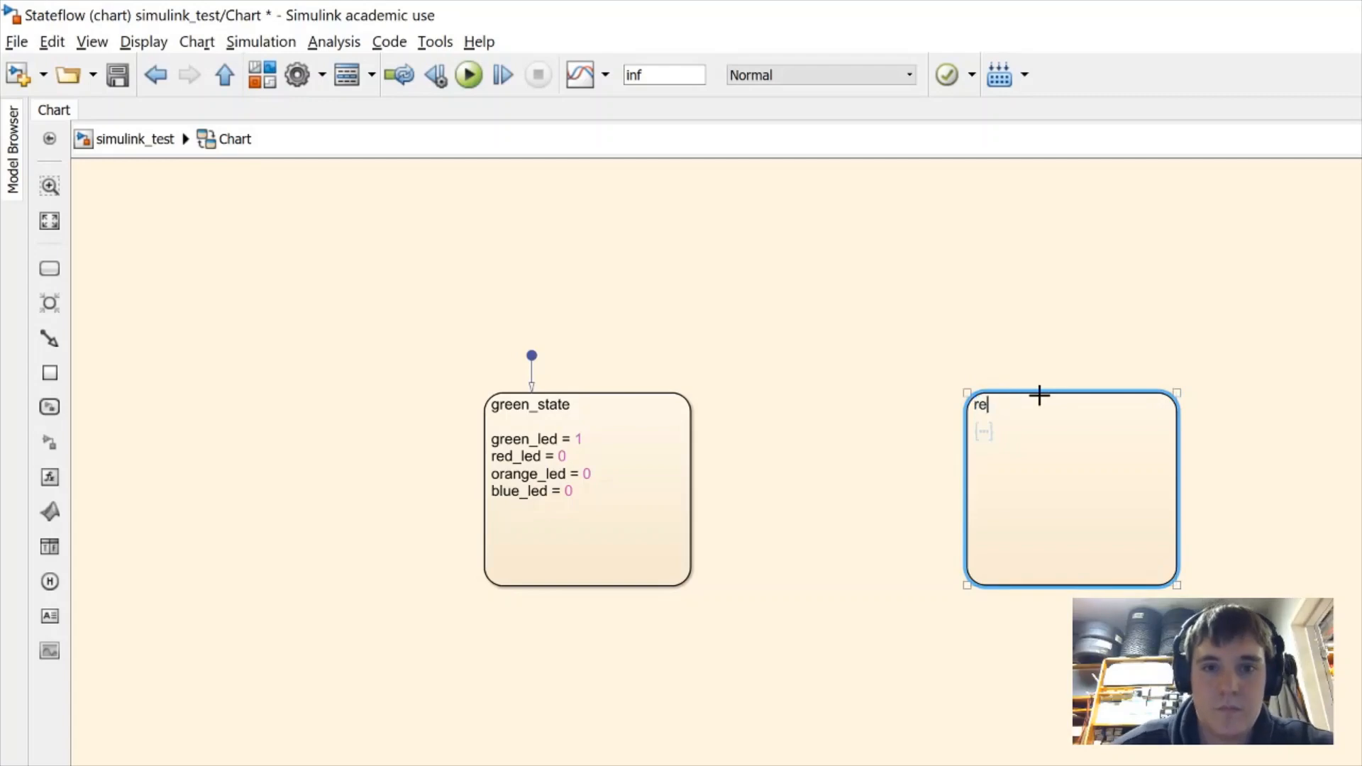
text(d_state)
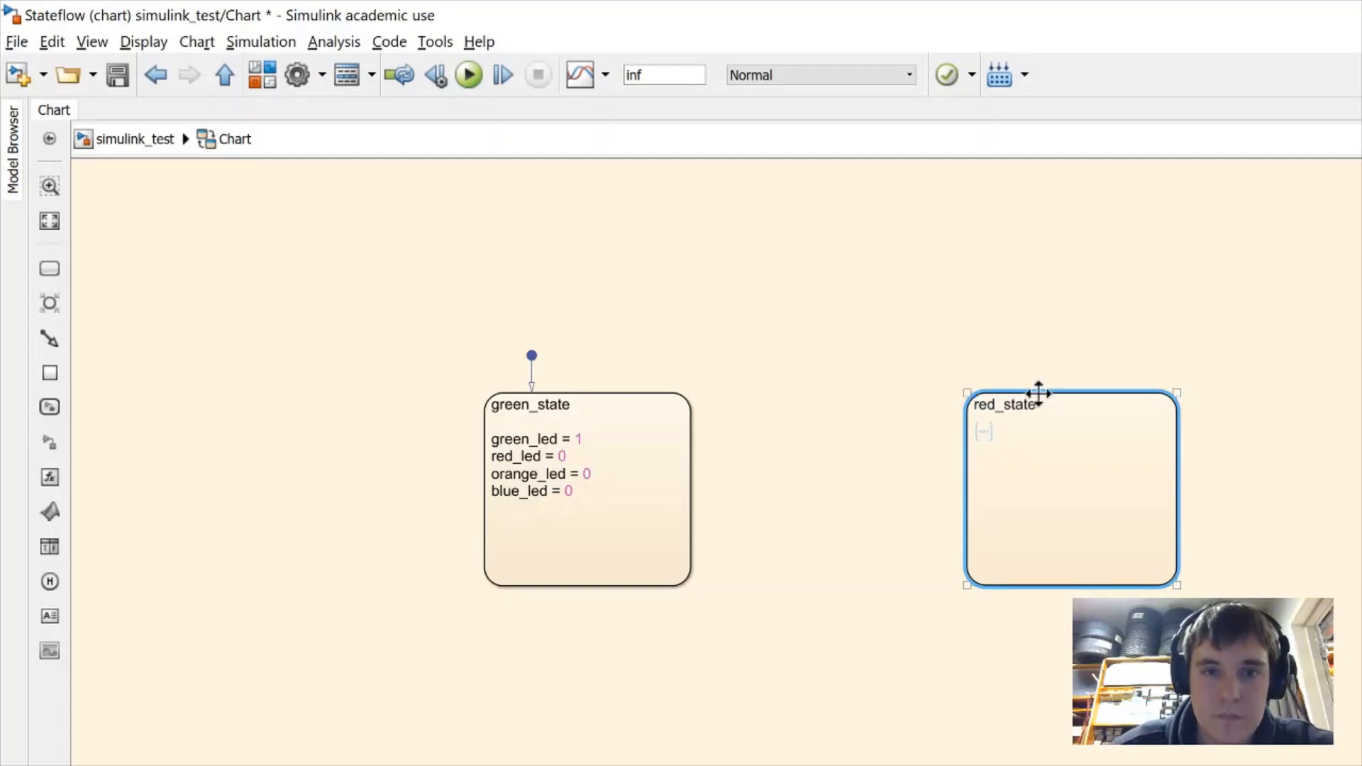
key(Return)
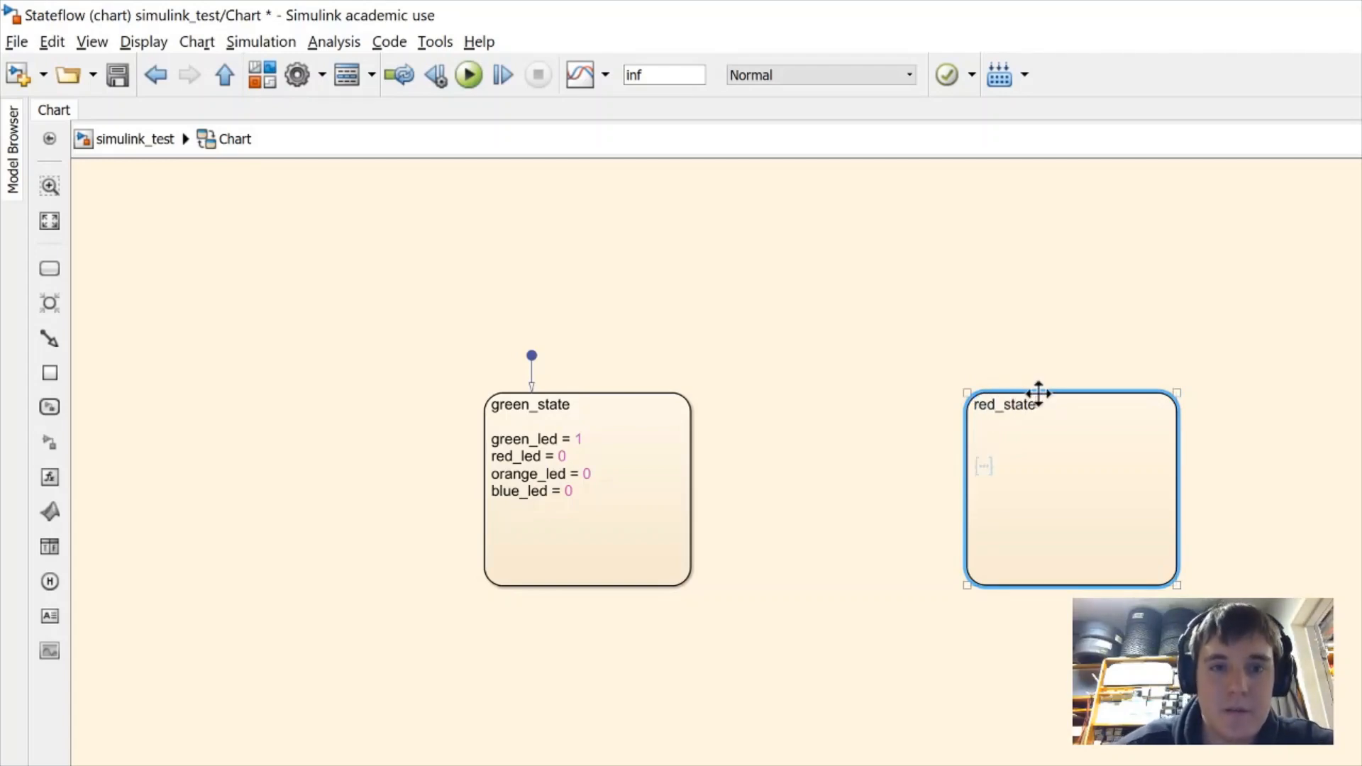
text(green)
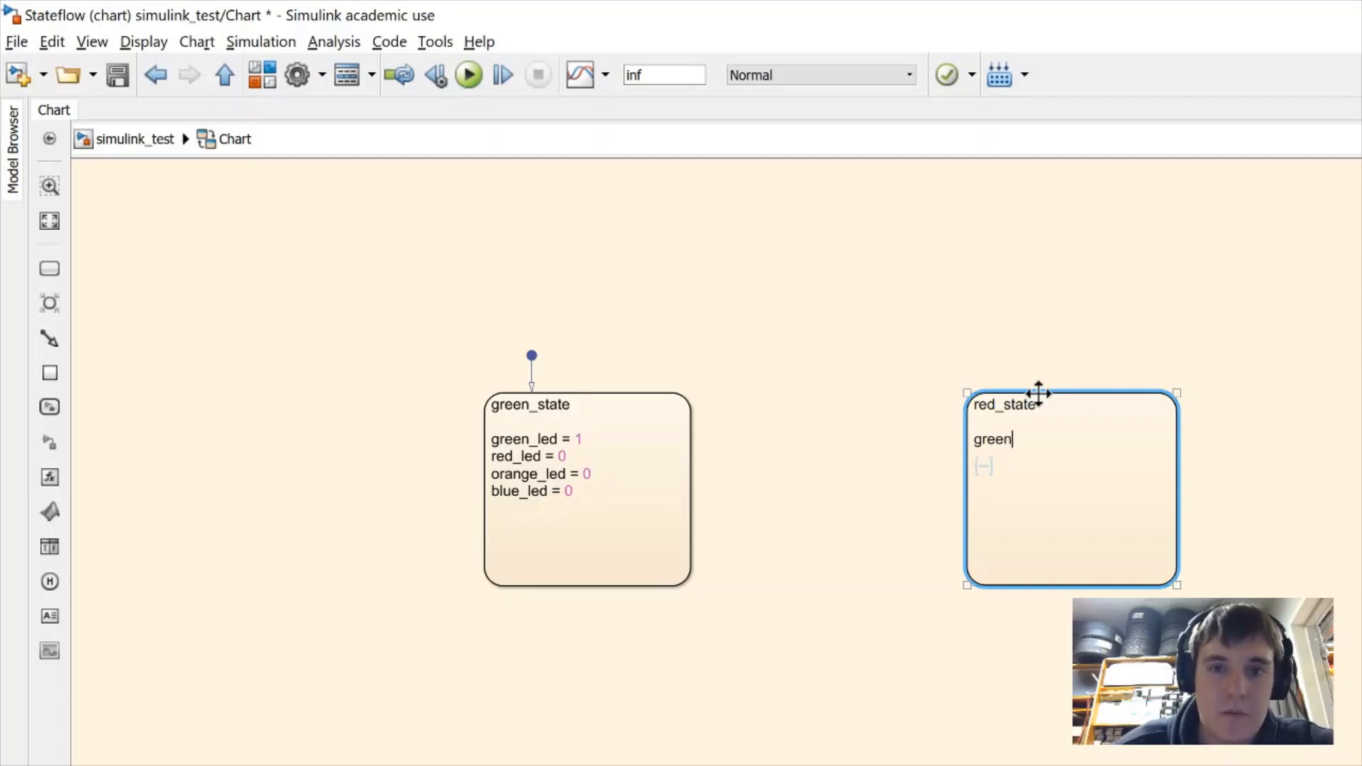
click(550, 510)
Paste green_state's four LED assignments into red_state, then duplicate red_state below it
click(559, 491)
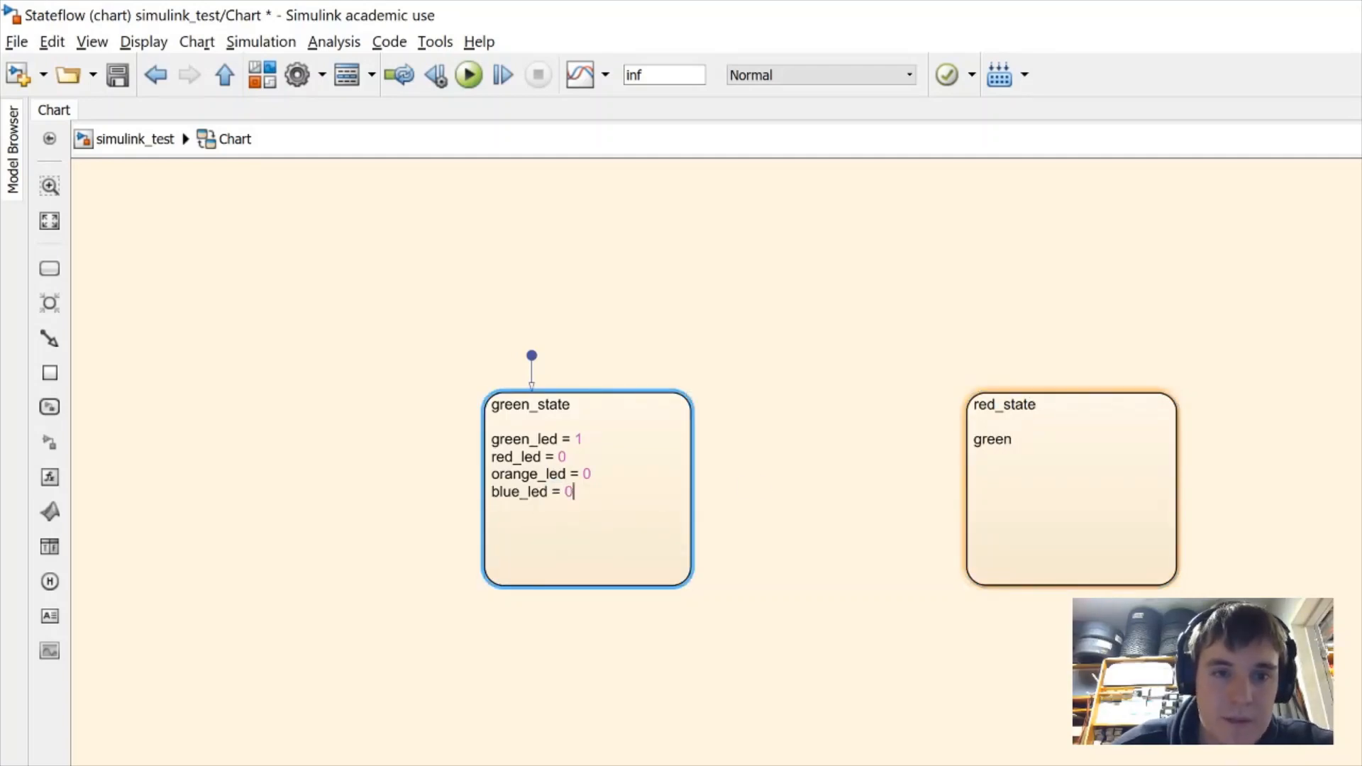
drag(572, 492, 480, 449)
key(ctrl+c)
double_click(993, 439)
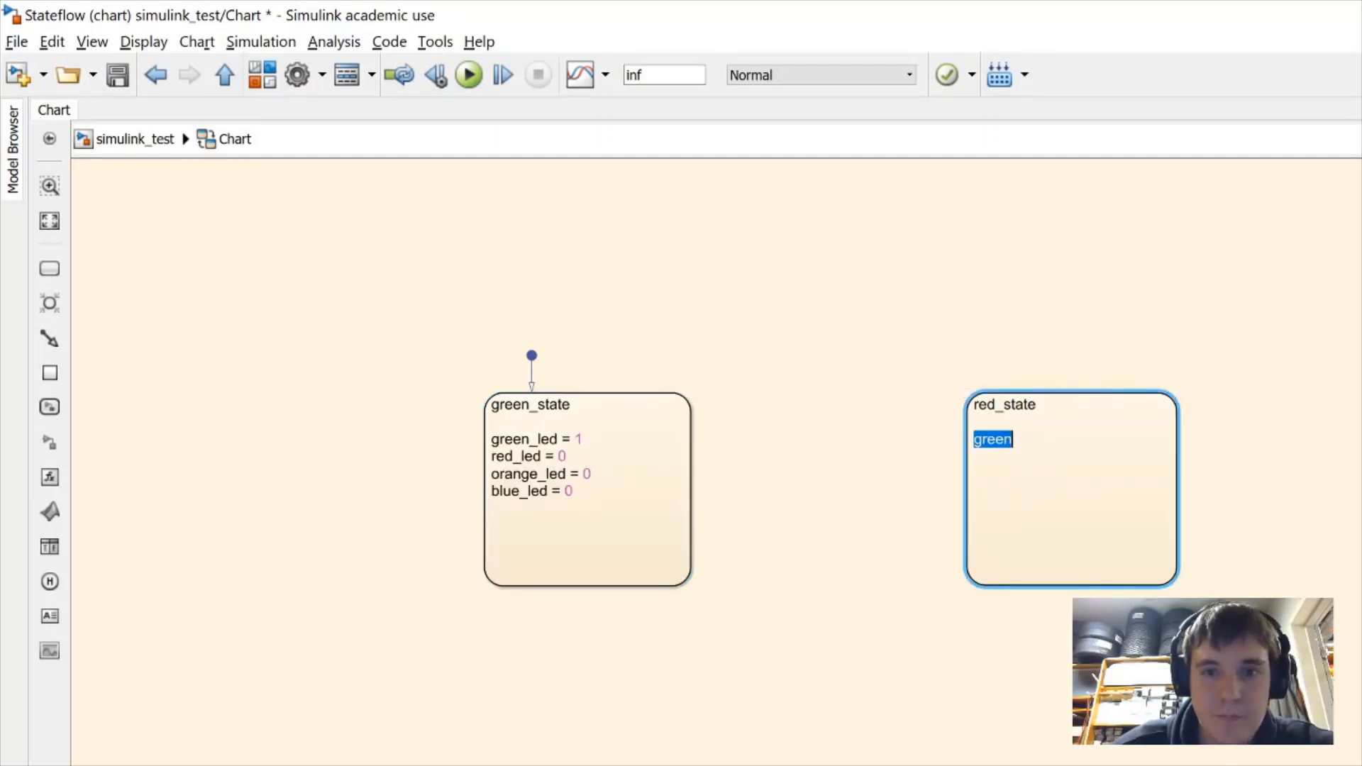
key(ctrl+v)
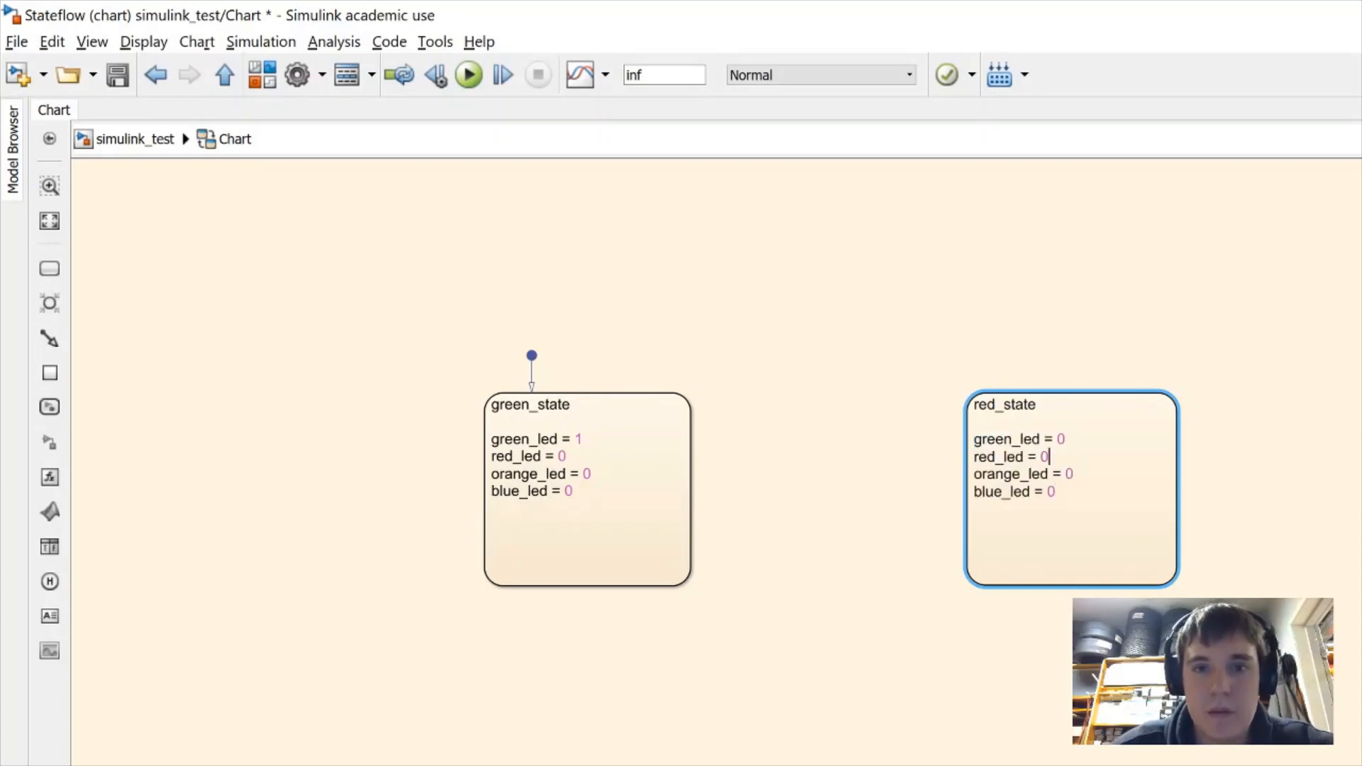
click(945, 694)
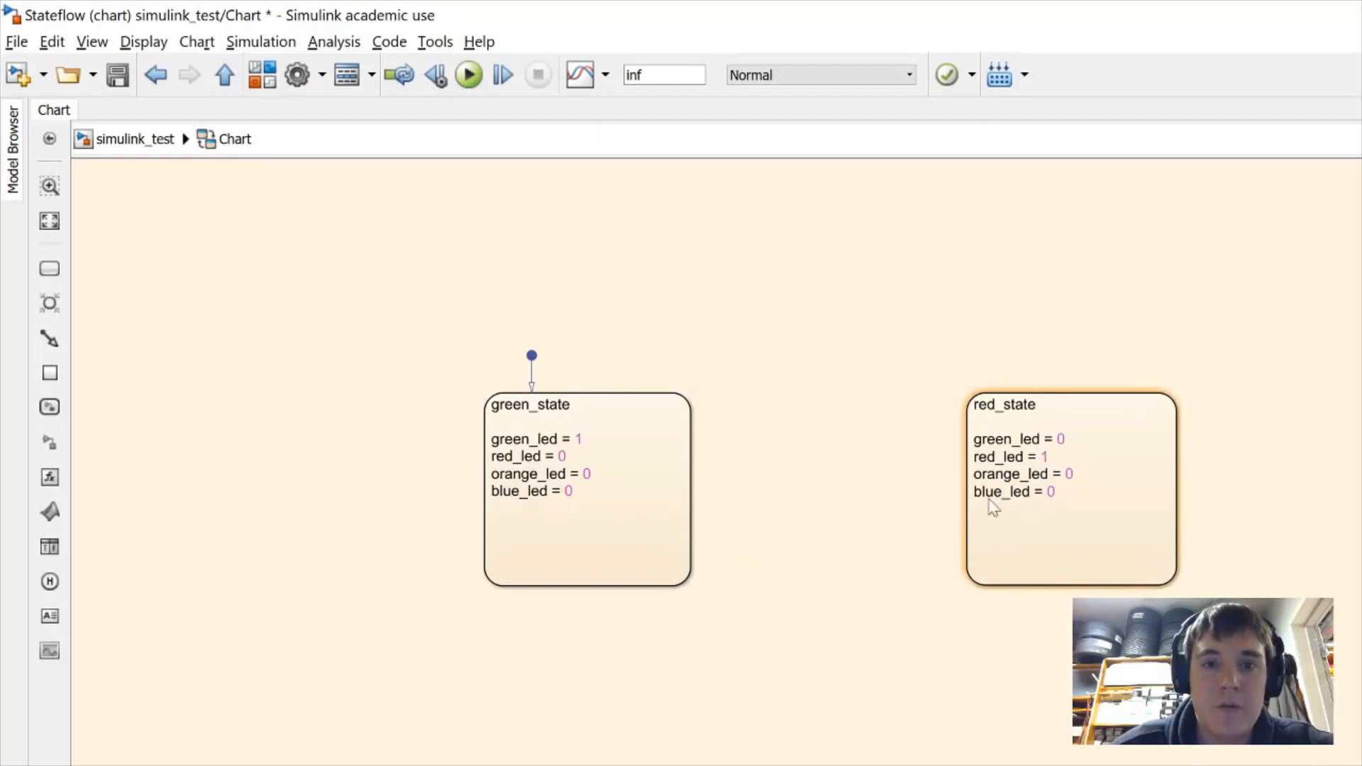
drag(1041, 585, 1030, 765)
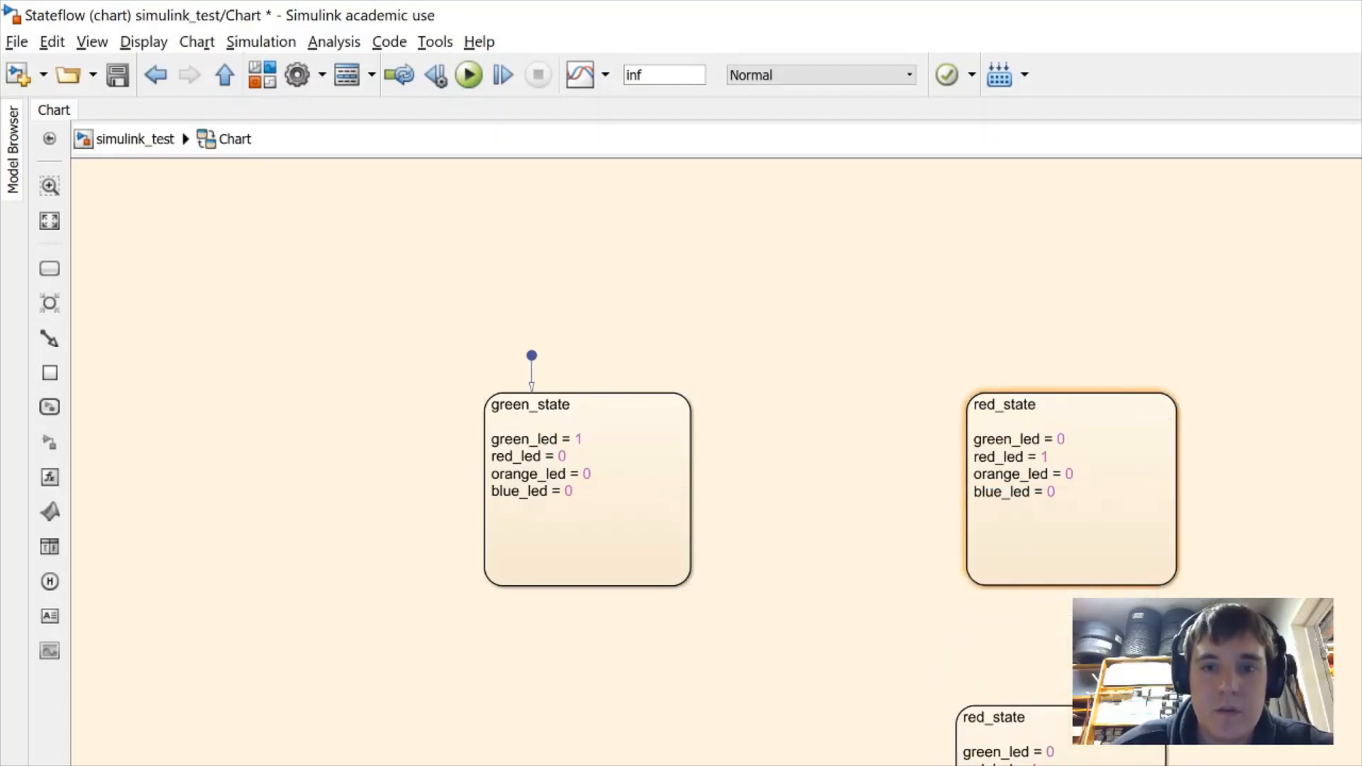
Rename the copied state below red_state to blue_state
double_click(1004, 731)
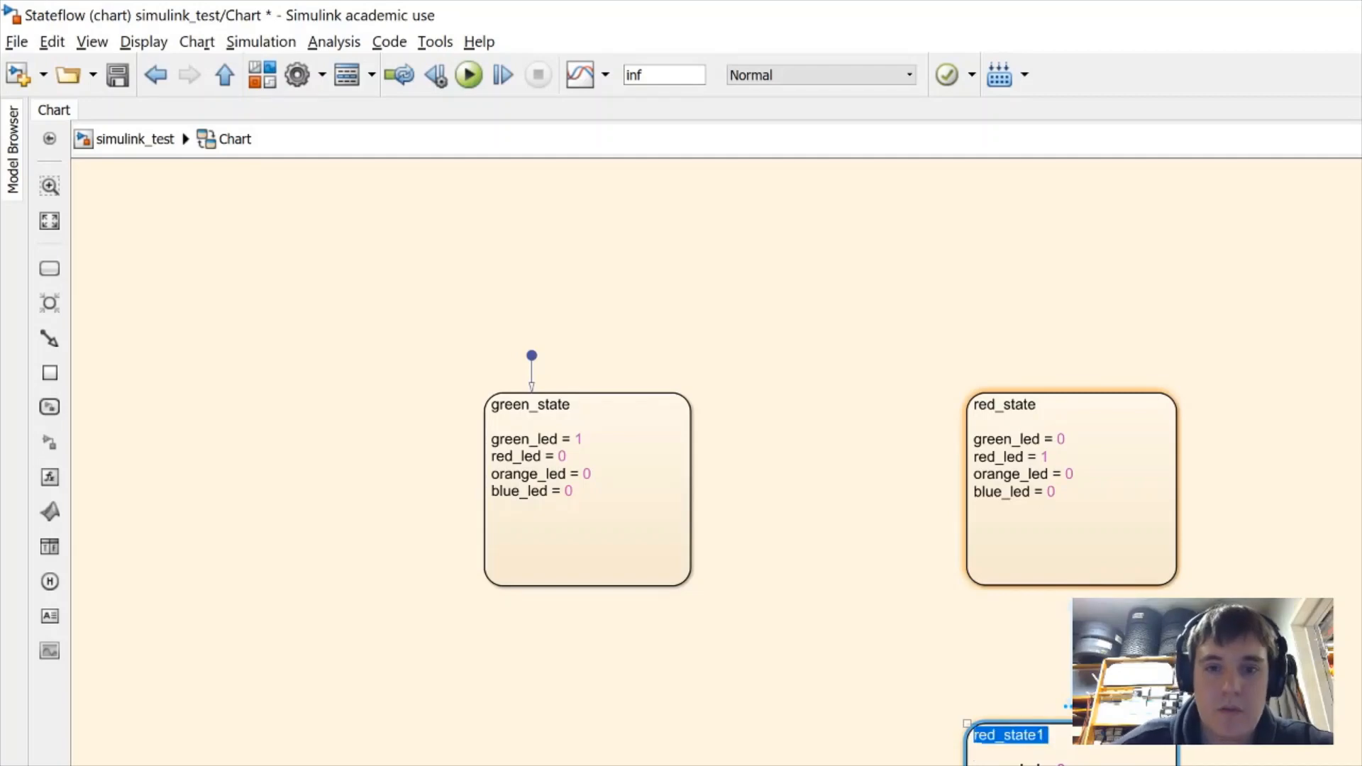
text(blue_state)
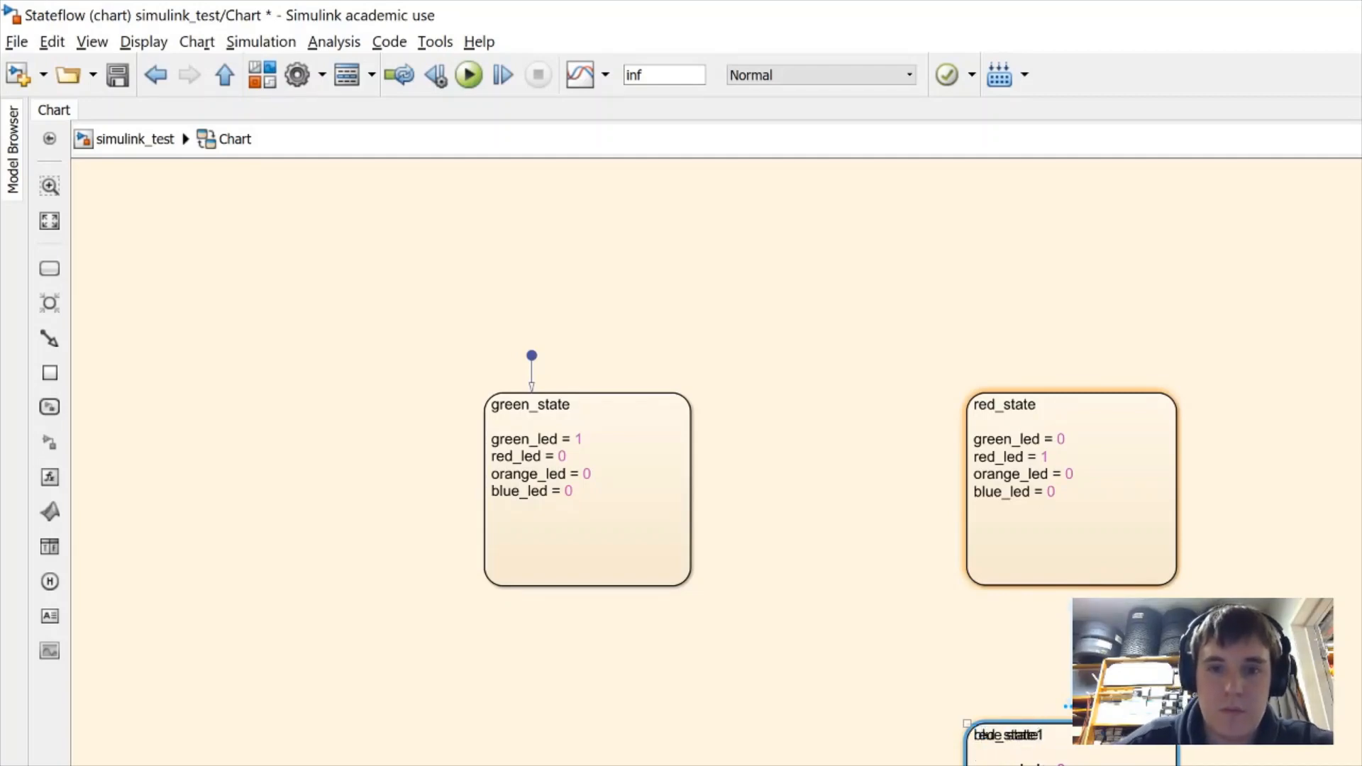
key(Escape)
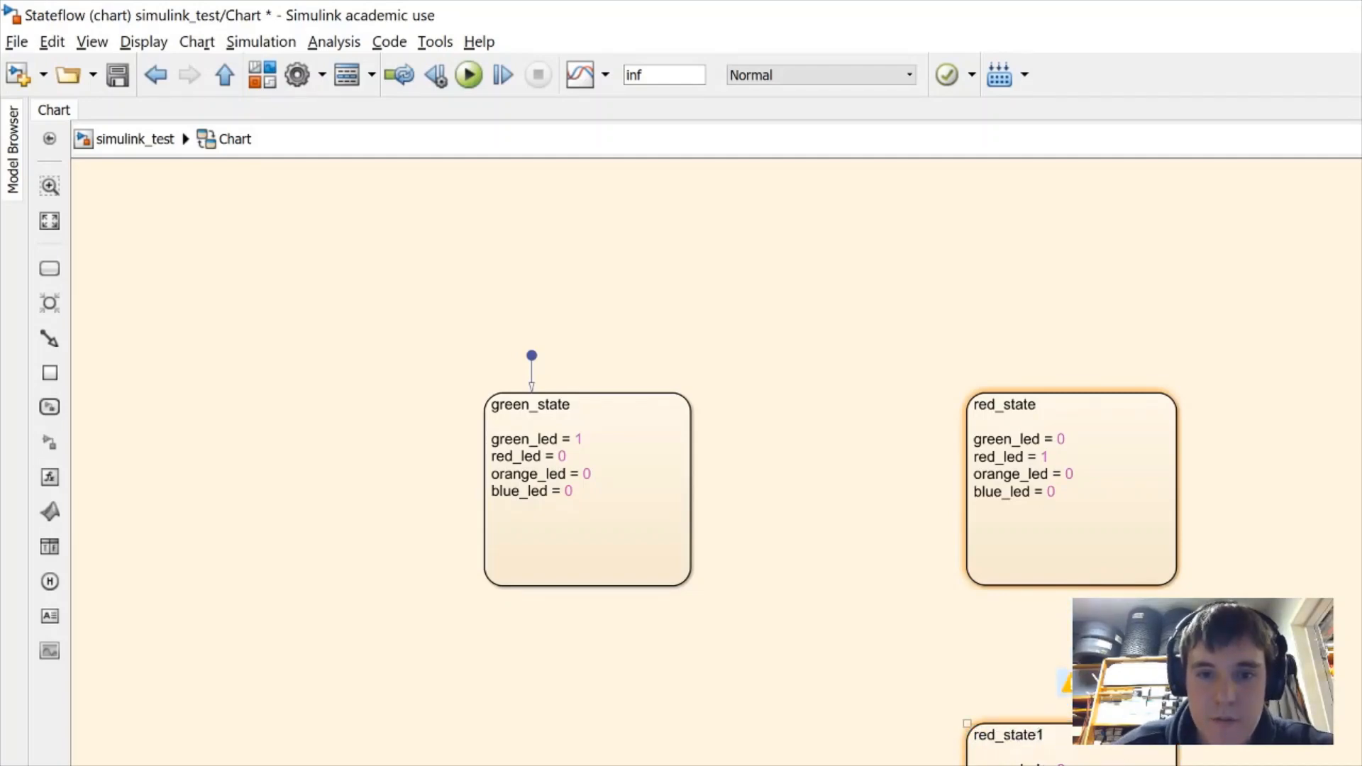
click(1037, 745)
double_click(1037, 736)
text(blue )
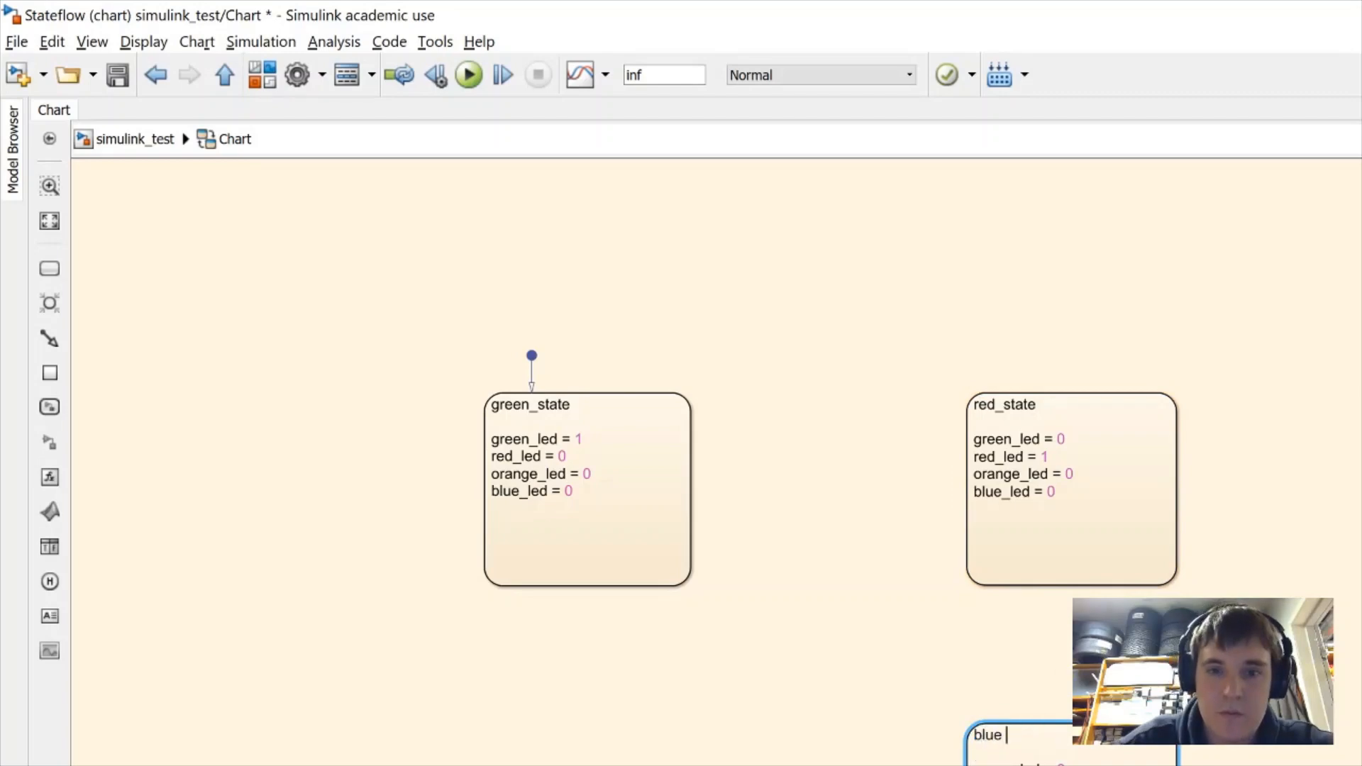
text(state)
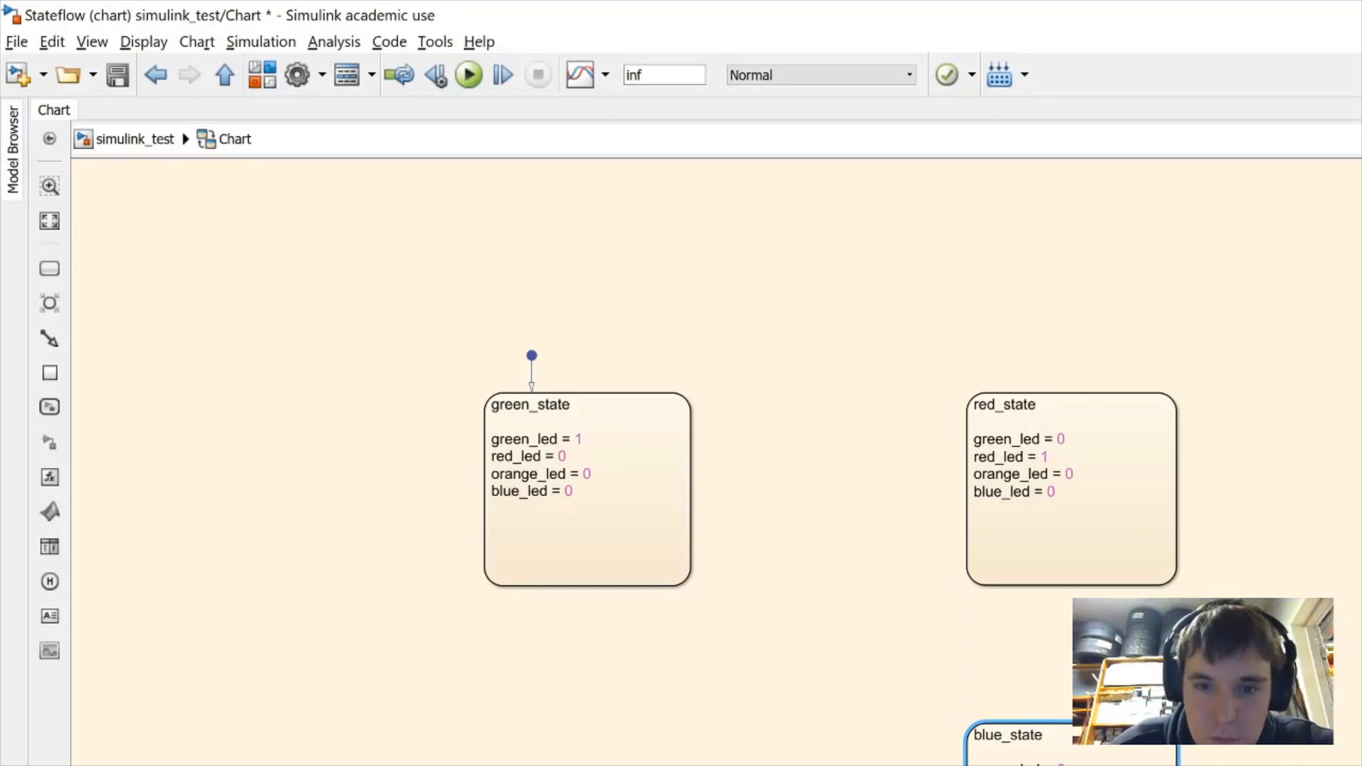
key(Escape)
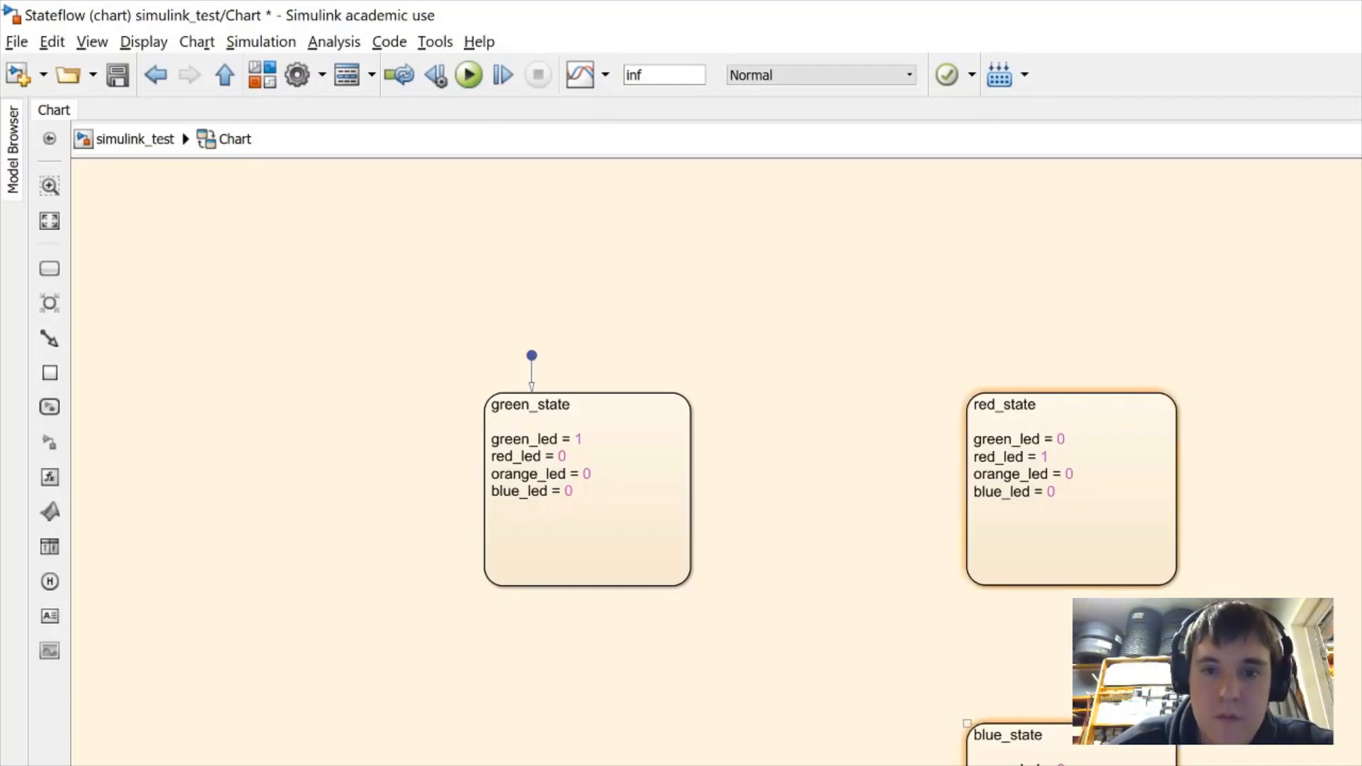
Duplicate blue_state to below green_state and rename the copy orange_state
drag(1064, 763, 581, 763)
double_click(528, 735)
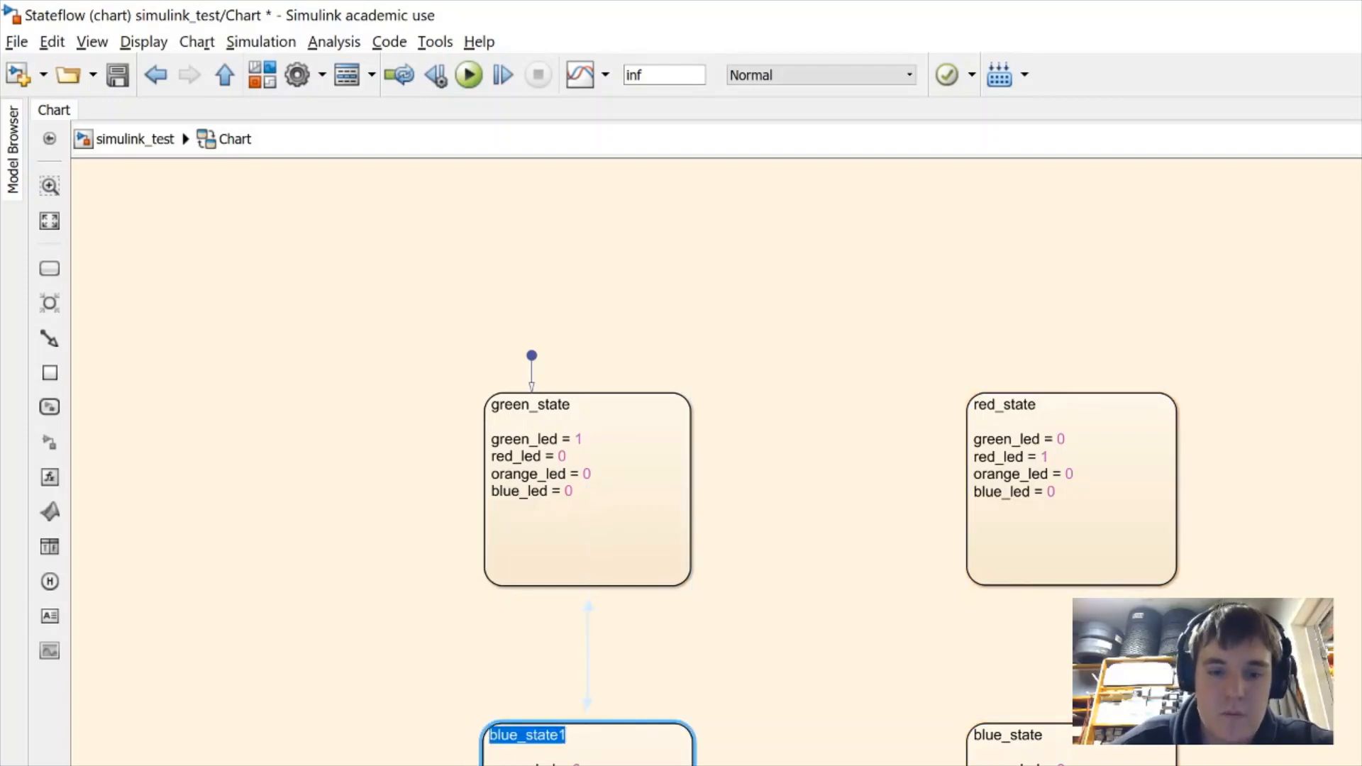
text(orange_state)
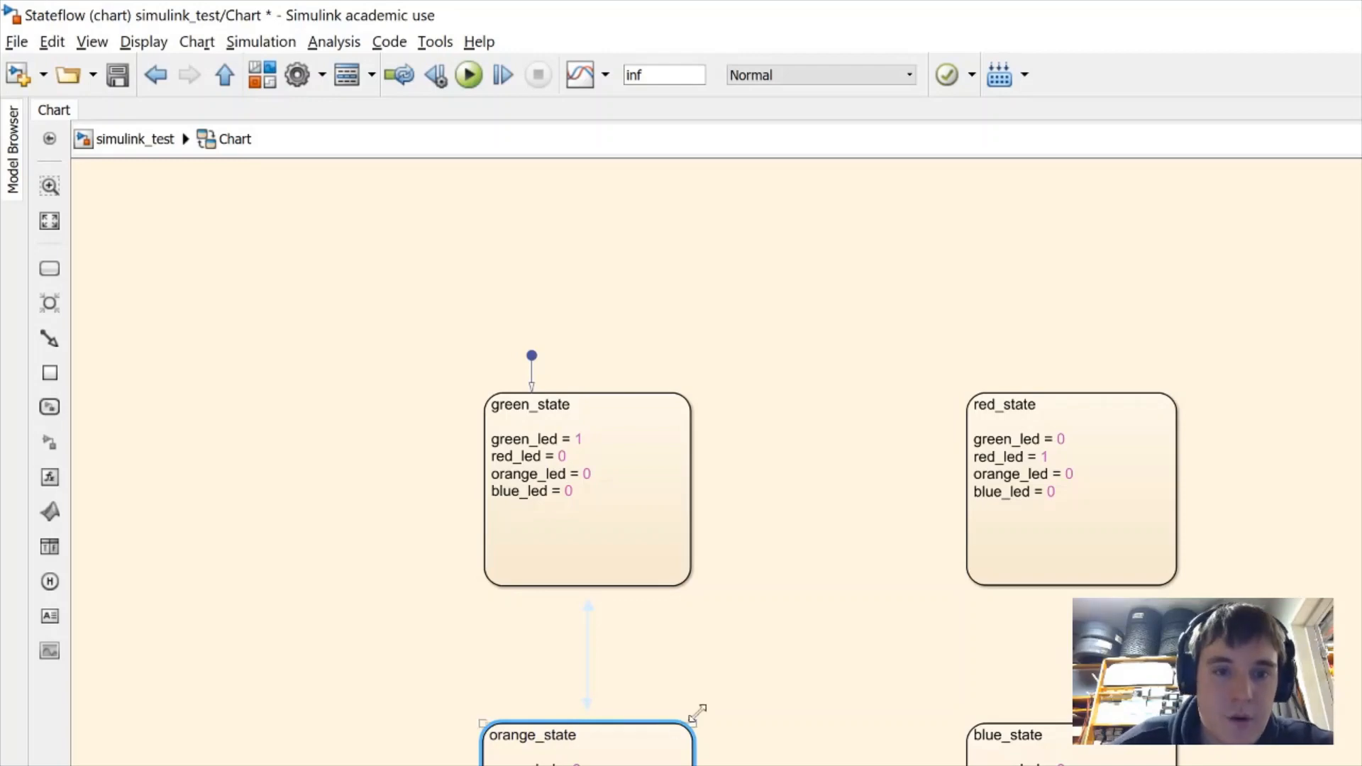
click(766, 716)
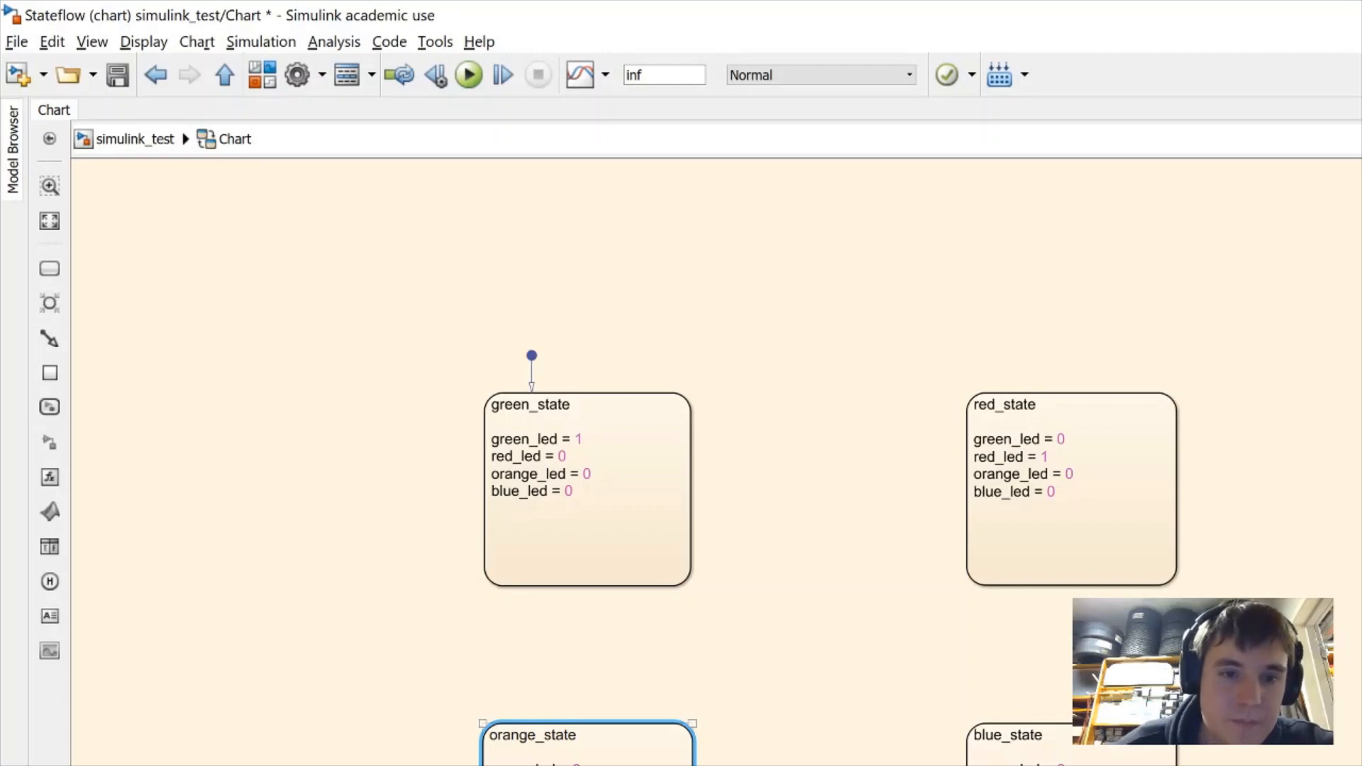
click(830, 749)
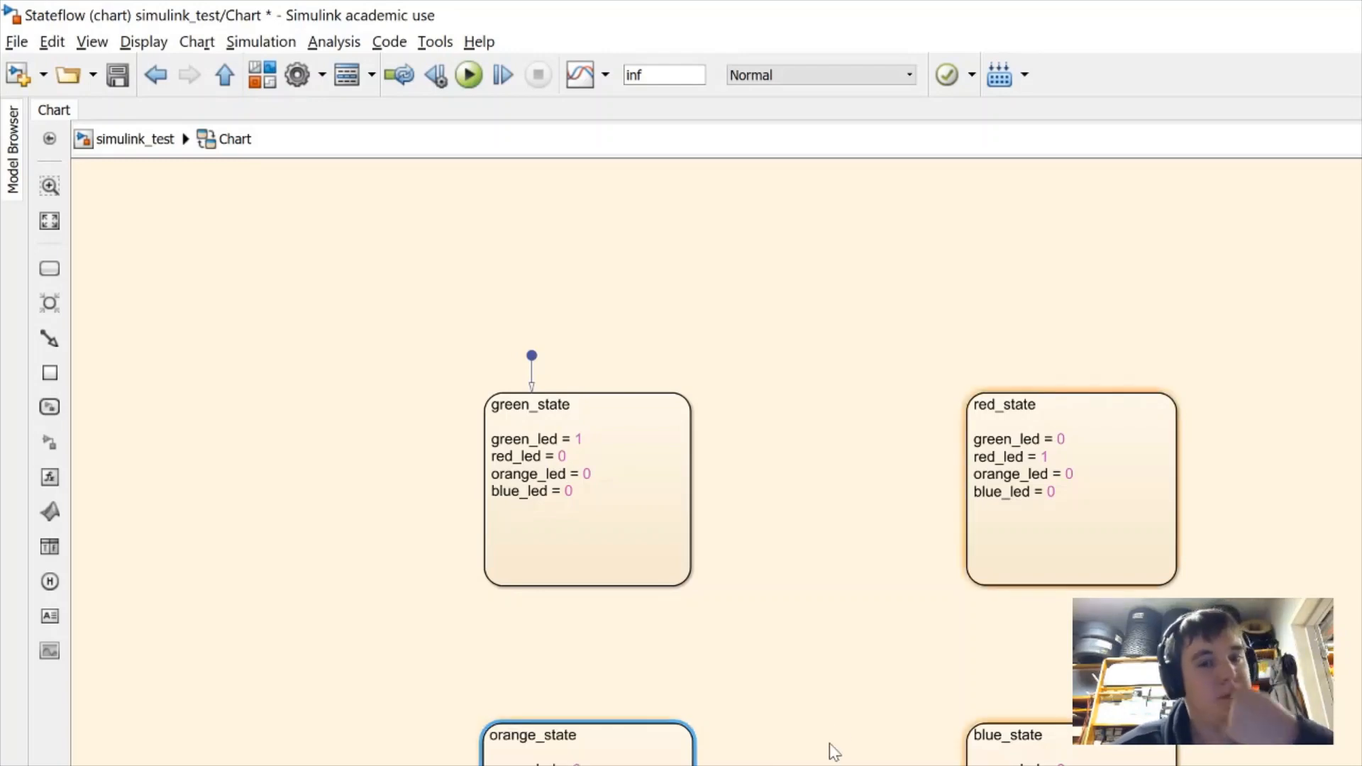
Draw a green_state-to-red_state transition guarded by [button_pressed == 1], then start one toward blue_state
click(691, 441)
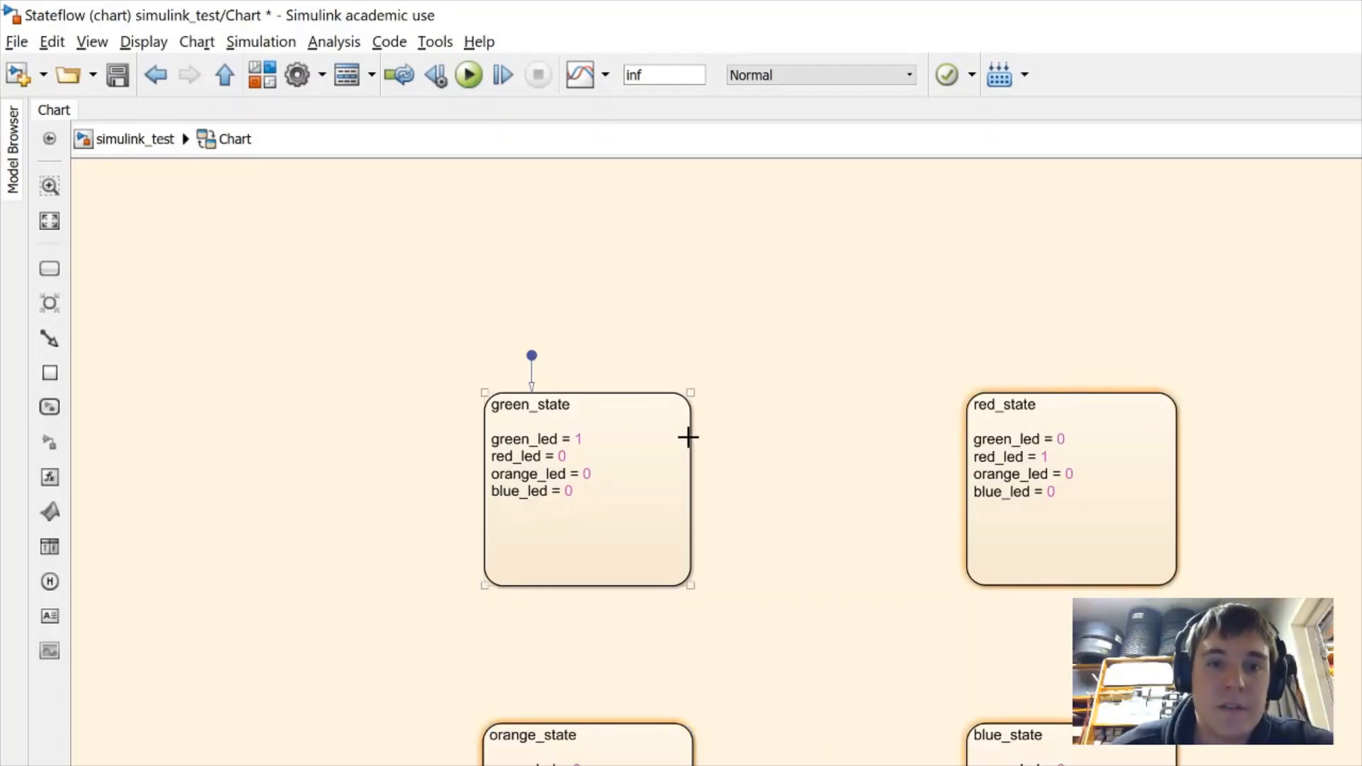
drag(688, 437, 966, 447)
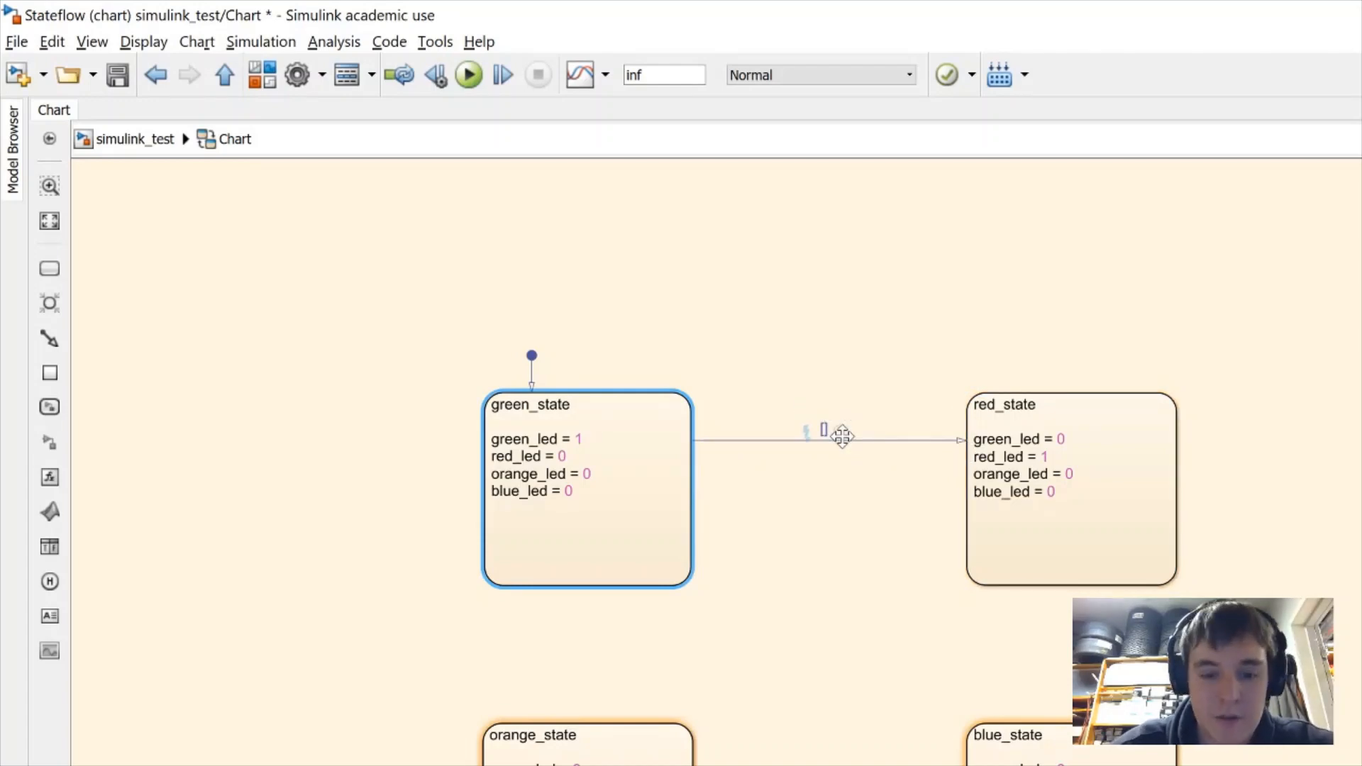
text([button)
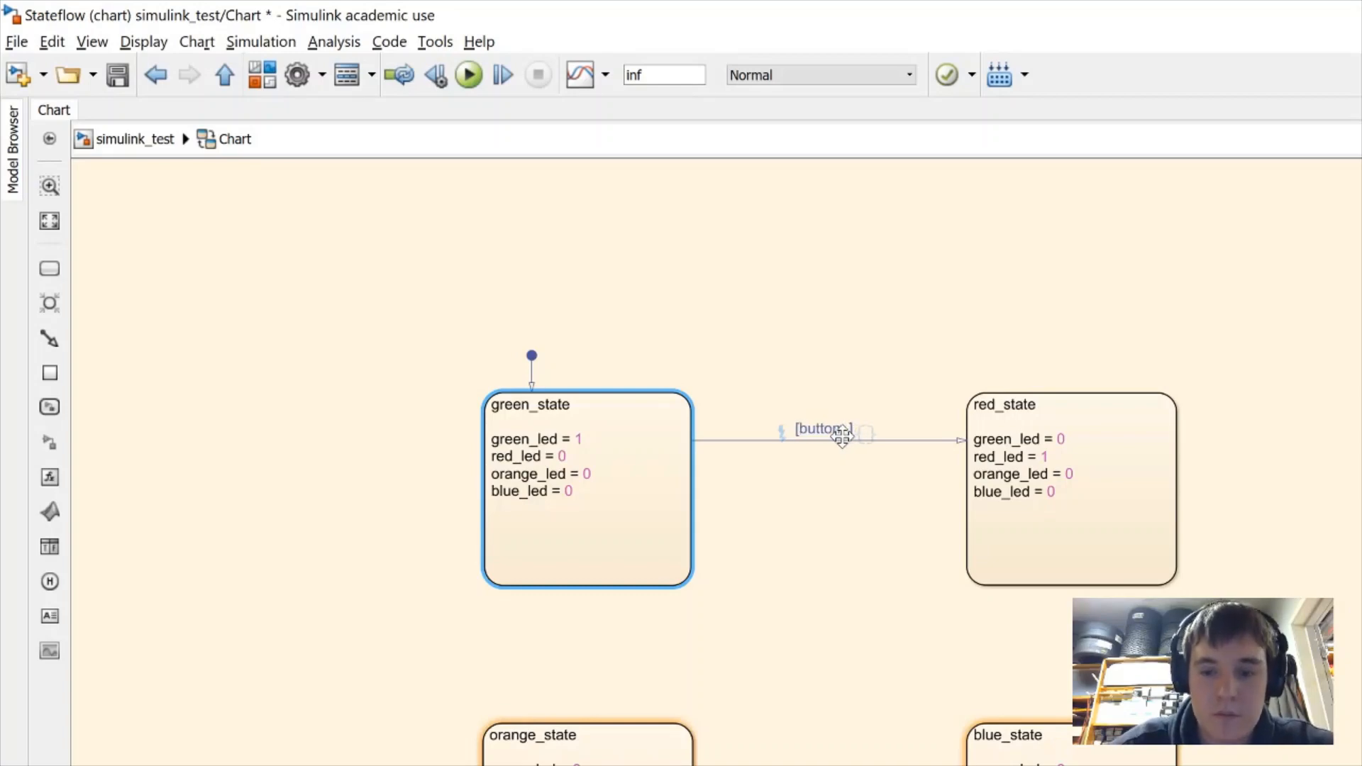
text(_pressed ==)
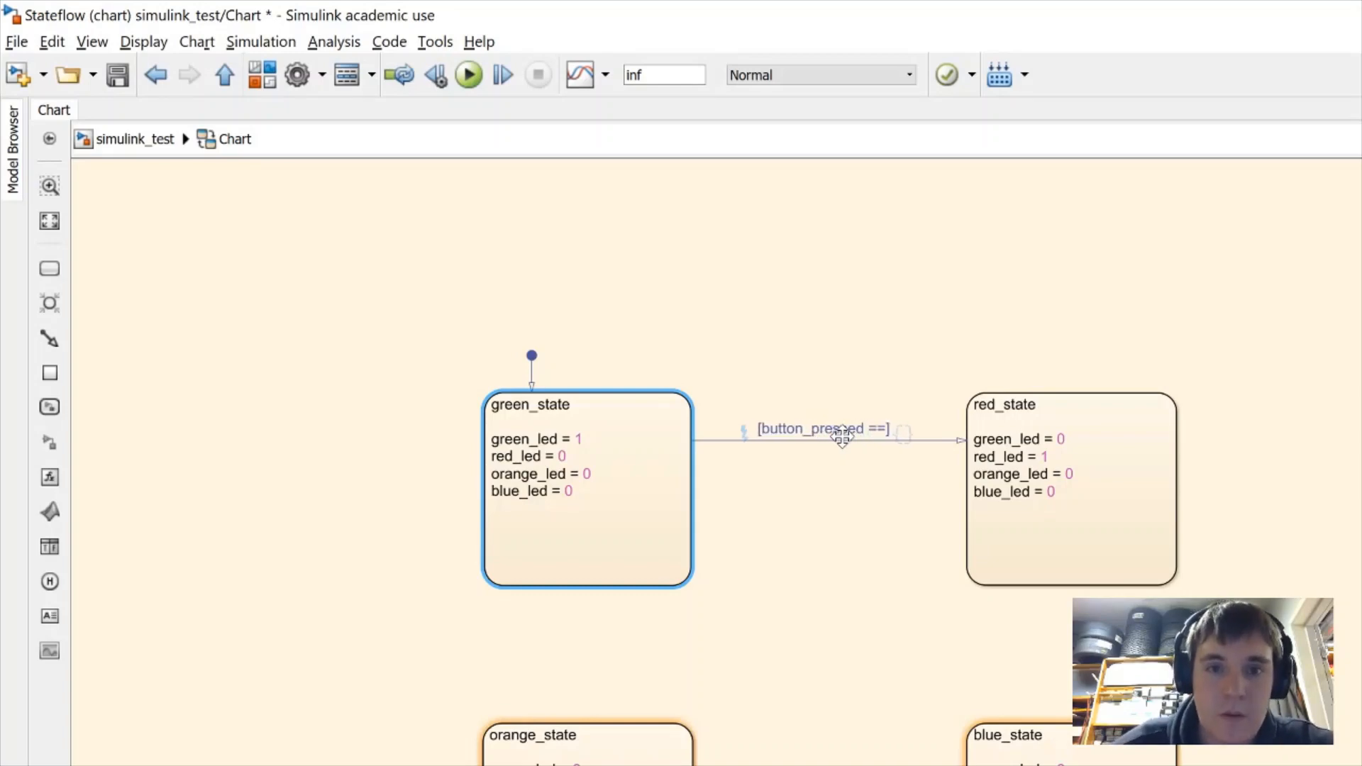
text( 1)
click(846, 511)
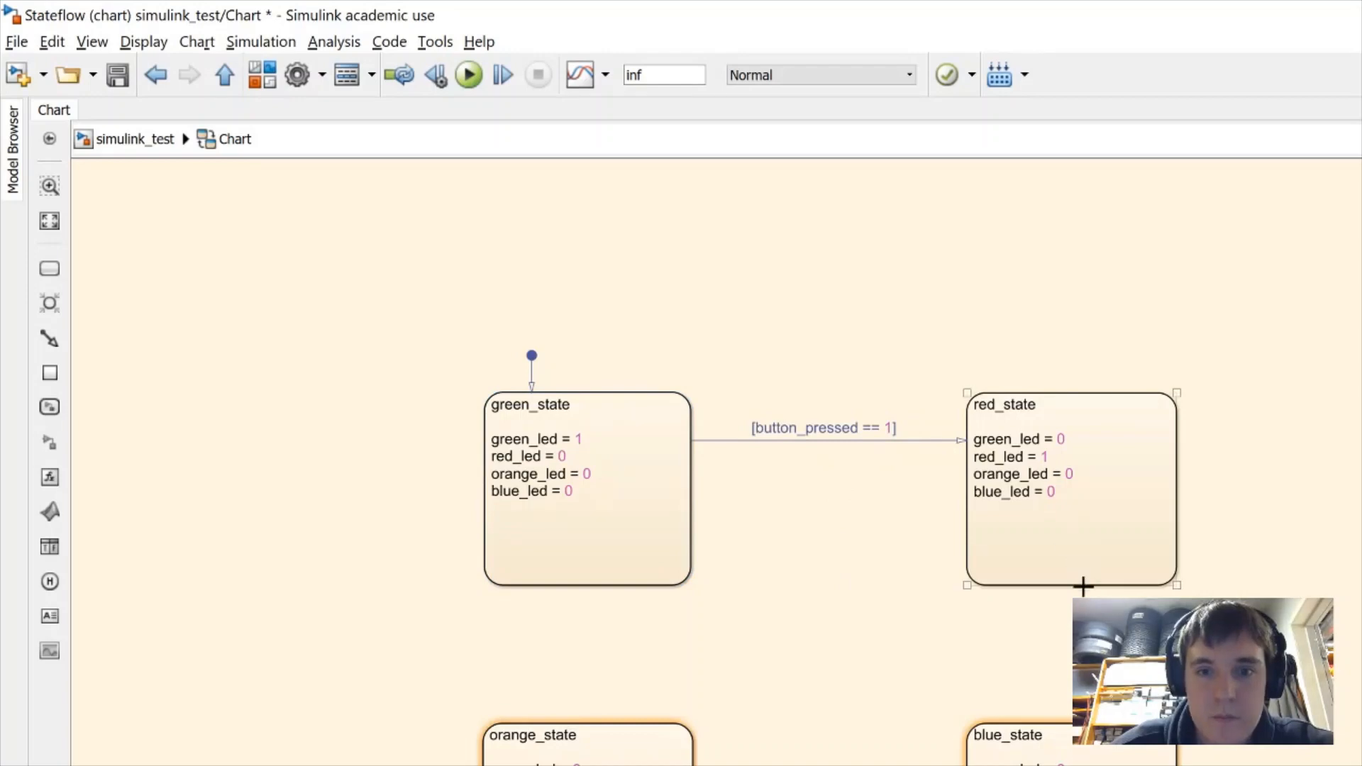
drag(1082, 587, 1068, 727)
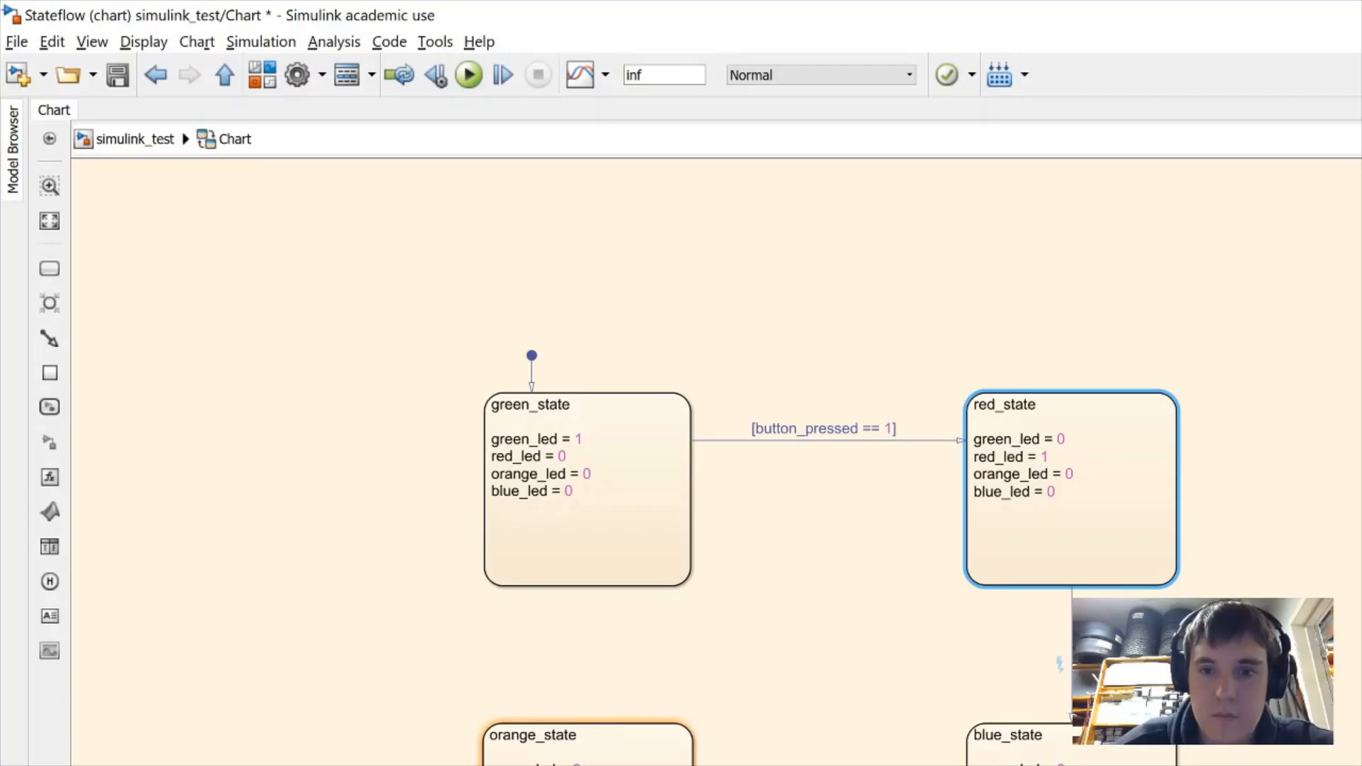
click(853, 749)
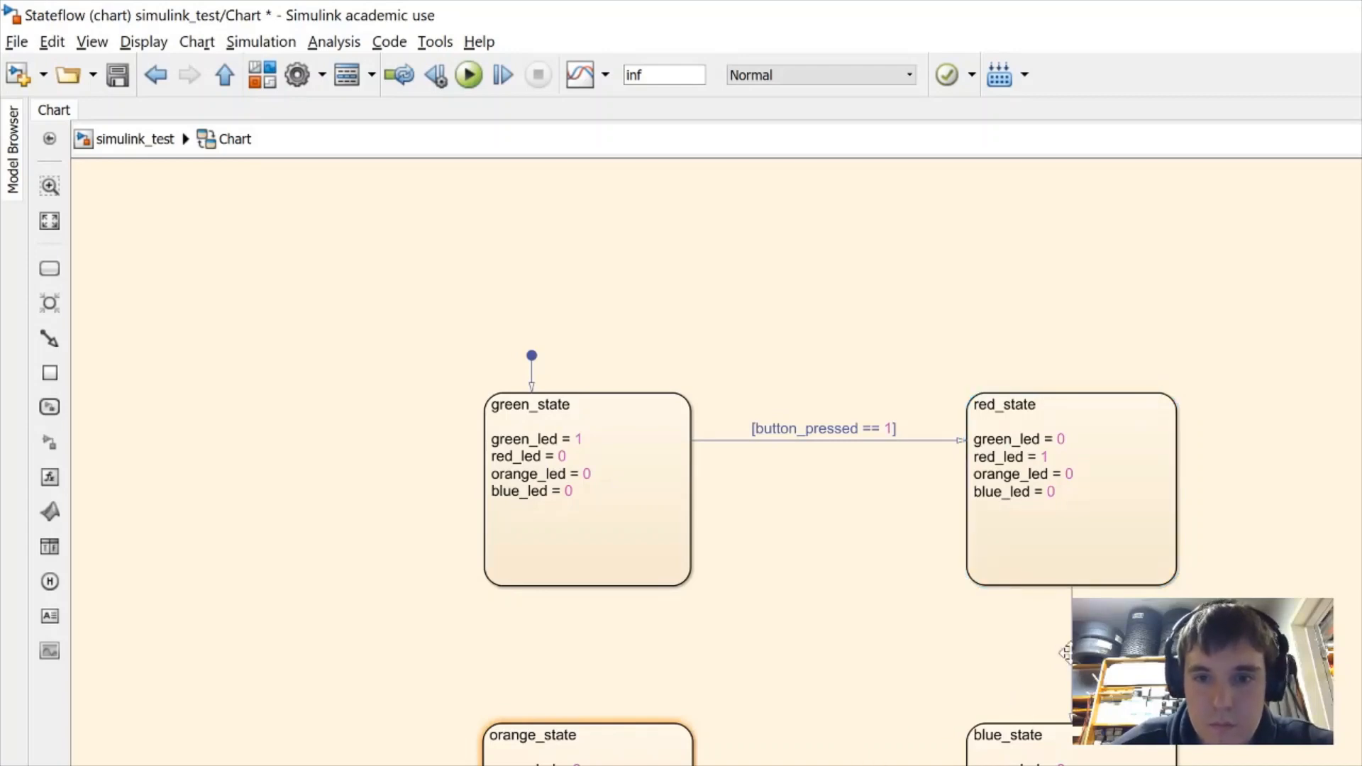
click(1072, 660)
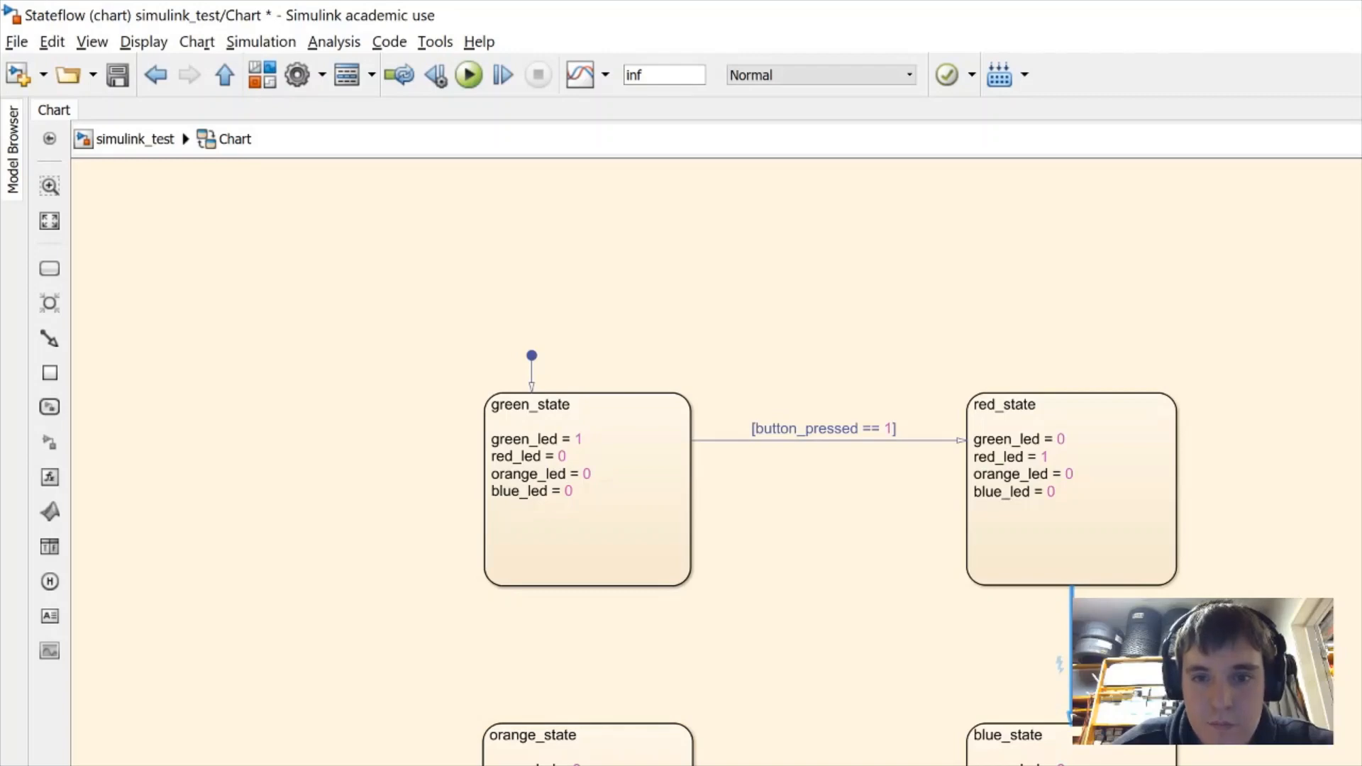
click(1128, 660)
mouse_move(1072, 657)
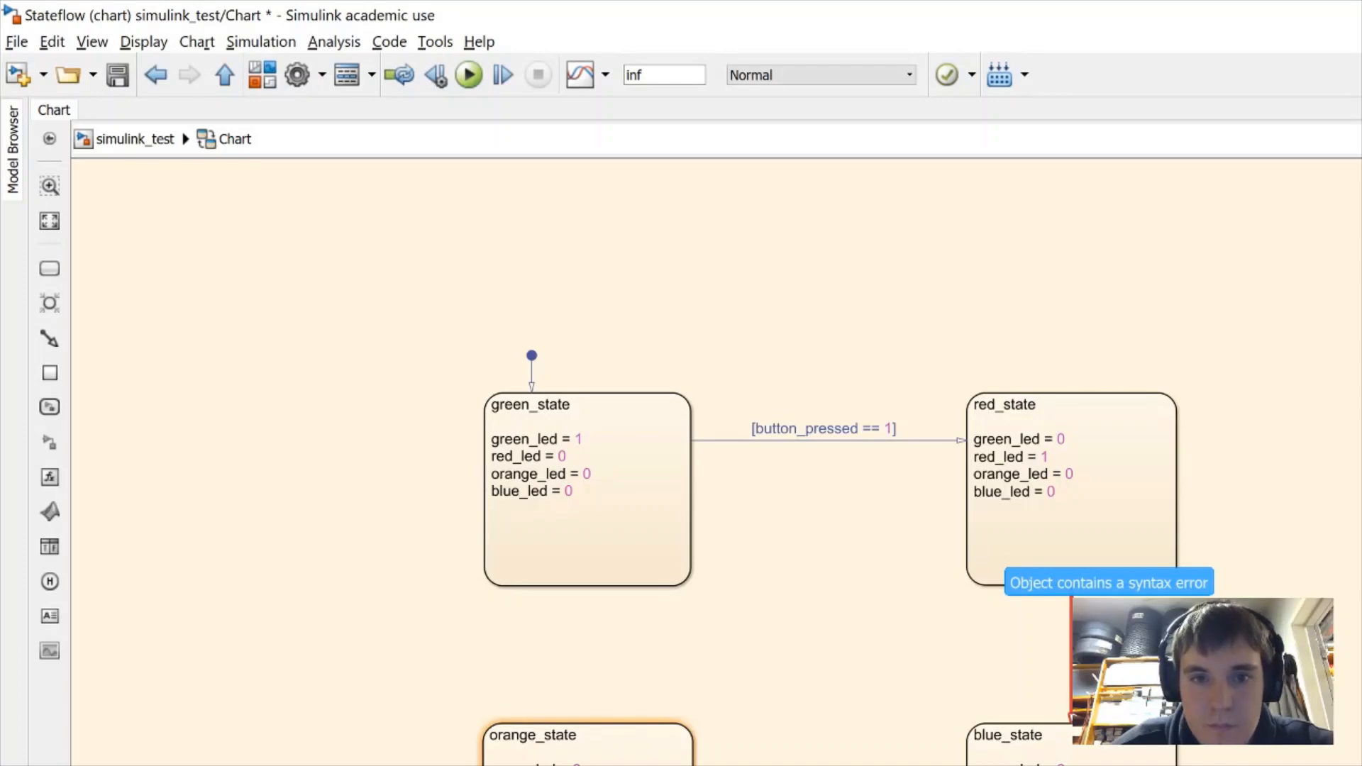
click(1022, 758)
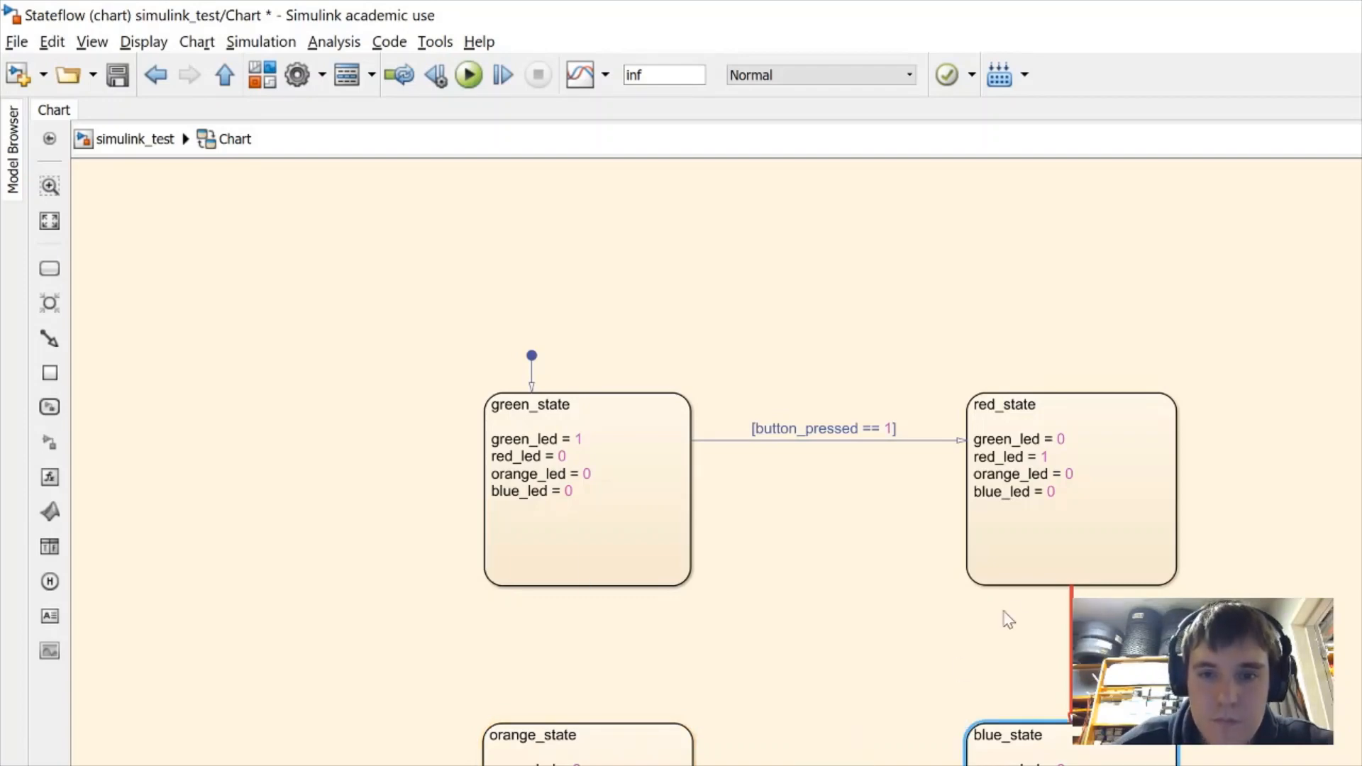
click(1061, 664)
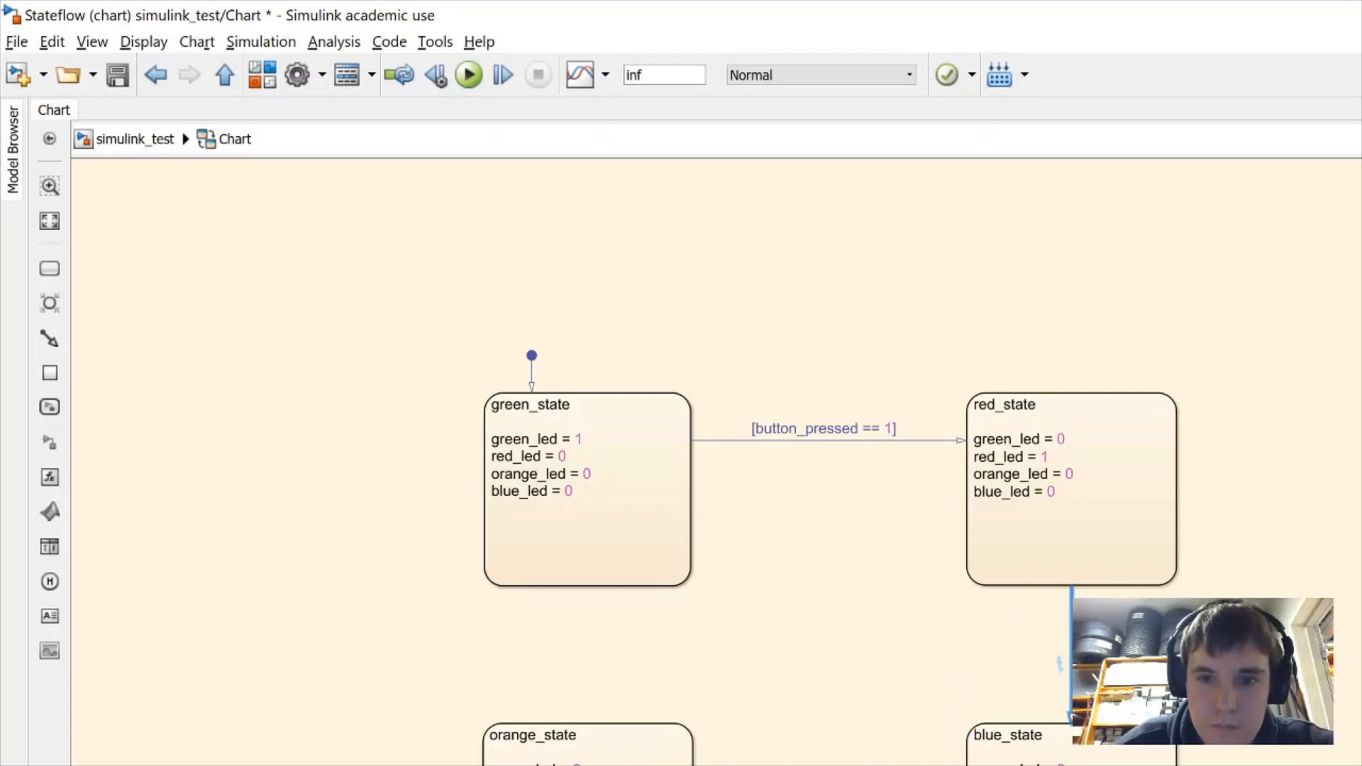
key(Escape)
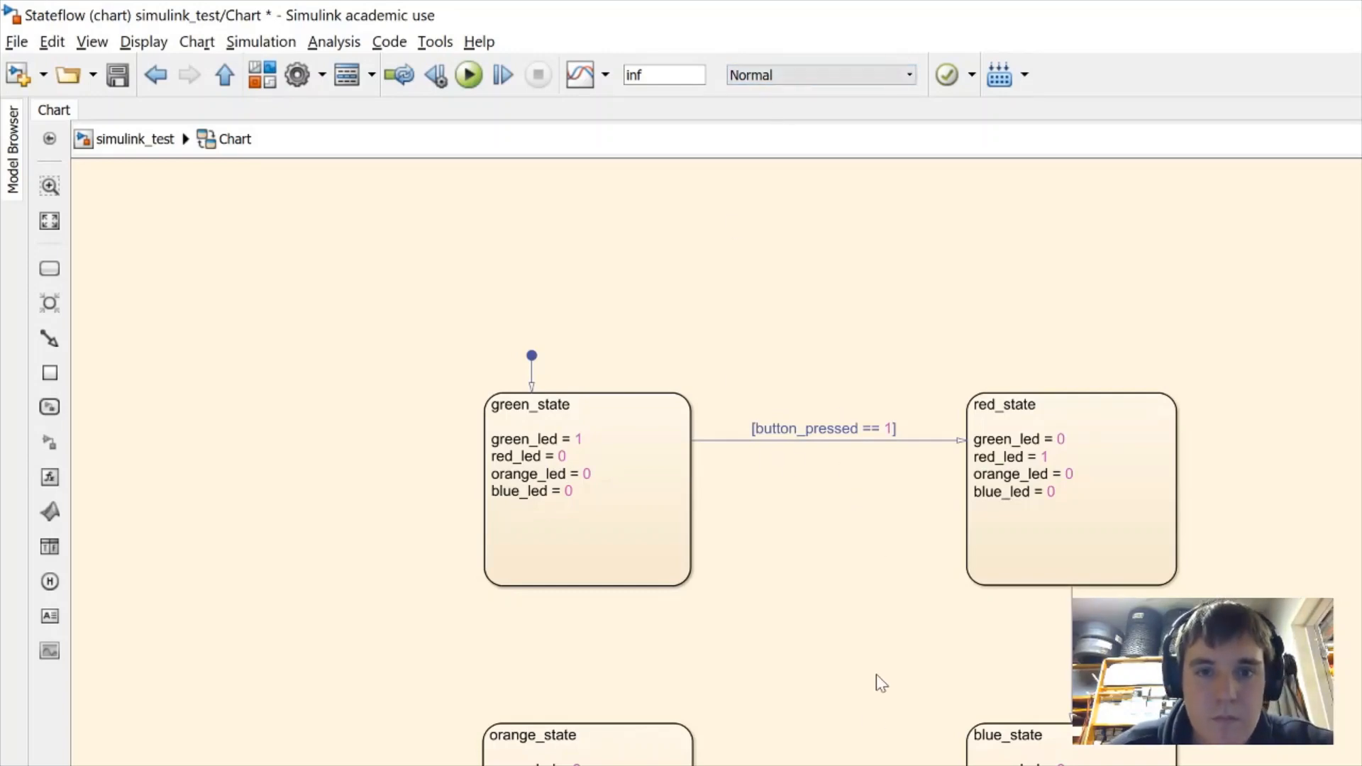
key(alt+Tab)
key(alt+Tab)
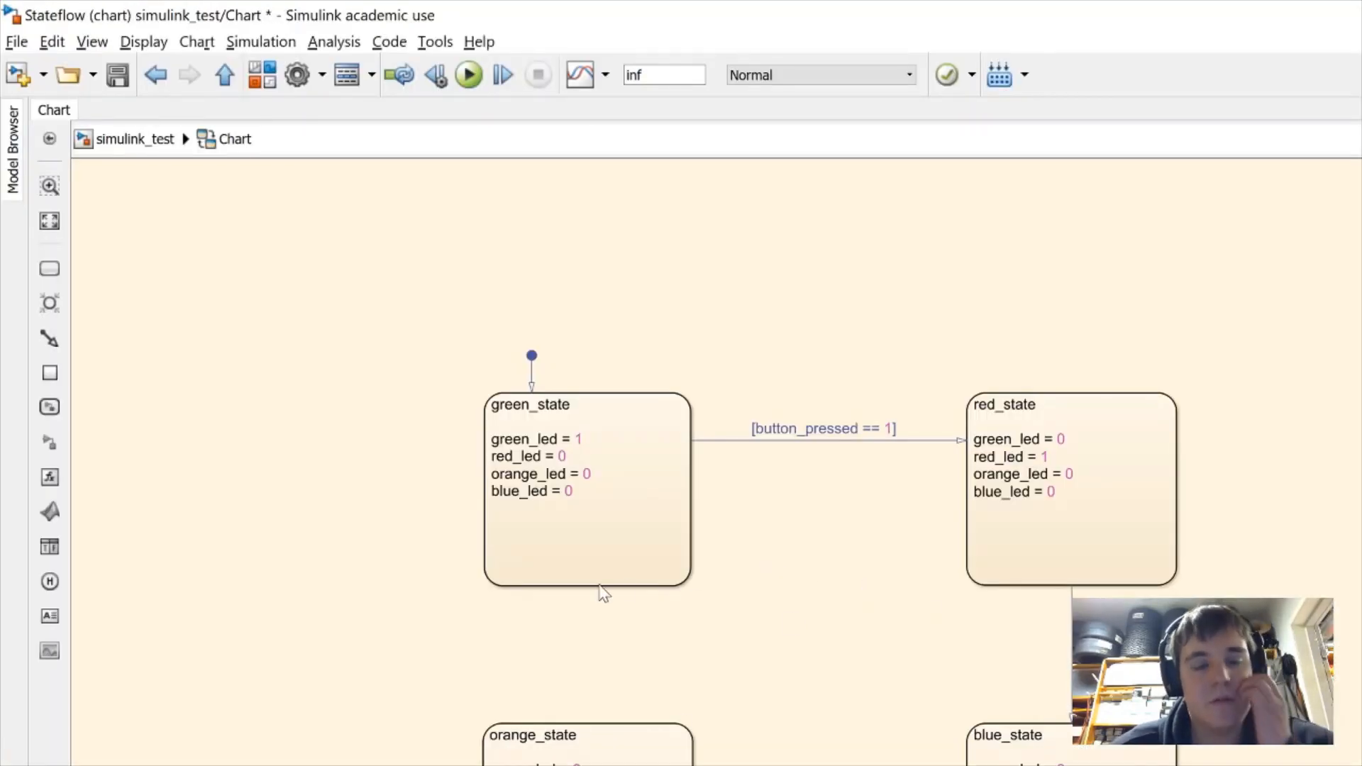
key(Escape)
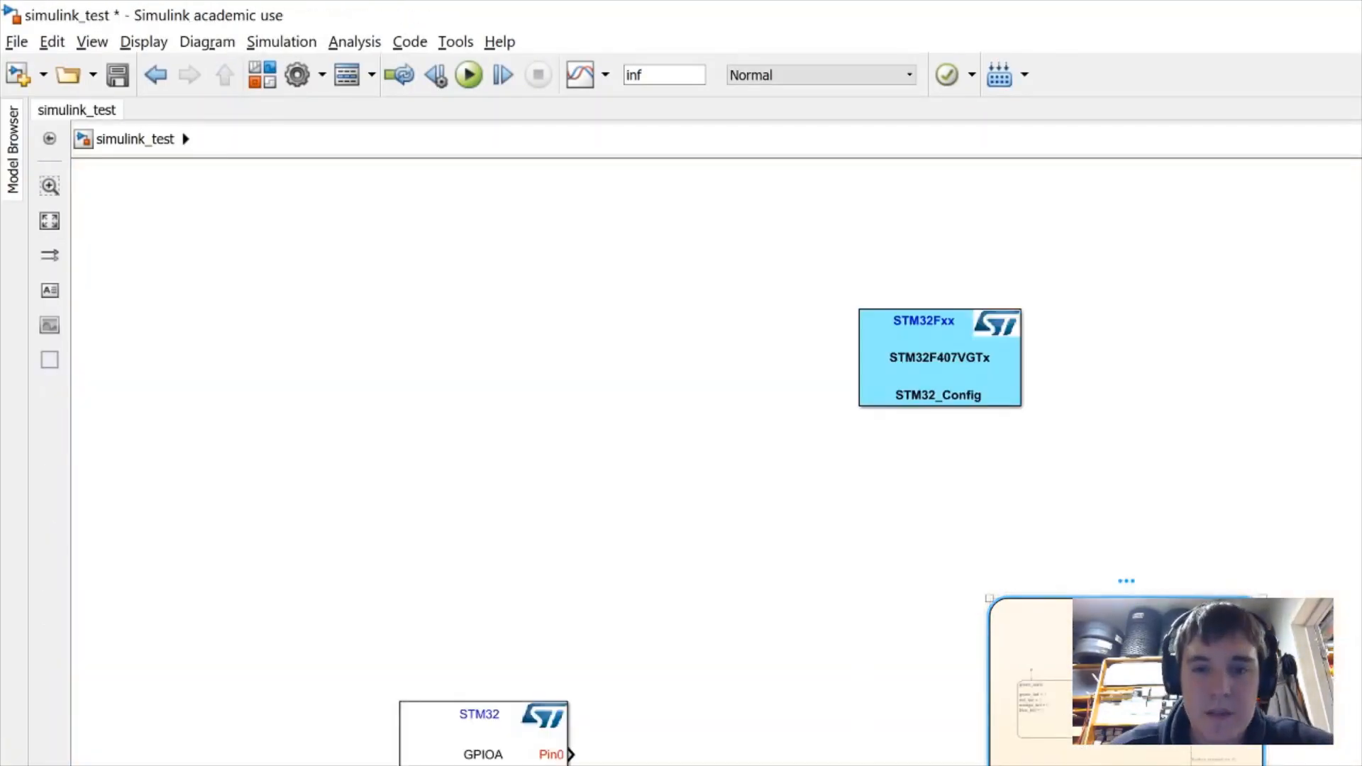
double_click(1107, 709)
click(833, 706)
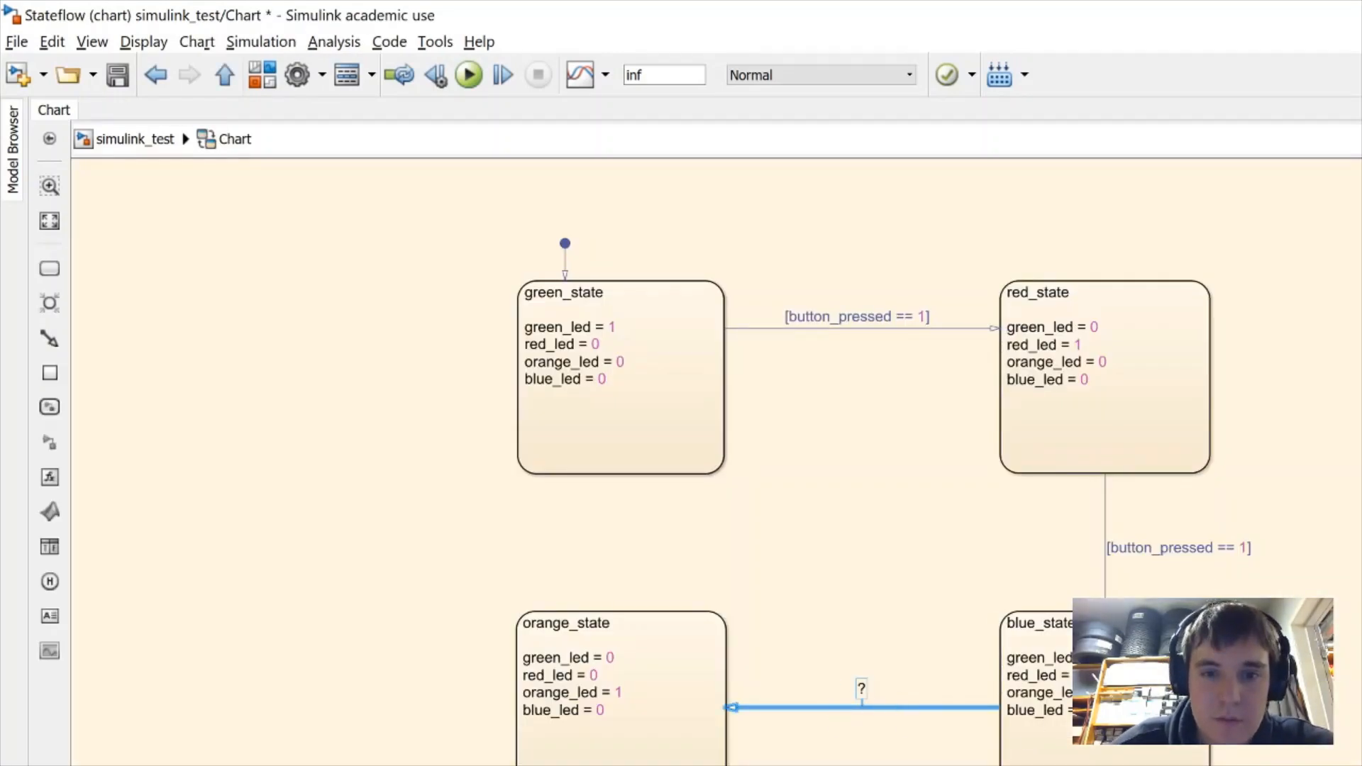
Draw an orange_state-to-green_state transition guarded by [button_pressed == 1], then return to simulink_test
scroll(864, 709, up, 3)
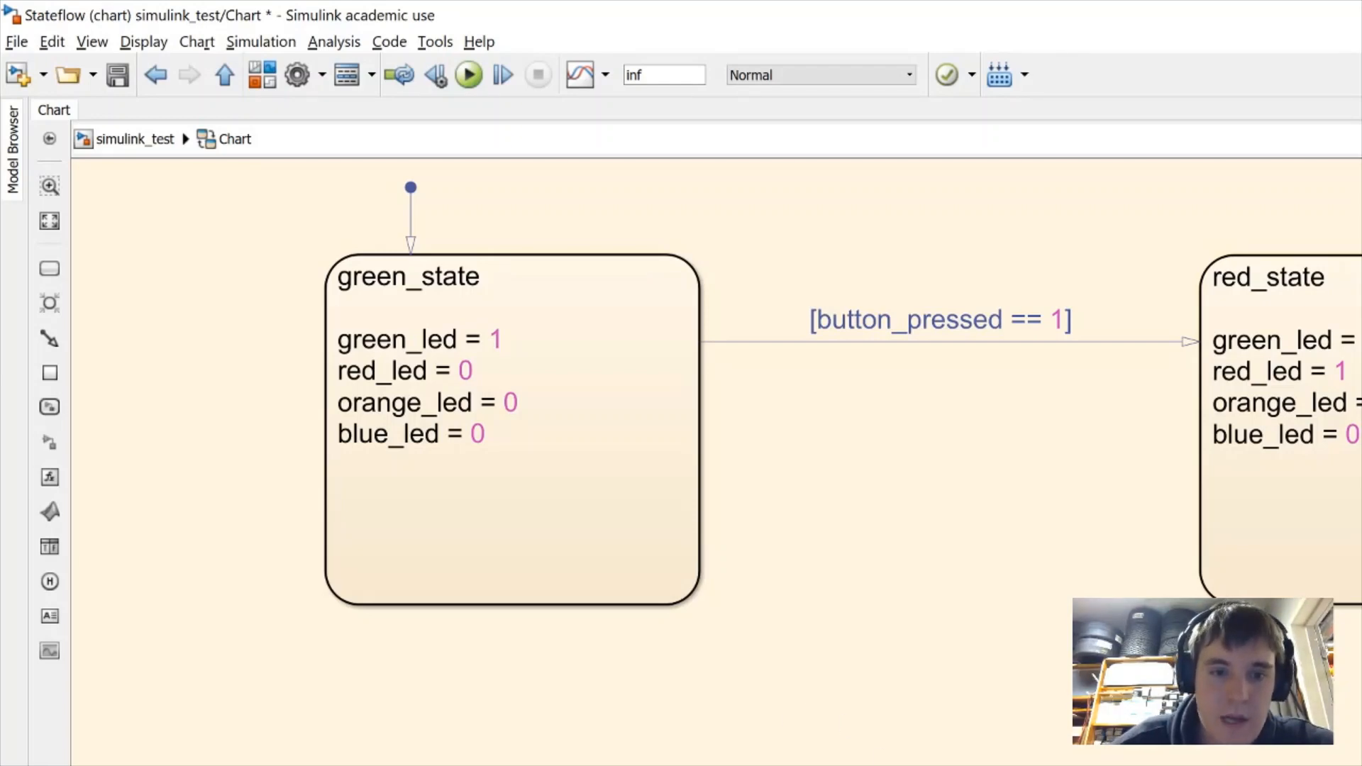
drag(516, 765, 523, 613)
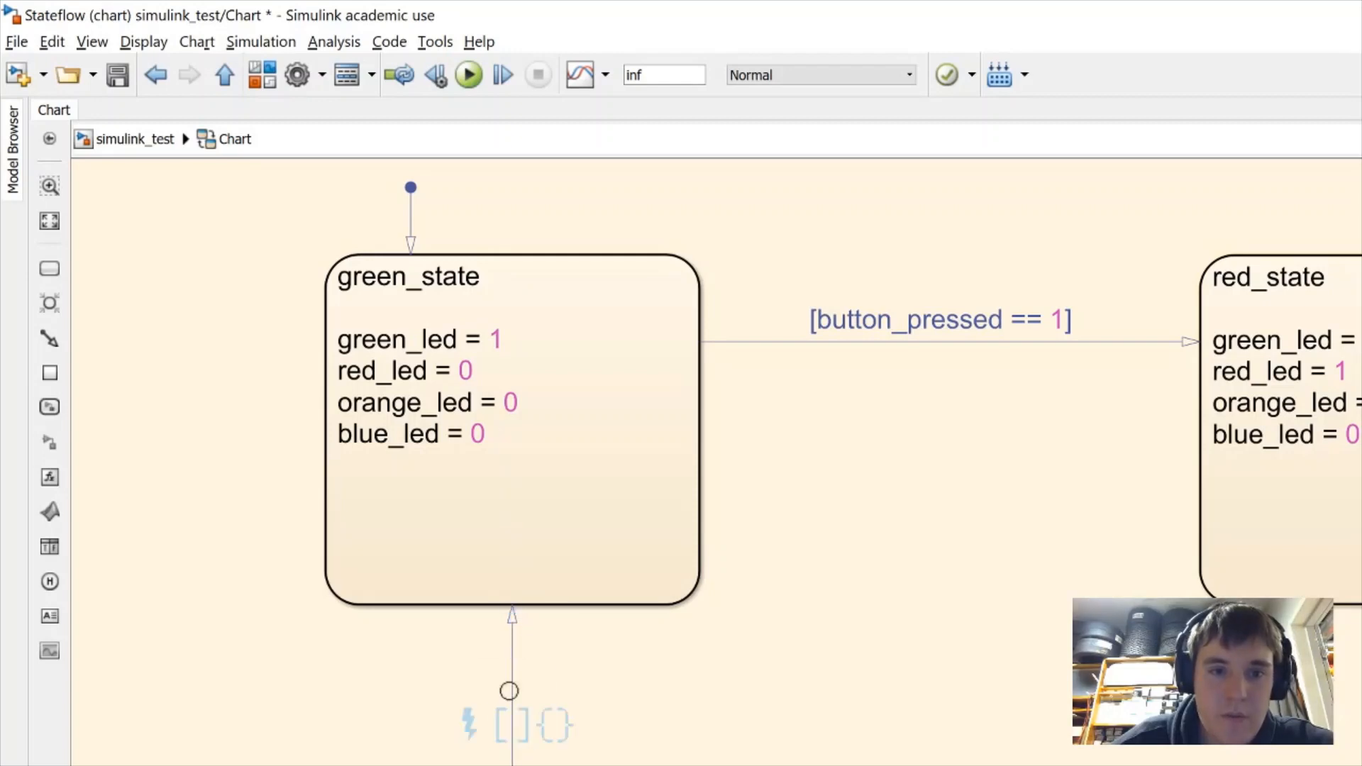
click(512, 724)
text(button+)
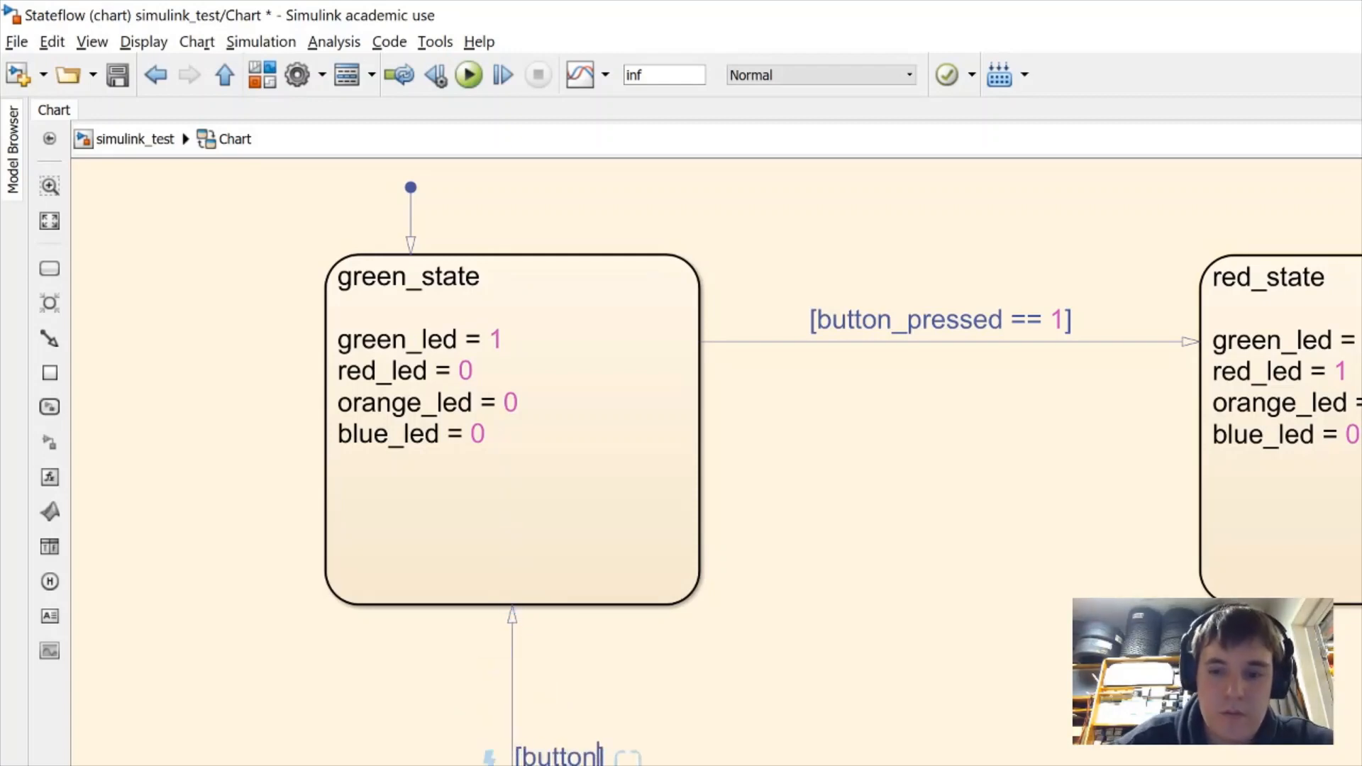
key(BackSpace)
text(_pre)
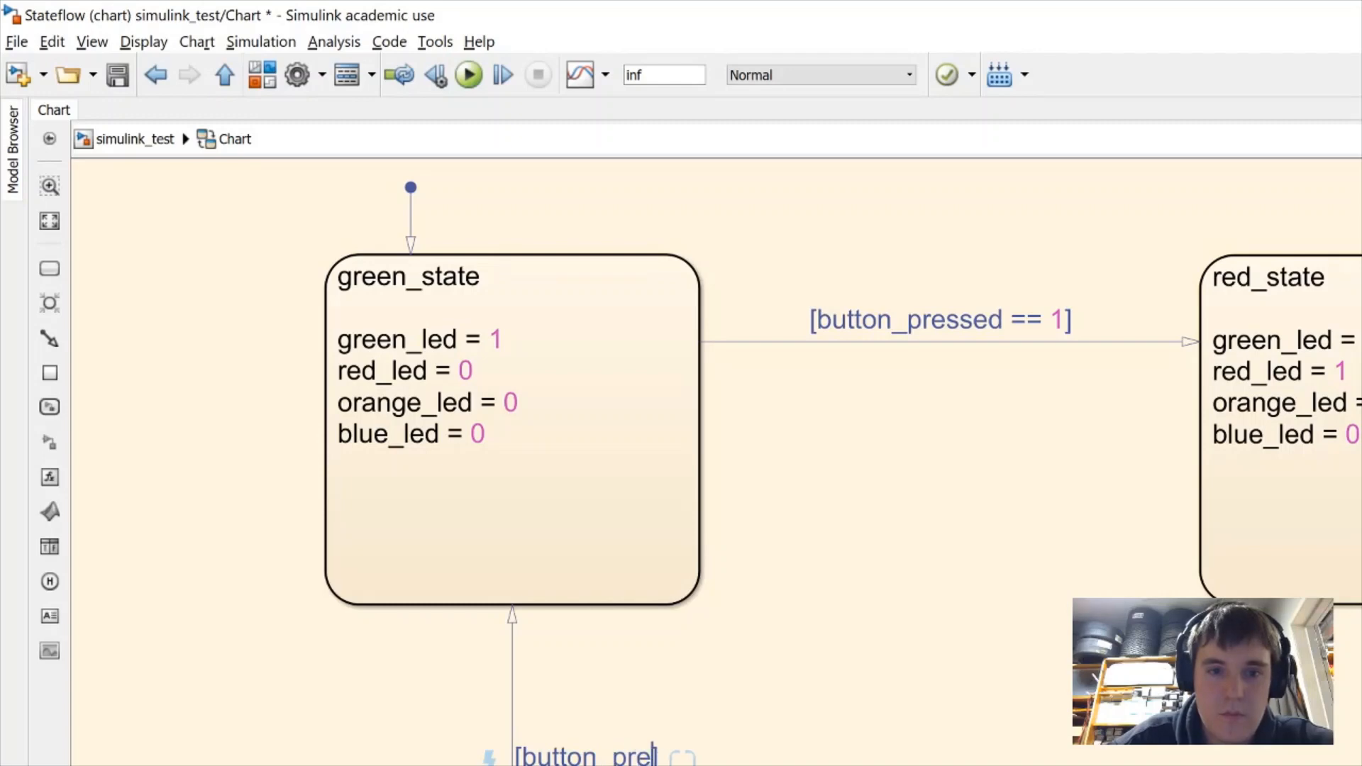
text(ssed == 1)
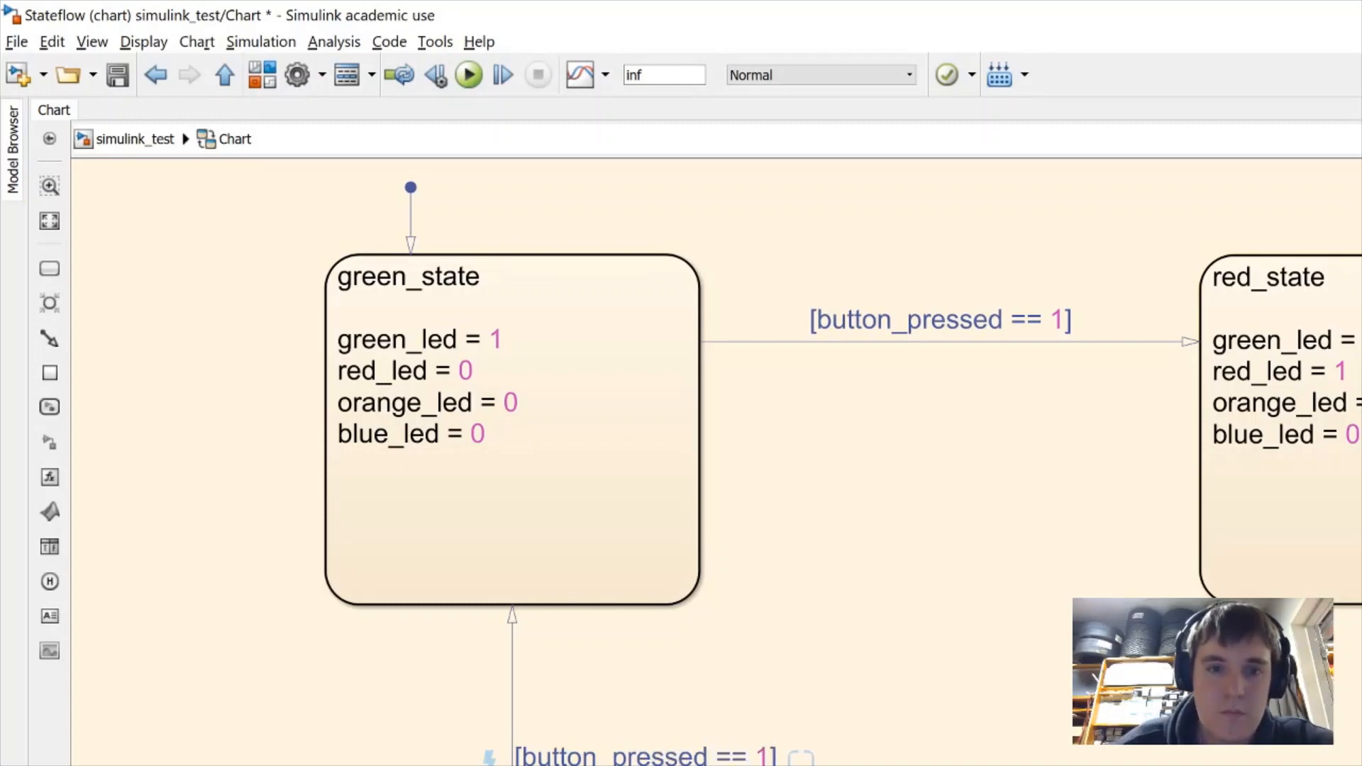
click(1021, 598)
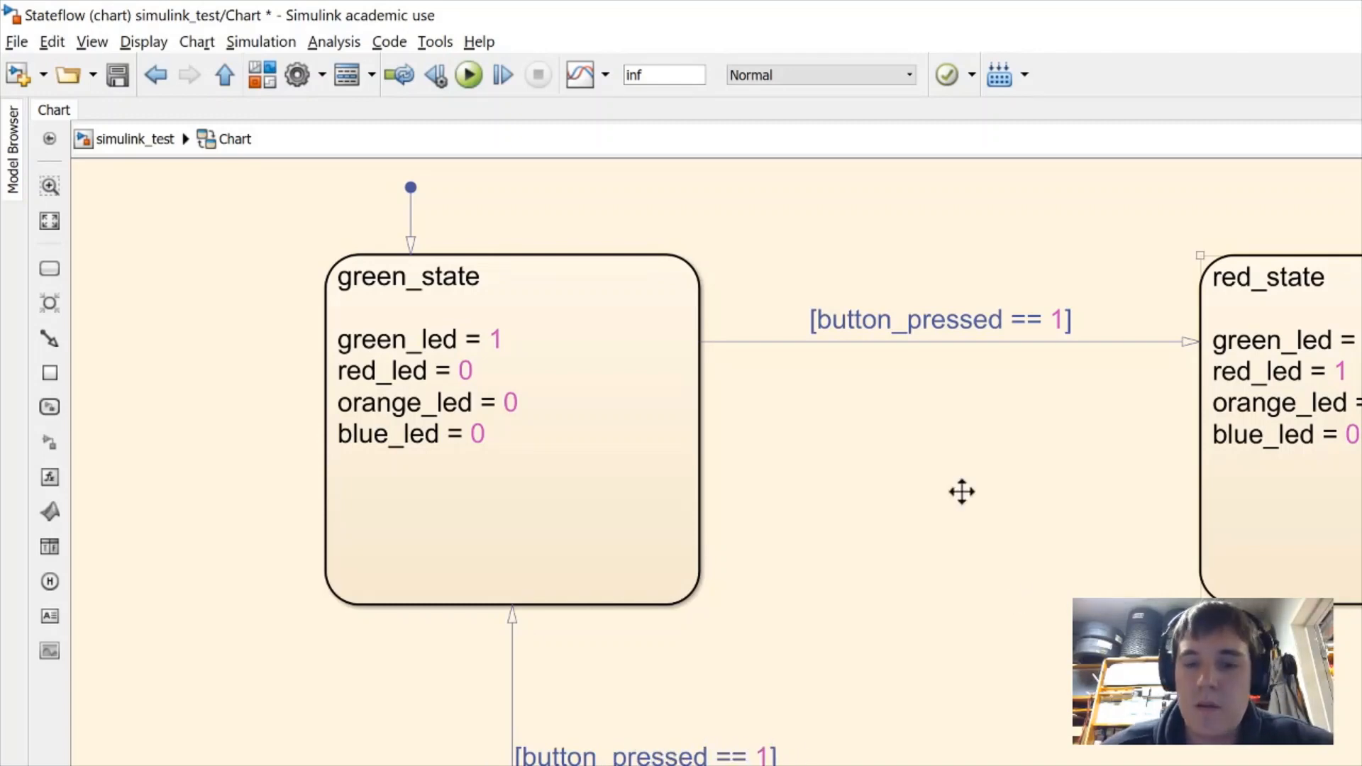
click(614, 353)
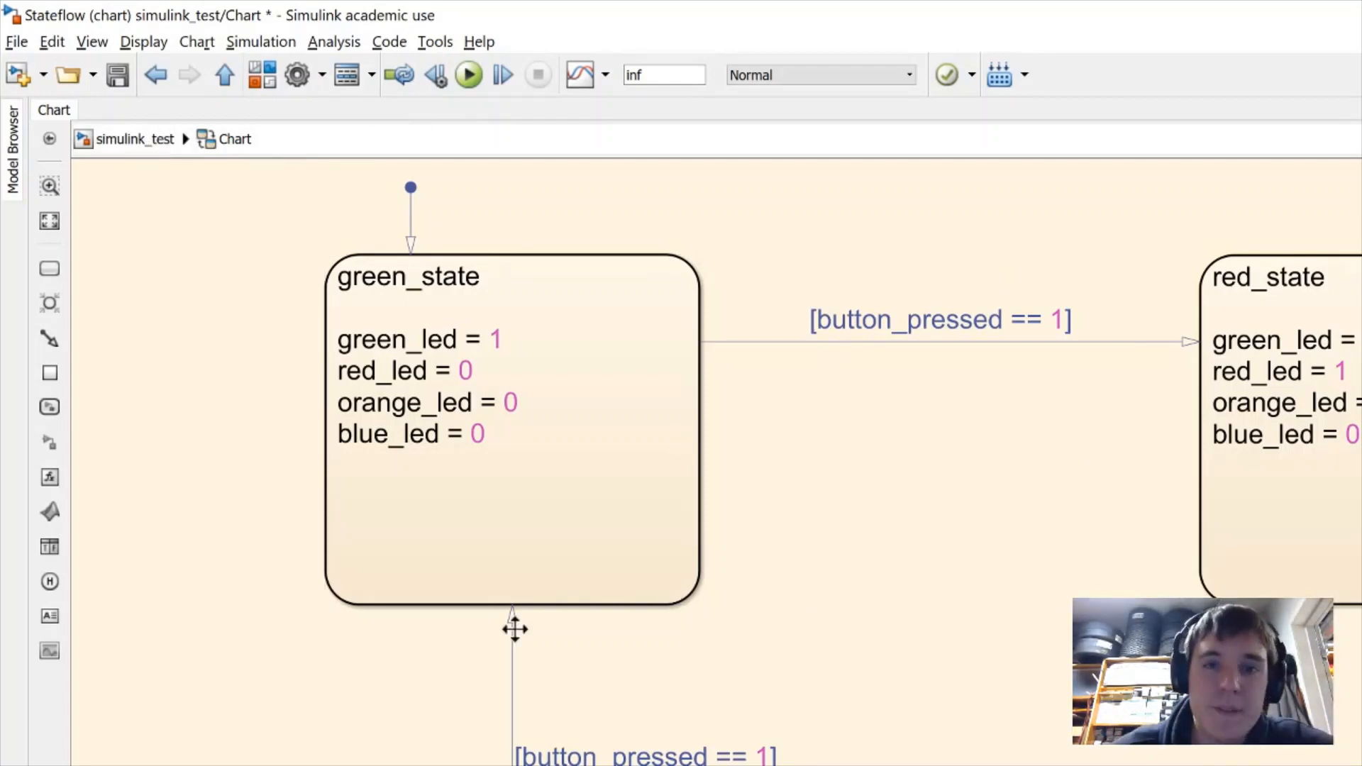
click(139, 142)
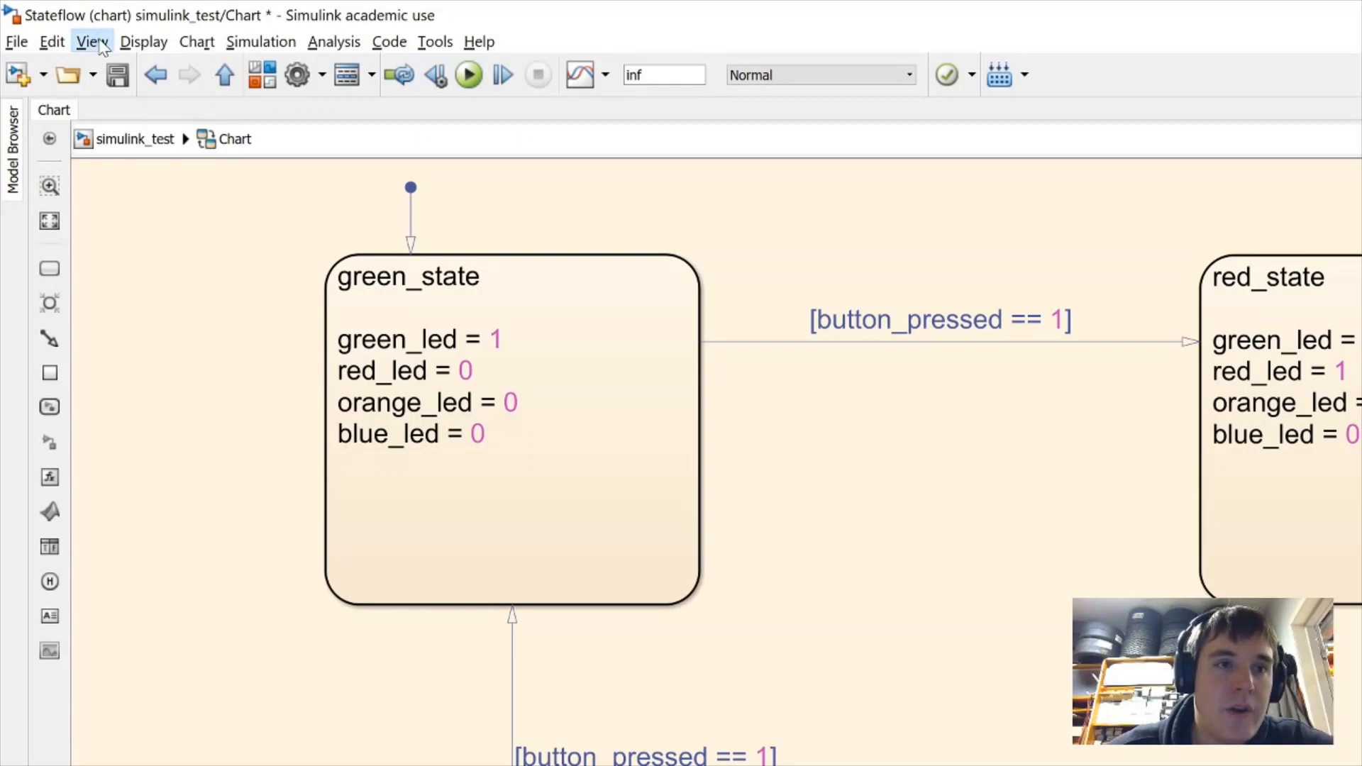
click(92, 42)
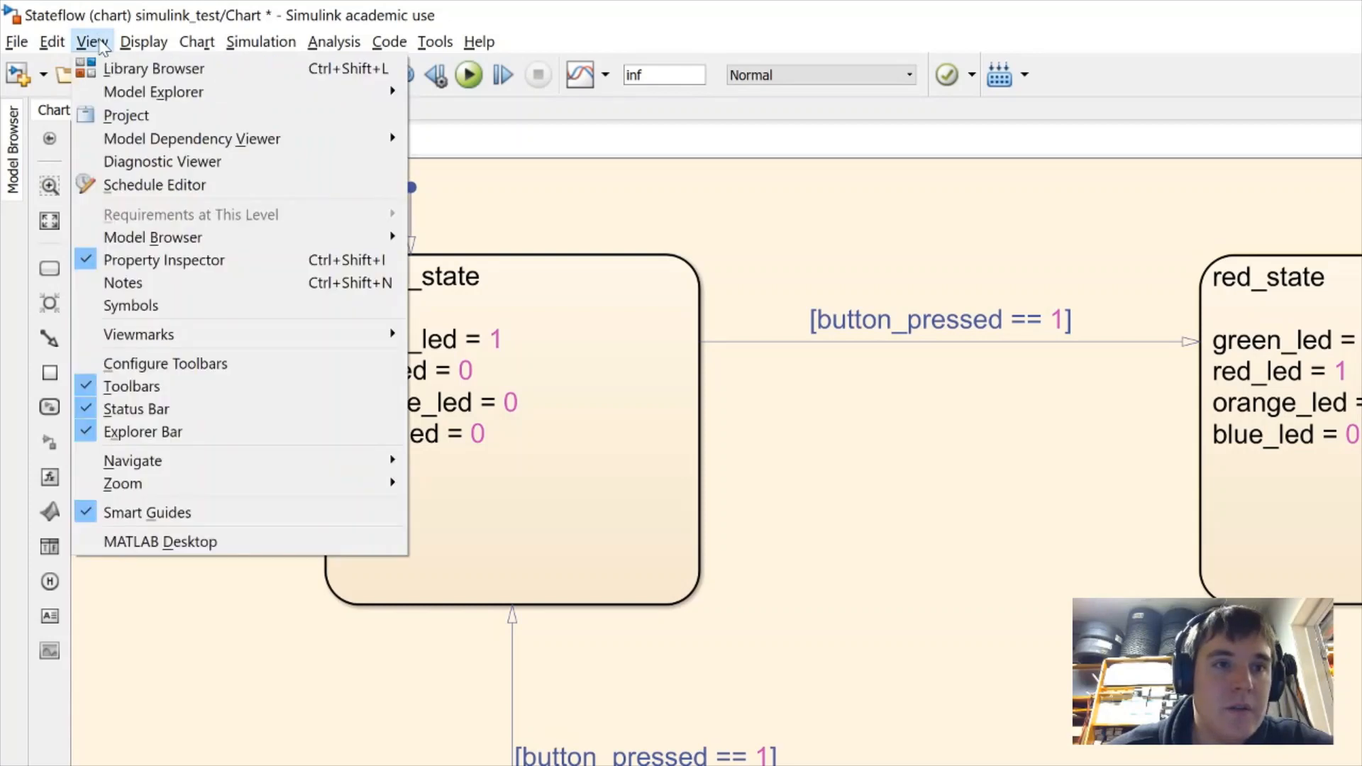
mouse_move(383, 92)
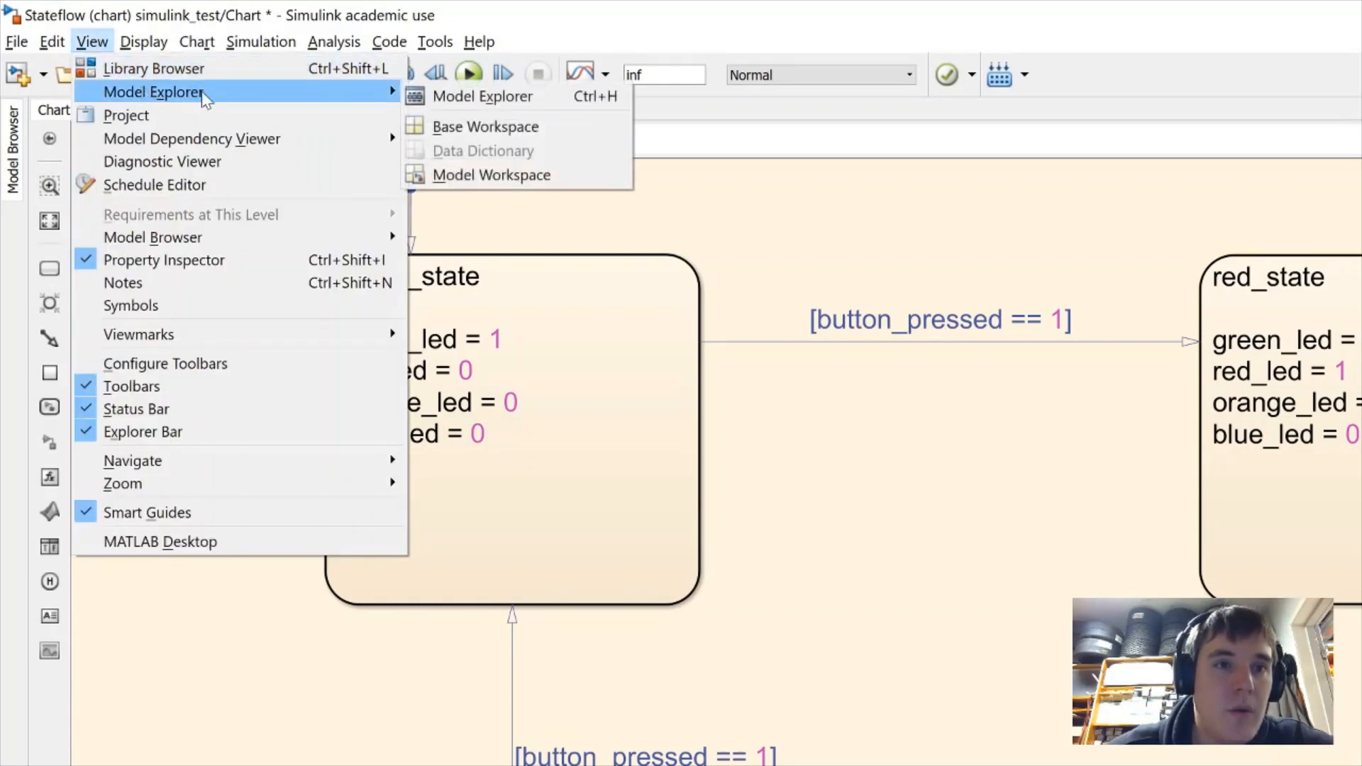
click(555, 102)
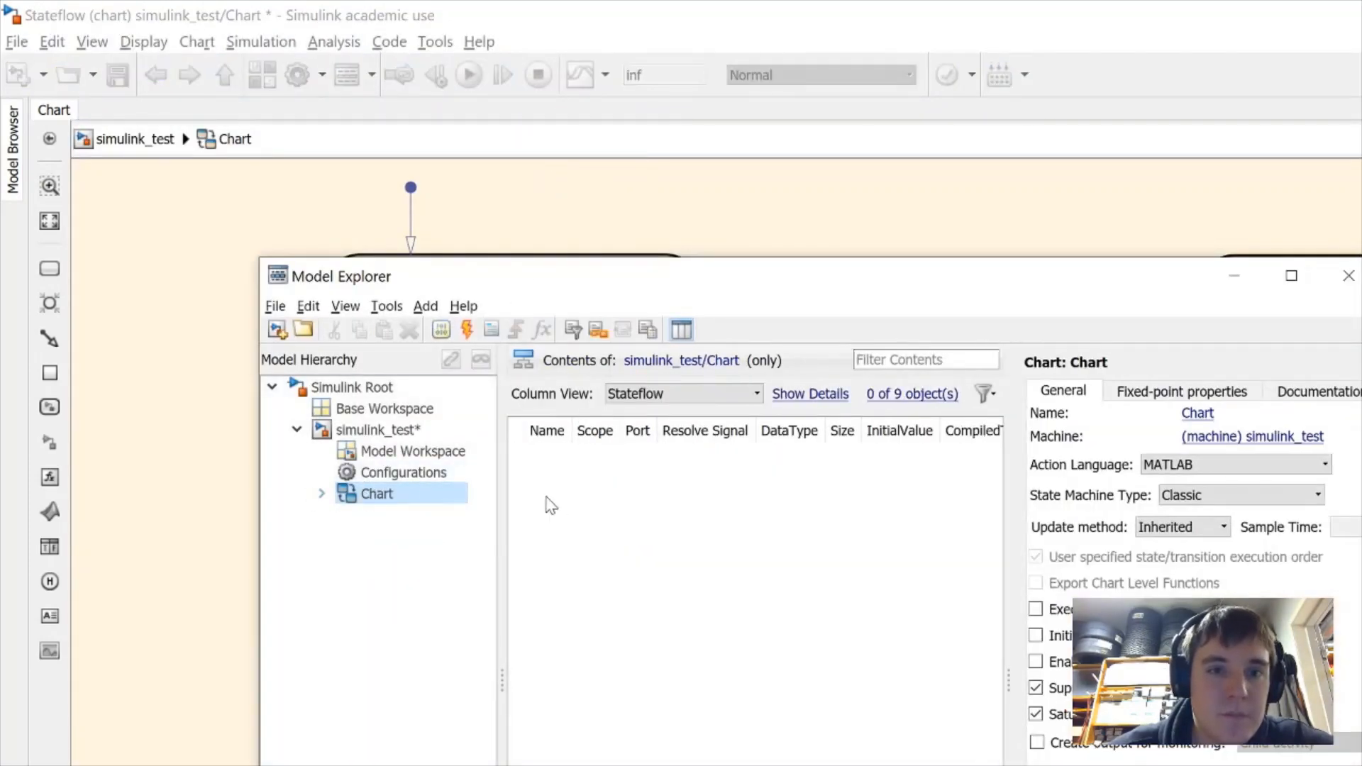
right_click(601, 484)
click(574, 495)
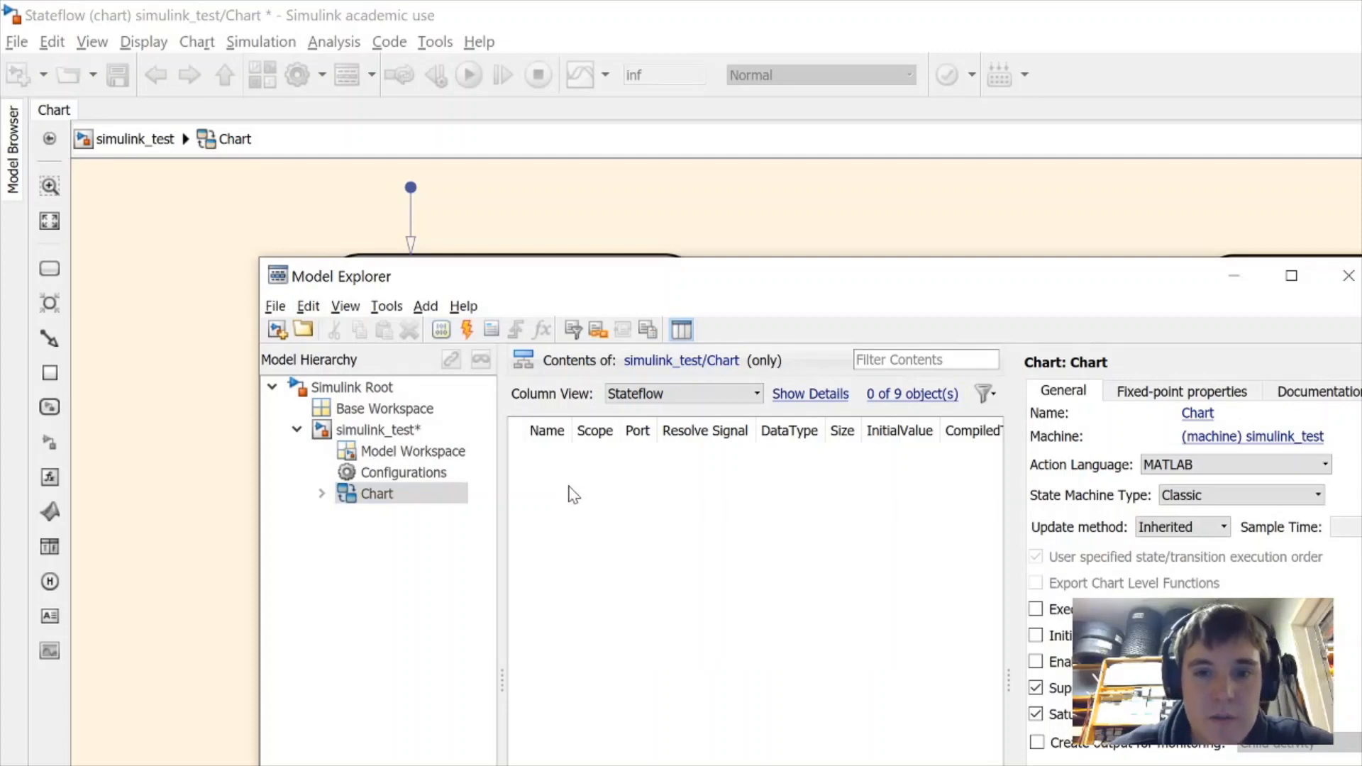
click(441, 330)
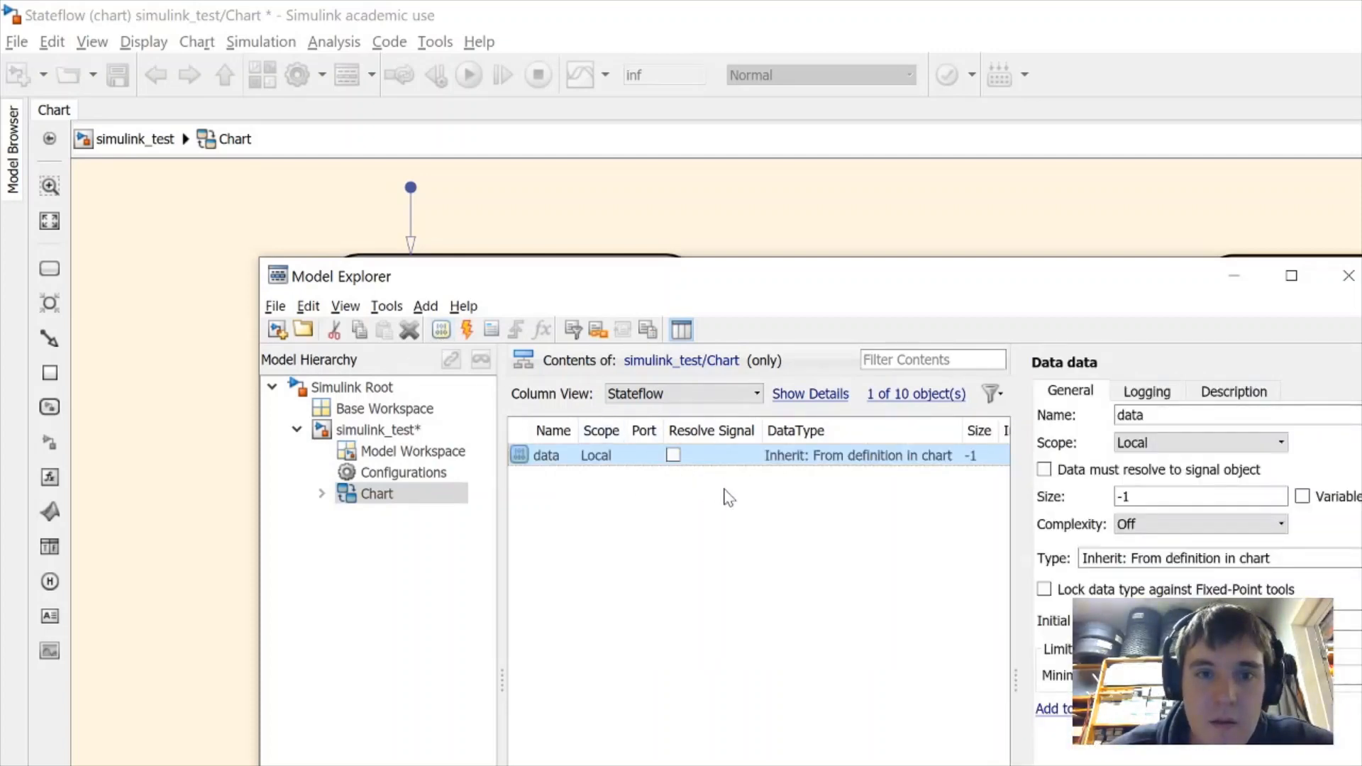
click(765, 465)
click(702, 487)
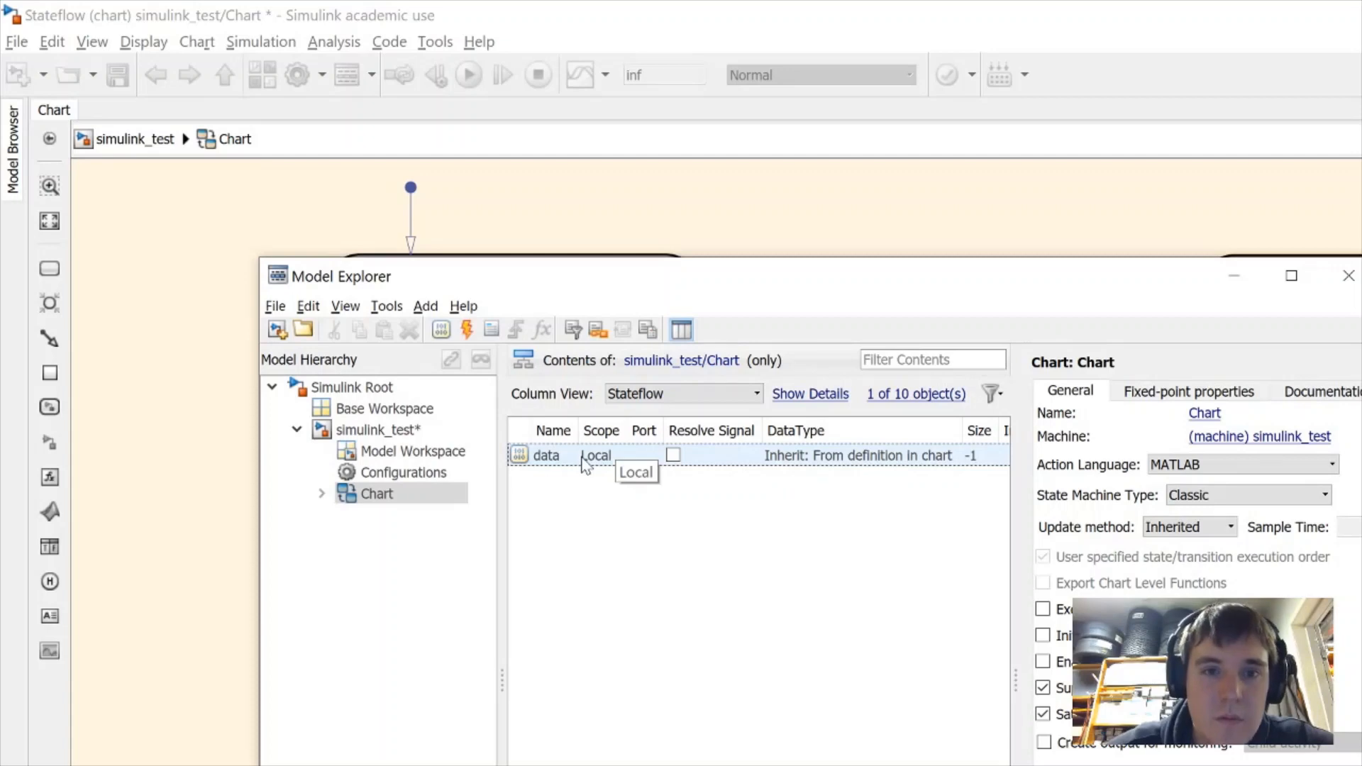
click(893, 399)
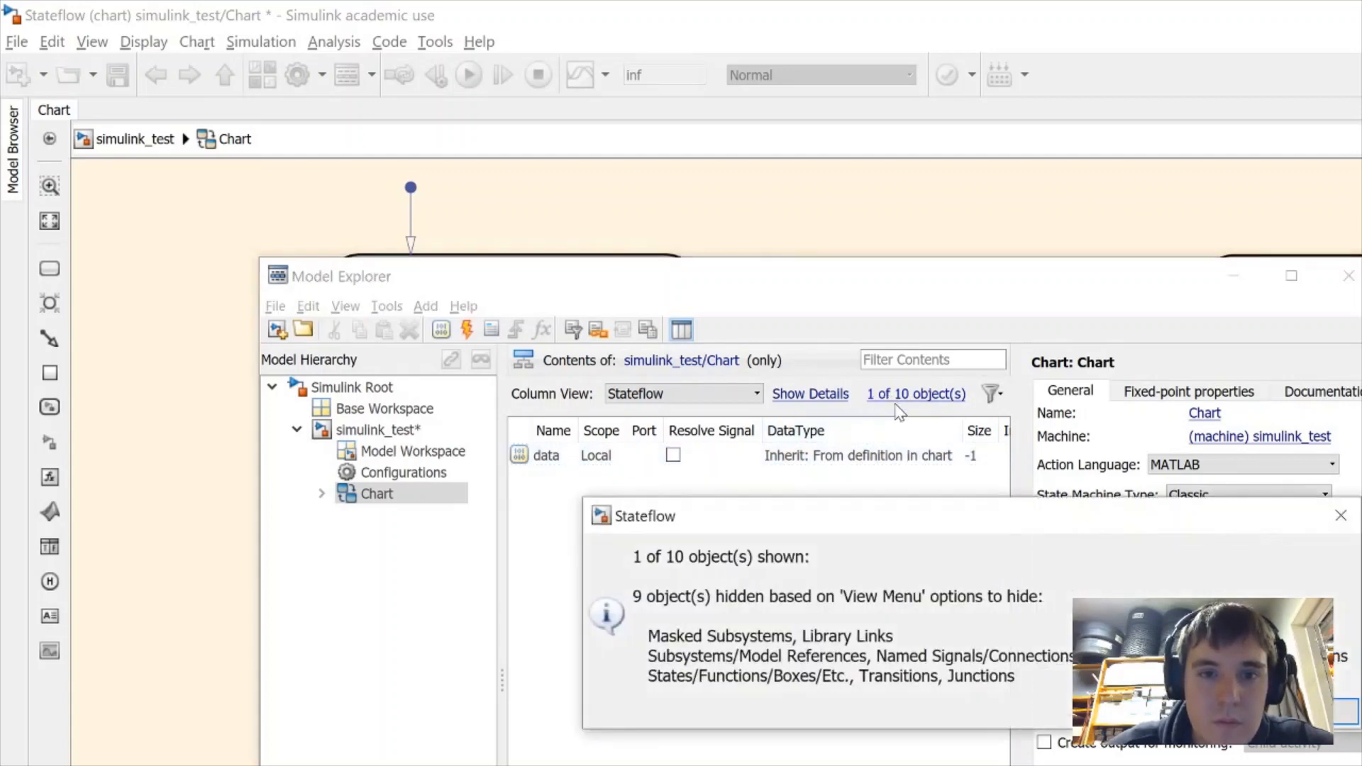
click(1321, 711)
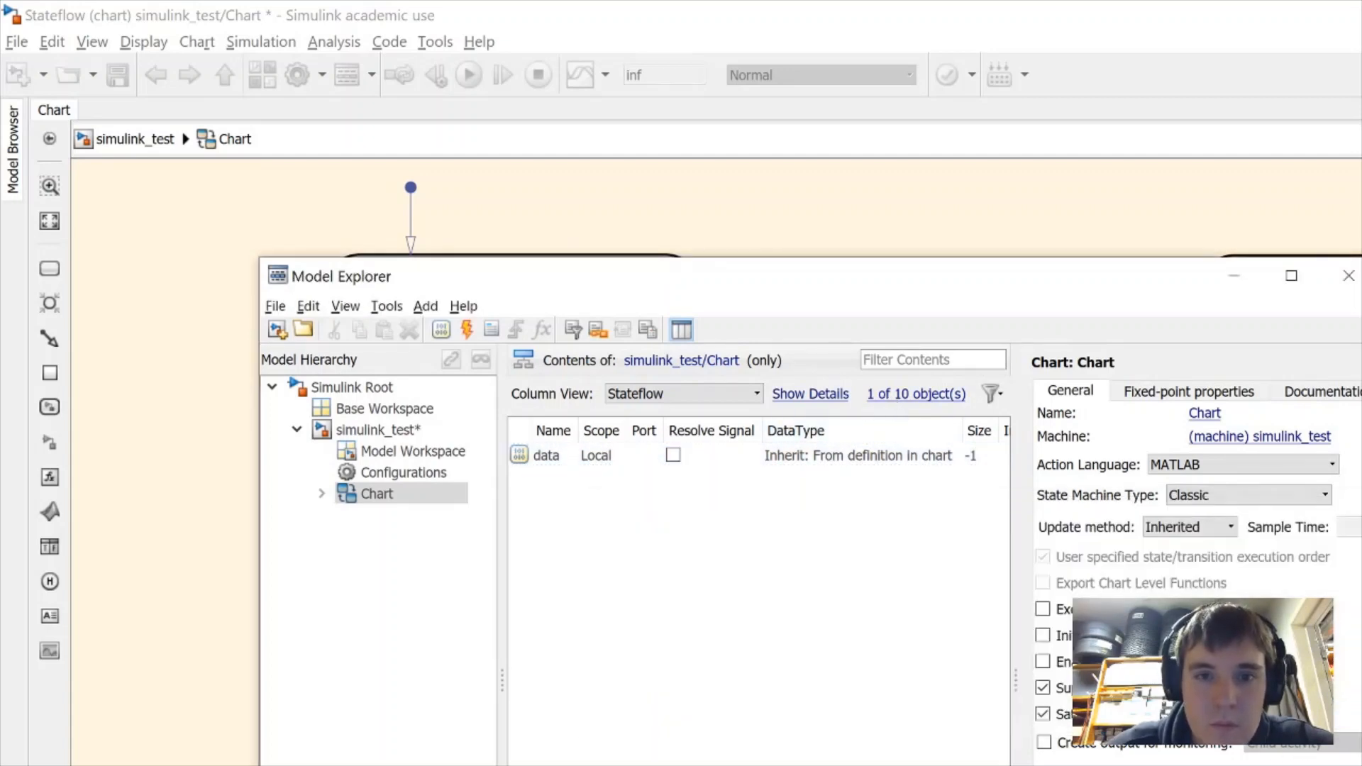
click(559, 465)
key(Delete)
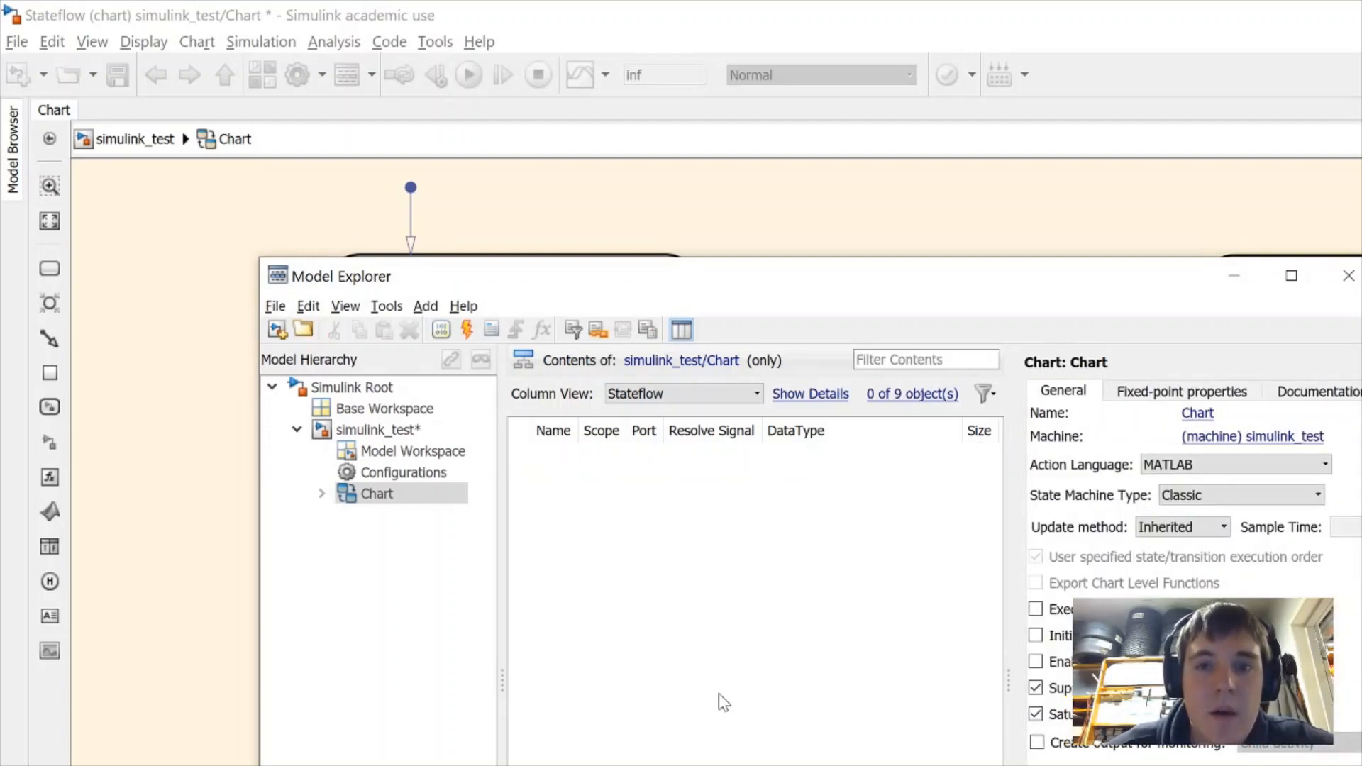
click(625, 765)
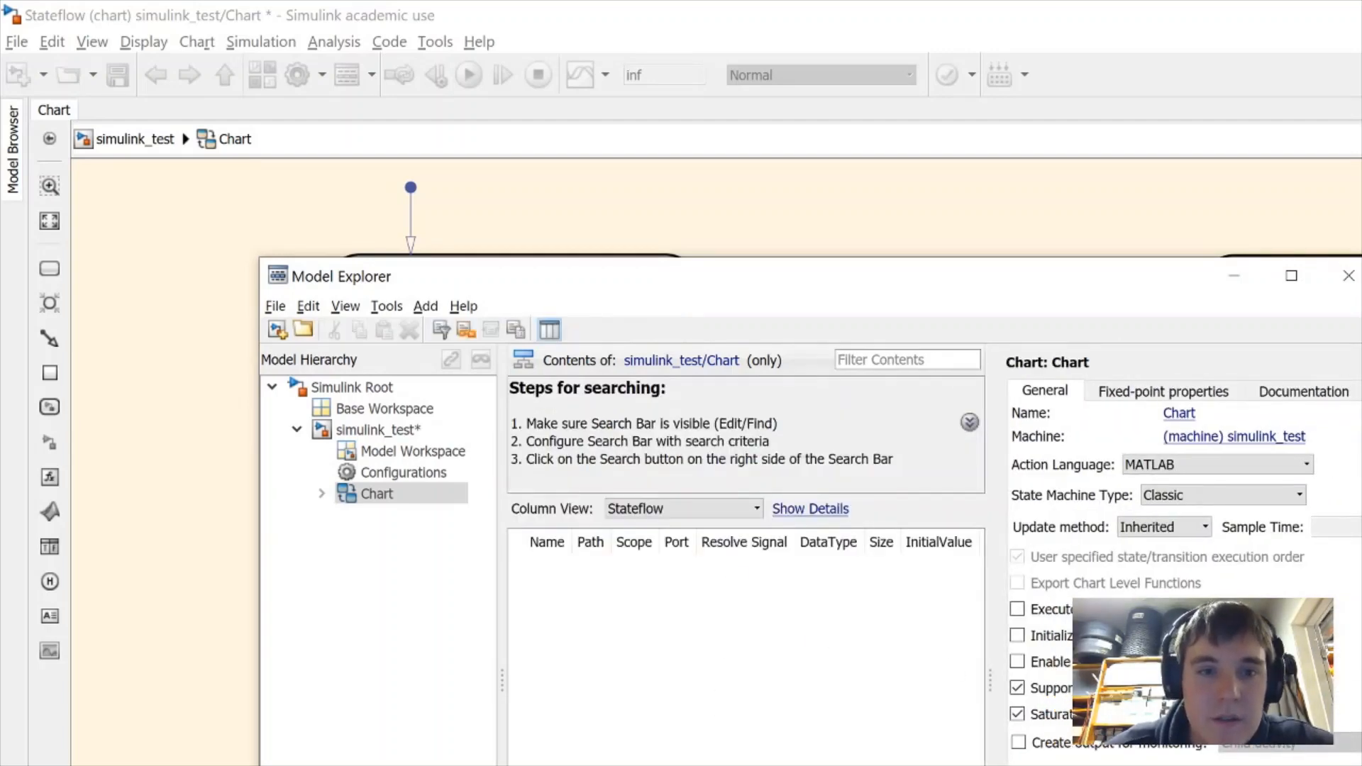
click(715, 509)
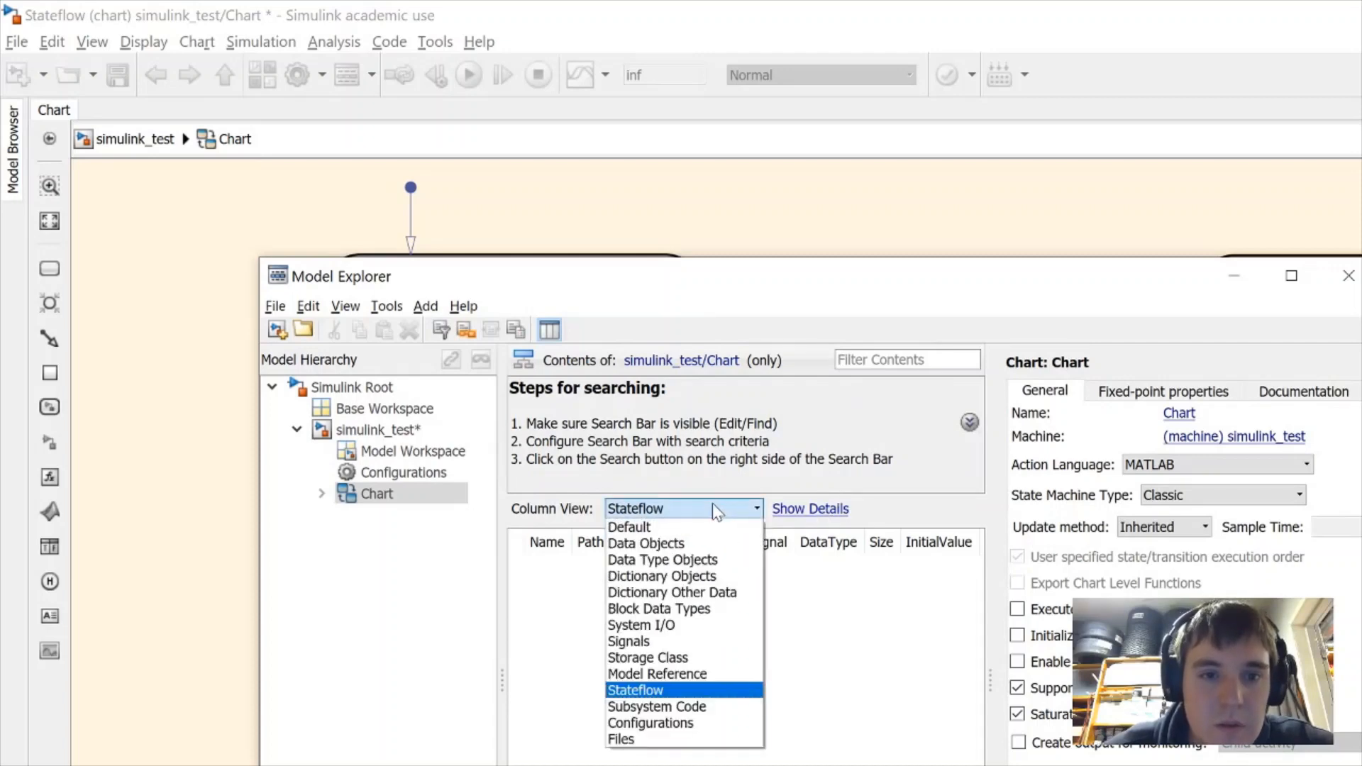
click(715, 509)
click(805, 524)
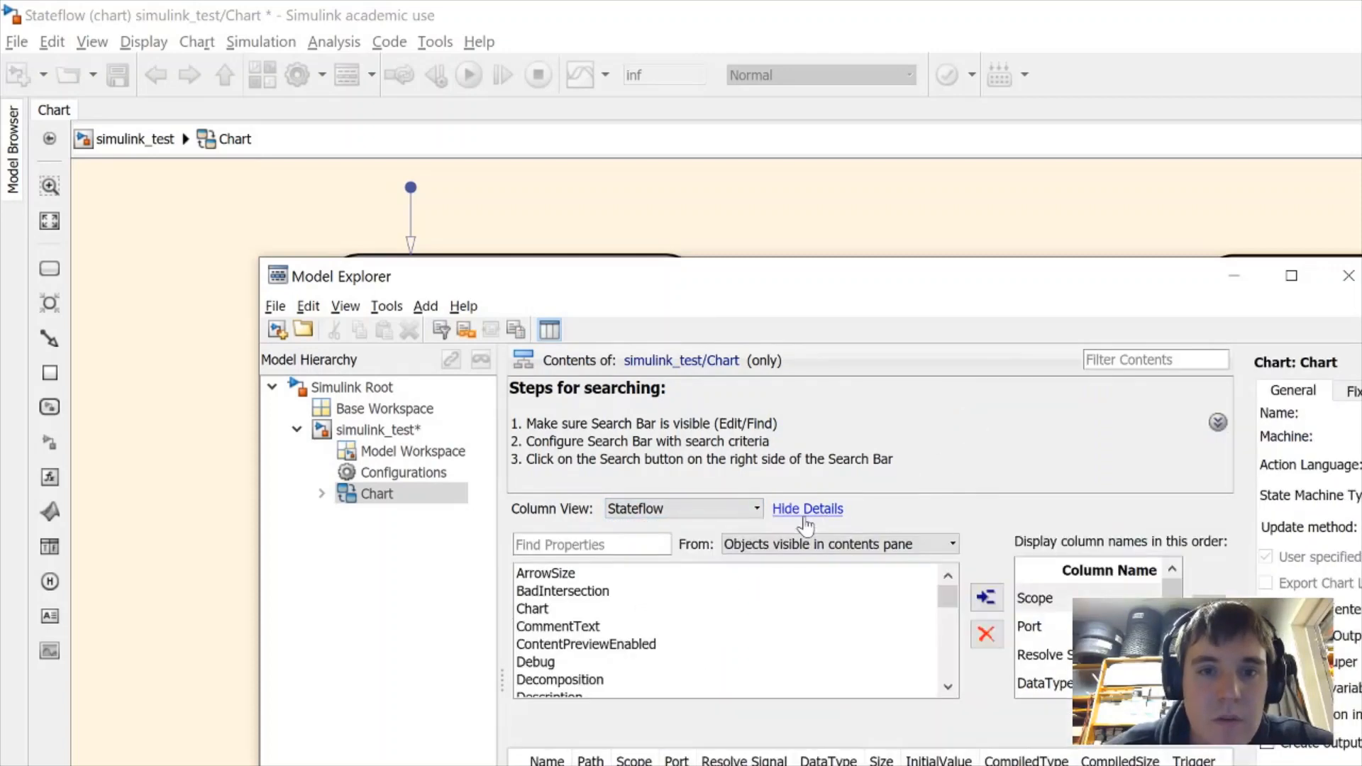
click(1349, 275)
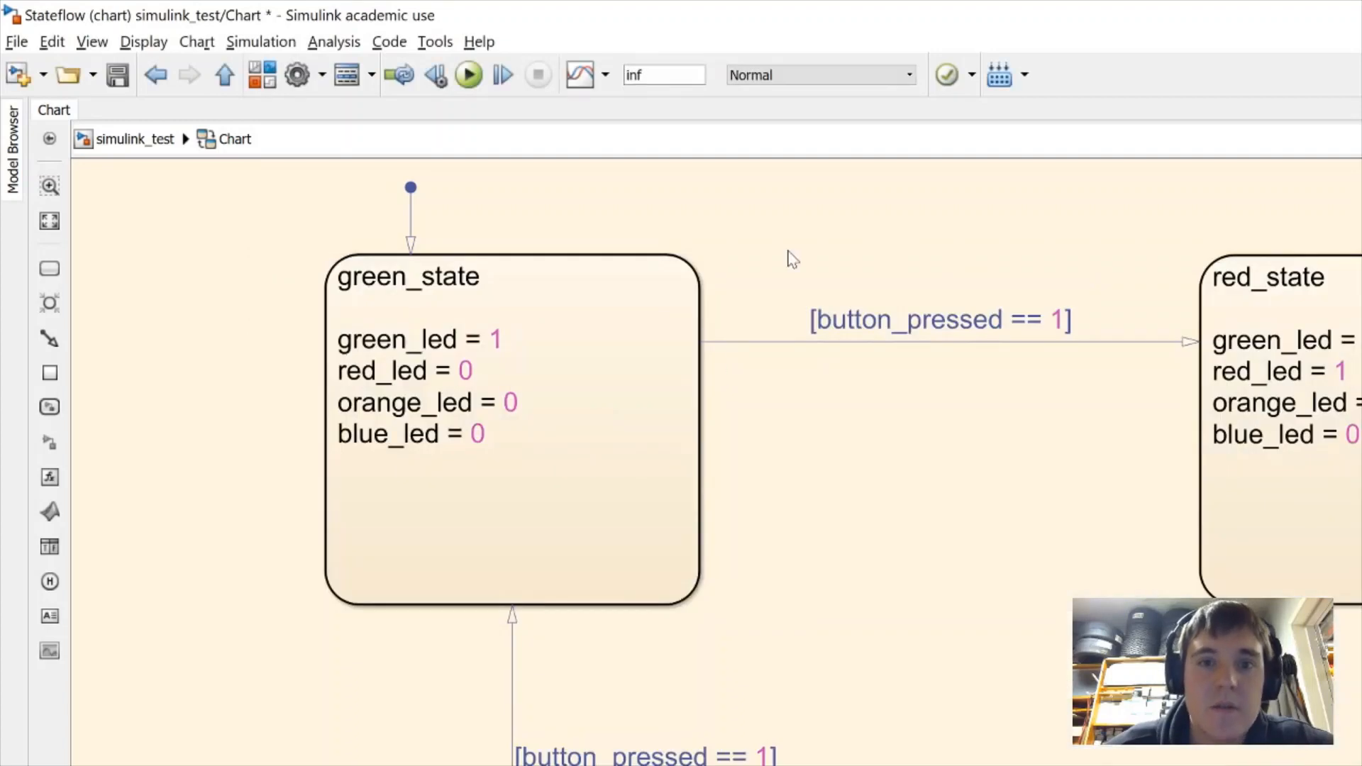
Return to the top-level model and run Build Model, which stops at the Symbol Wizard
click(234, 79)
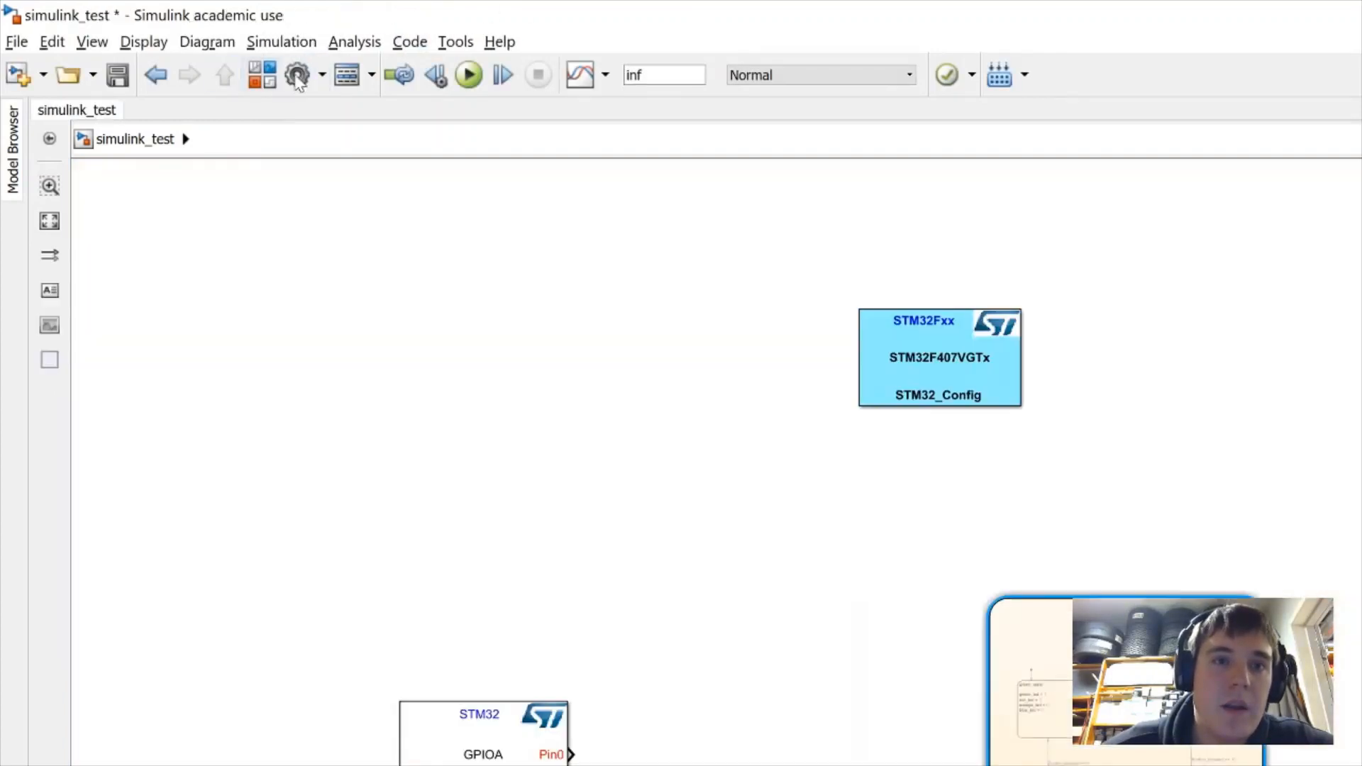
click(998, 76)
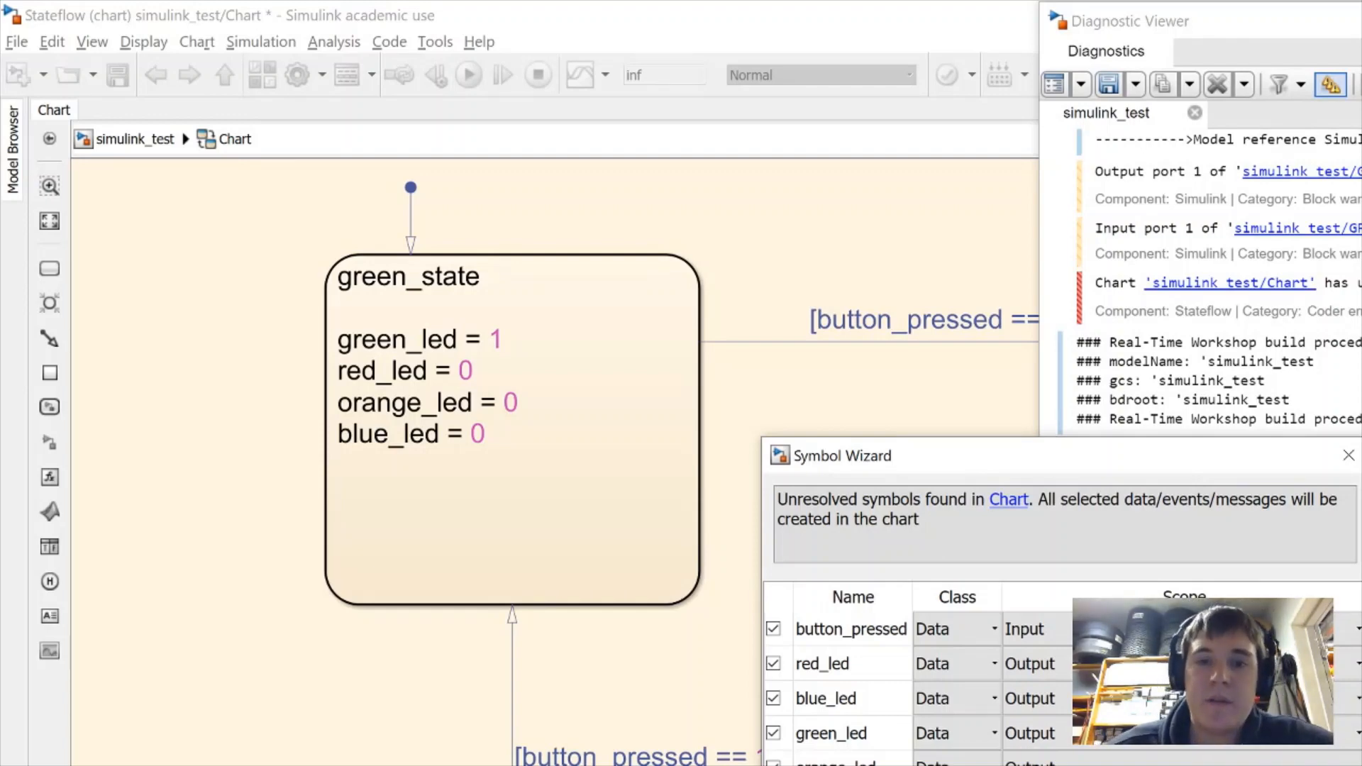
Dismiss the Symbol Wizard, return to simulink_test, and wire GPIOA Pin0 to button_pressed
key(Return)
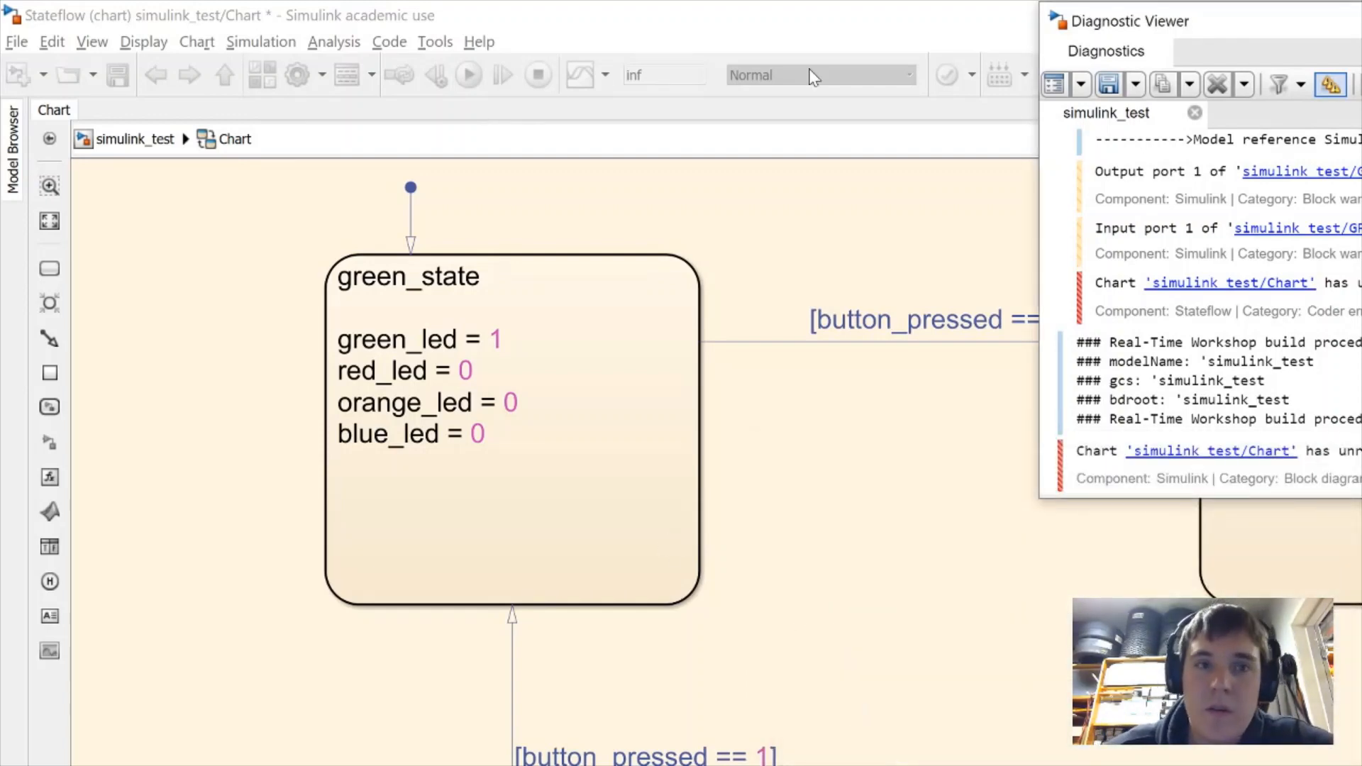
click(130, 139)
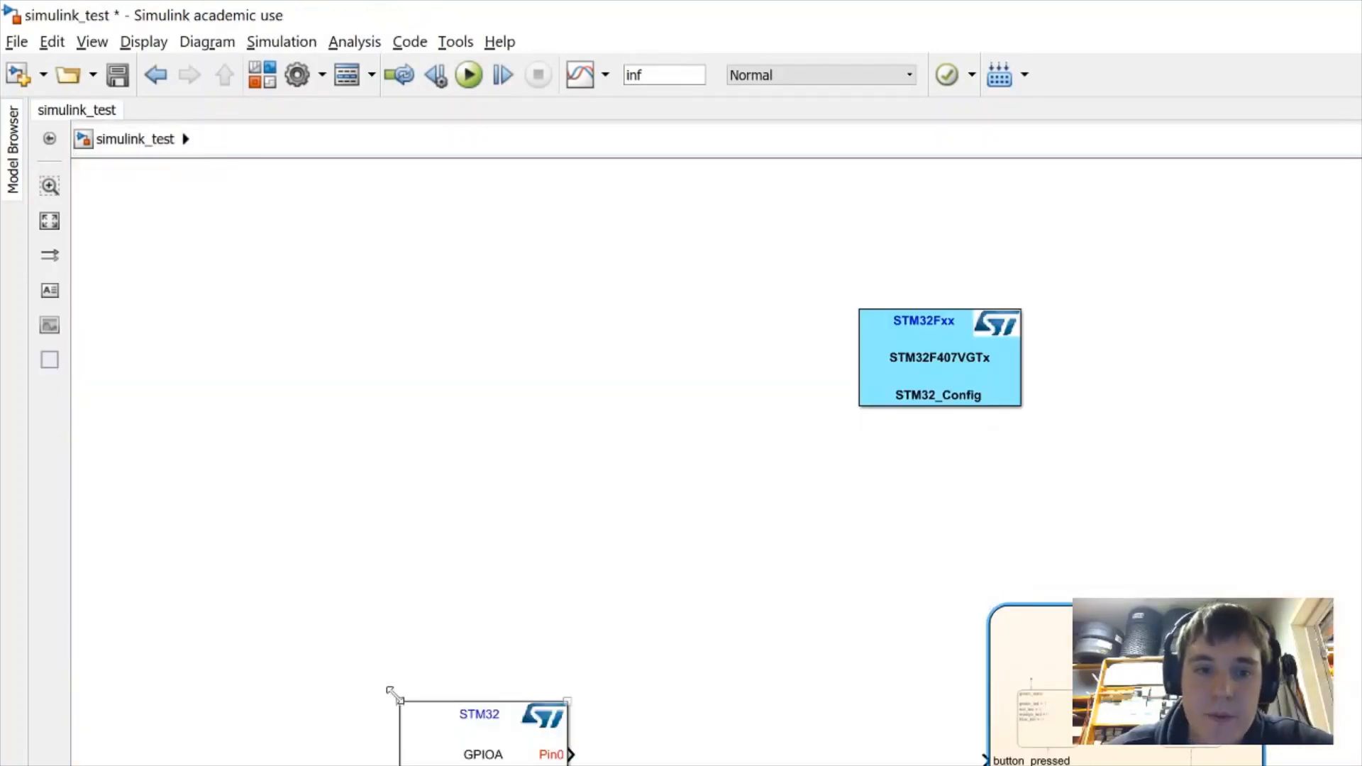
drag(440, 736, 513, 734)
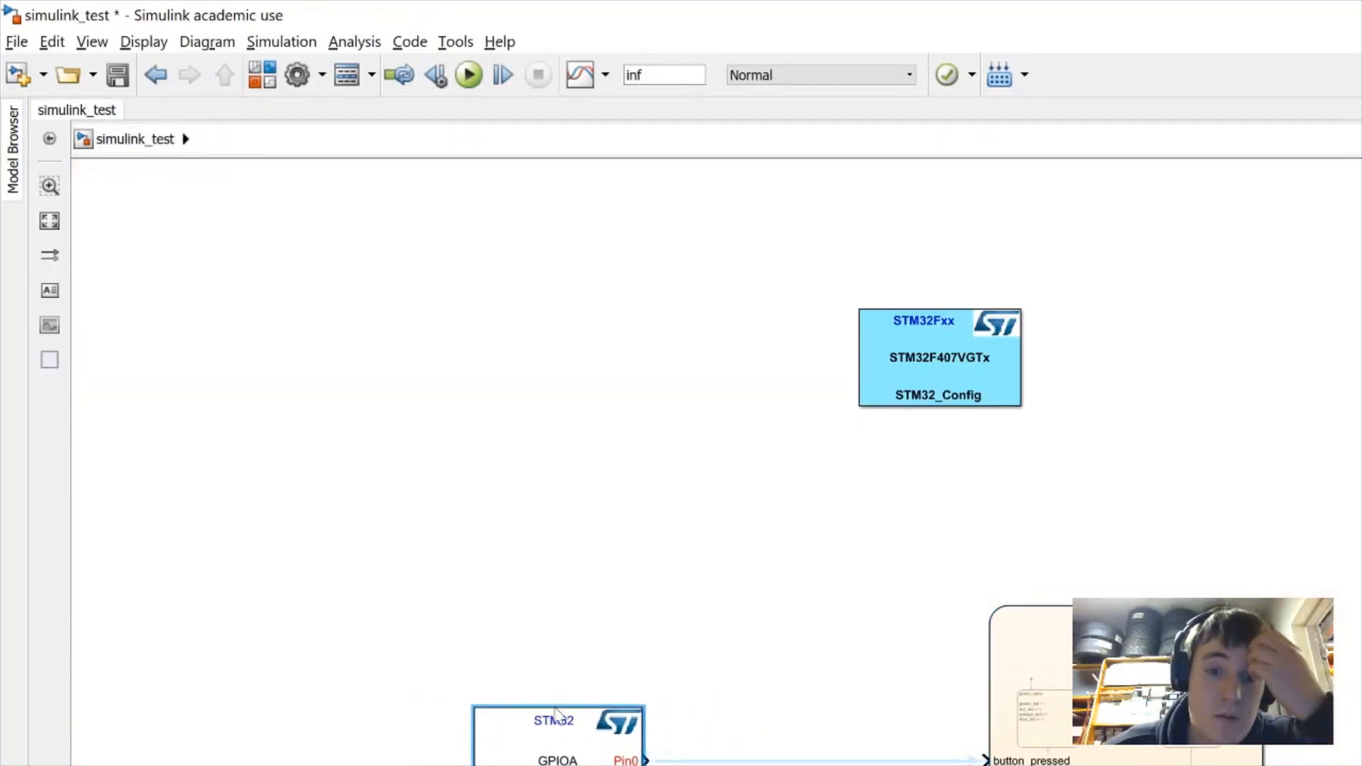
click(641, 693)
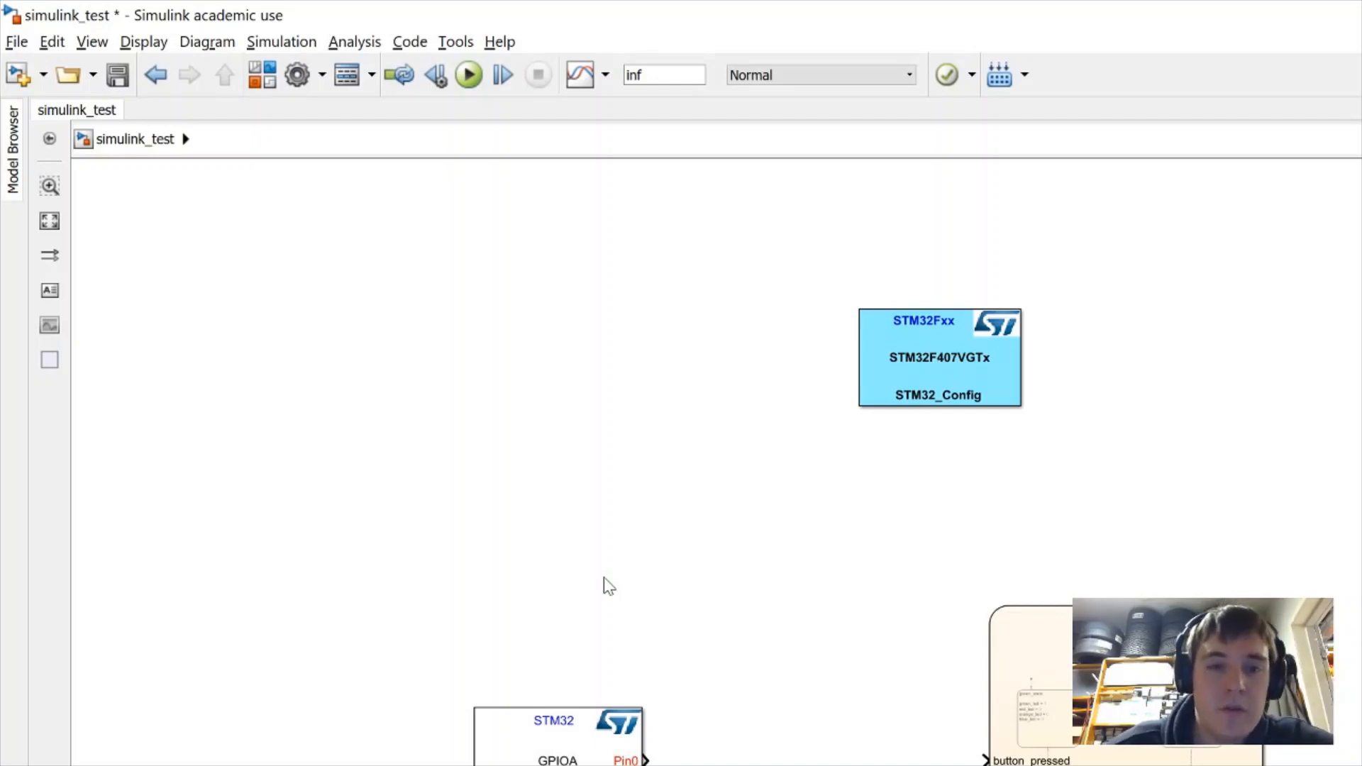
Insert a Detect Rise Positive block via 'rise' and drop it onto the Pin0 line
double_click(609, 586)
text(rise)
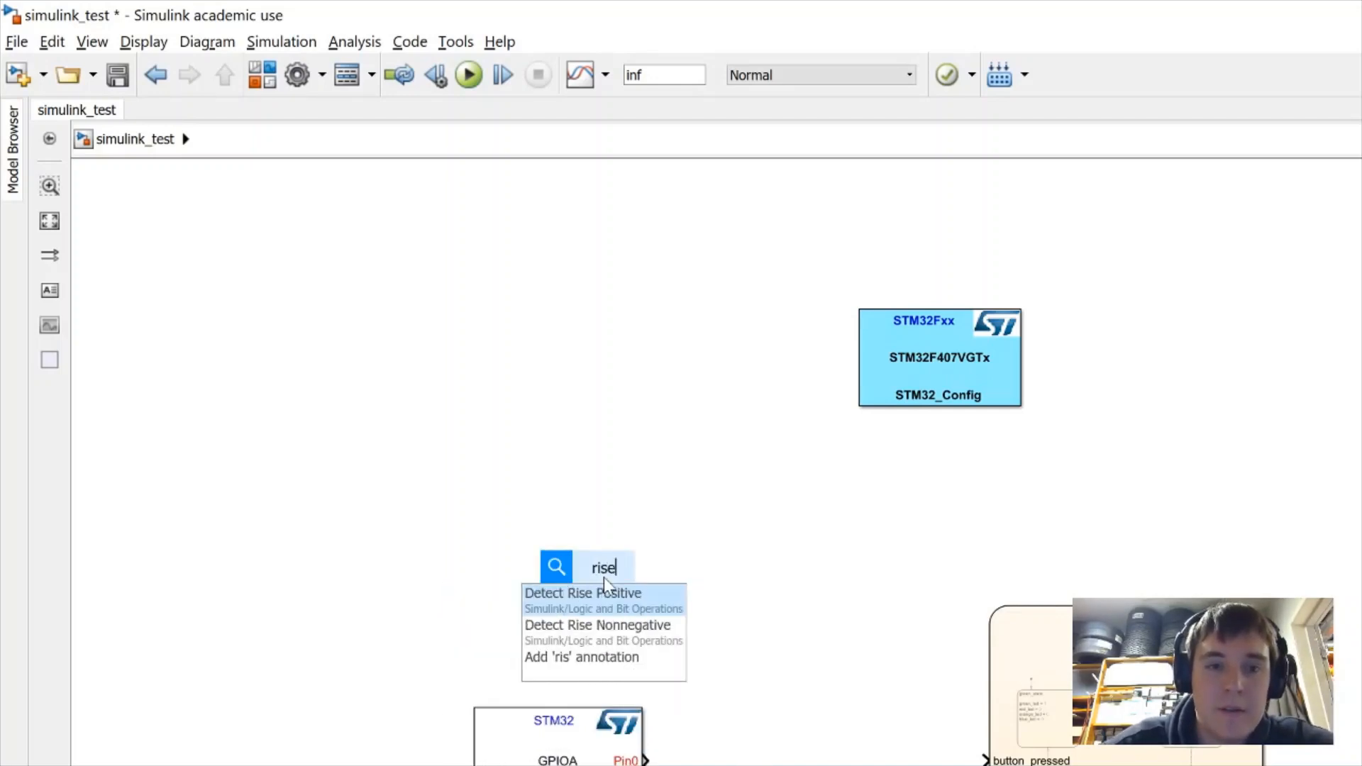
key(Return)
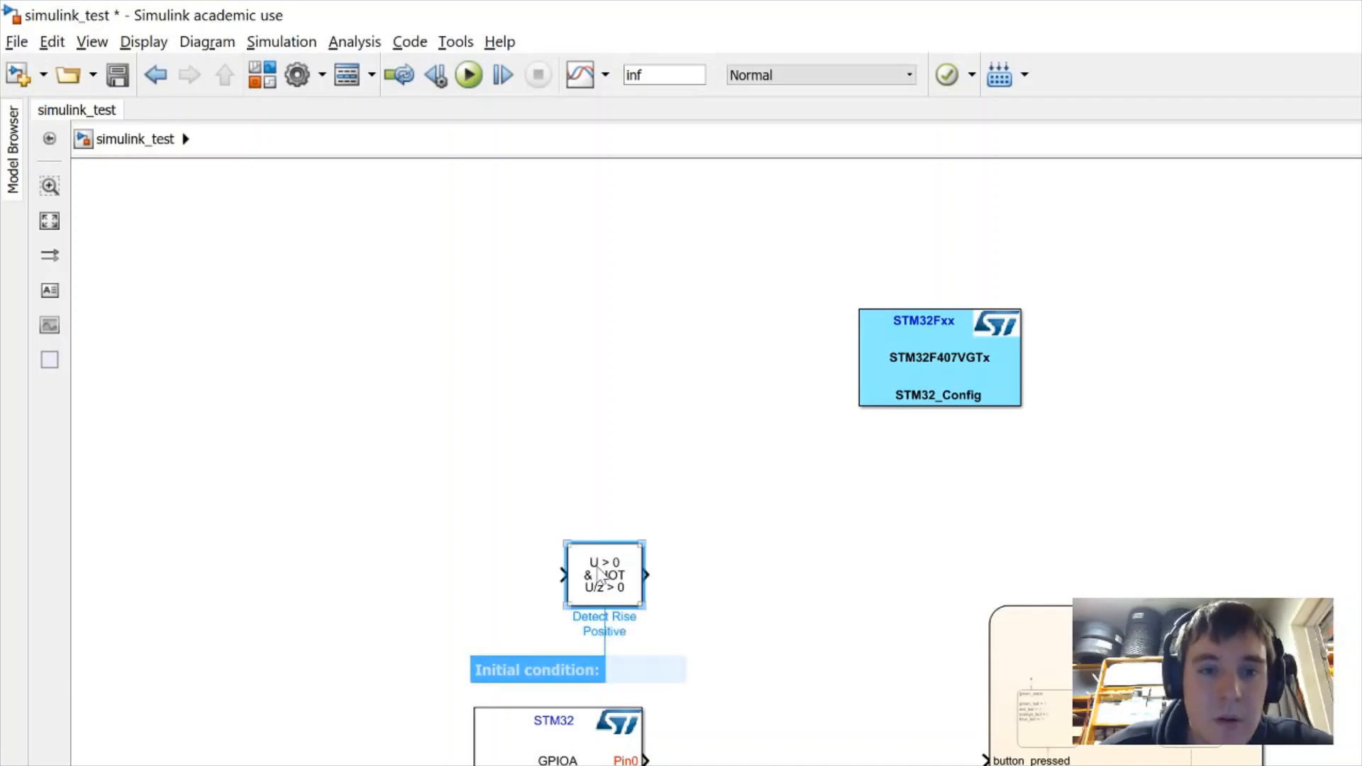
drag(603, 577, 809, 758)
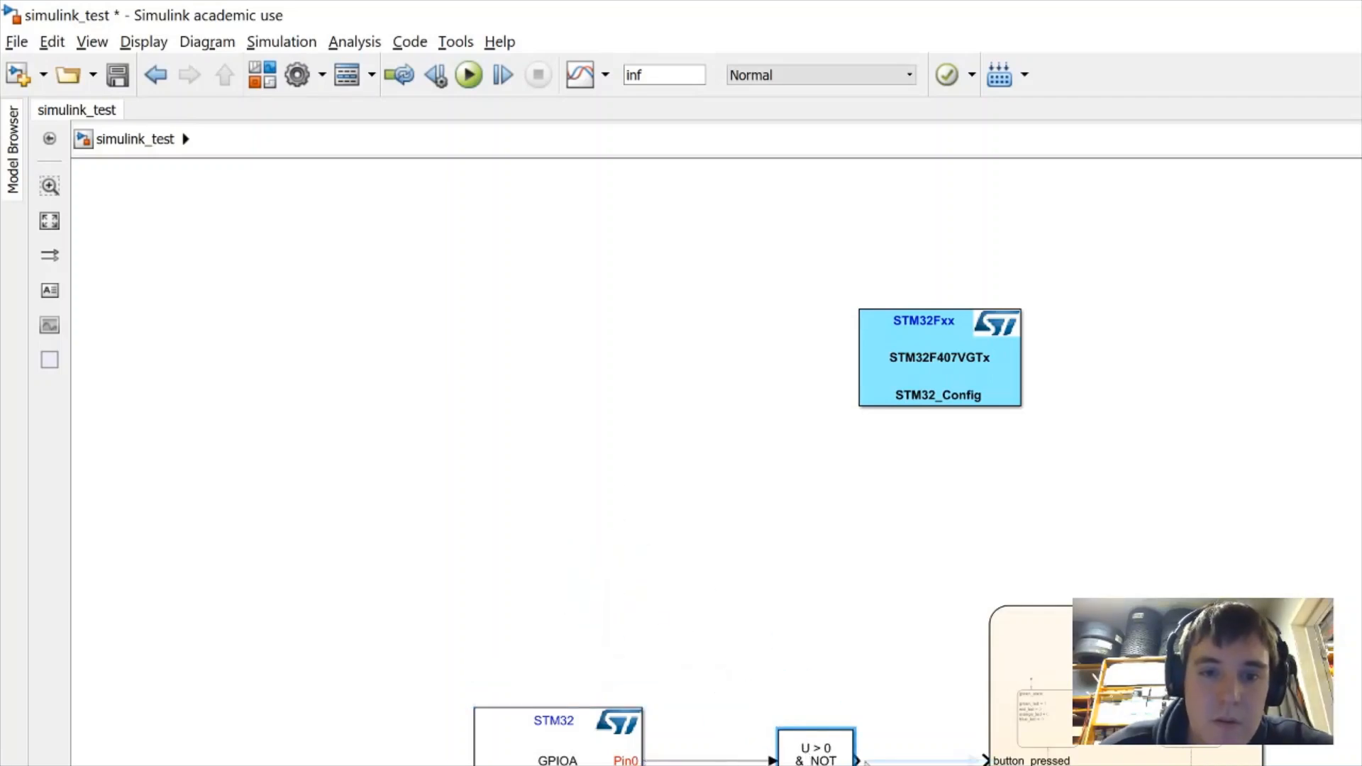
click(838, 765)
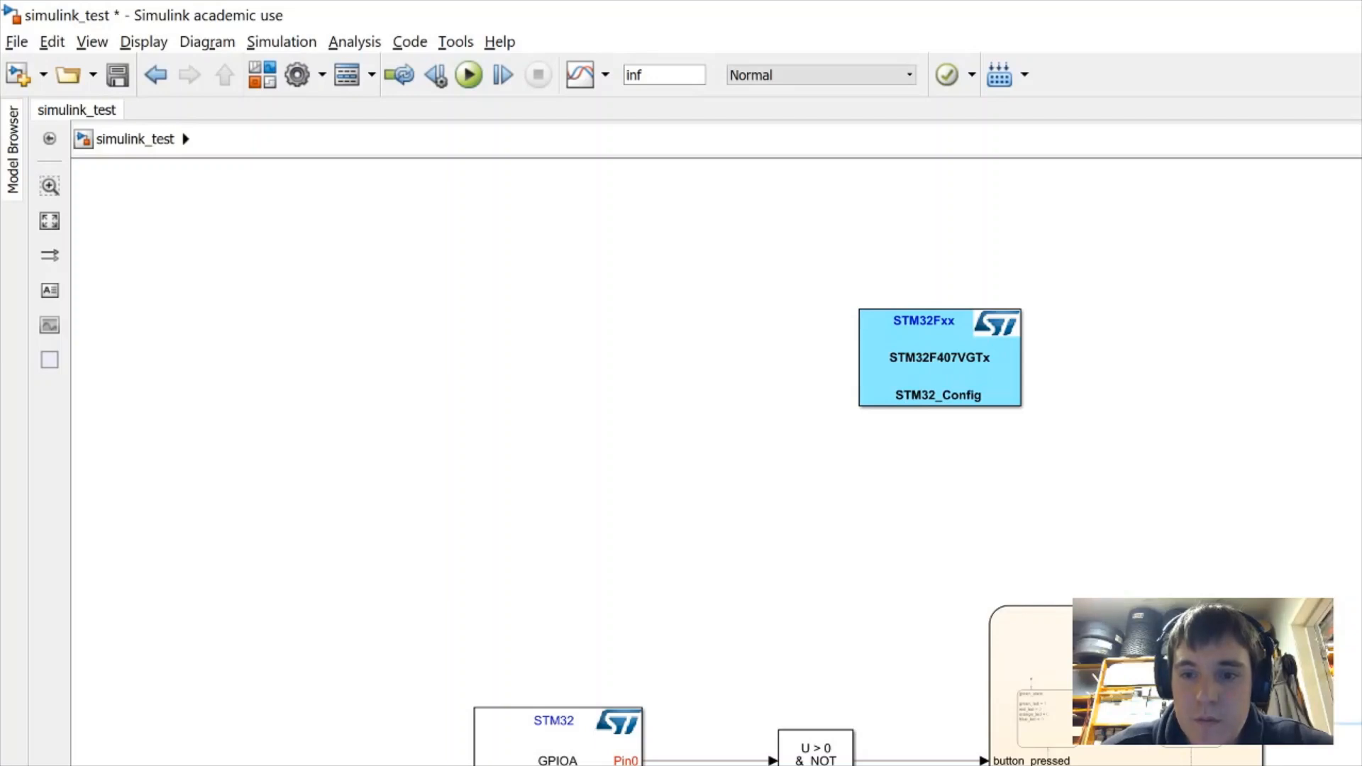
key(alt+Tab)
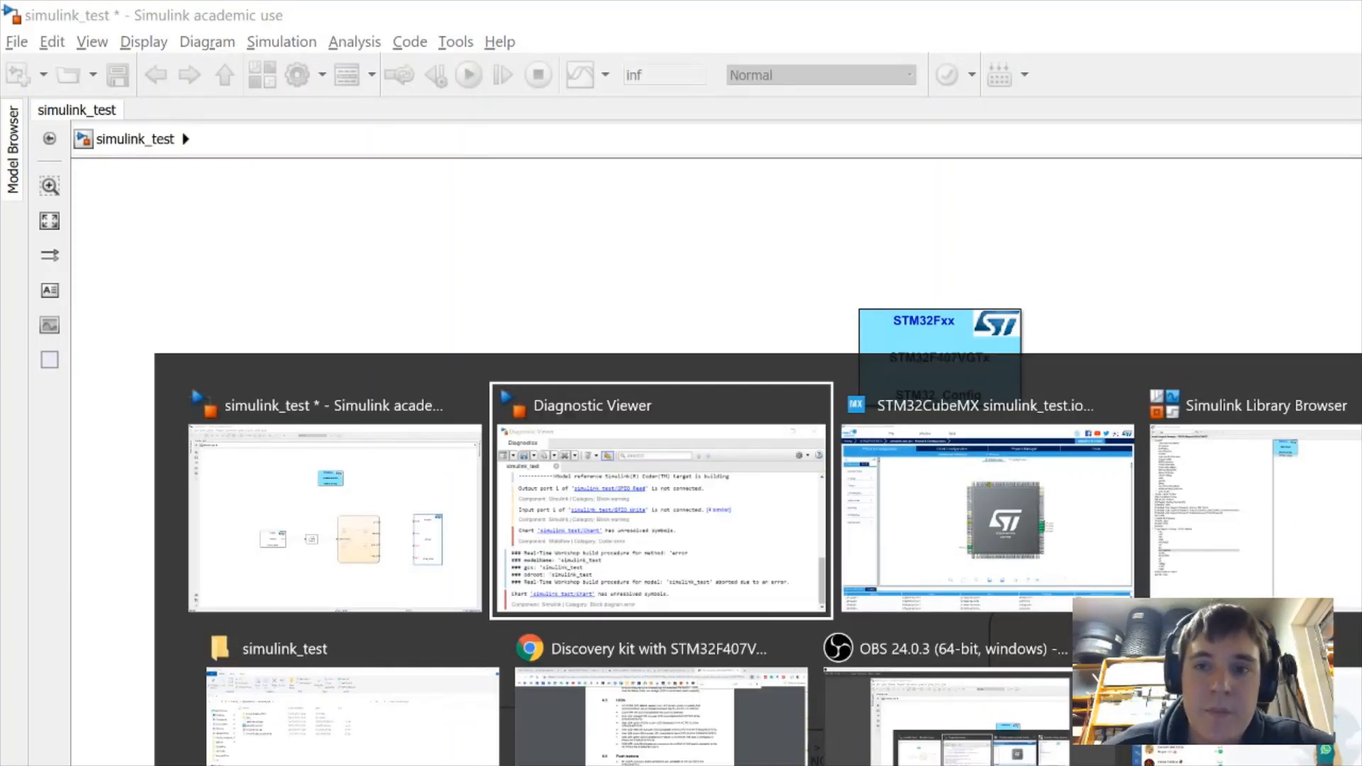
click(644, 742)
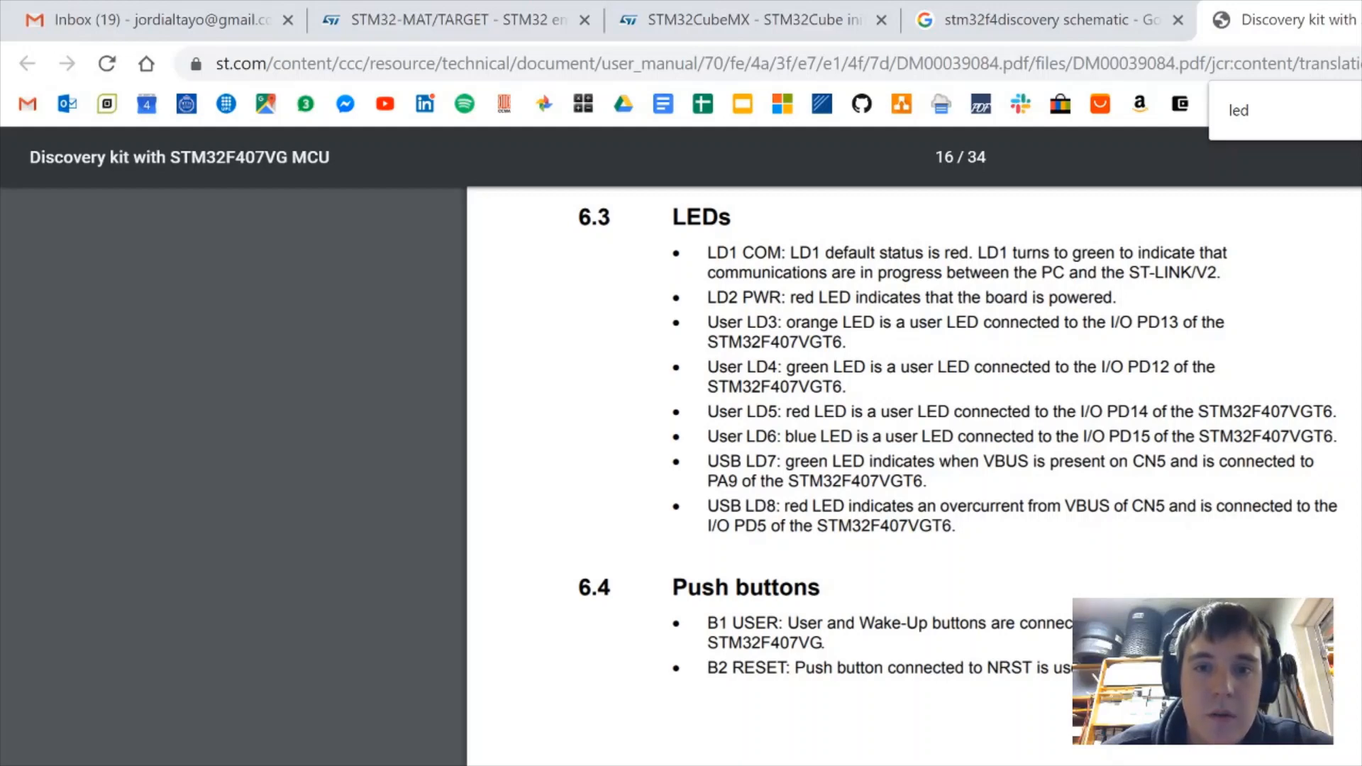
key(alt+Tab)
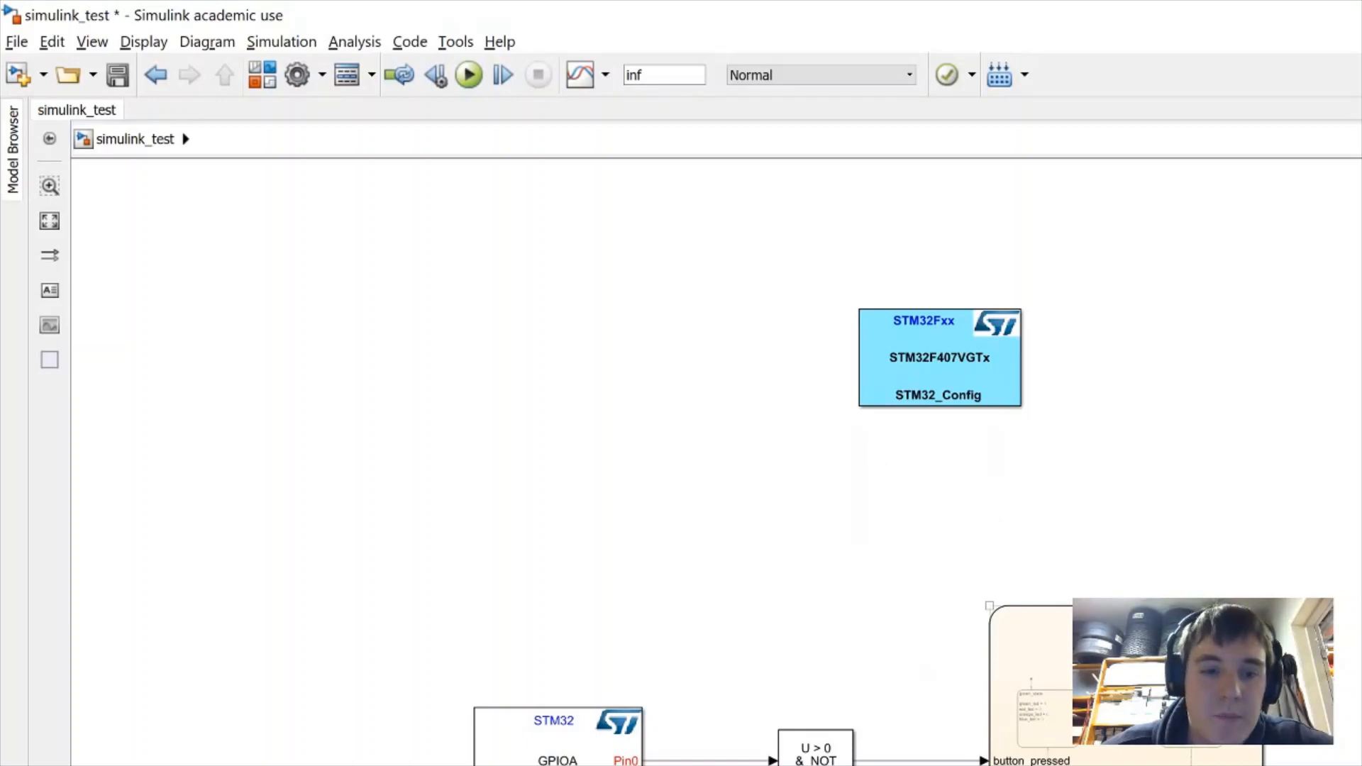
Open the chart's Model Explorer, list the Chart's data and widen the Port column
double_click(1149, 688)
key(alt+Tab)
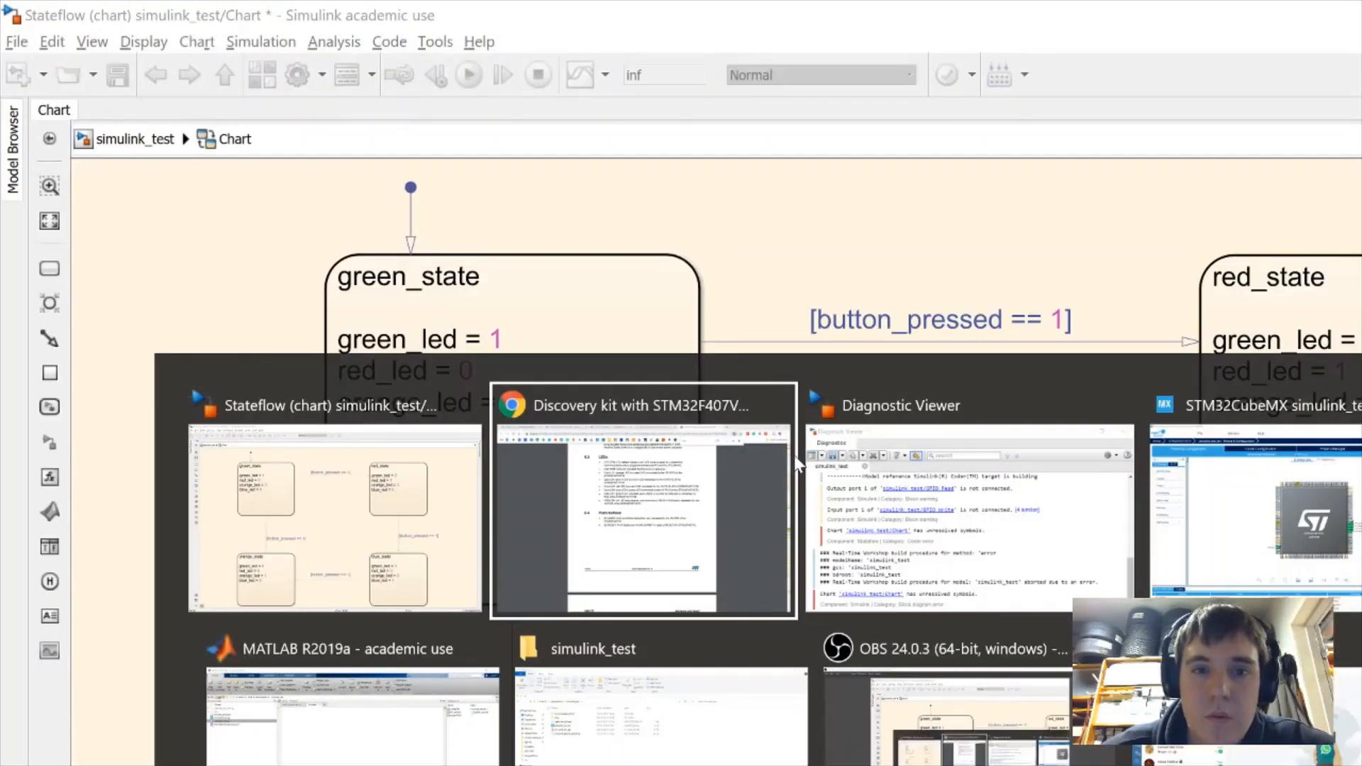
click(590, 316)
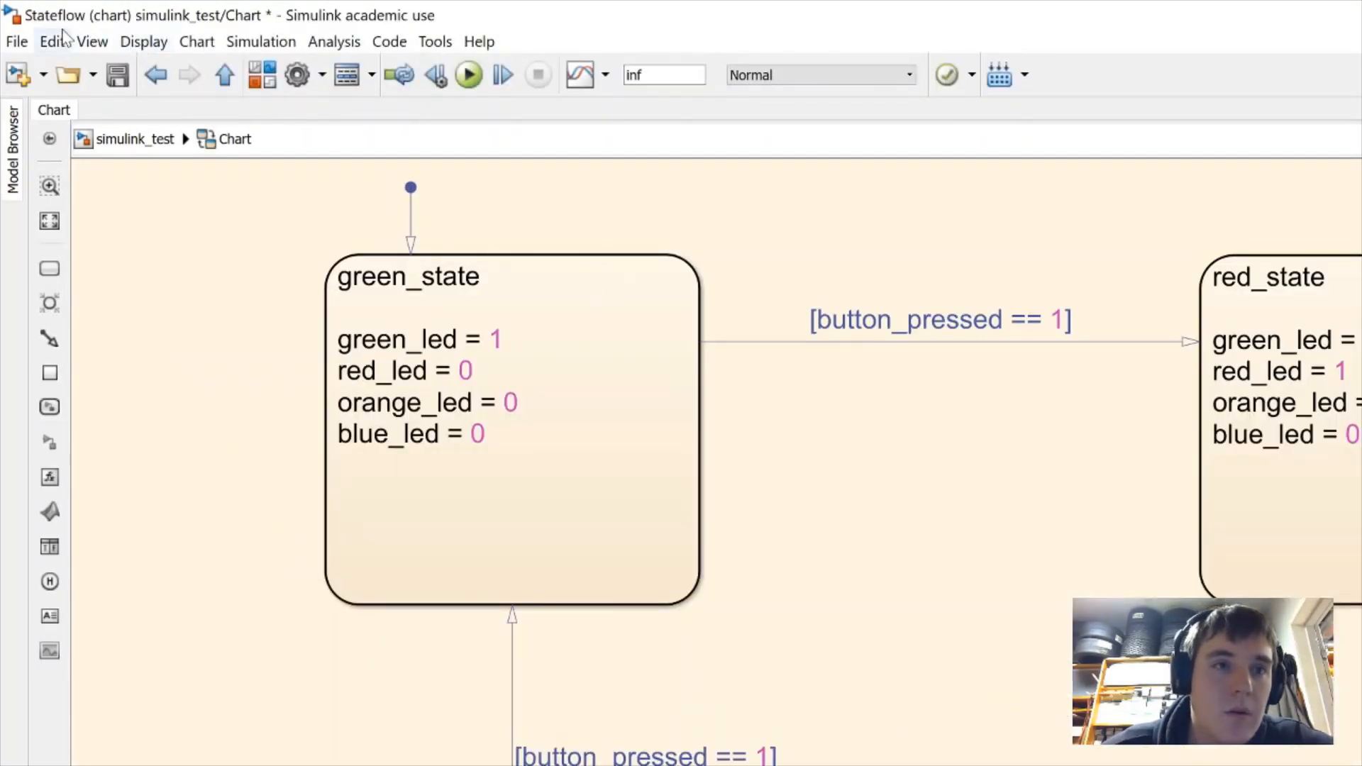
click(91, 41)
mouse_move(319, 92)
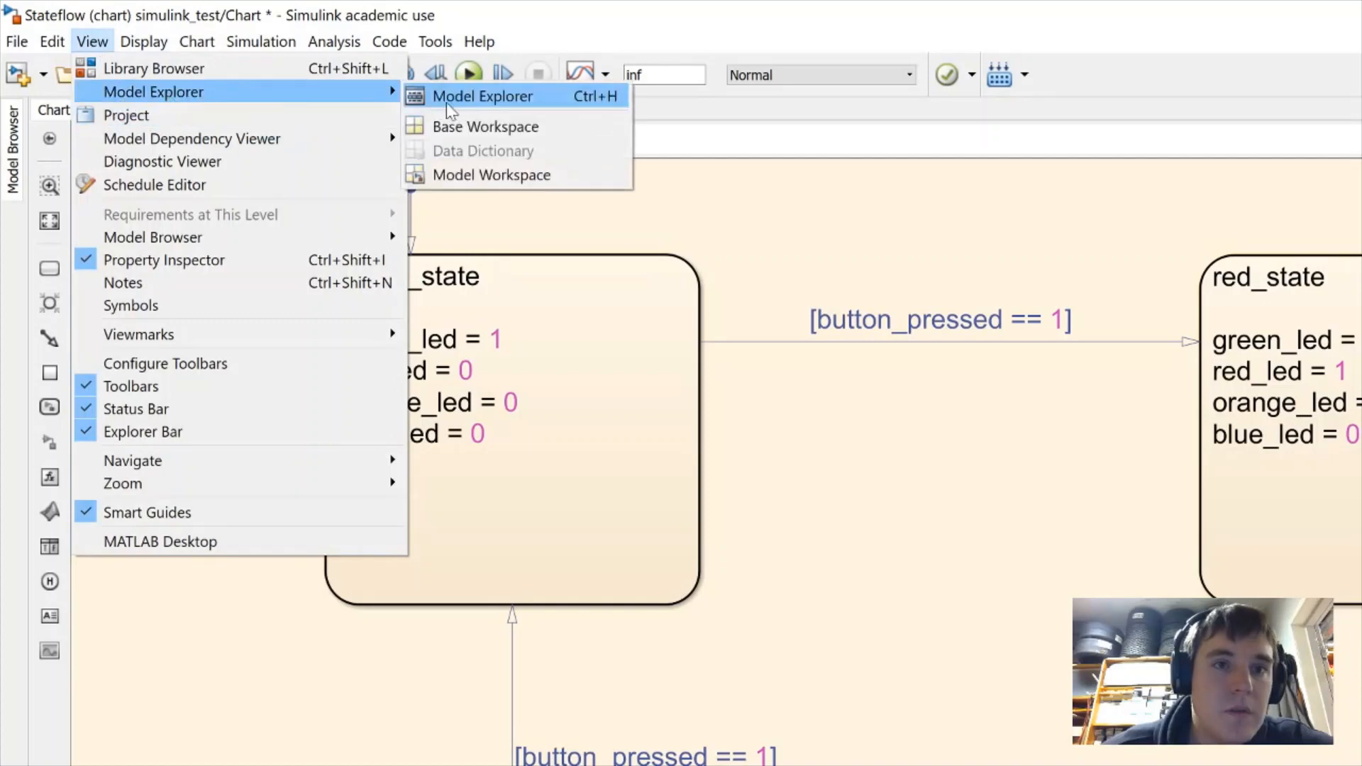
click(454, 97)
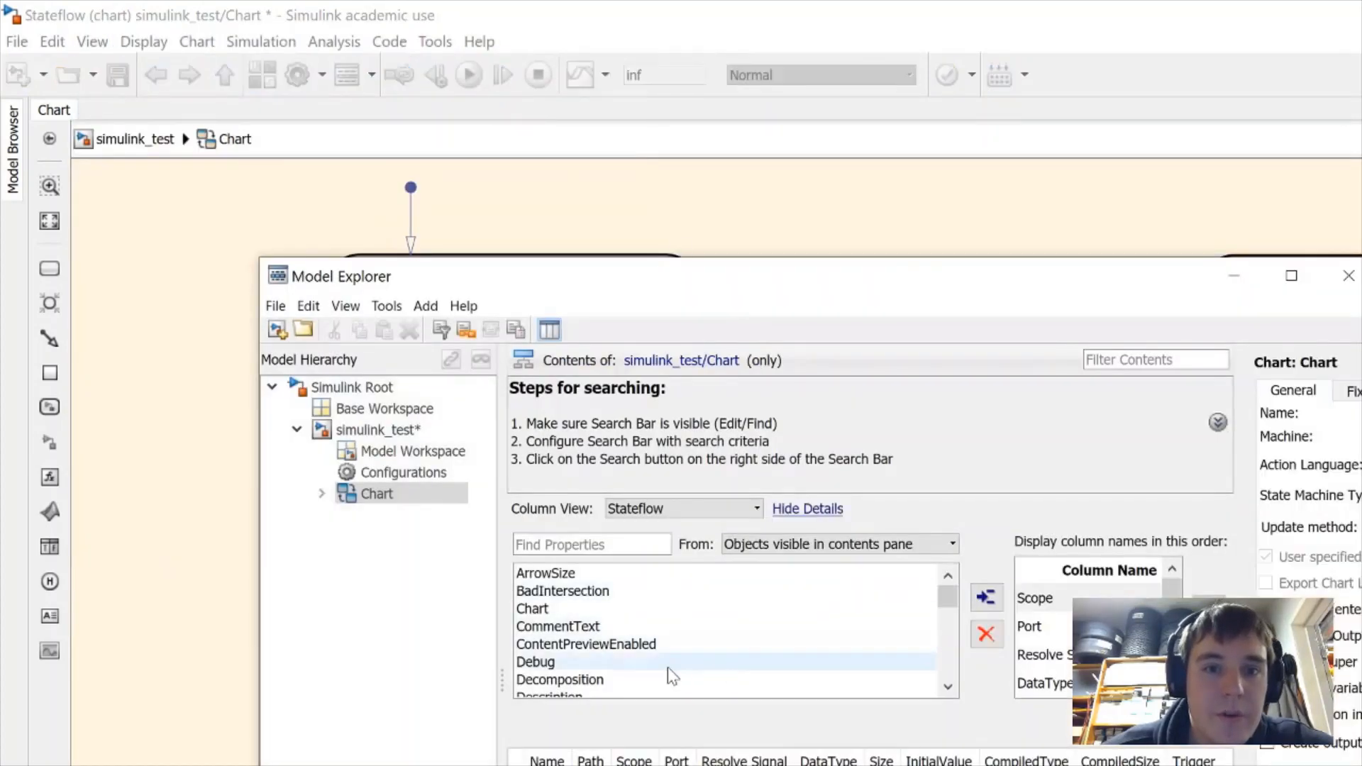
click(403, 490)
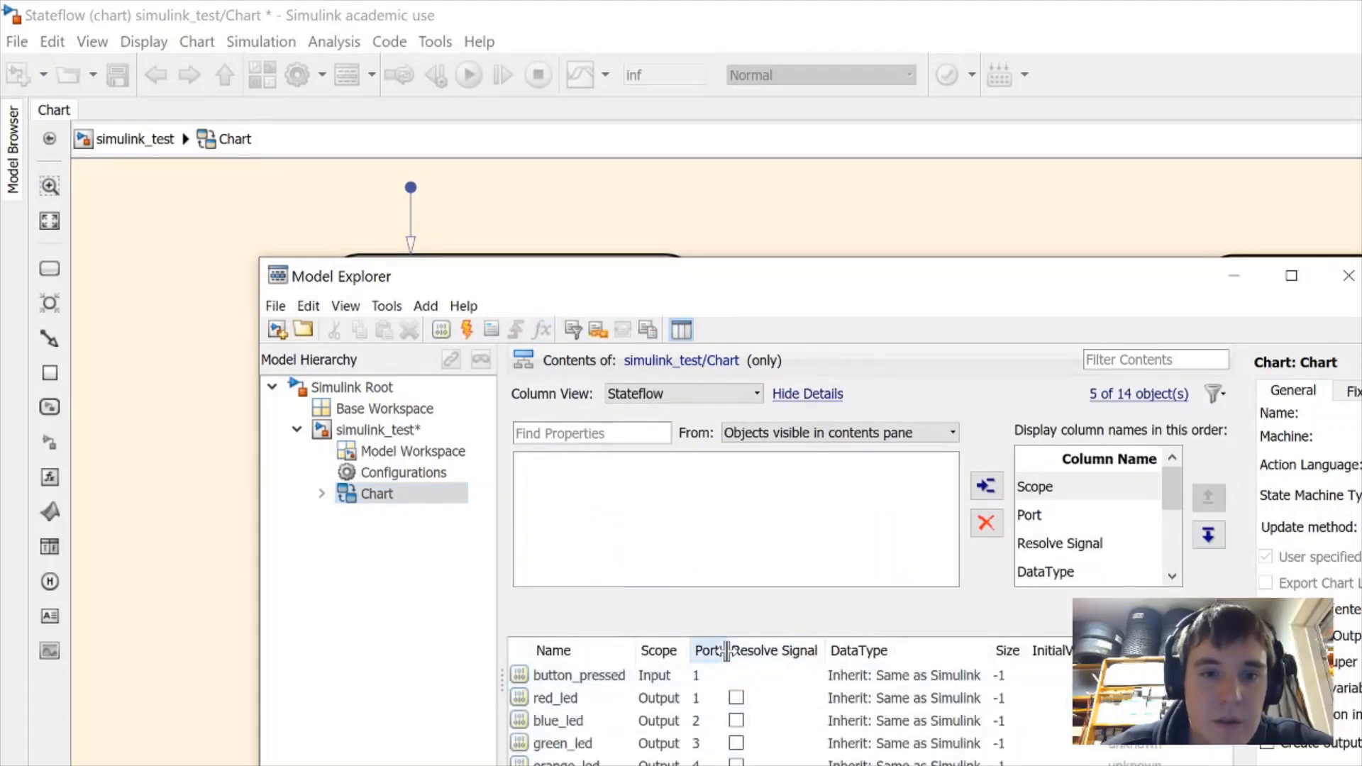
drag(725, 651, 745, 651)
Check the Discovery kit manual's LED pin order and set green_led to port 1
key(alt+Tab)
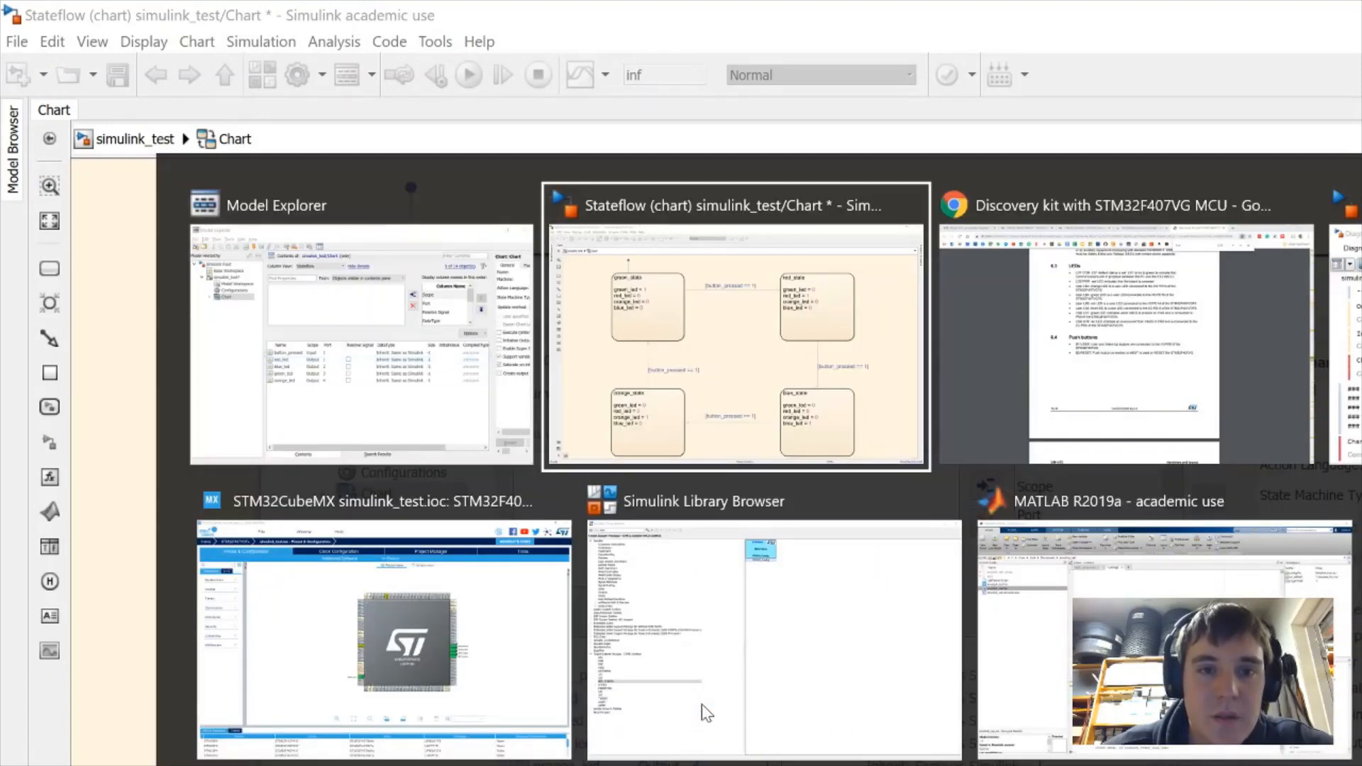
key(alt+Tab)
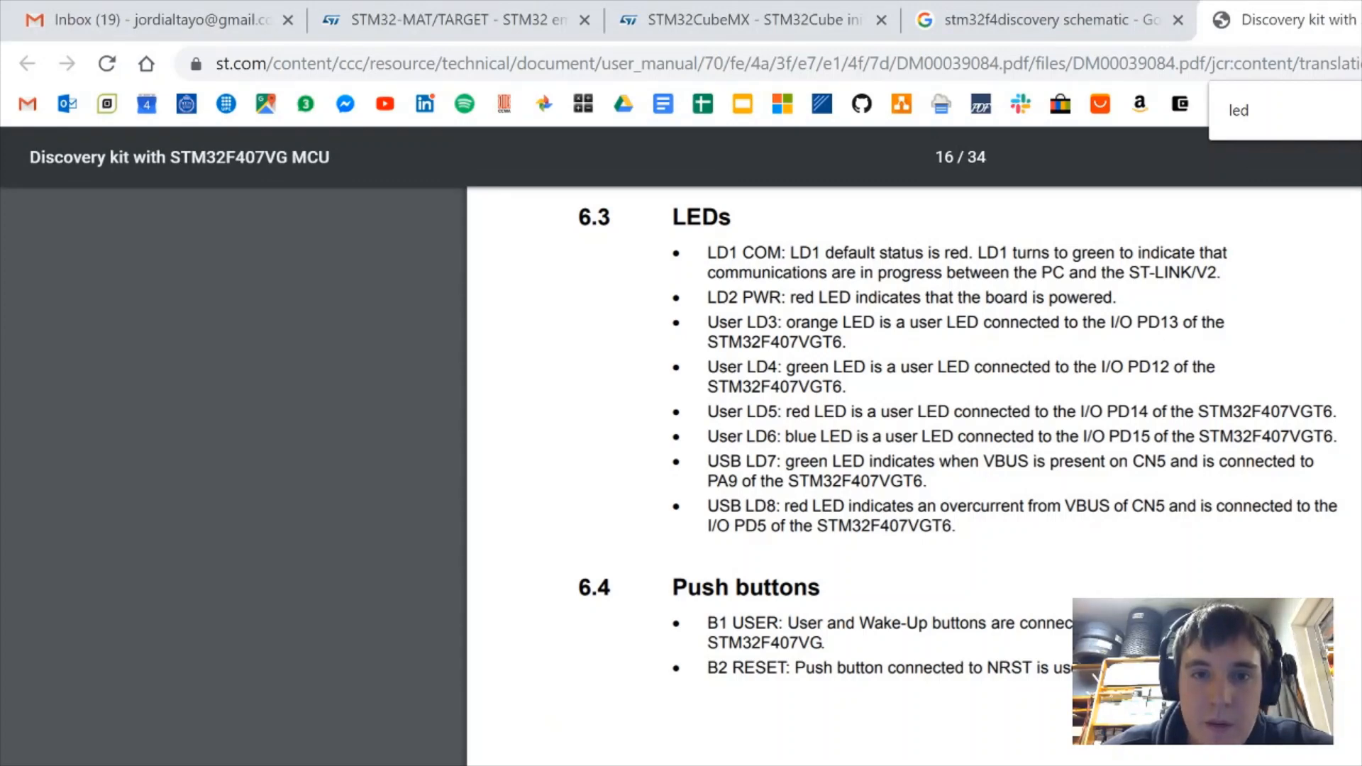
key(alt+Tab)
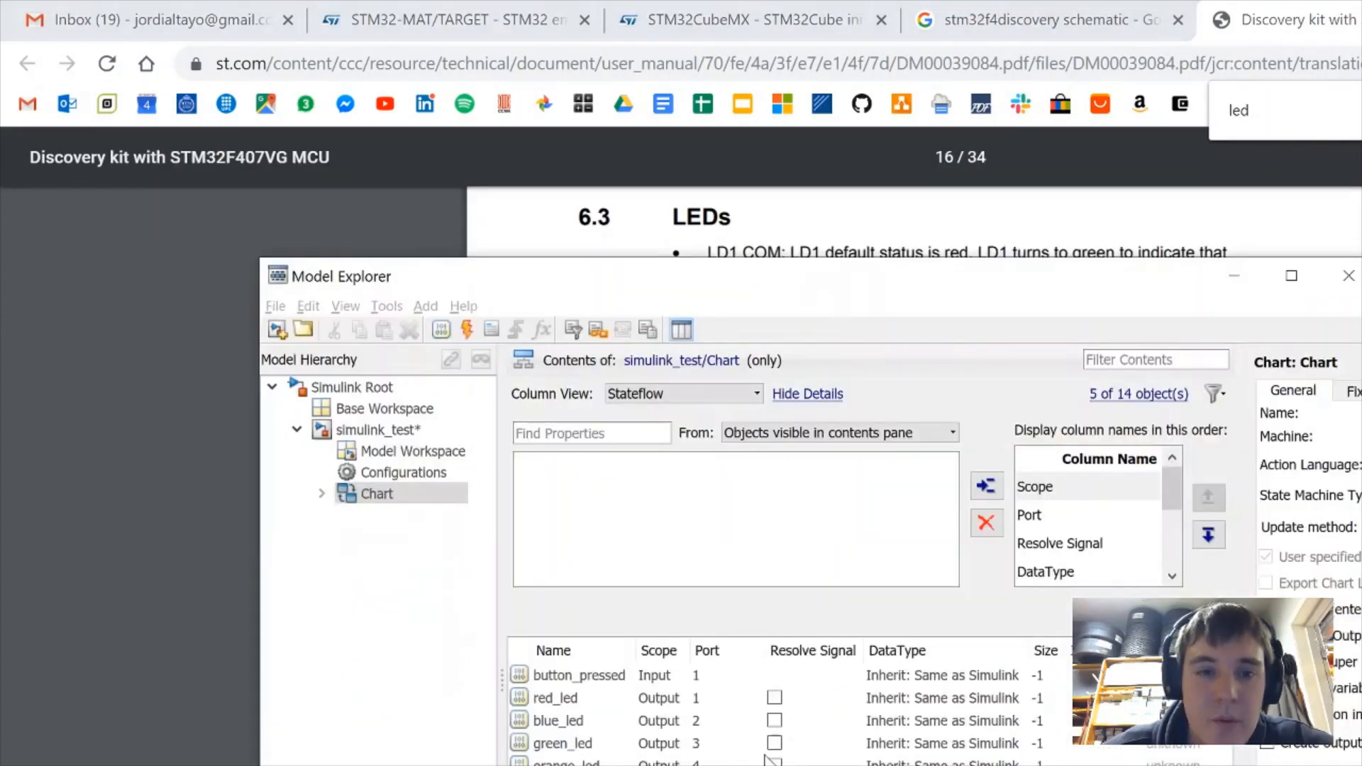
double_click(698, 745)
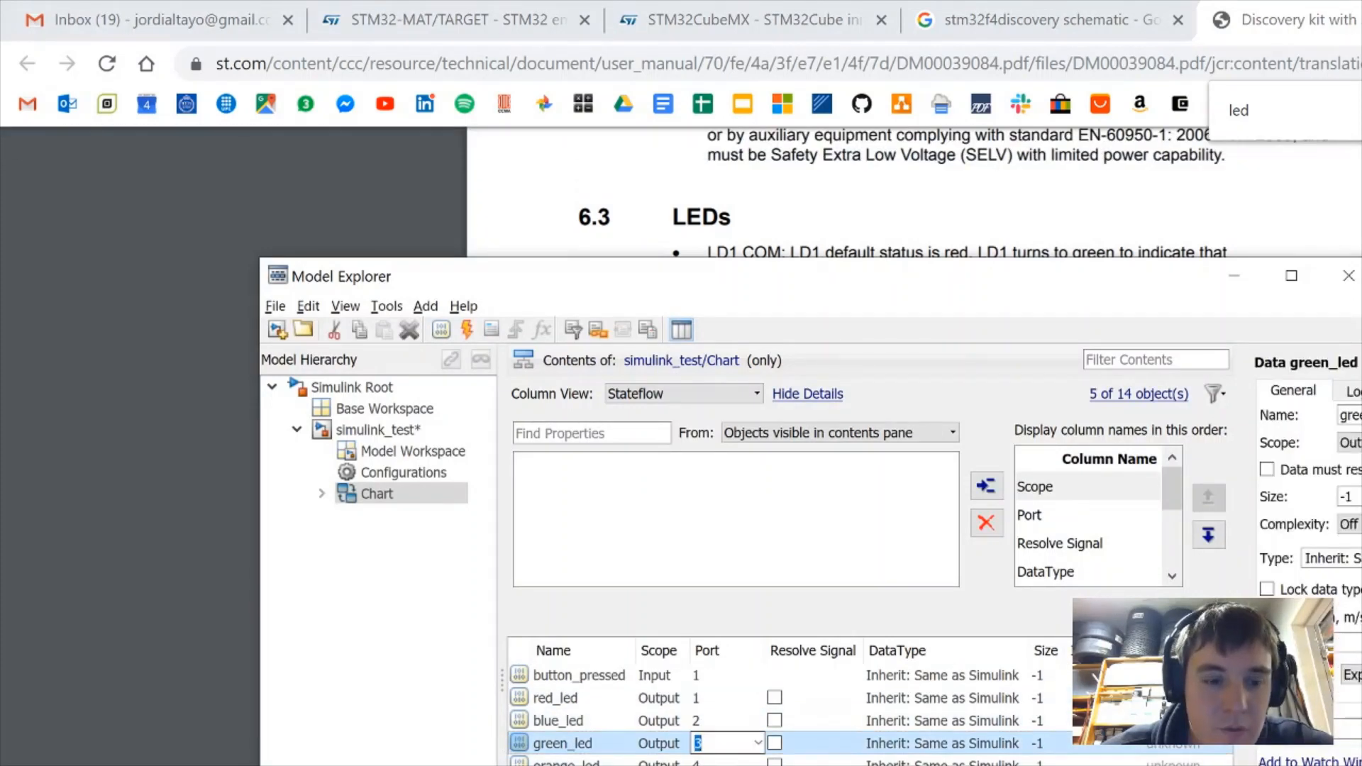
text(1)
key(Return)
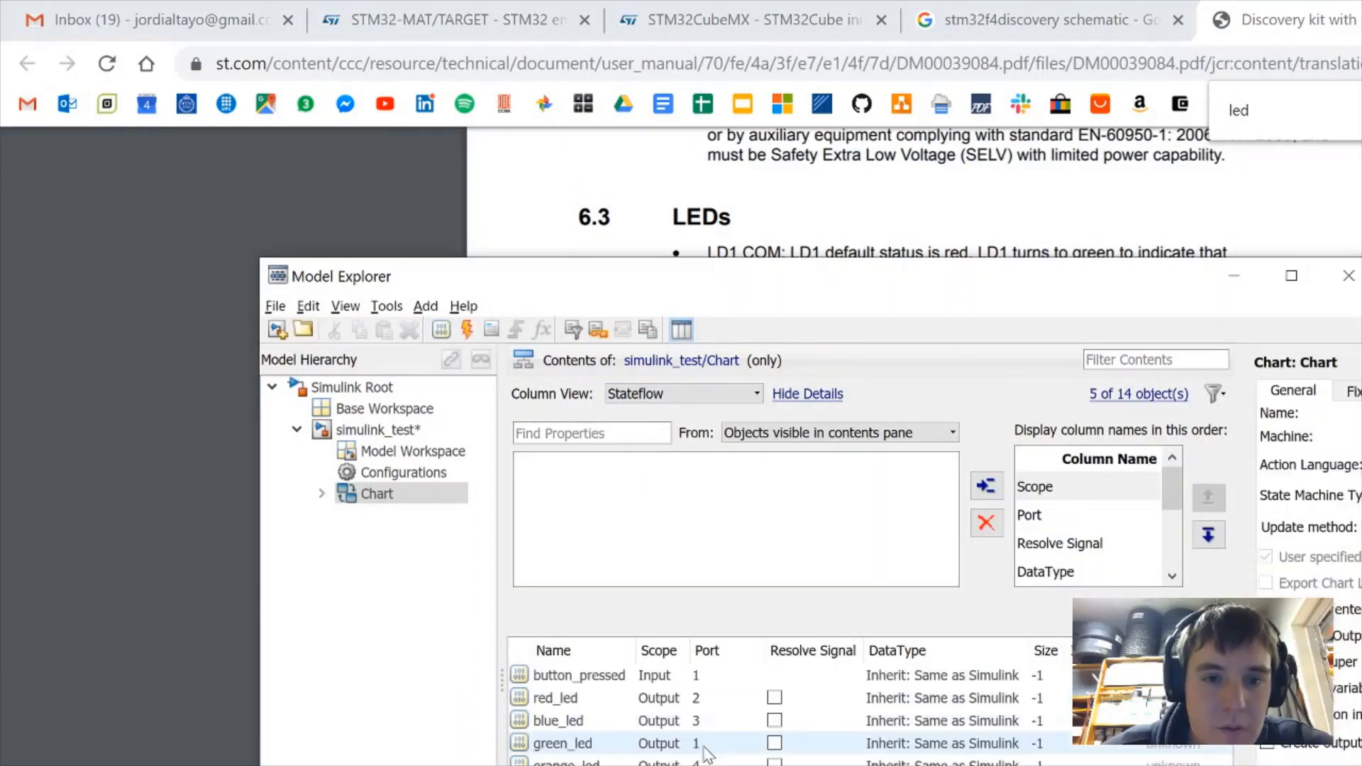
click(699, 760)
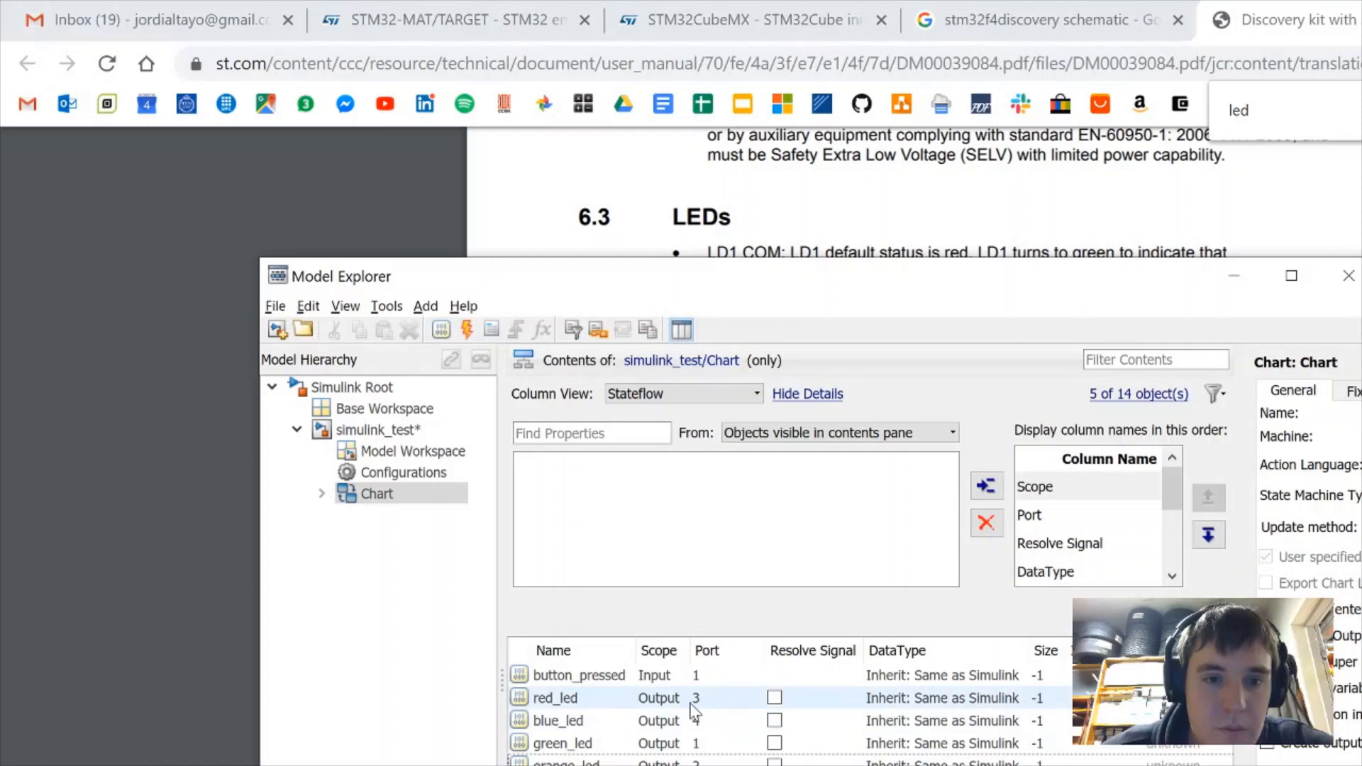
key(alt+Tab)
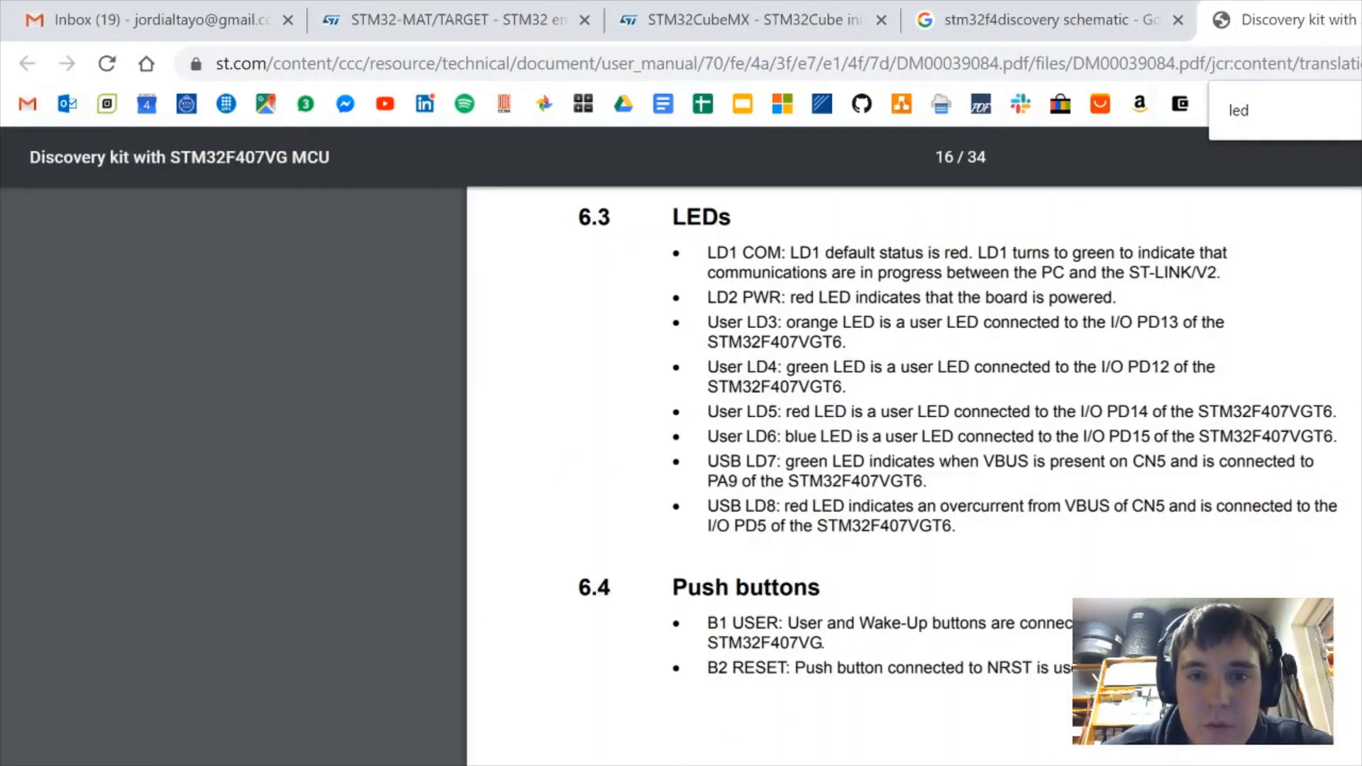
key(alt+Tab)
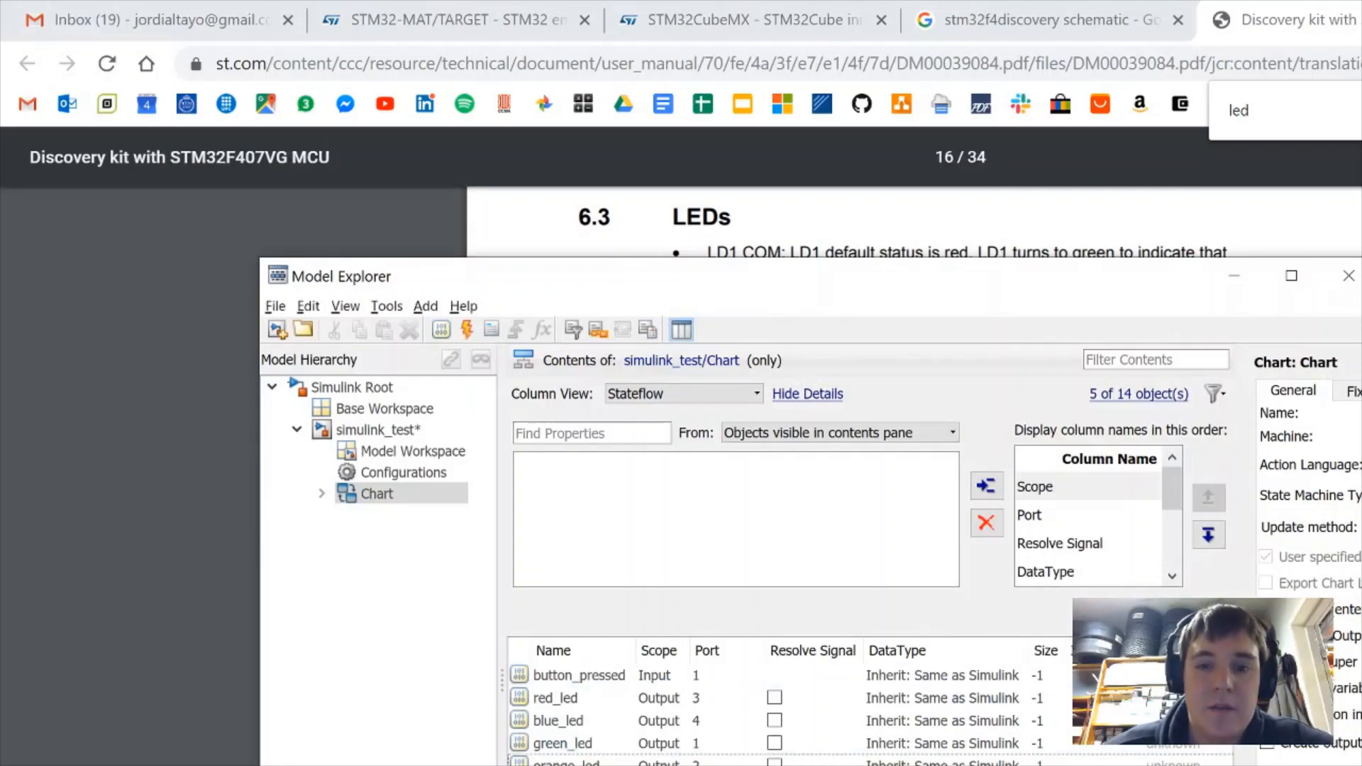
key(alt+Tab)
click(1260, 313)
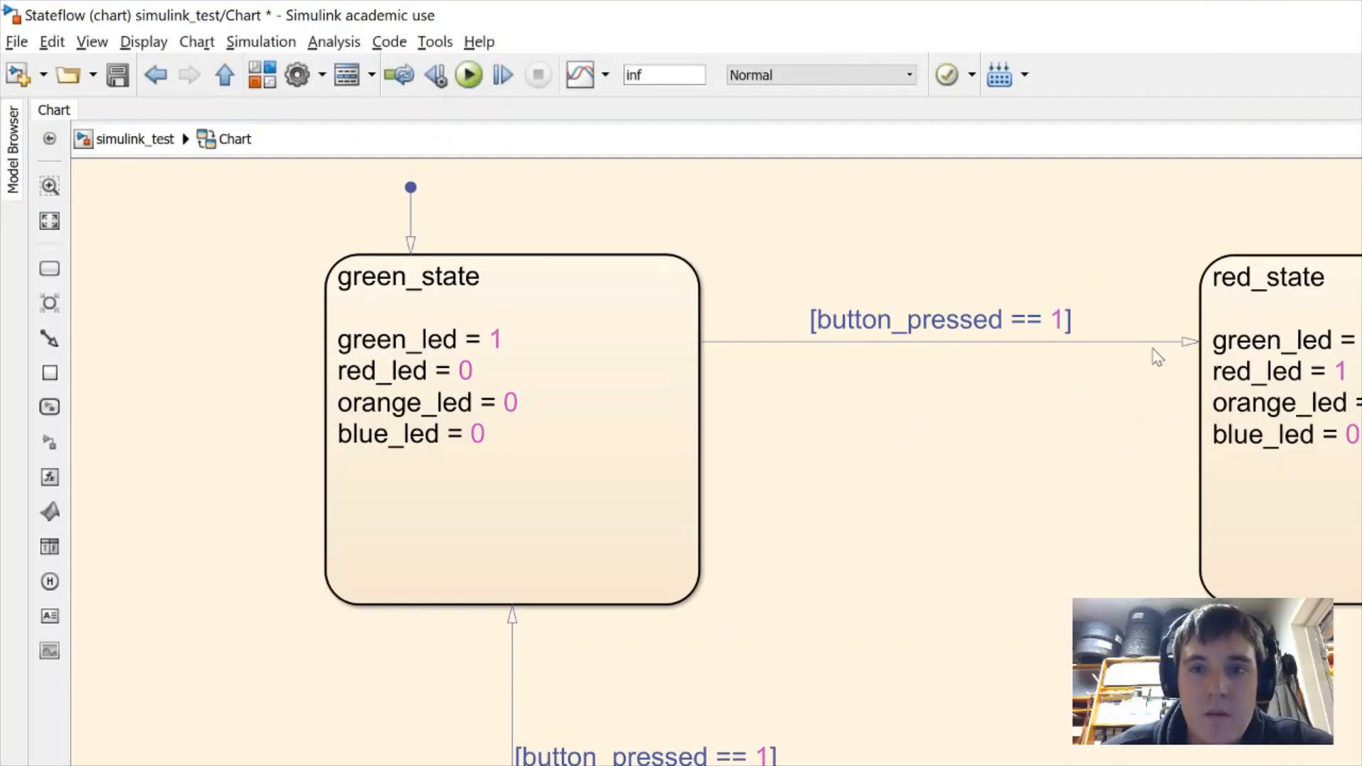
Return to the top-level model and draw two signal lines from the chart outputs
key(Escape)
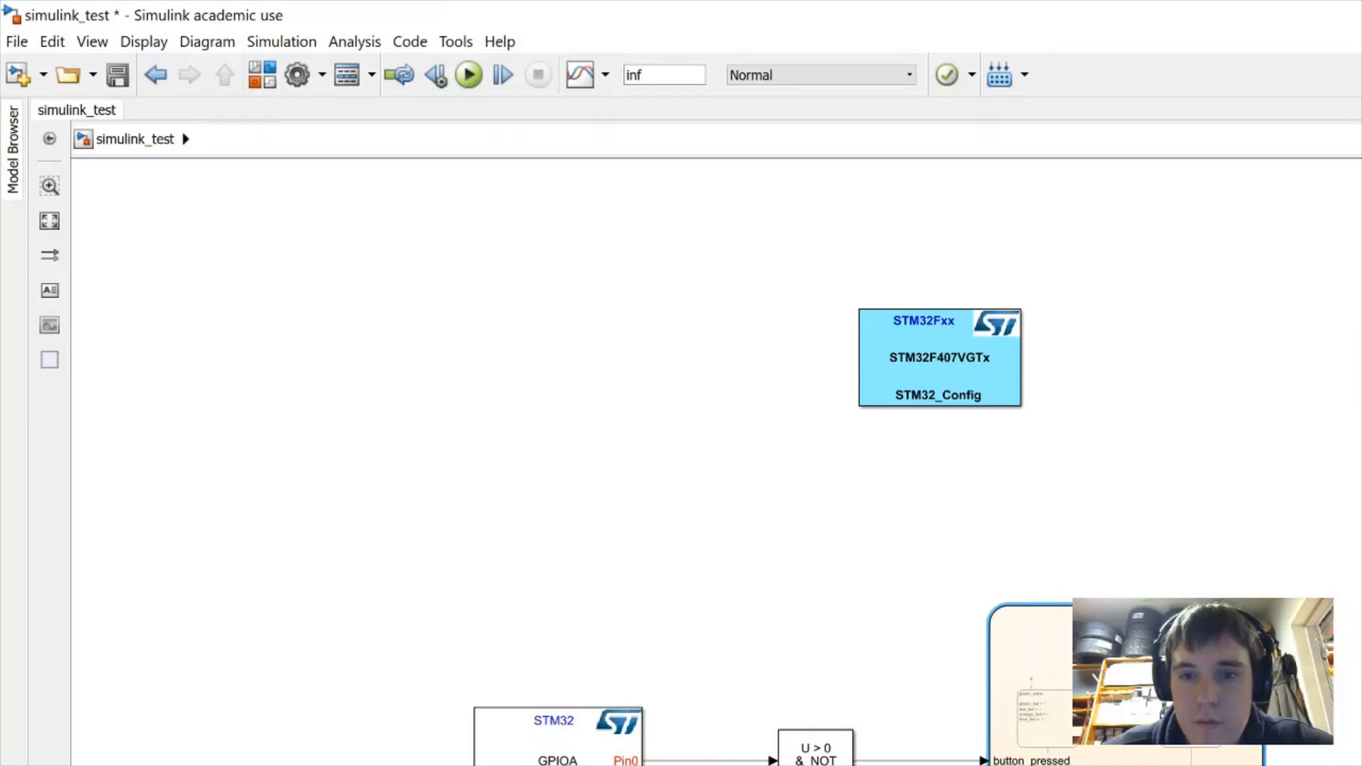
drag(1268, 649, 1361, 649)
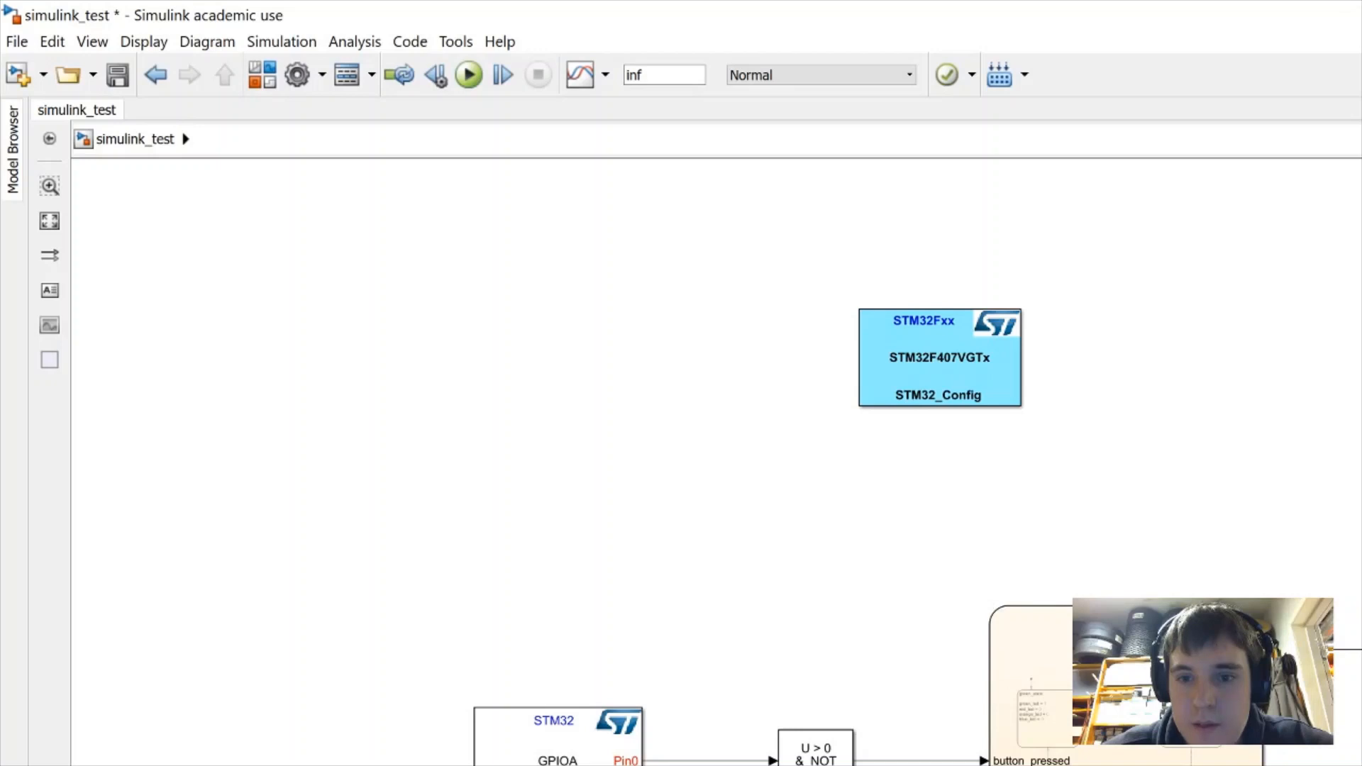
drag(1267, 724, 1361, 725)
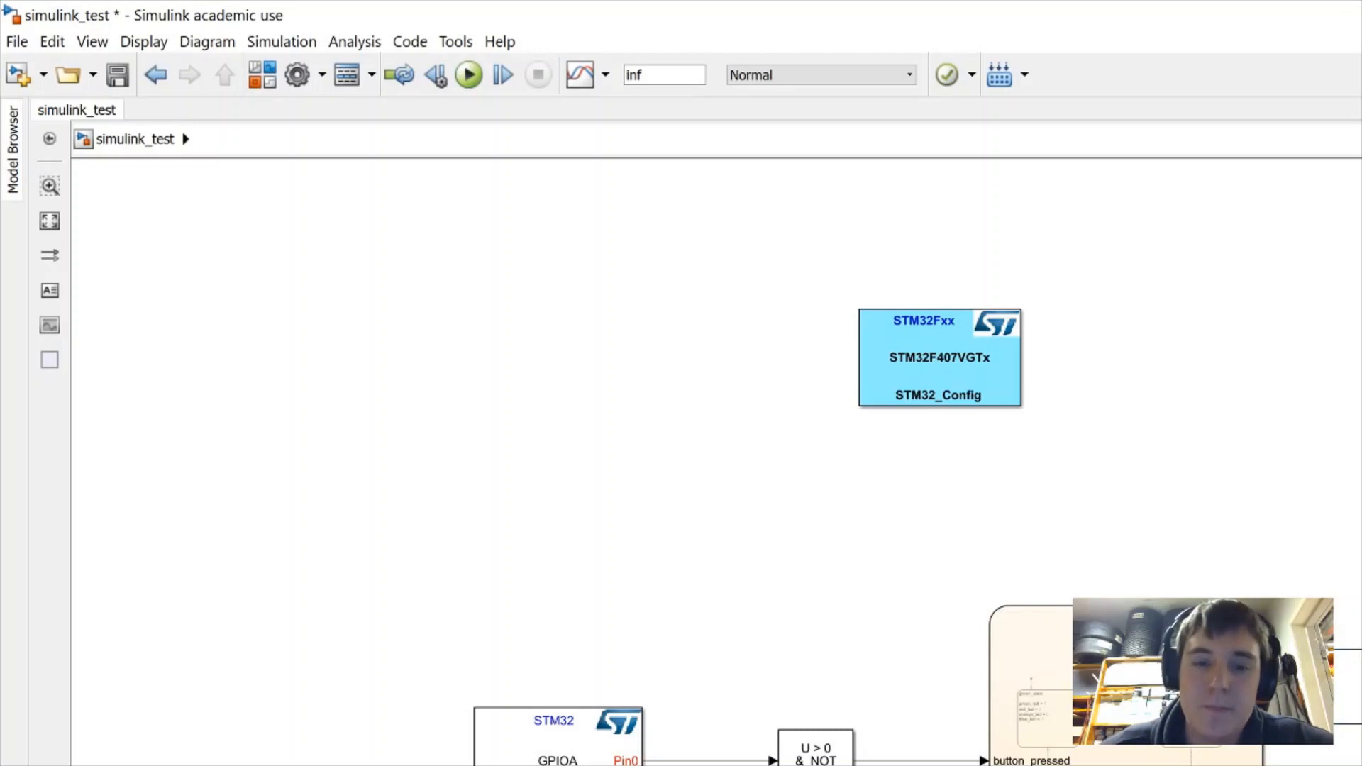
Move STM32_Config down-right and shift the GPIOA read and U > 0 & NOT blocks right
drag(935, 363, 987, 463)
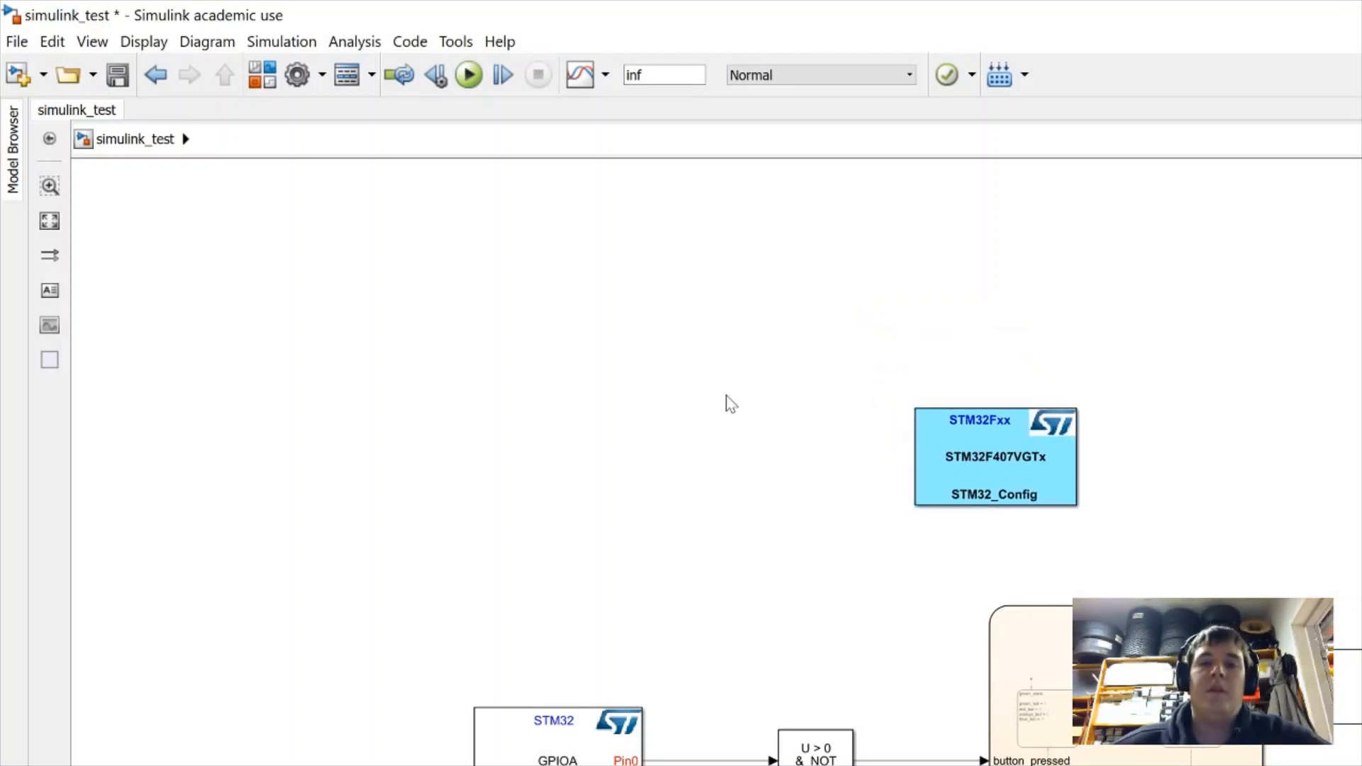
drag(618, 741, 698, 742)
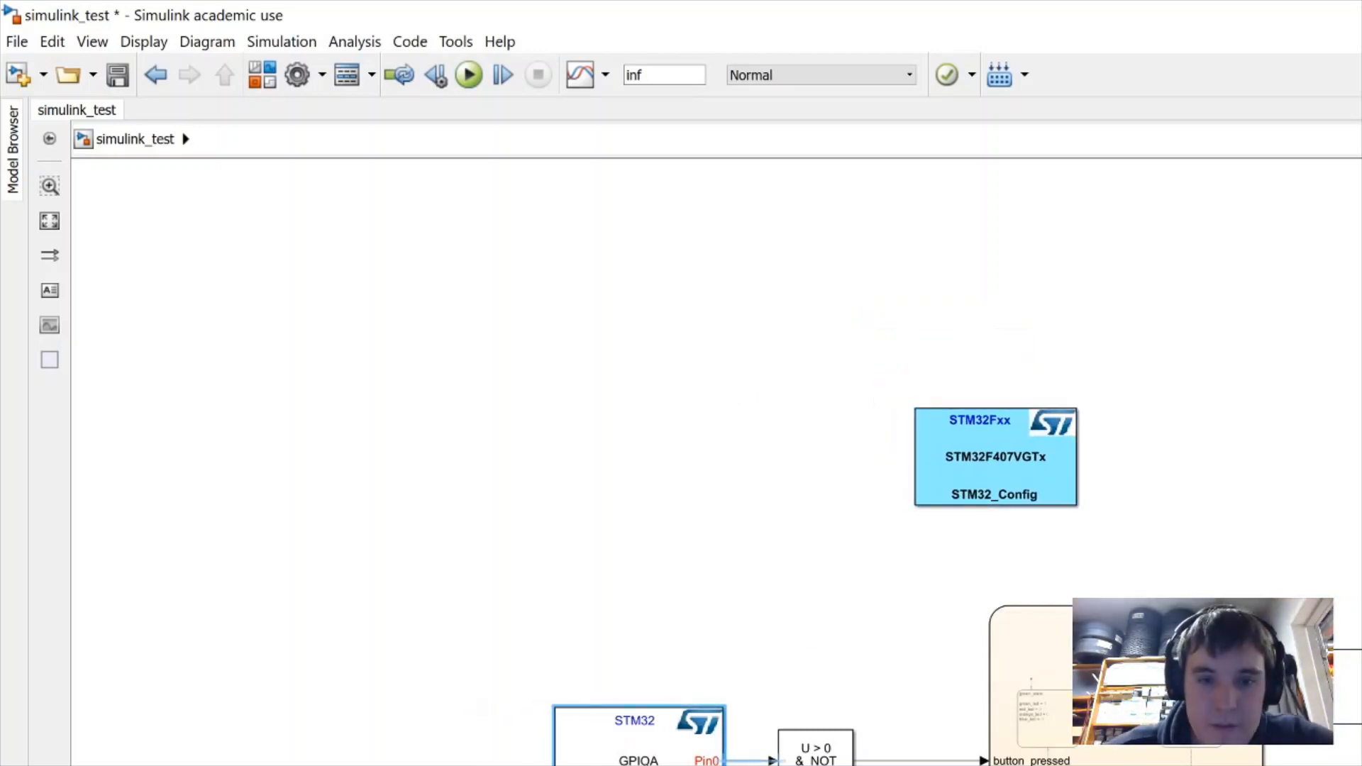
drag(816, 751, 854, 750)
click(825, 578)
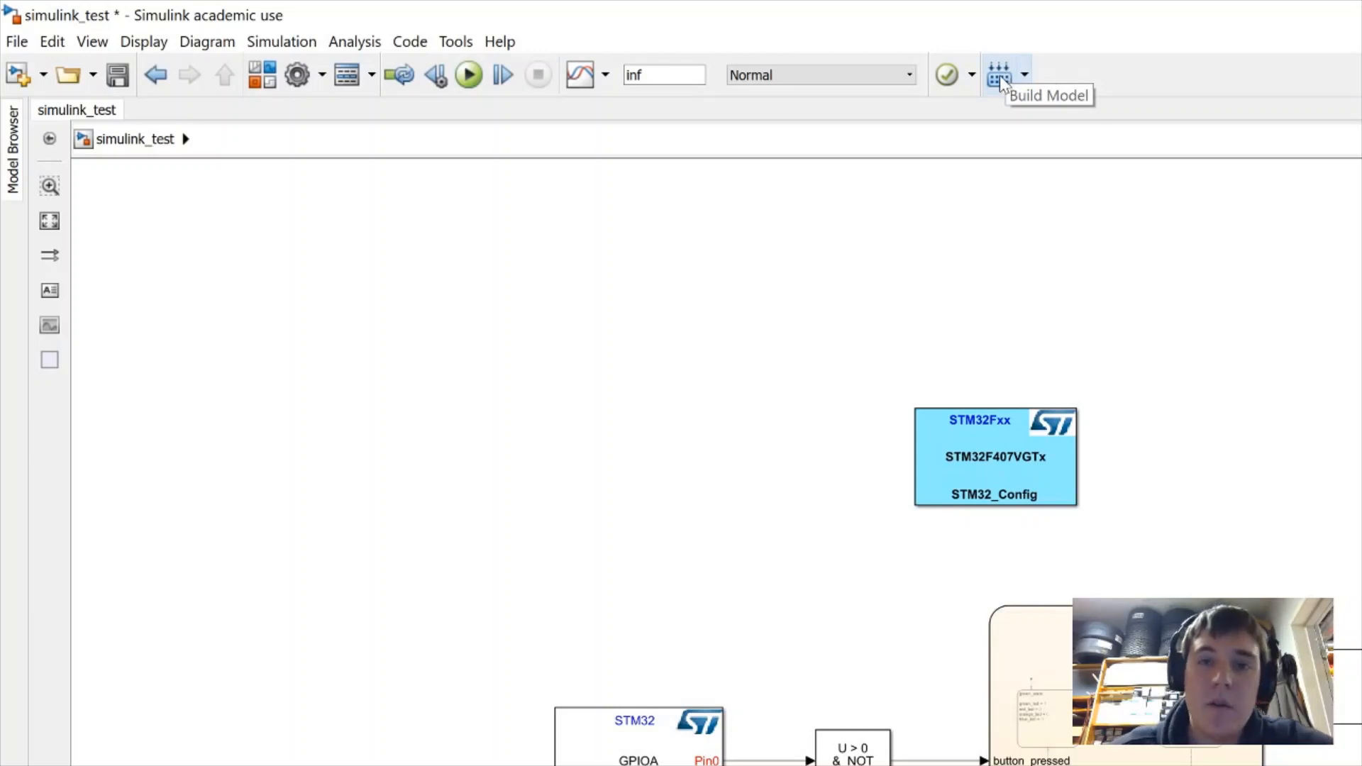
Build simulink_test into C code and confirm the Diagnostic Viewer reports a successful build
click(1000, 75)
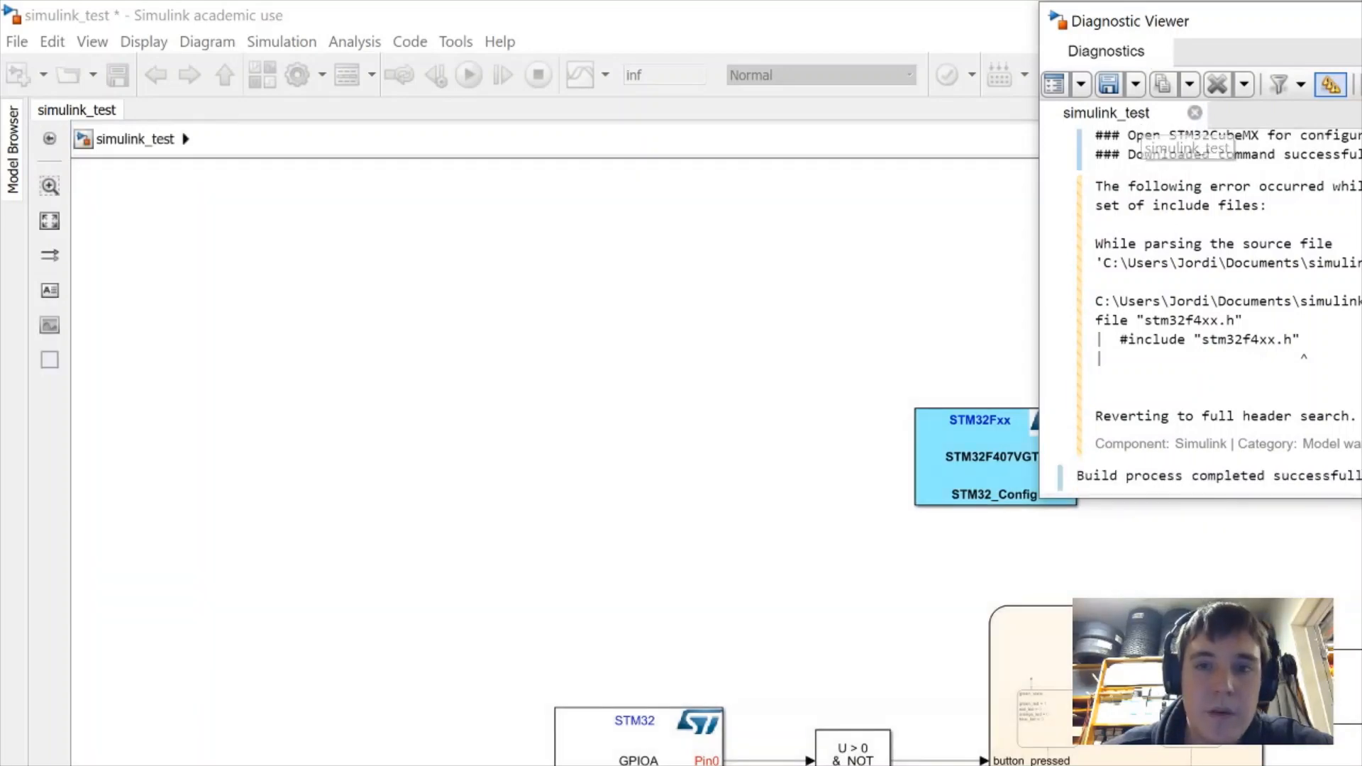
drag(1077, 476, 1359, 476)
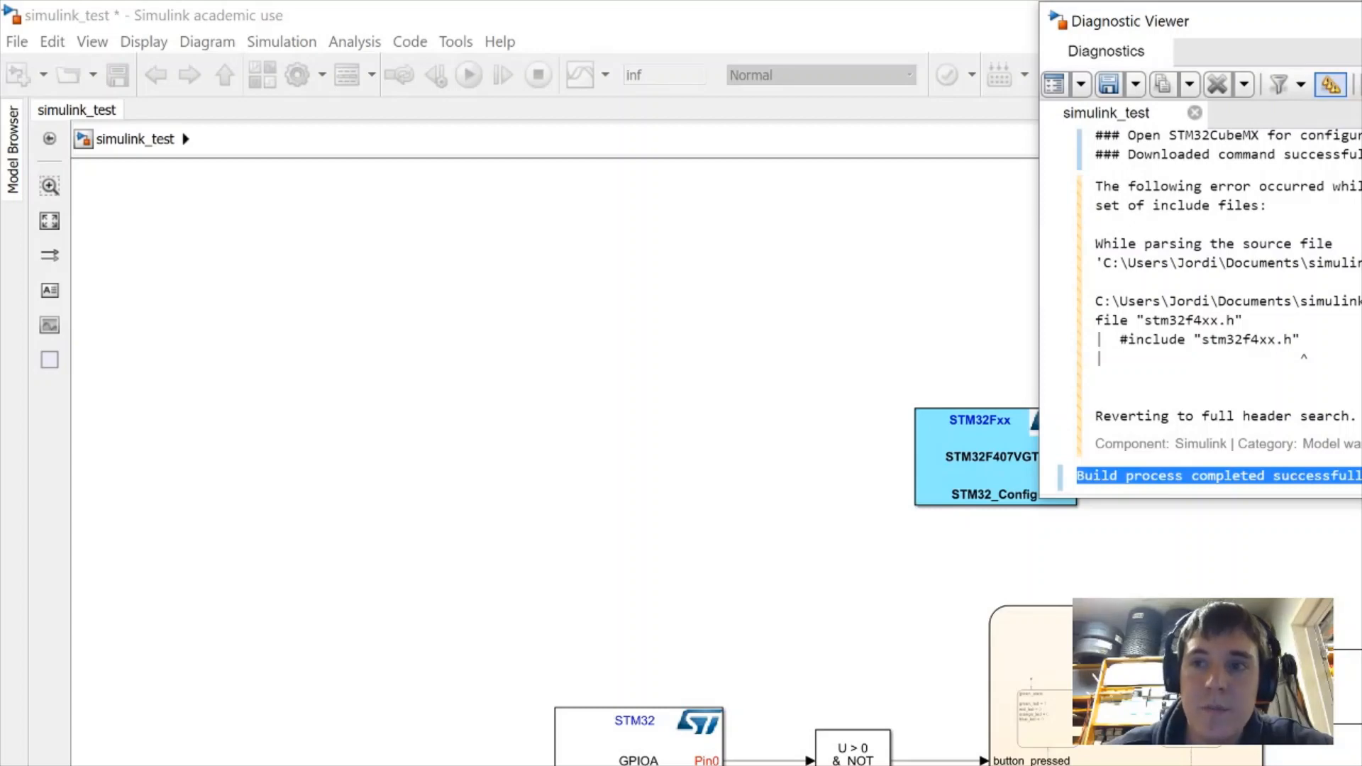
click(594, 699)
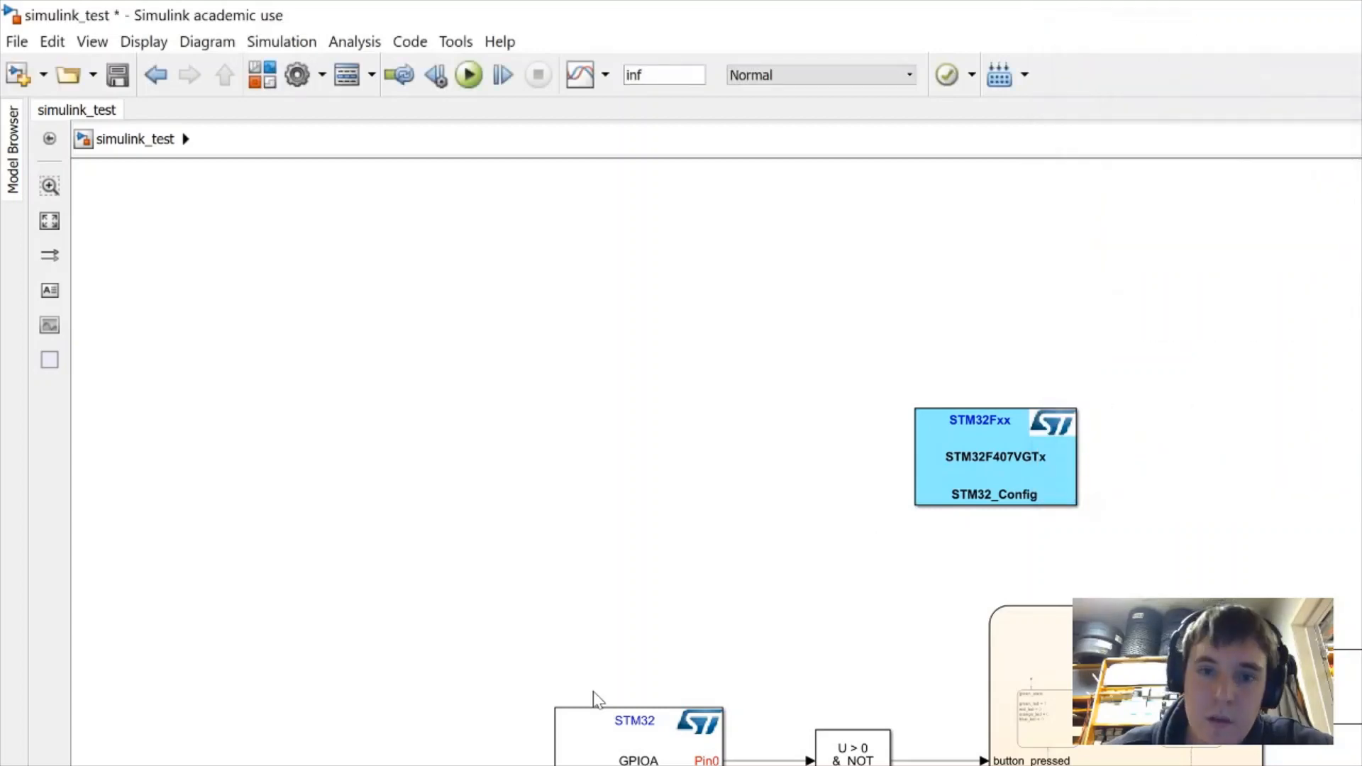
click(644, 761)
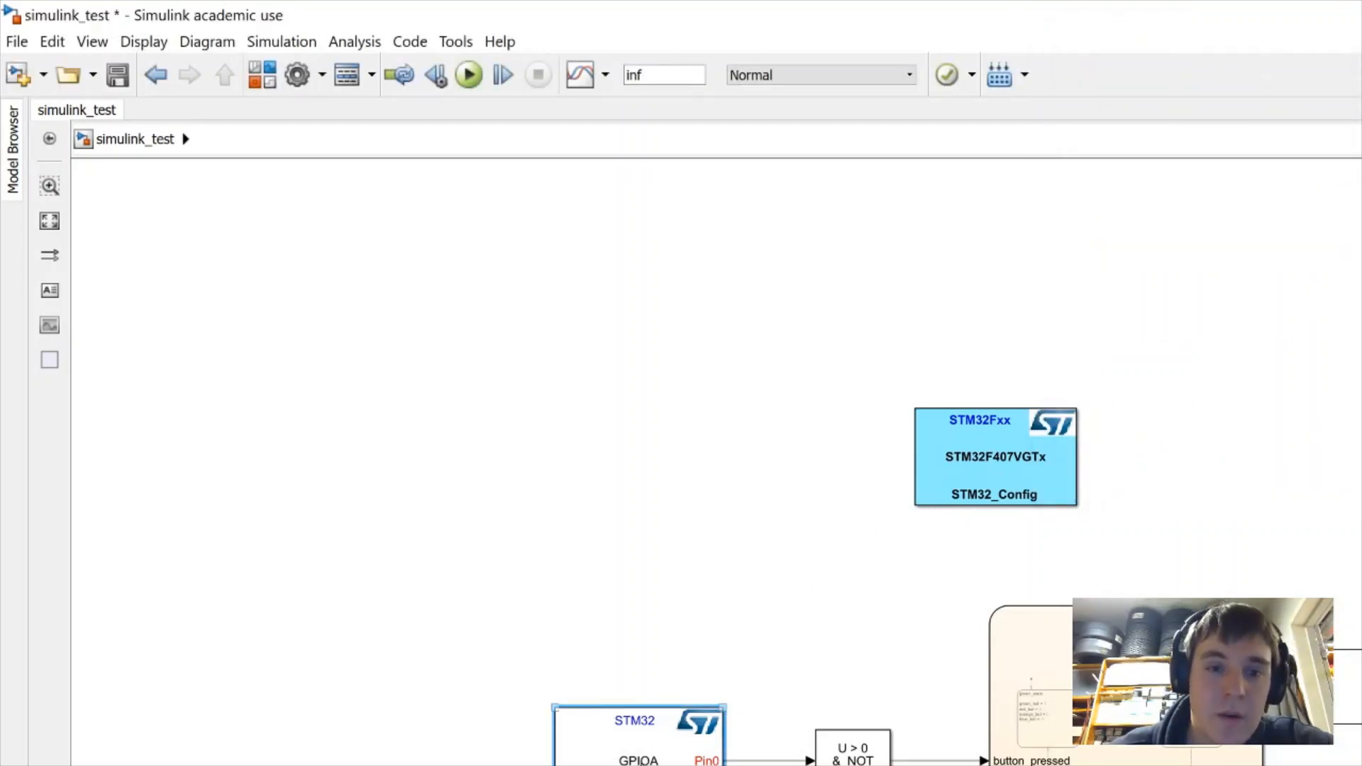
right_click(644, 713)
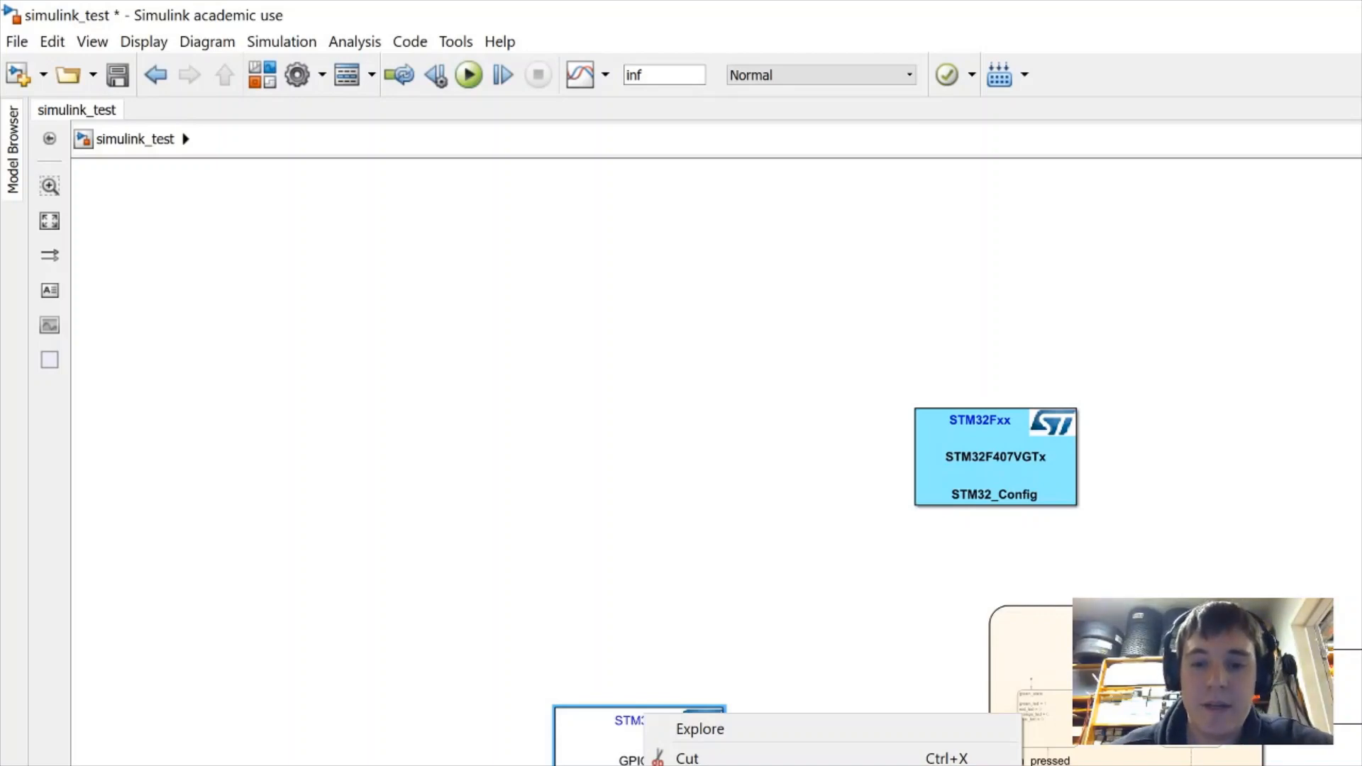
key(Escape)
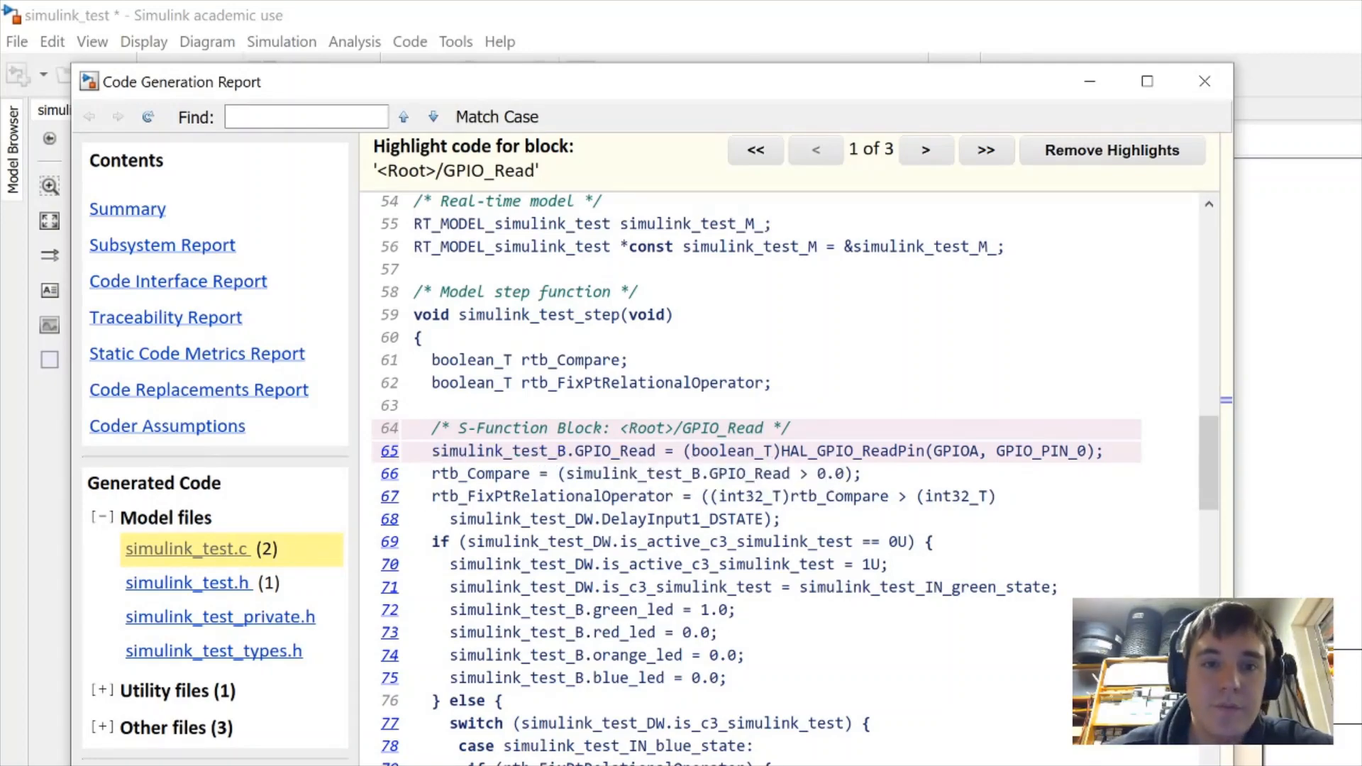
drag(829, 88, 1361, 240)
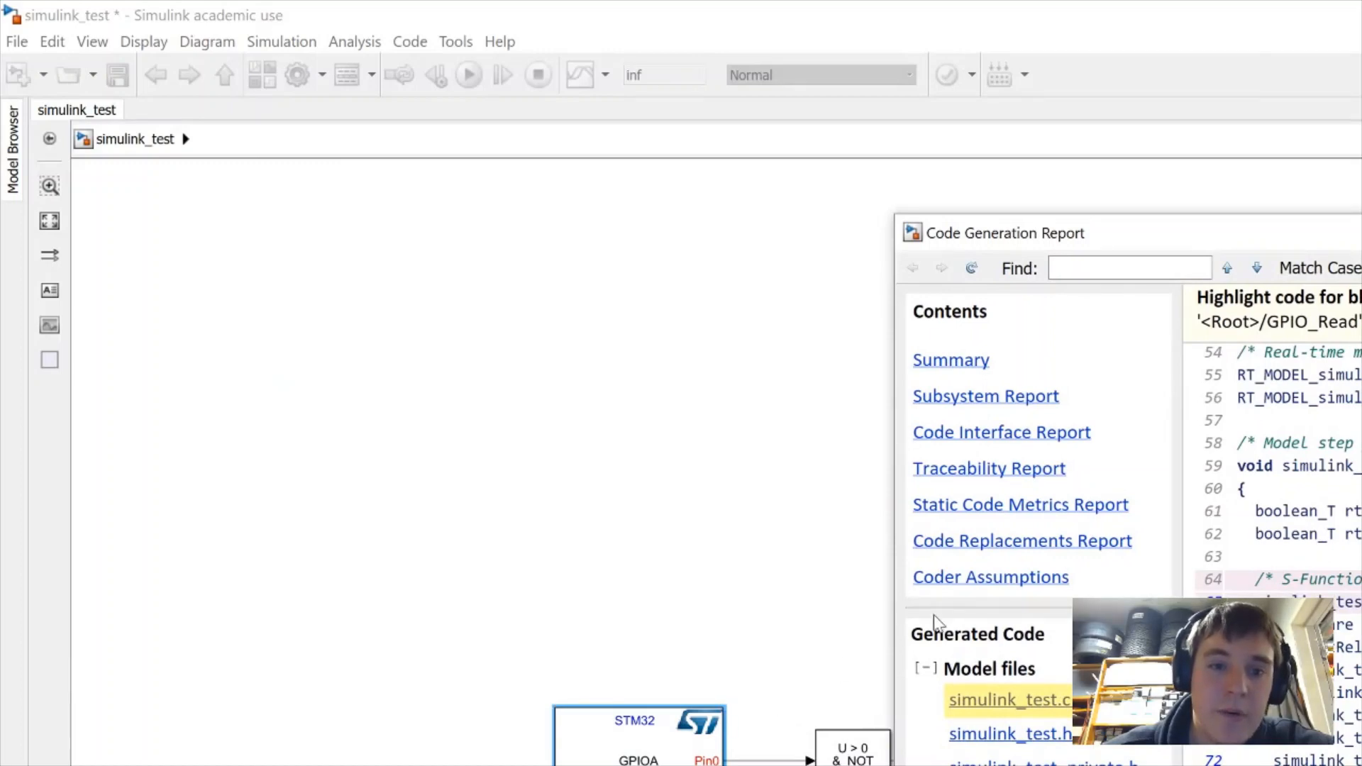
drag(1361, 234, 1142, 206)
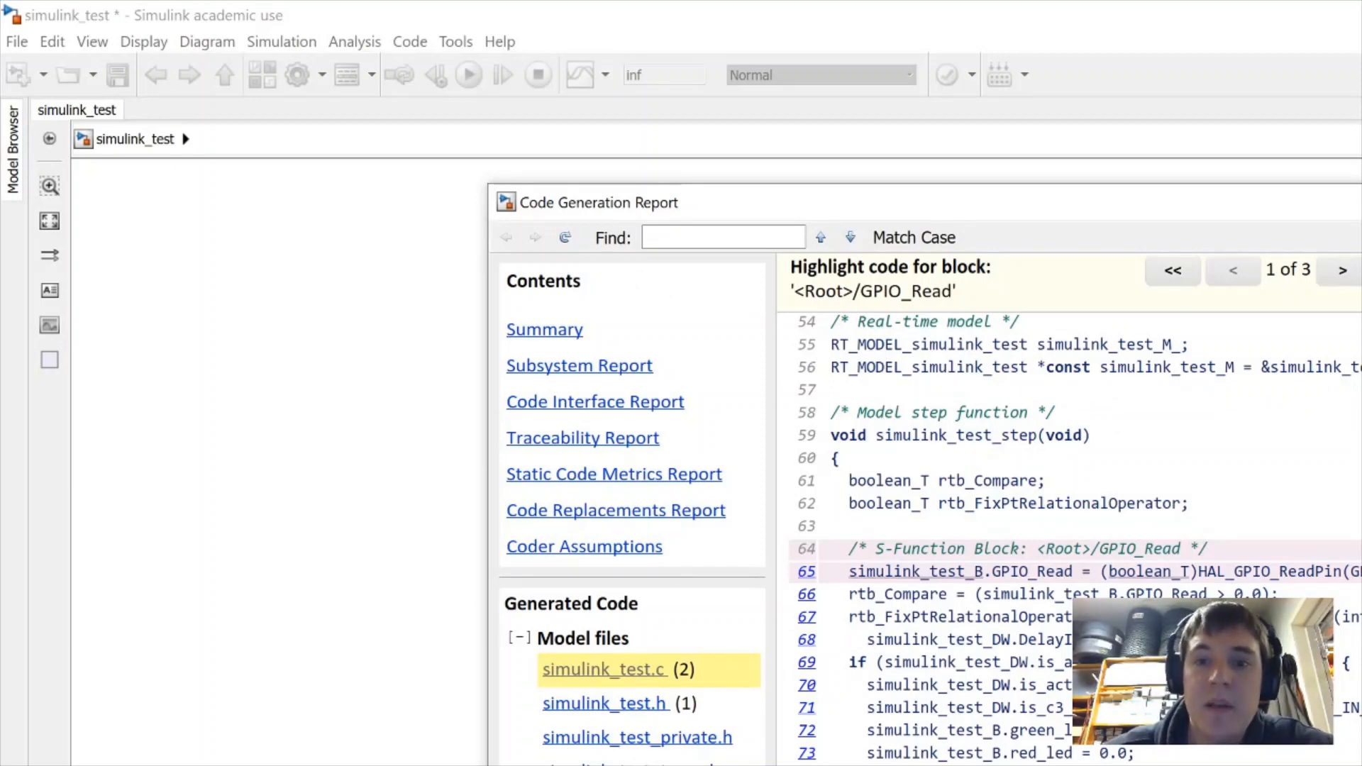
drag(1342, 572, 1235, 572)
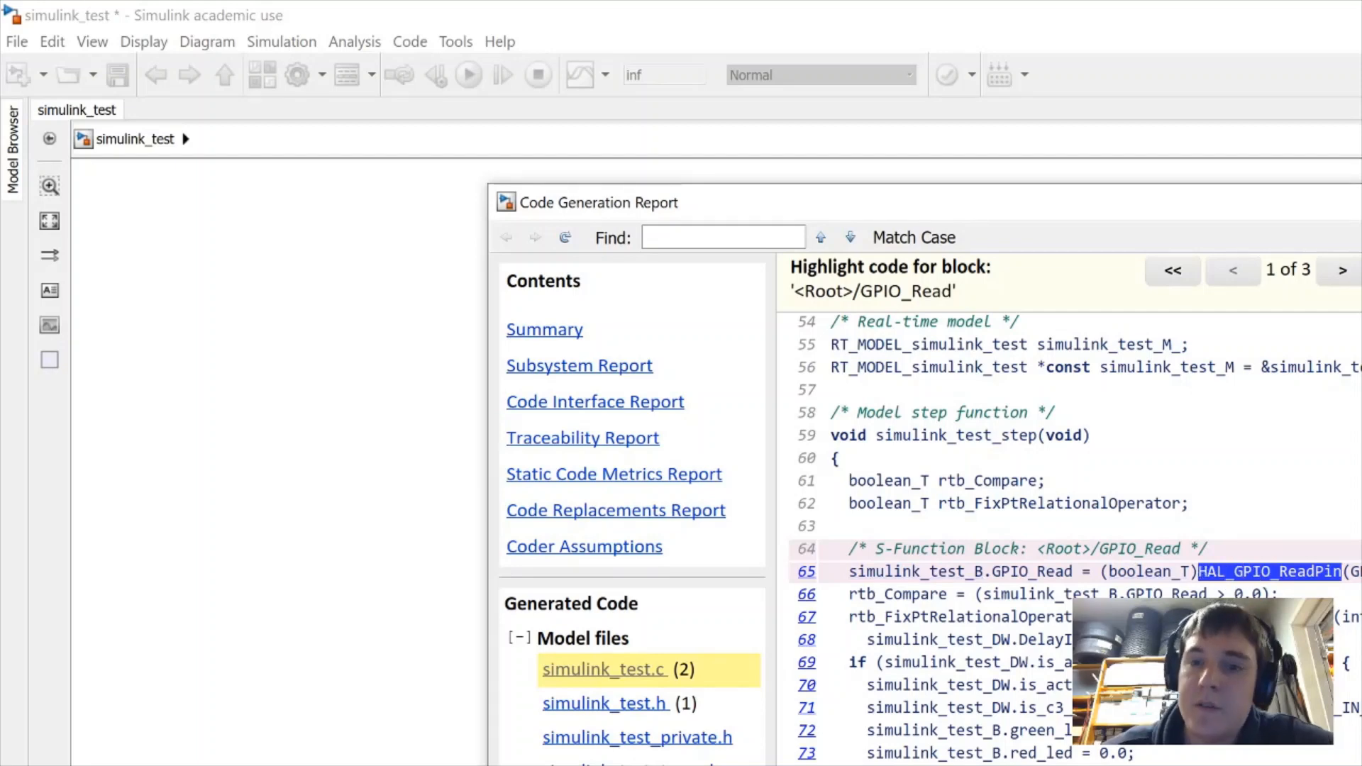
key(alt+Tab)
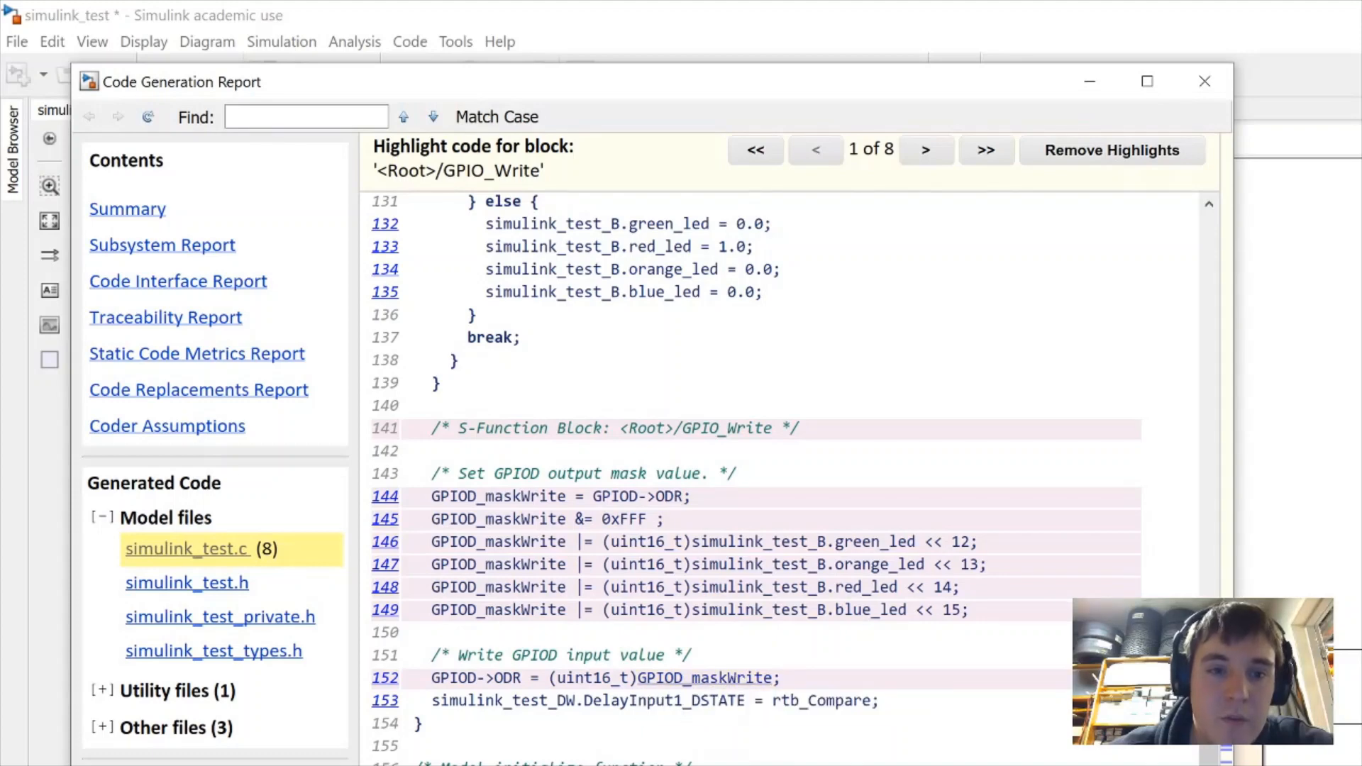
double_click(507, 679)
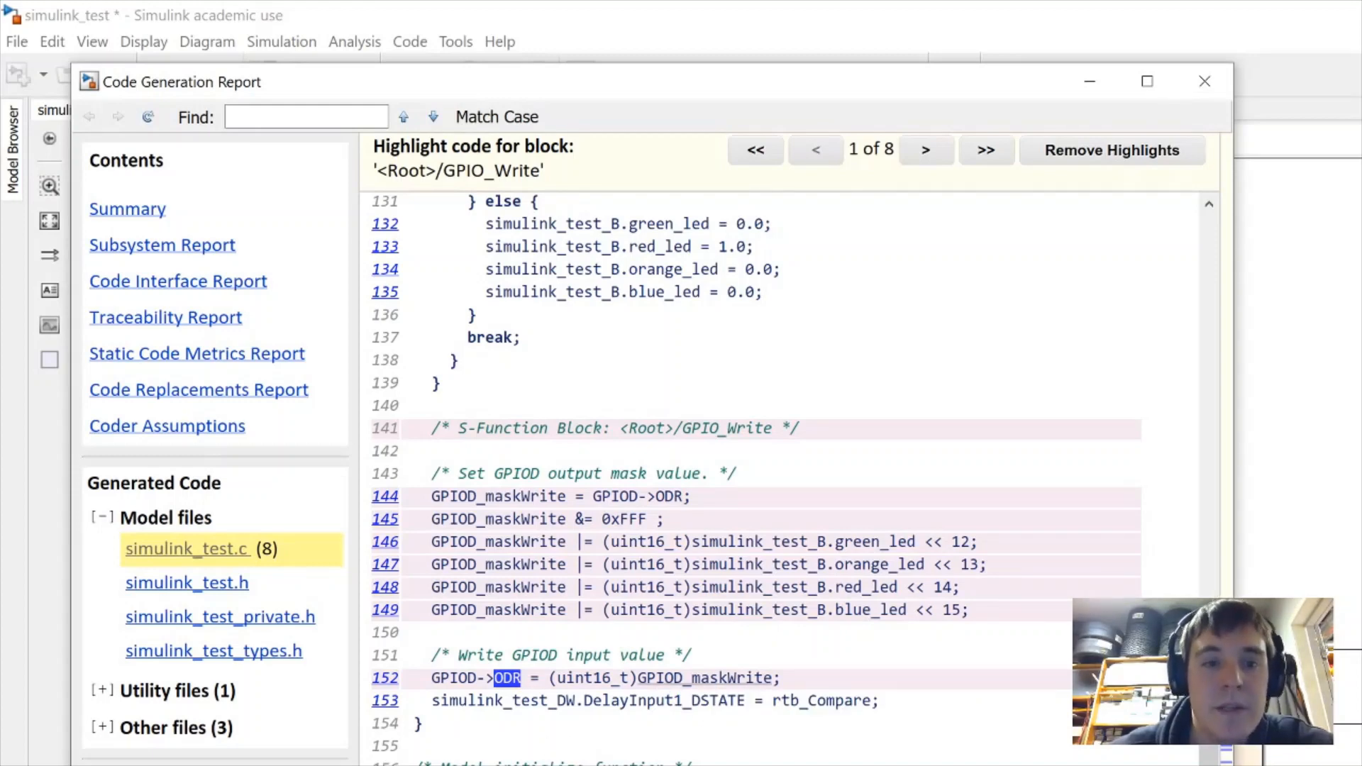
double_click(454, 678)
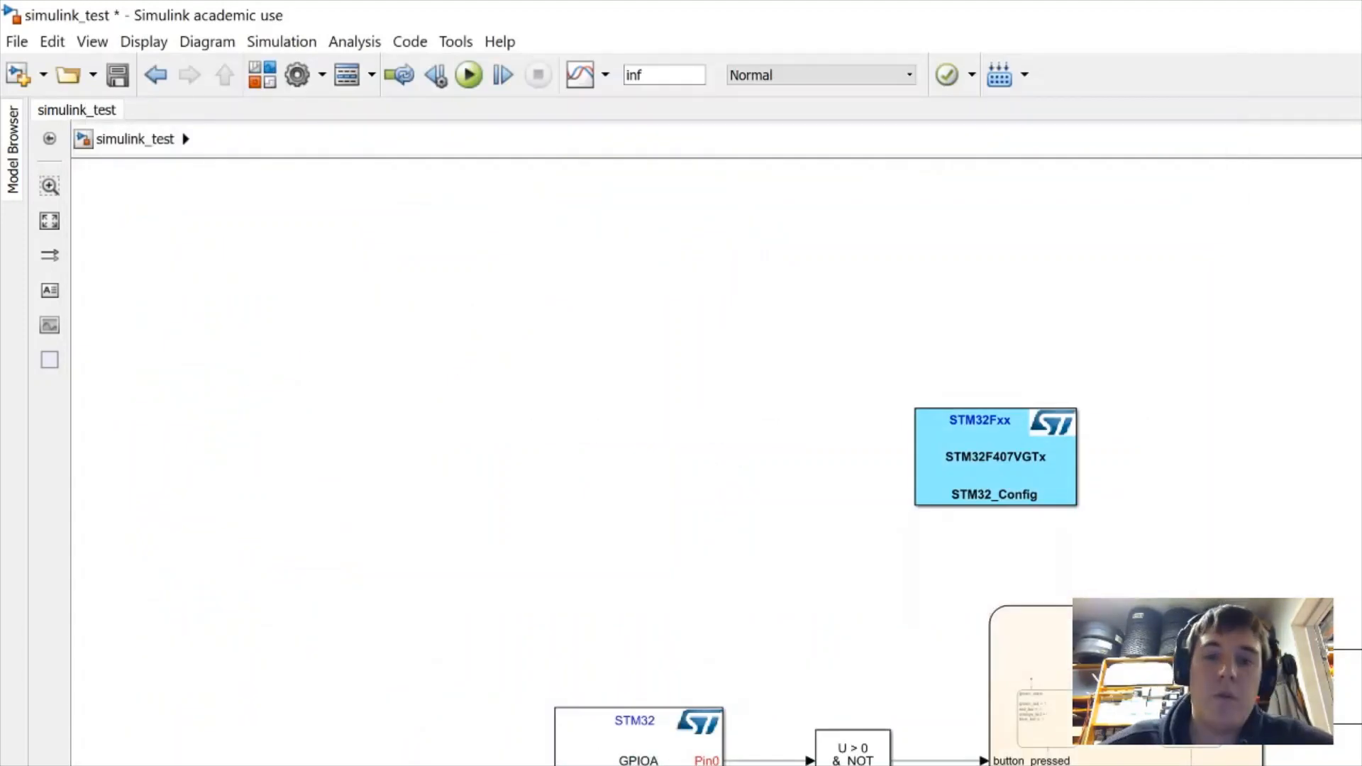
Launch Project.eww from the EWARM folder in IAR Embedded Workbench
drag(1206, 674, 1141, 654)
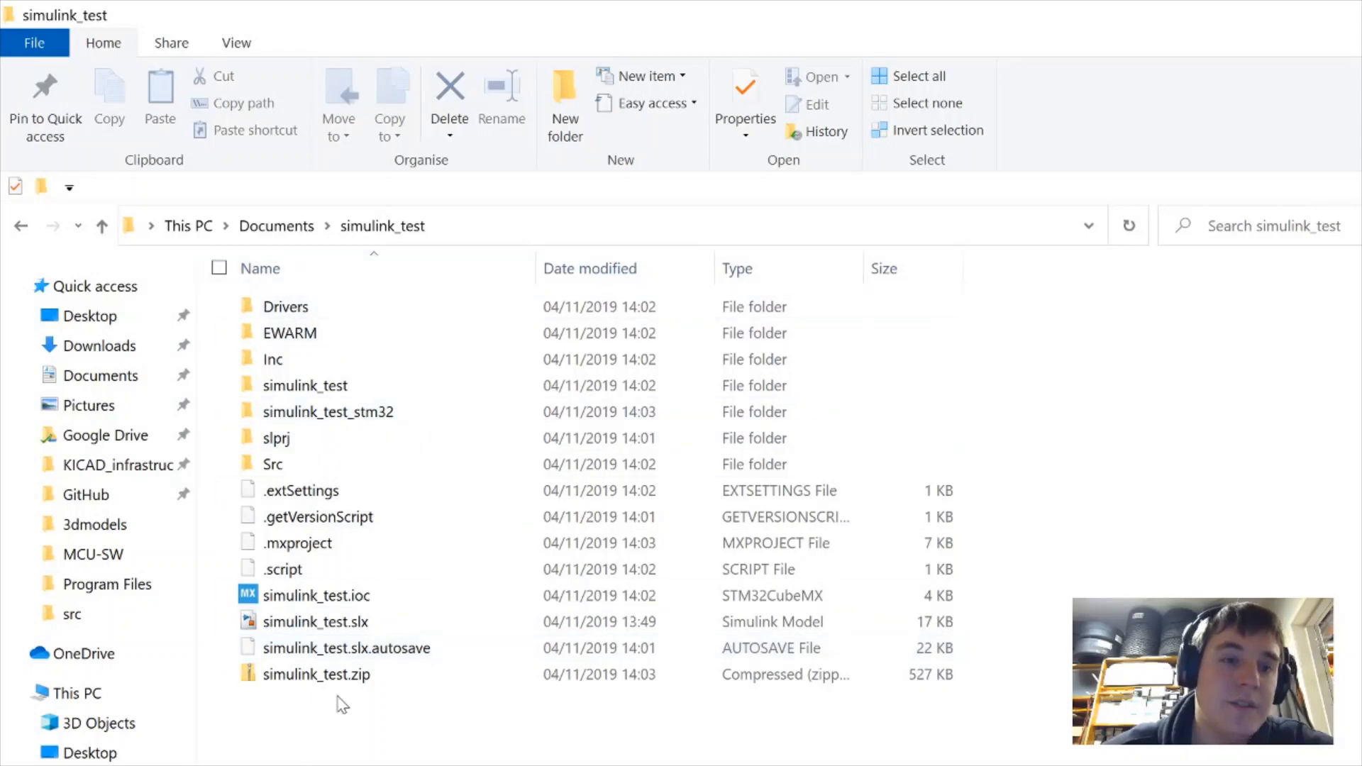
double_click(356, 347)
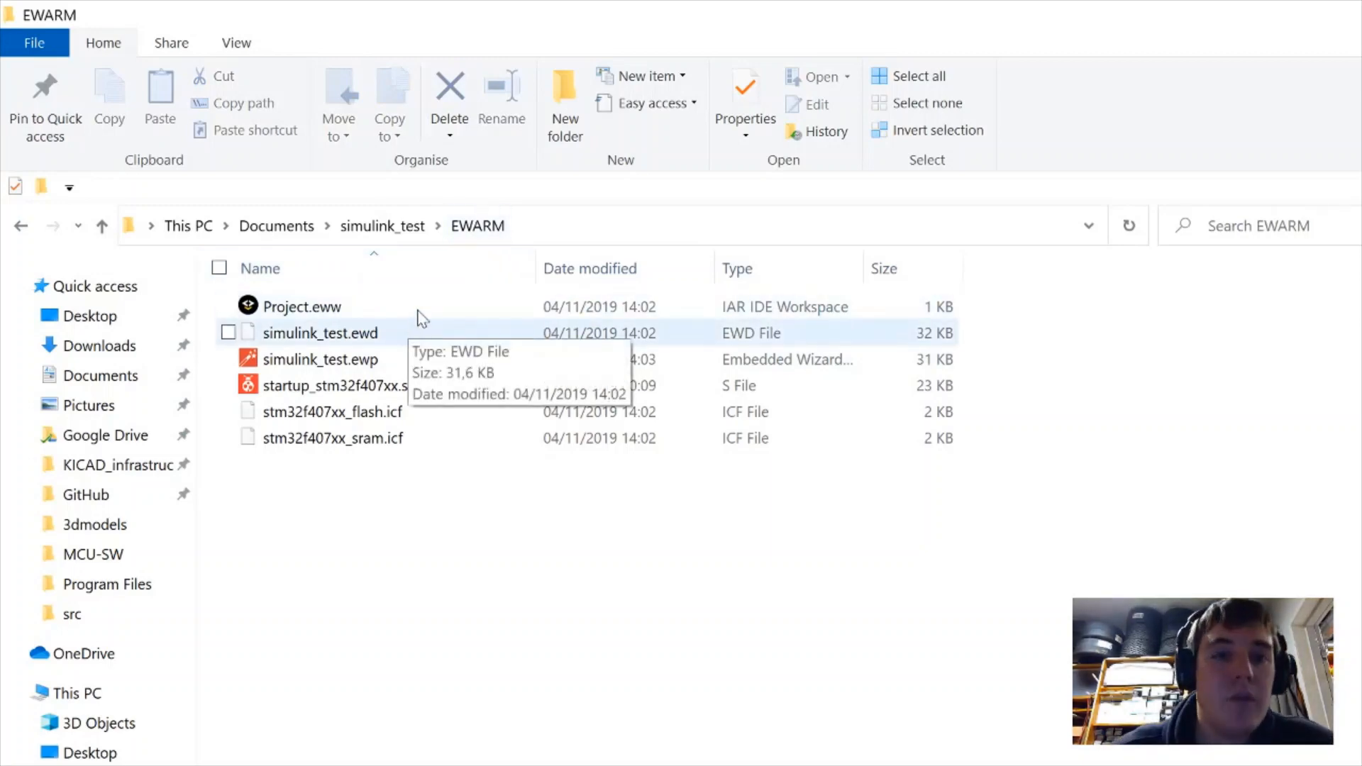
double_click(341, 312)
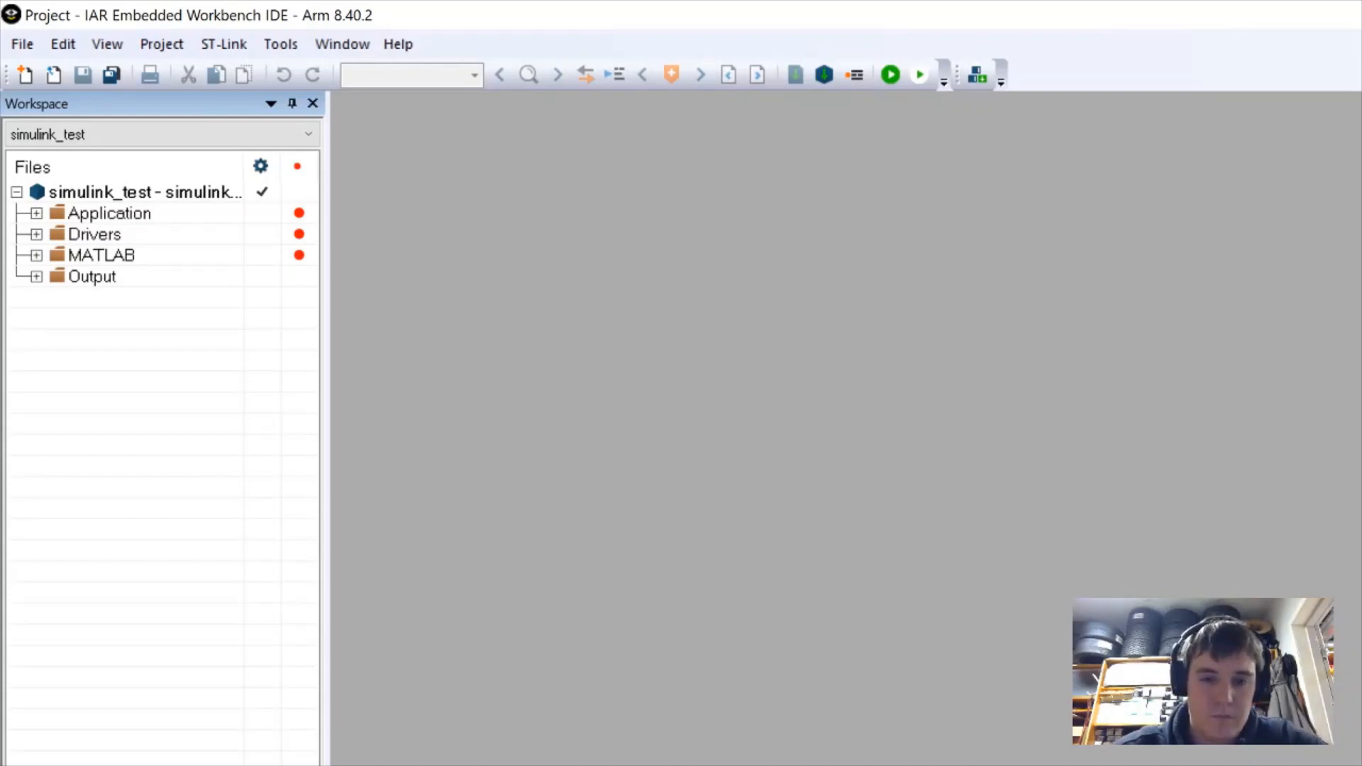
Make the simulink_test project in IAR and view main.c
key(alt+Tab)
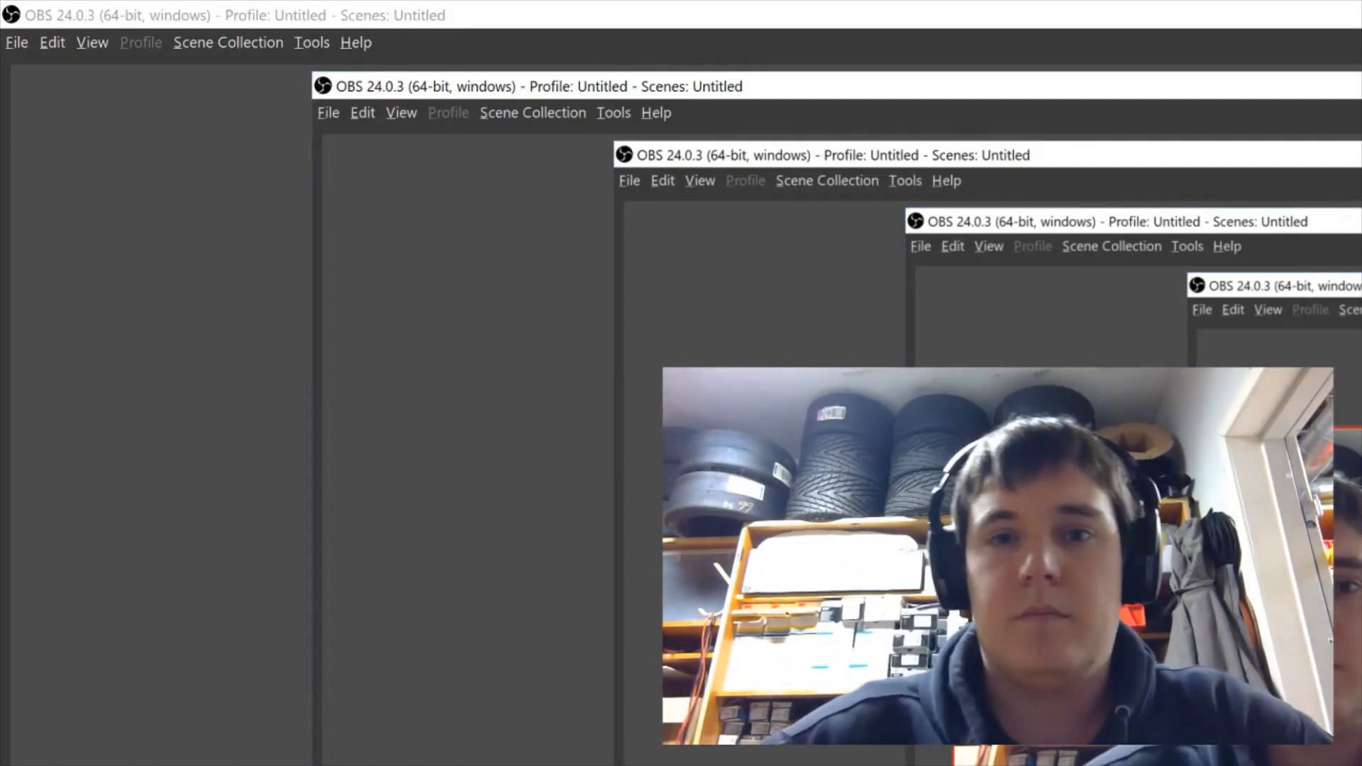
key(alt+Tab)
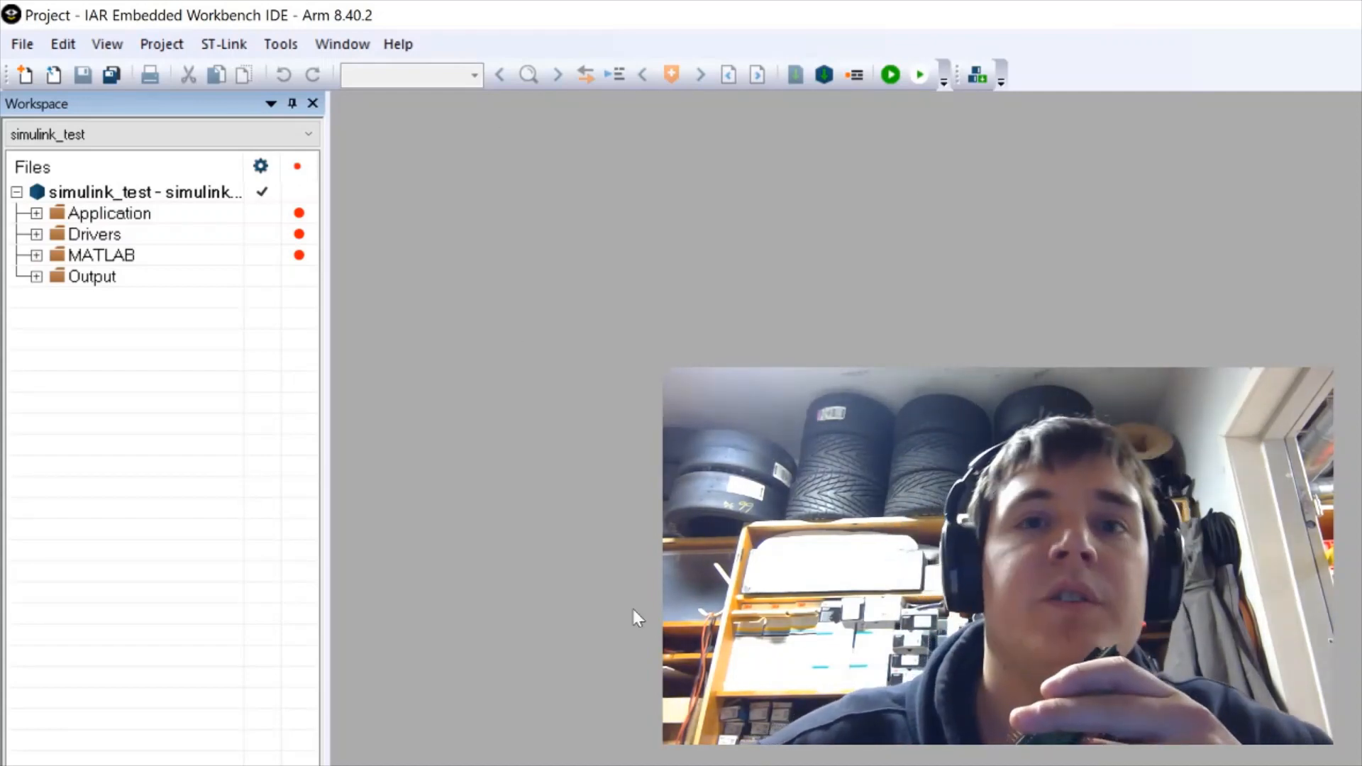
click(824, 74)
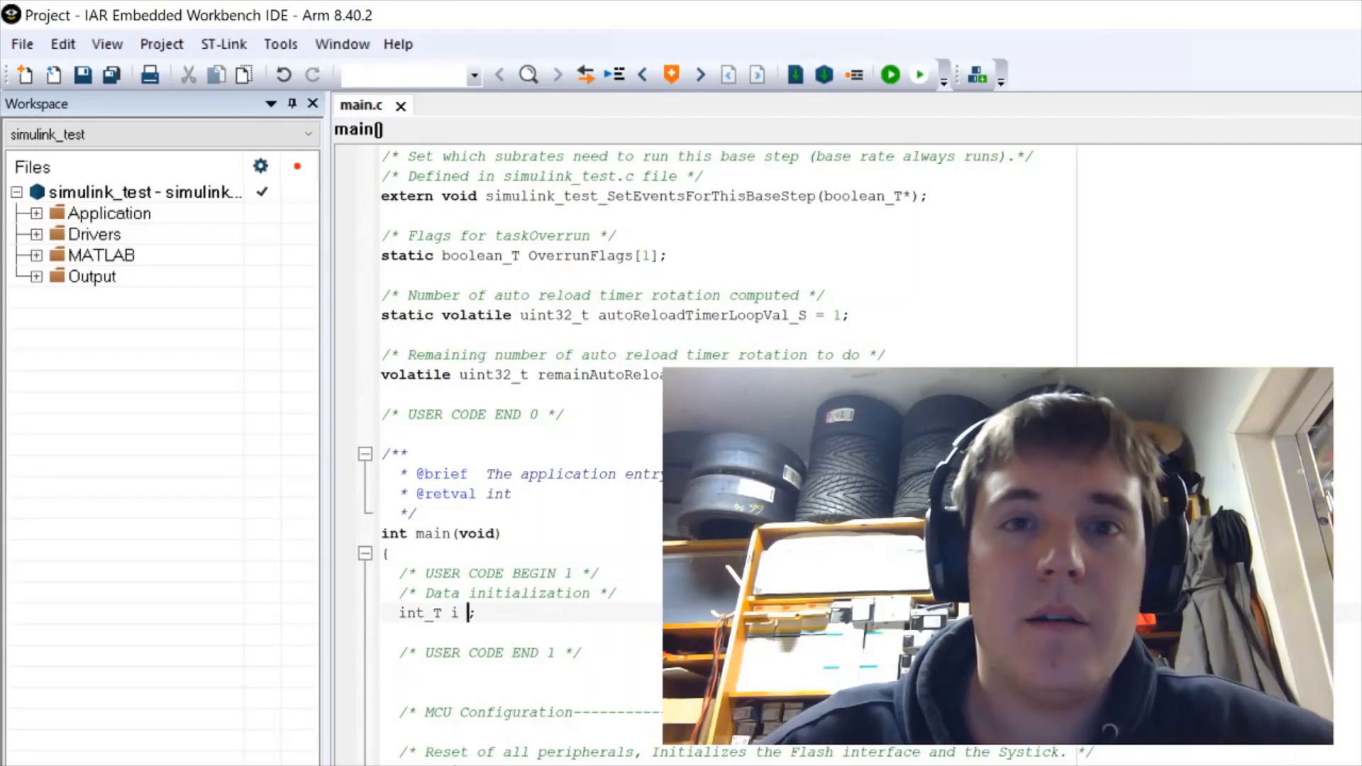
click(902, 74)
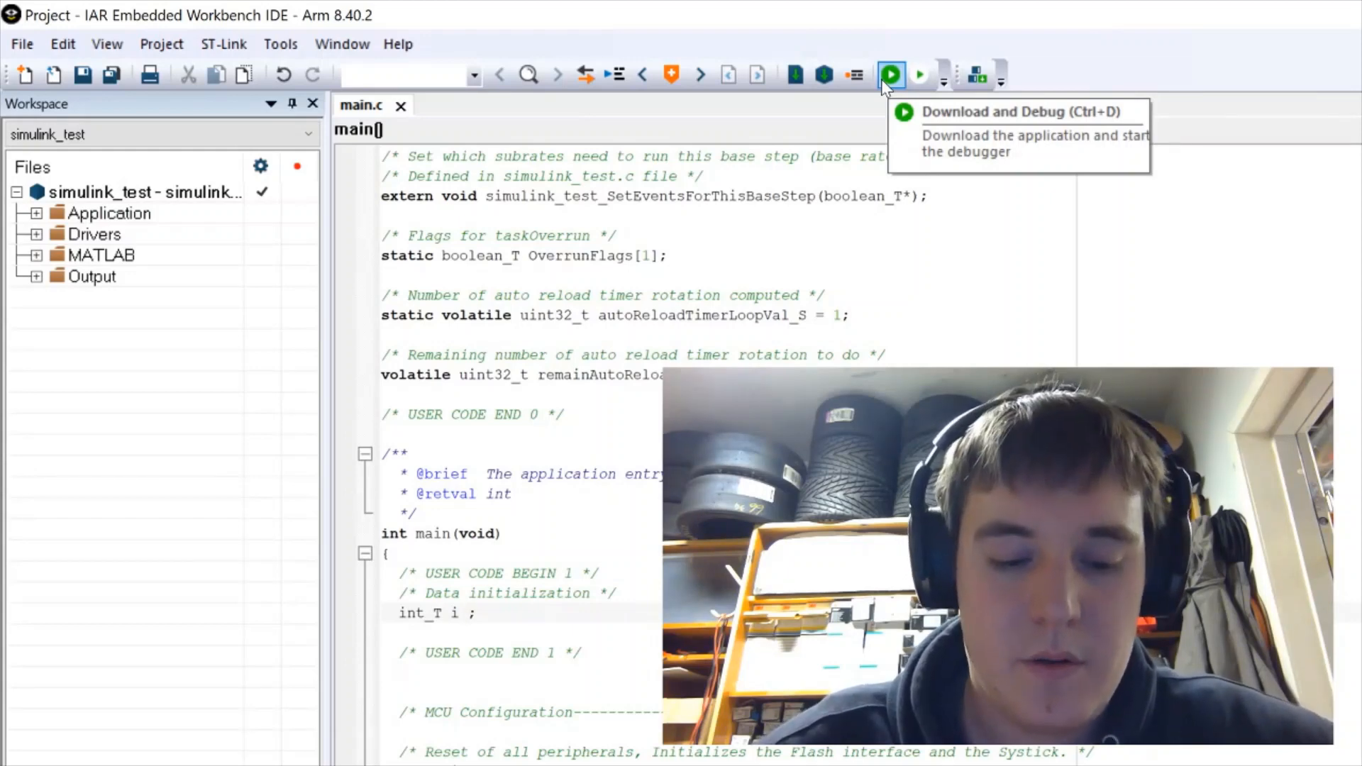
Download the program to the Discovery board and start debugging, halted at main()
click(885, 79)
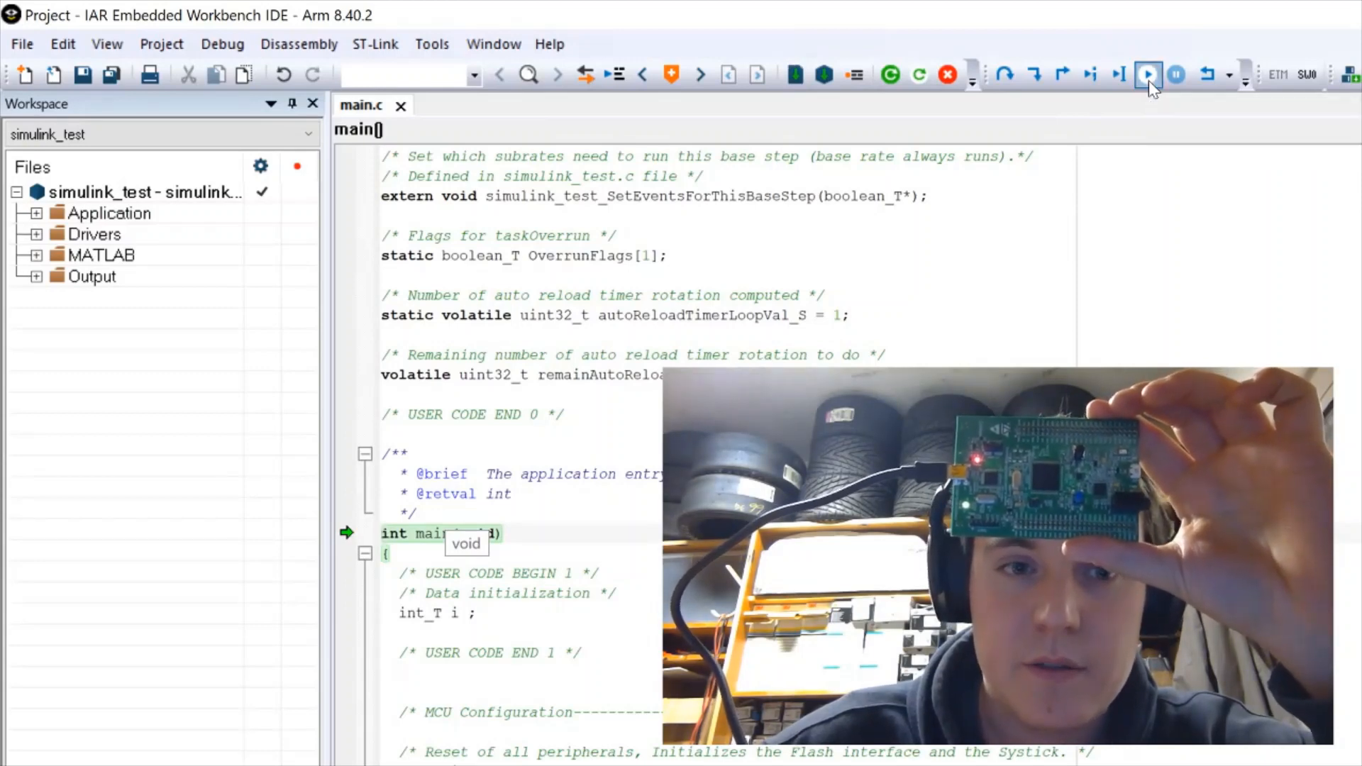
Run the downloaded program on the STM32 board with Go
click(1148, 80)
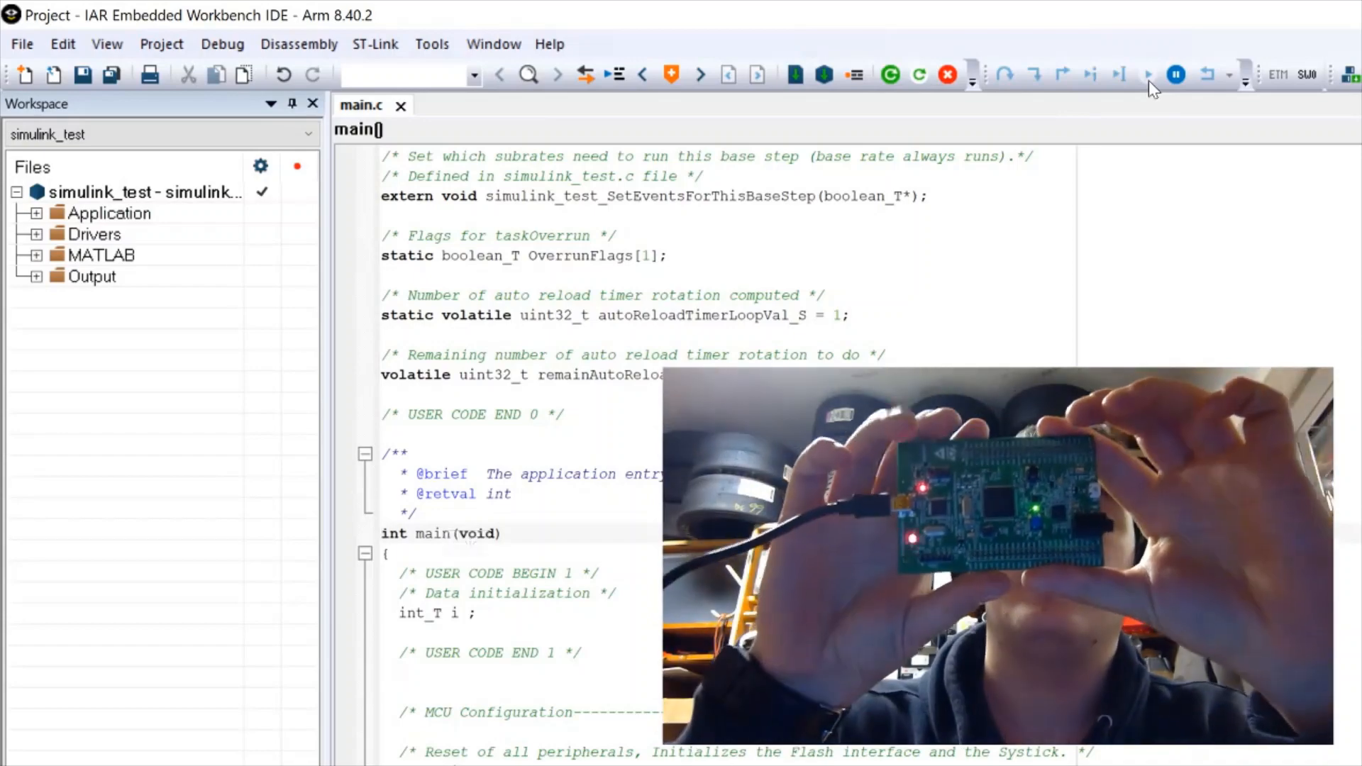